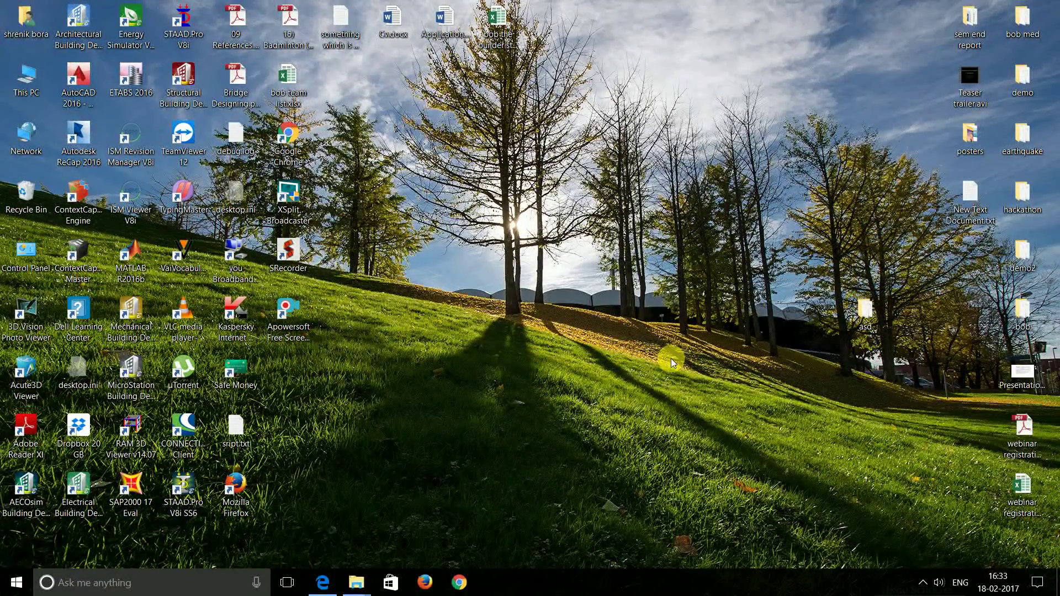
# Launch STAAD.Pro V8i SS6 and start a new project without assigning a CONNECTED project
pyautogui.click(177, 486)
pyautogui.doubleClick(182, 496)
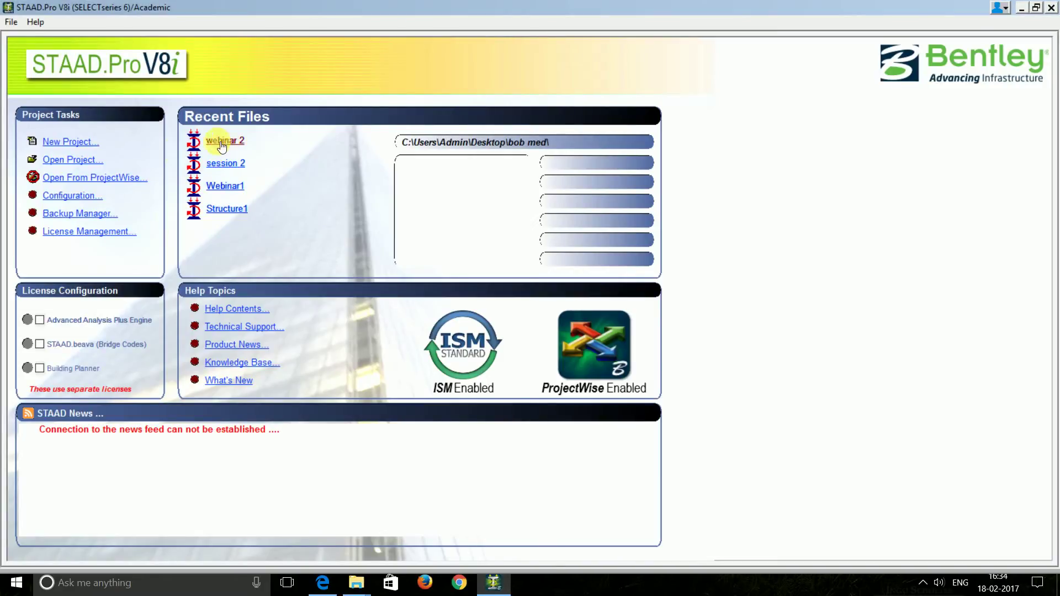
pyautogui.click(67, 142)
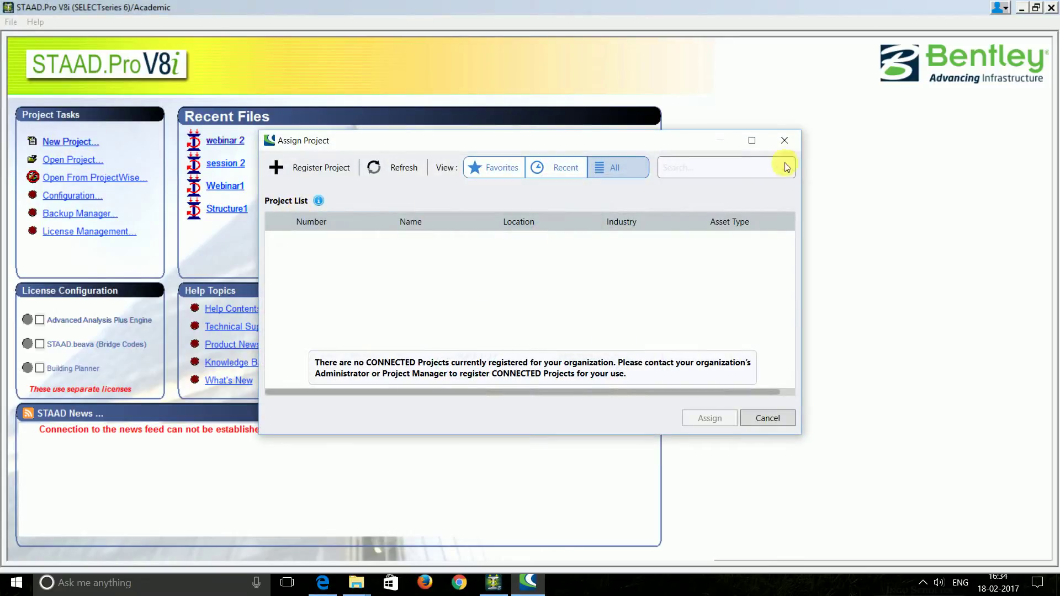
pyautogui.click(783, 141)
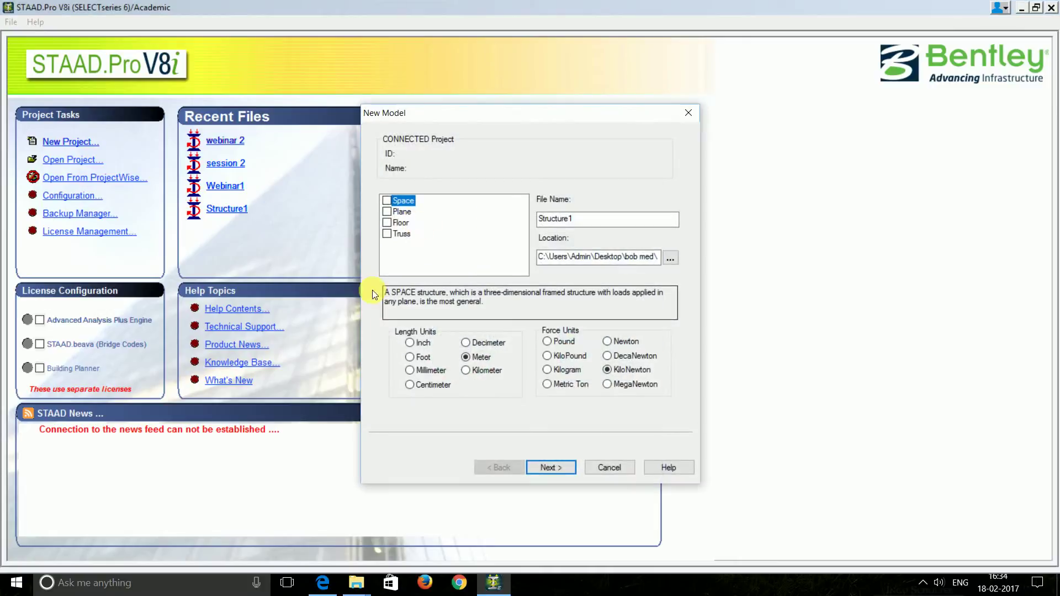
# Define the new model as a Space structure with the file name rewebinar2, using metre and kilonewton units
pyautogui.click(387, 200)
pyautogui.click(596, 220)
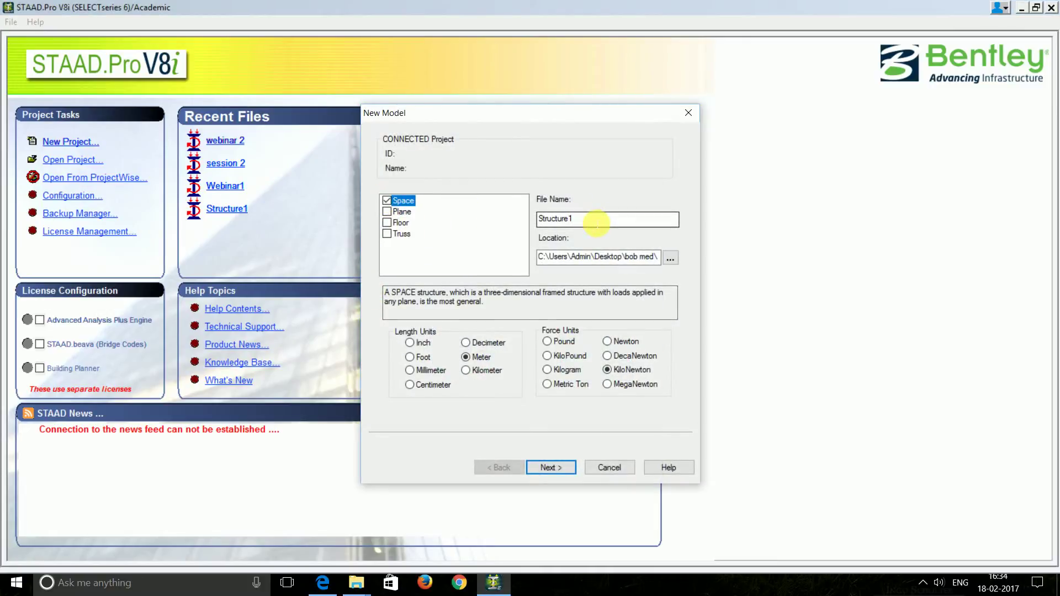
pyautogui.press('BackSpace')
pyautogui.press('BackSpace')
pyautogui.press('BackSpace')
pyautogui.press('BackSpace')
pyautogui.press('BackSpace')
pyautogui.press('BackSpace')
pyautogui.press('BackSpace')
pyautogui.press('BackSpace')
pyautogui.press('BackSpace')
pyautogui.press('BackSpace')
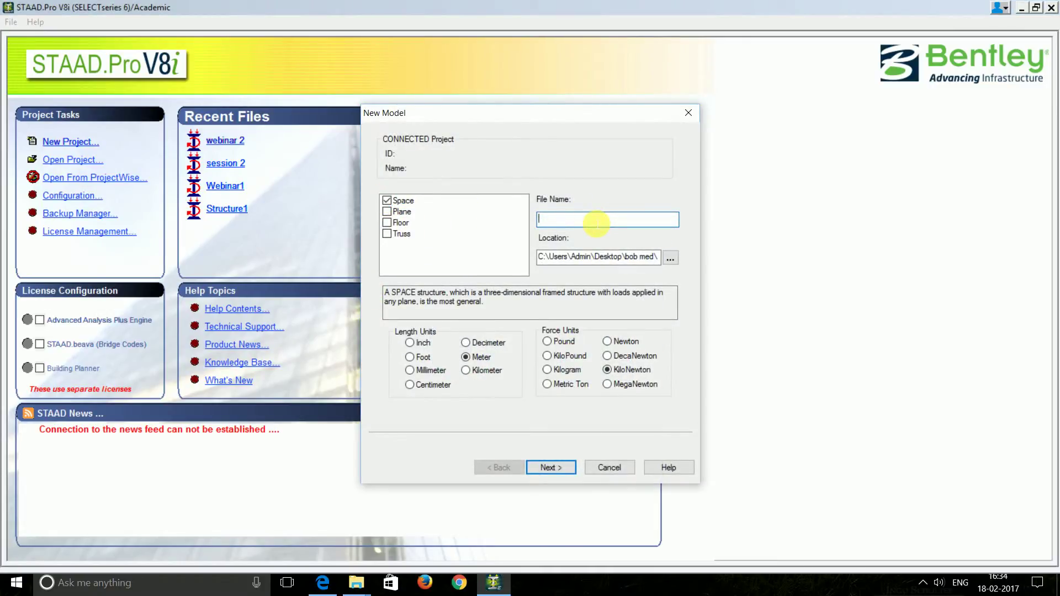
pyautogui.write('rewebinar2')
pyautogui.click(562, 467)
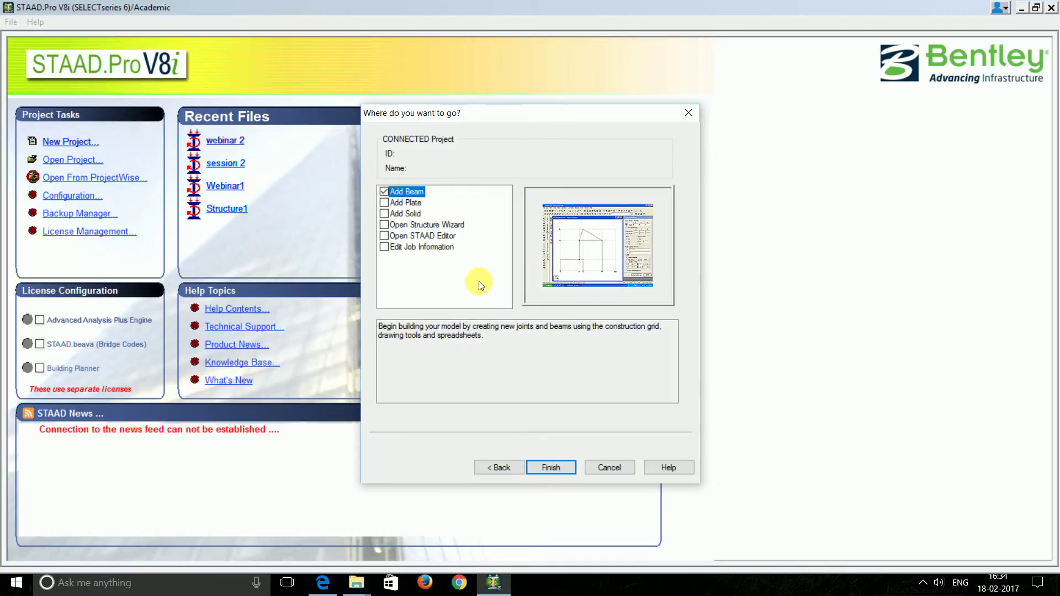
# Finish the model setup by opening the Structure Wizard, and choose the Bay Frame prototype from the Frame Models
pyautogui.click(386, 226)
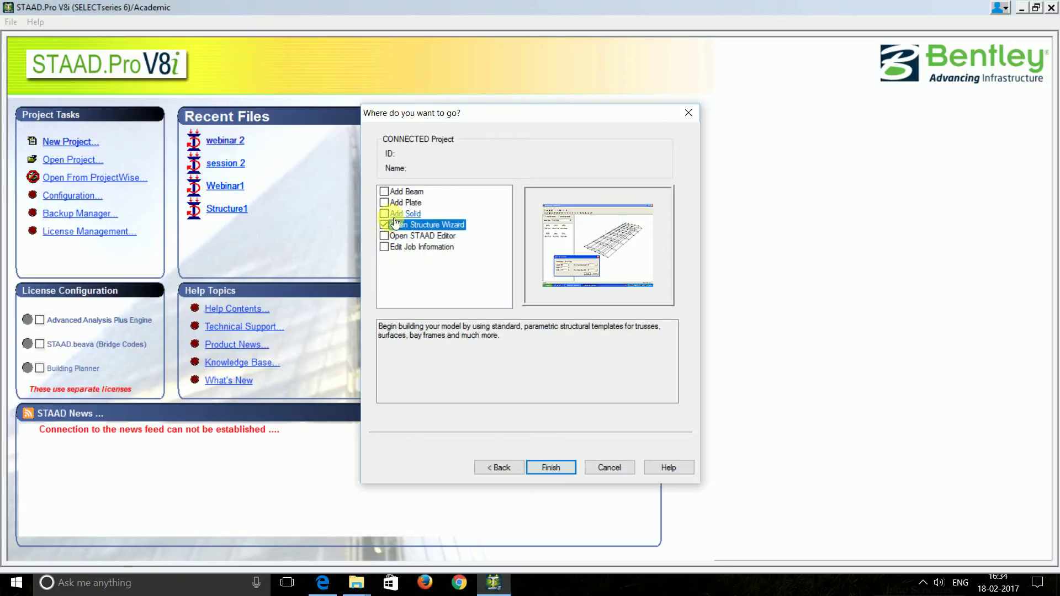
pyautogui.click(555, 466)
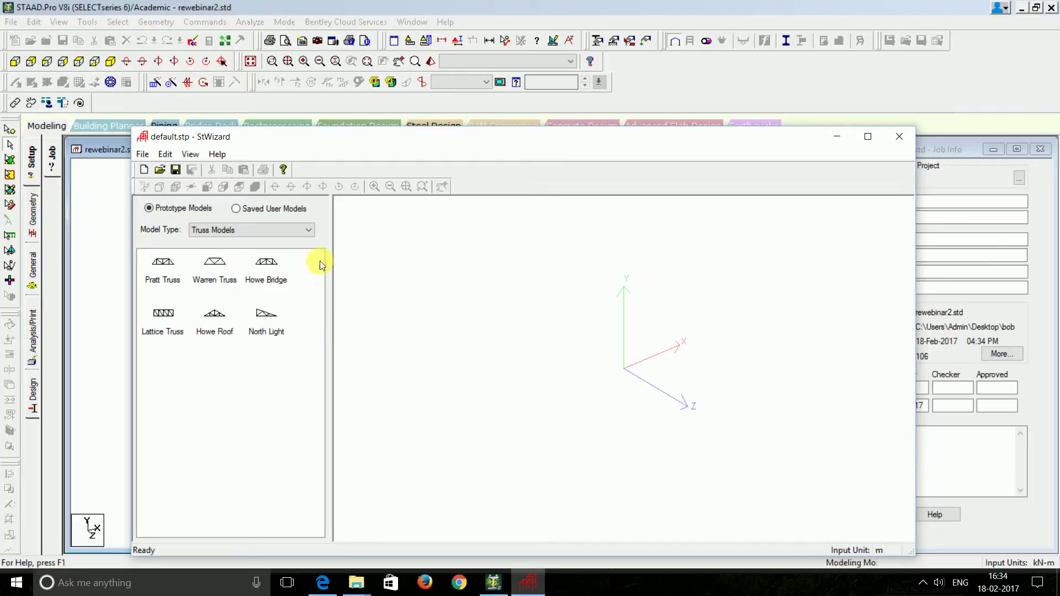
pyautogui.click(294, 231)
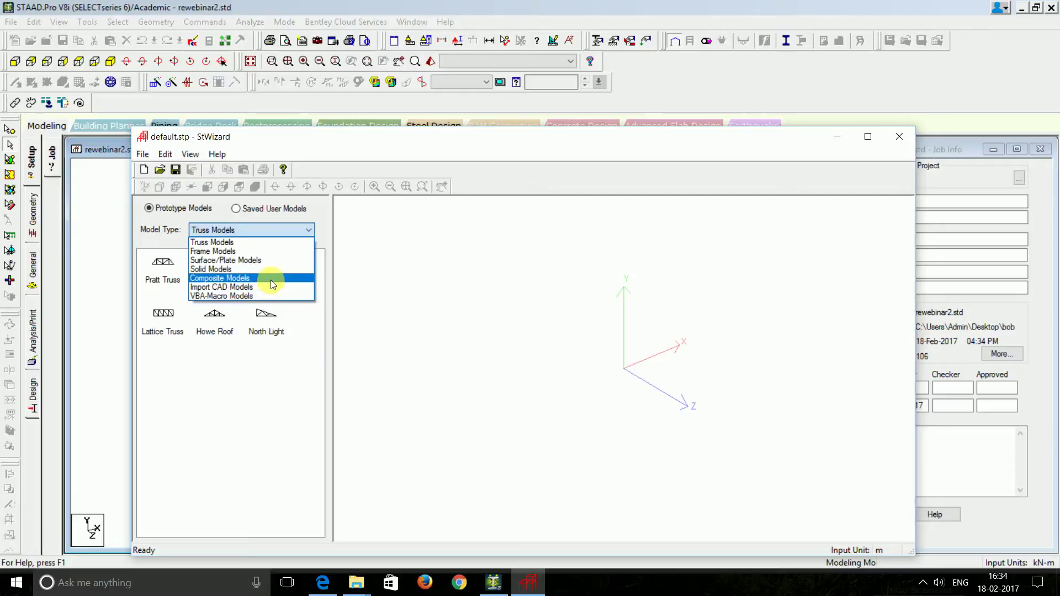
pyautogui.click(326, 233)
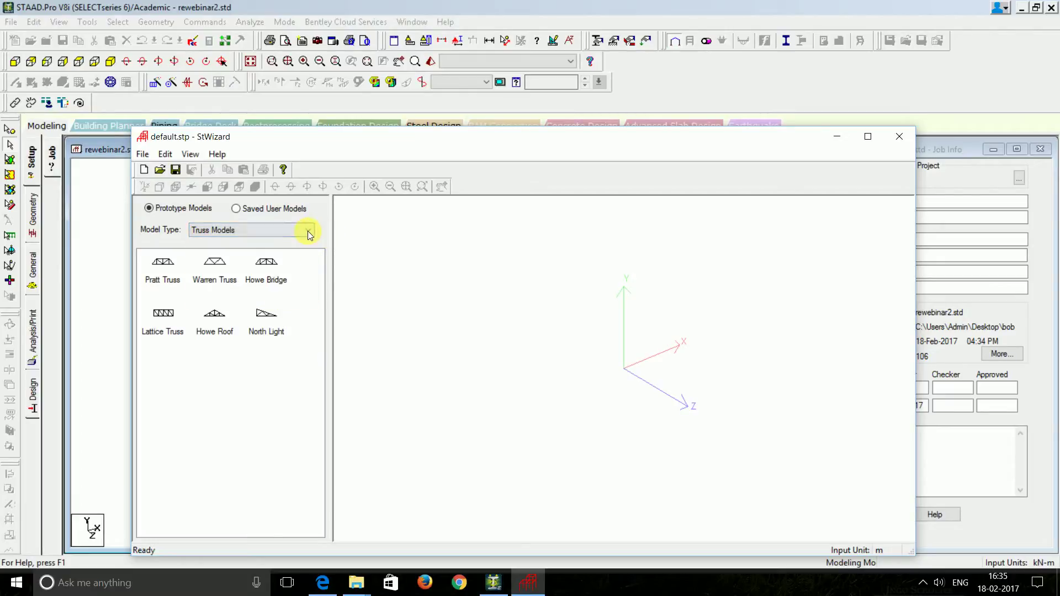
pyautogui.click(307, 231)
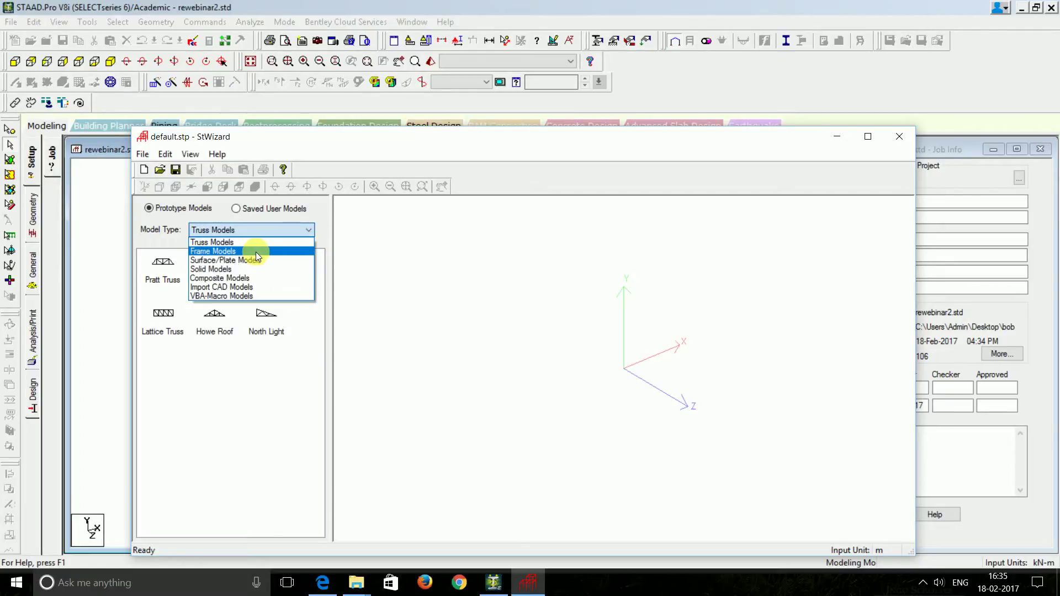
pyautogui.click(271, 249)
pyautogui.click(167, 269)
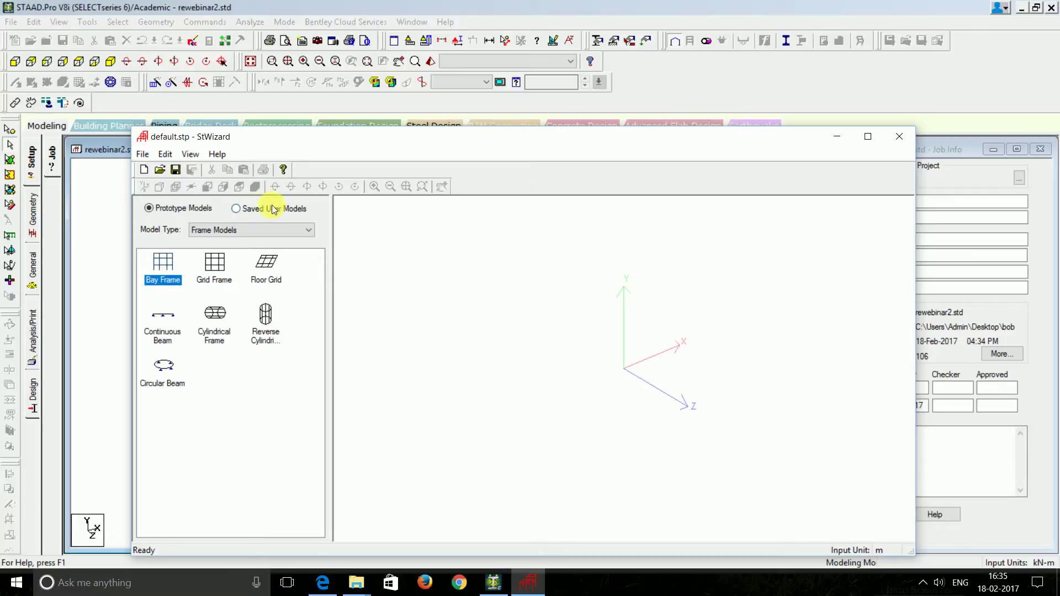
pyautogui.click(283, 229)
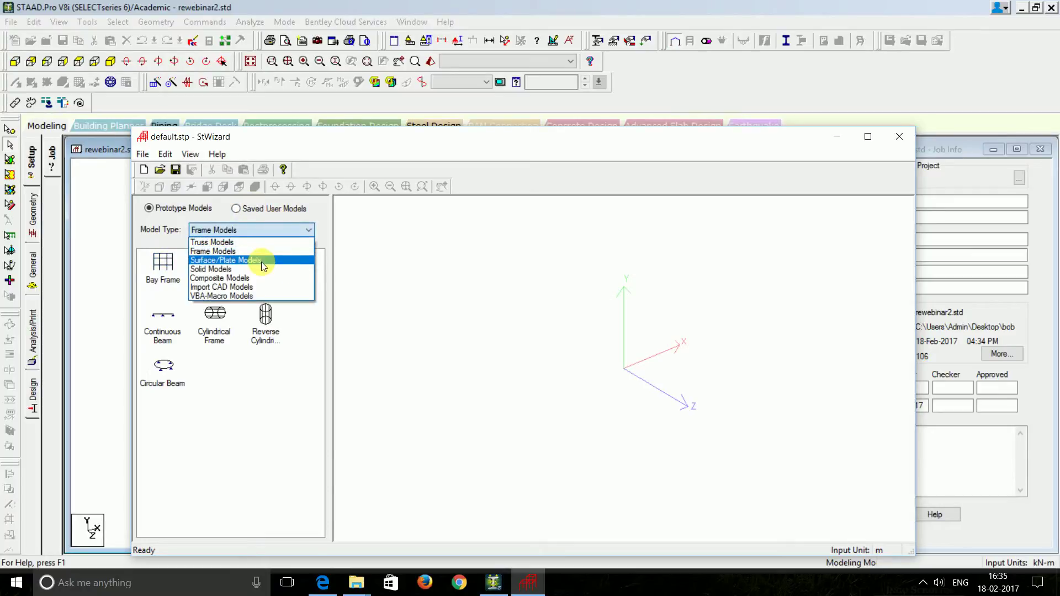
pyautogui.click(318, 216)
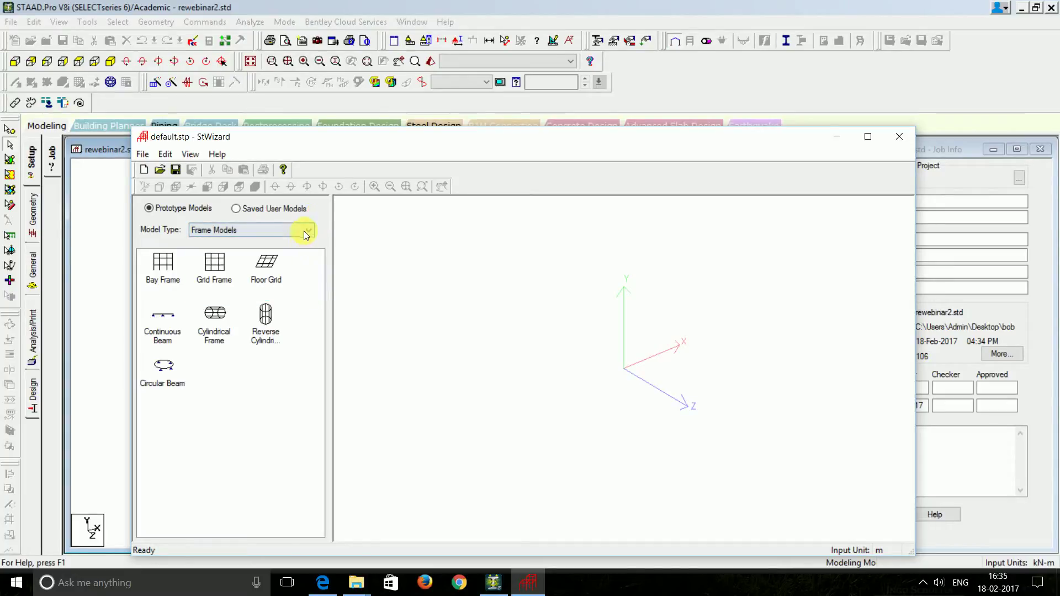
pyautogui.click(304, 230)
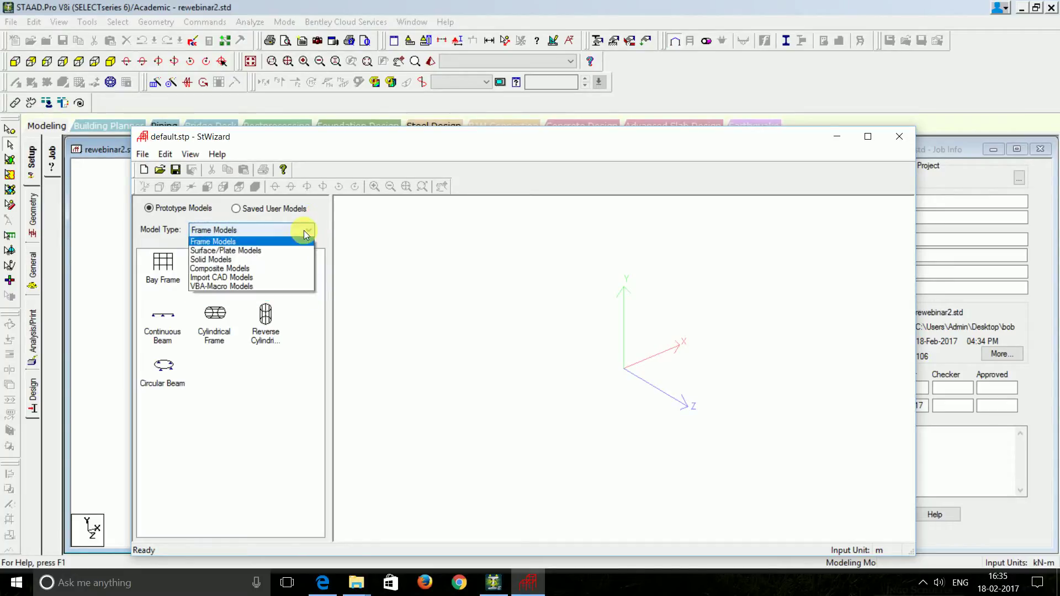
pyautogui.click(322, 203)
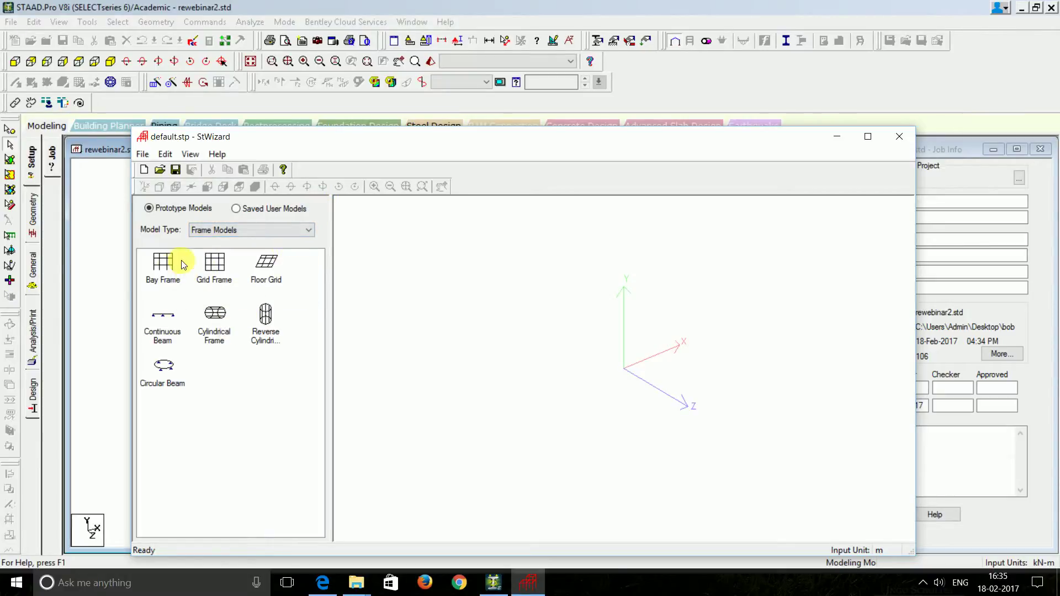
# Generate a Bay Frame 12 m long, 15 m high and 12 m wide, with 4, 5 and 4 bays respectively
pyautogui.click(167, 270)
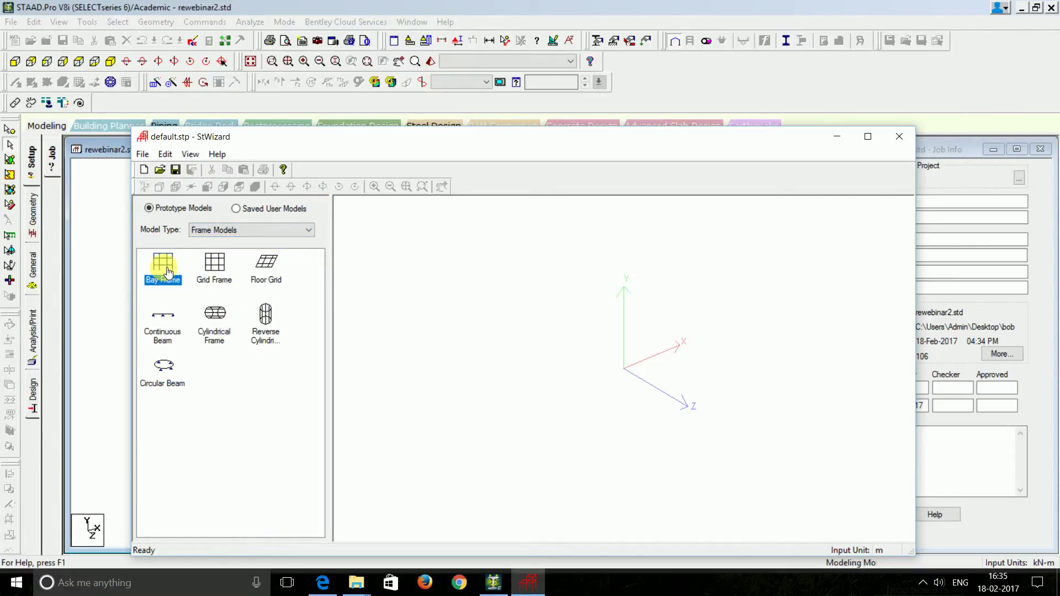
pyautogui.doubleClick(167, 270)
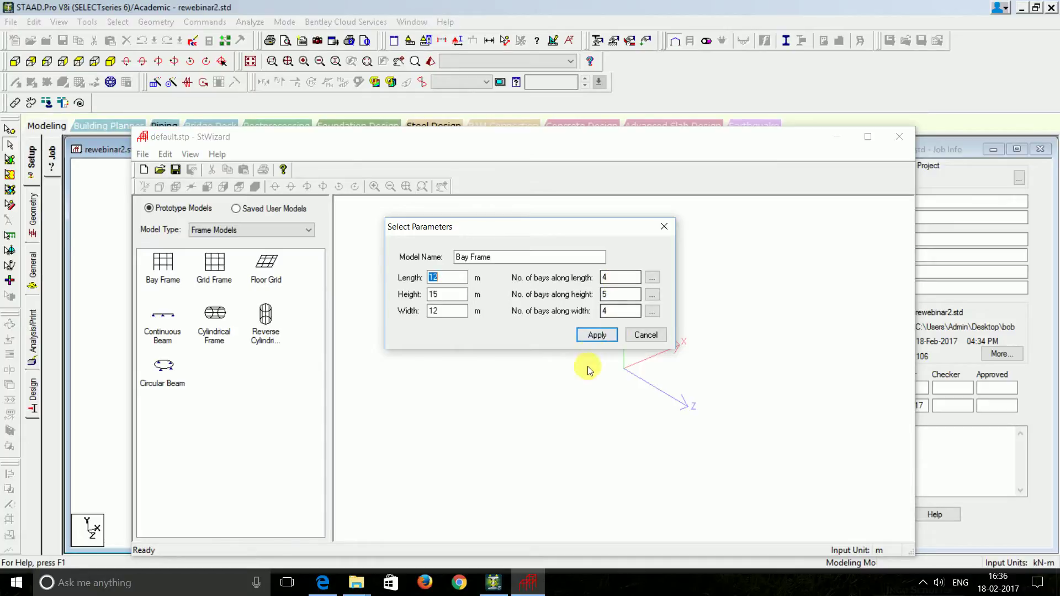
pyautogui.click(599, 336)
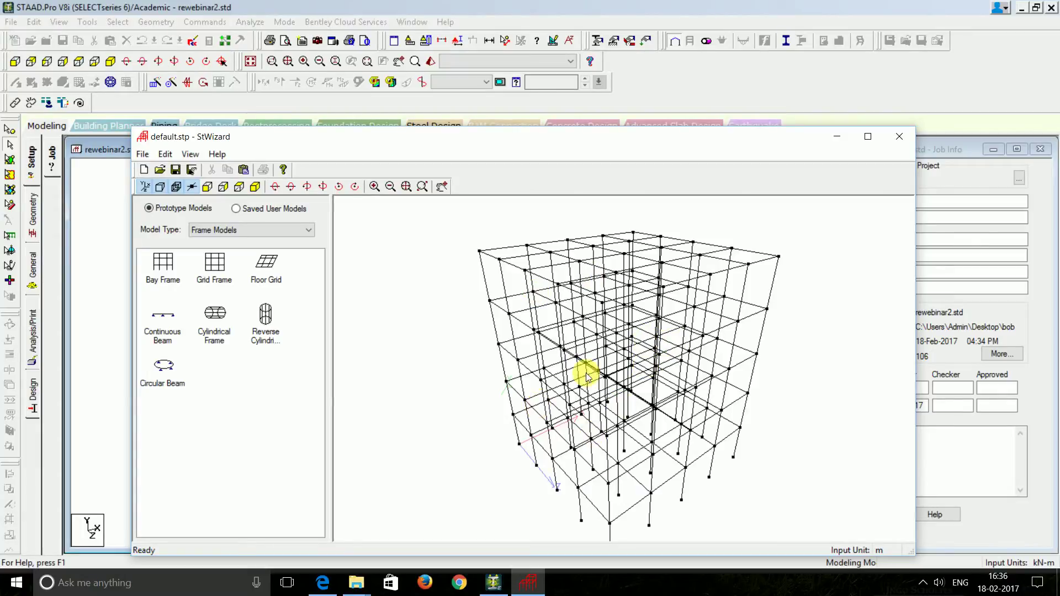
# Reopen the Bay Frame parameters and set the length to 10 m with 2 bays along the length
pyautogui.doubleClick(163, 264)
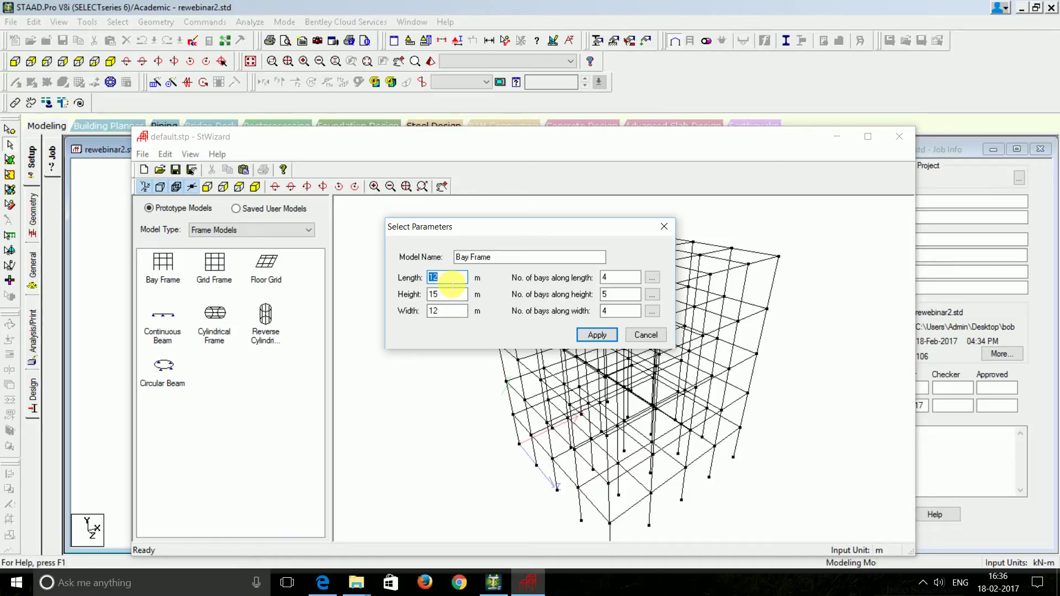
pyautogui.write('10')
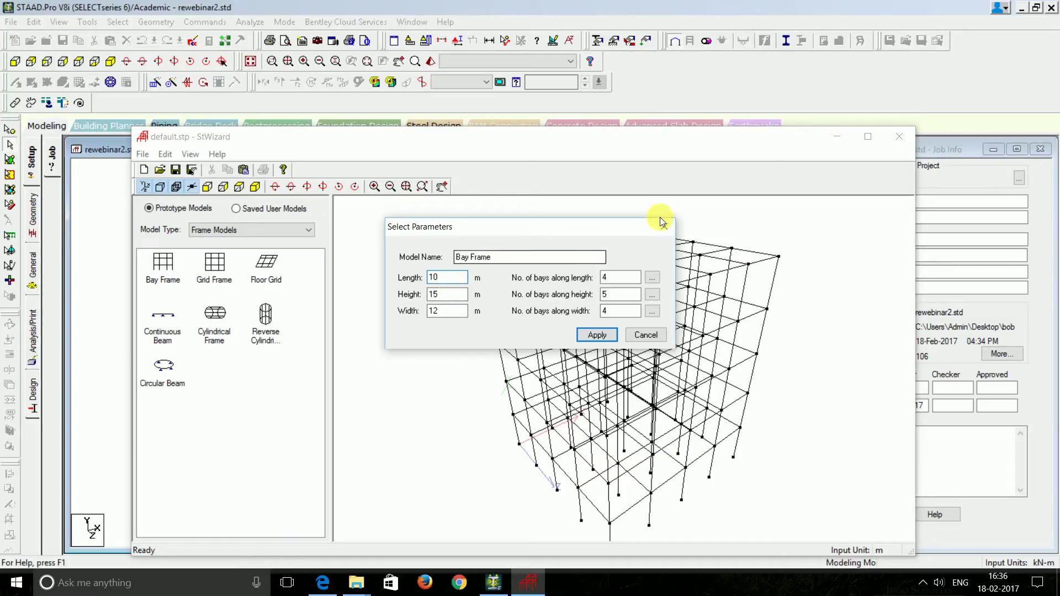
pyautogui.click(610, 277)
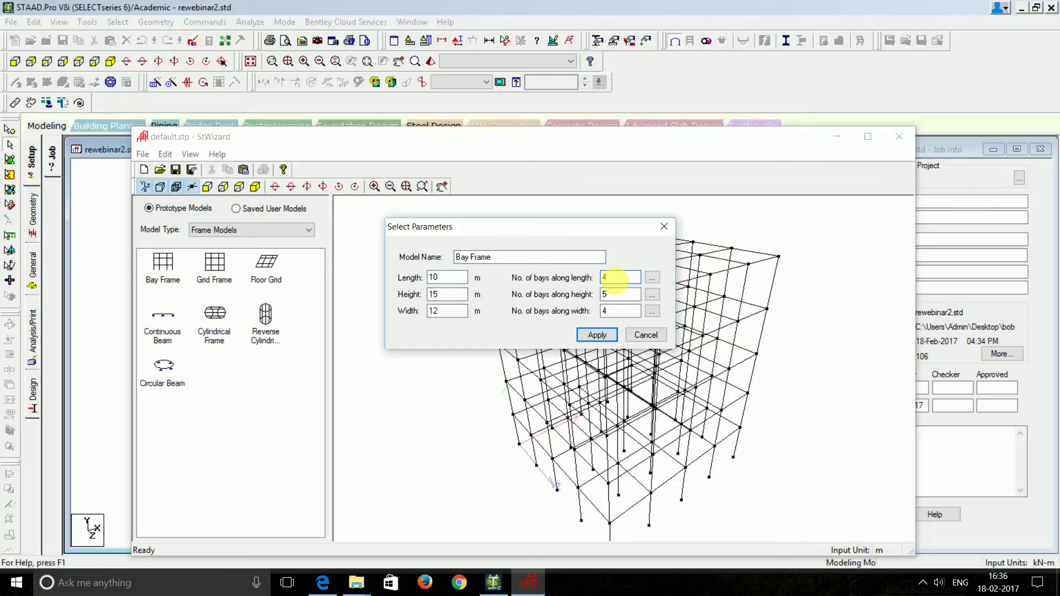
pyautogui.press('BackSpace')
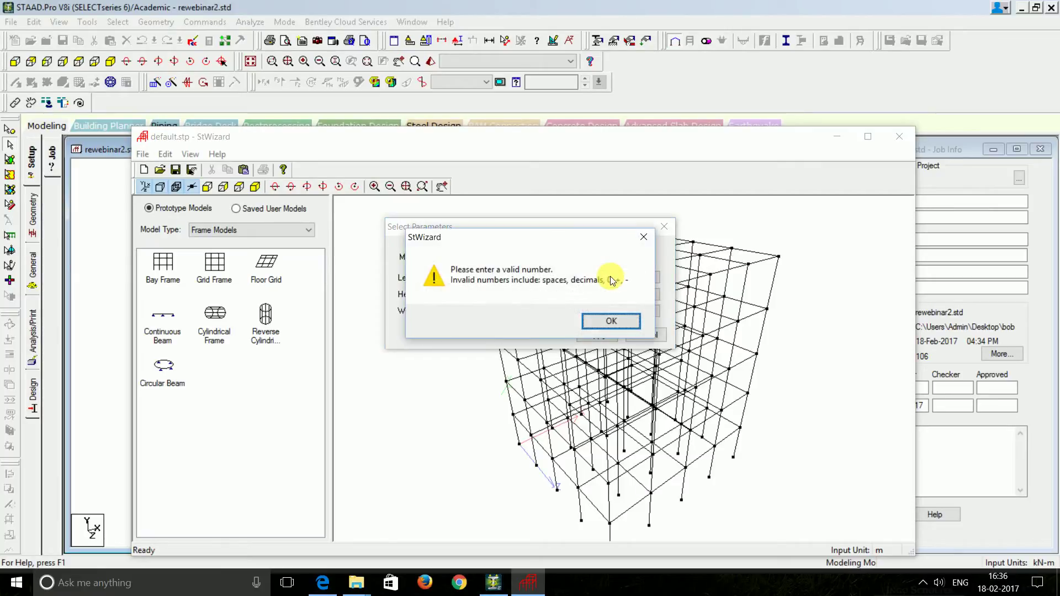
pyautogui.press('Return')
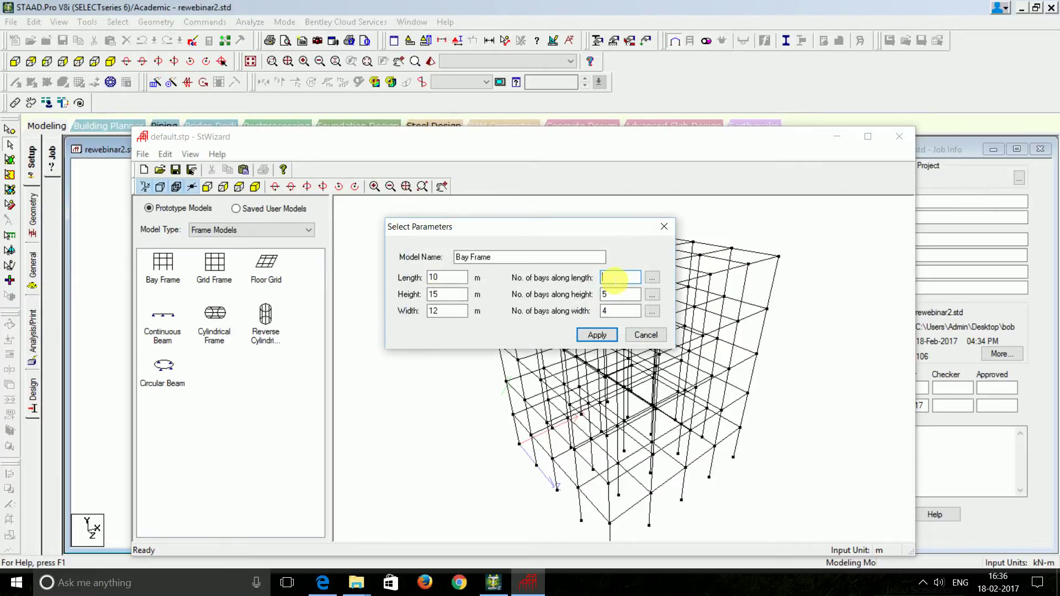
pyautogui.write('2')
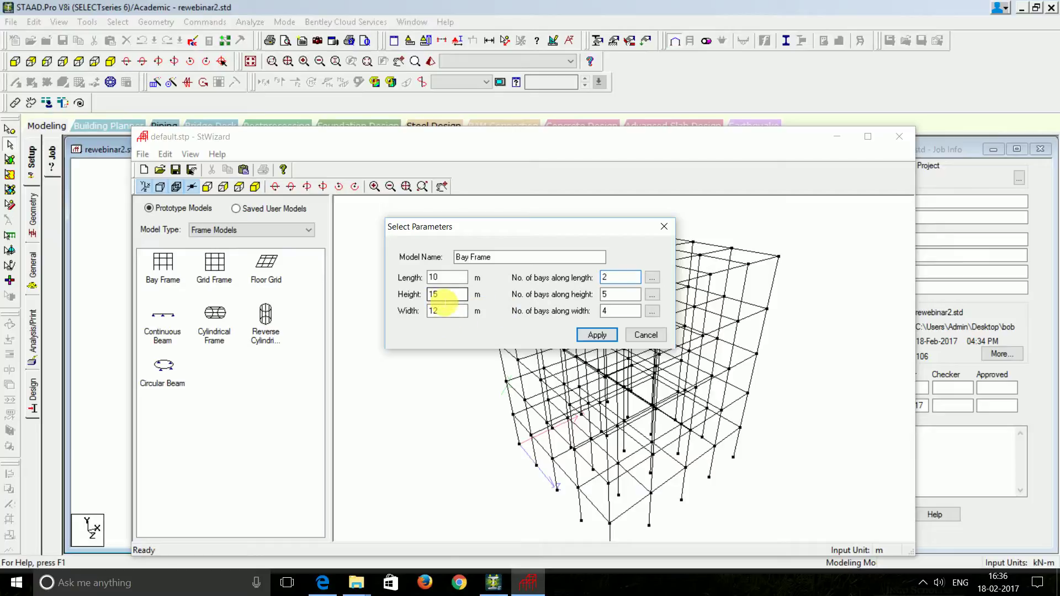
# Set the bay frame's height to 6 m with 2 bays along the height
pyautogui.click(614, 297)
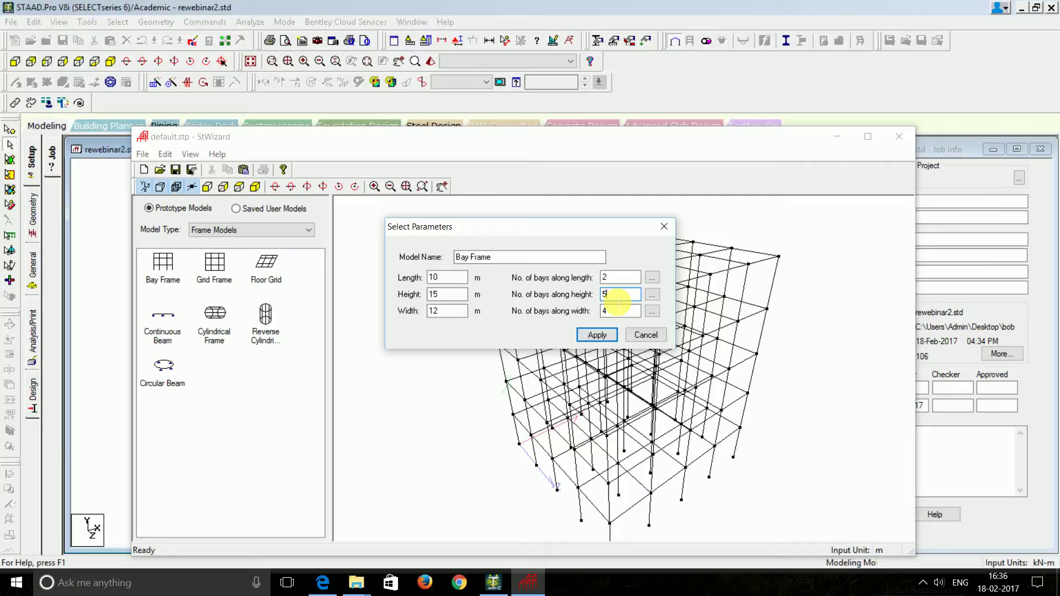
pyautogui.click(448, 295)
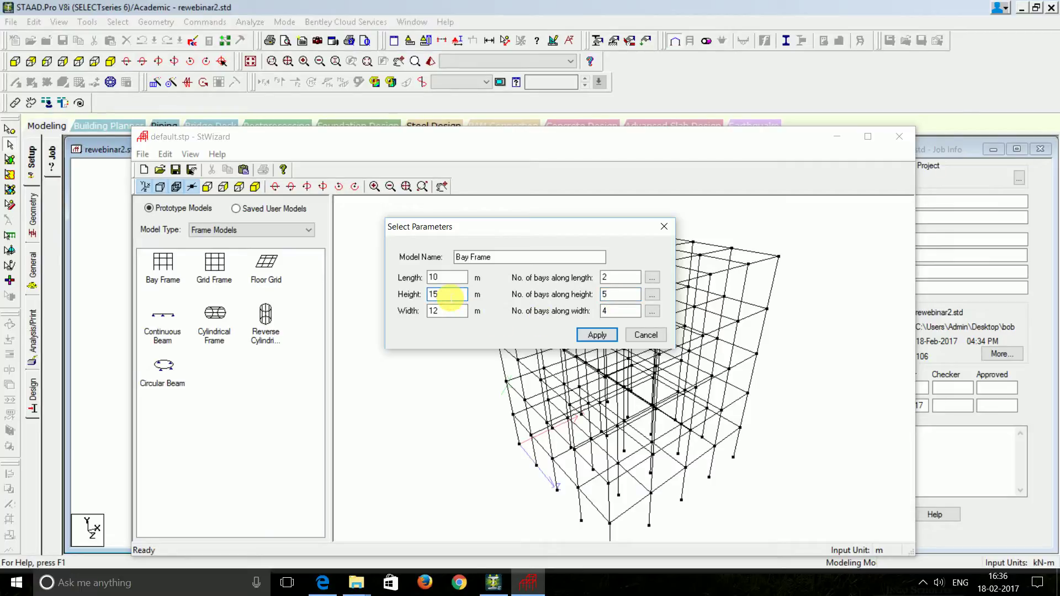
pyautogui.press('BackSpace')
pyautogui.press('BackSpace')
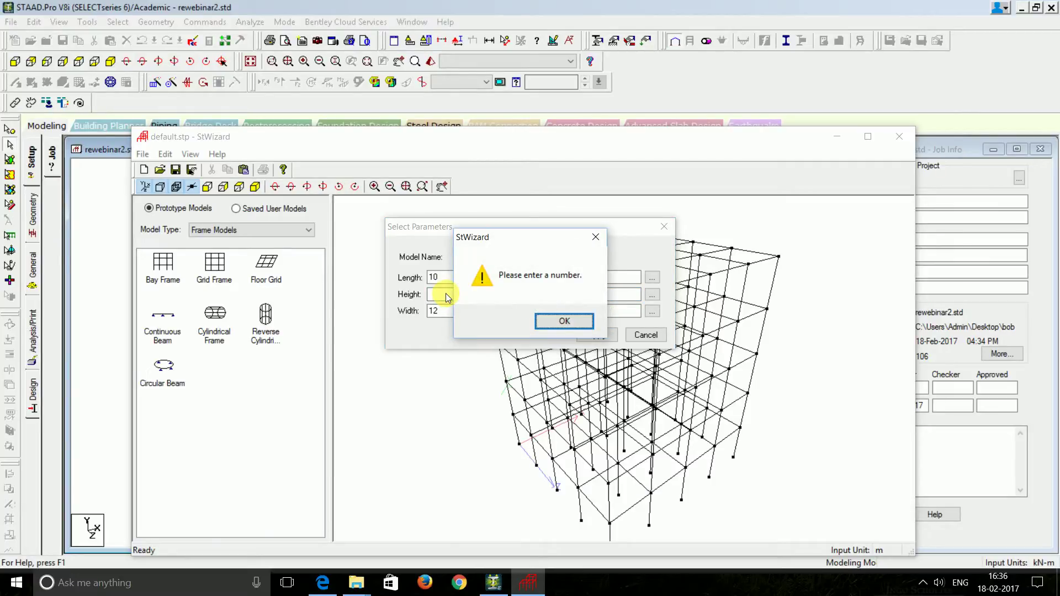
pyautogui.press('Return')
pyautogui.write('6')
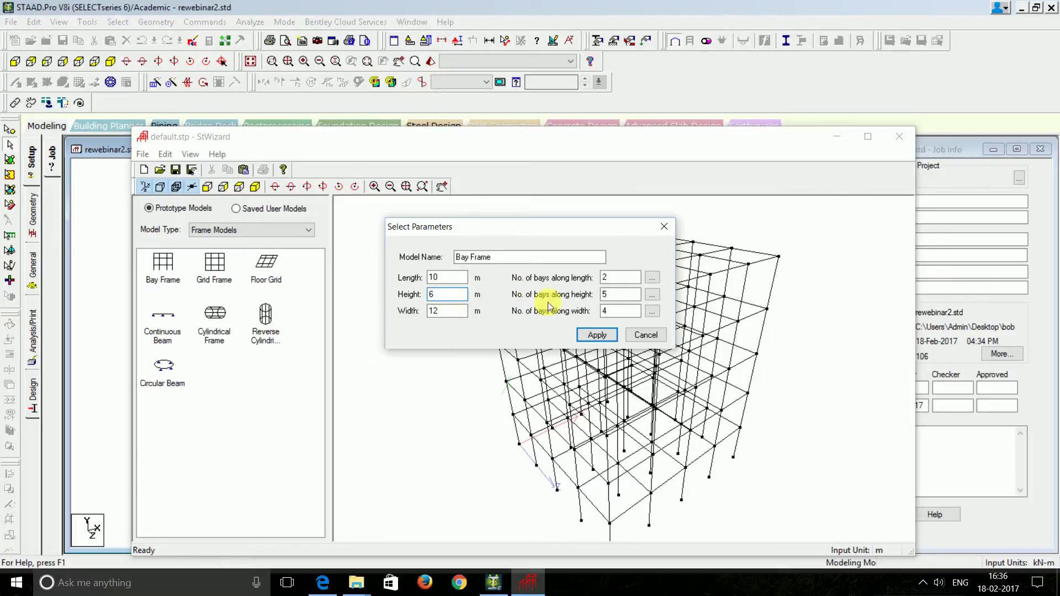
pyautogui.click(617, 295)
pyautogui.press('BackSpace')
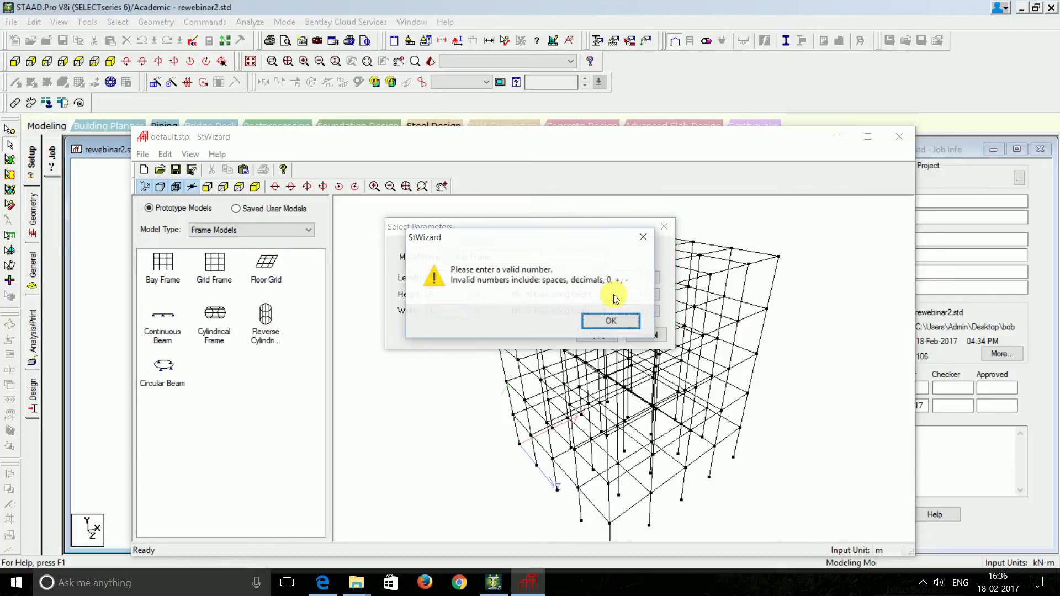
pyautogui.press('Return')
pyautogui.write('2')
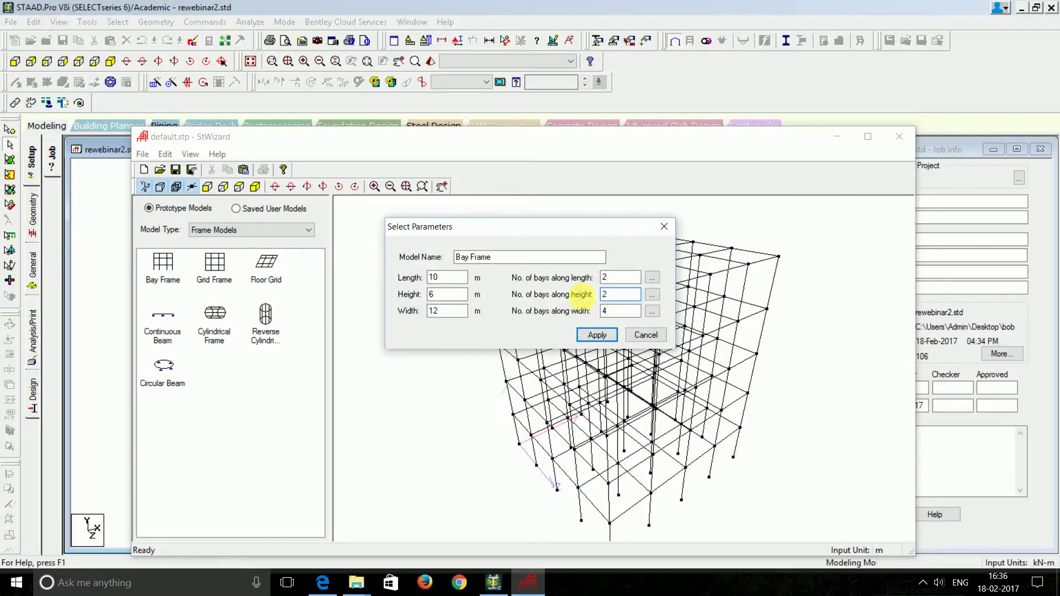
# Set the bay frame to 2 bays along its width and generate the frame with the updated parameters
pyautogui.click(441, 312)
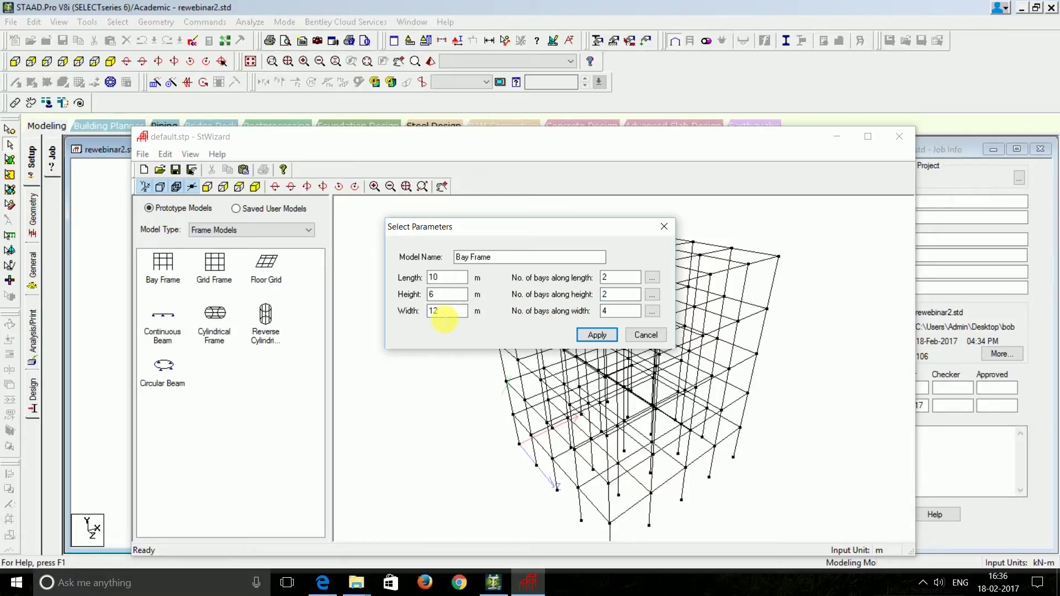
pyautogui.click(617, 312)
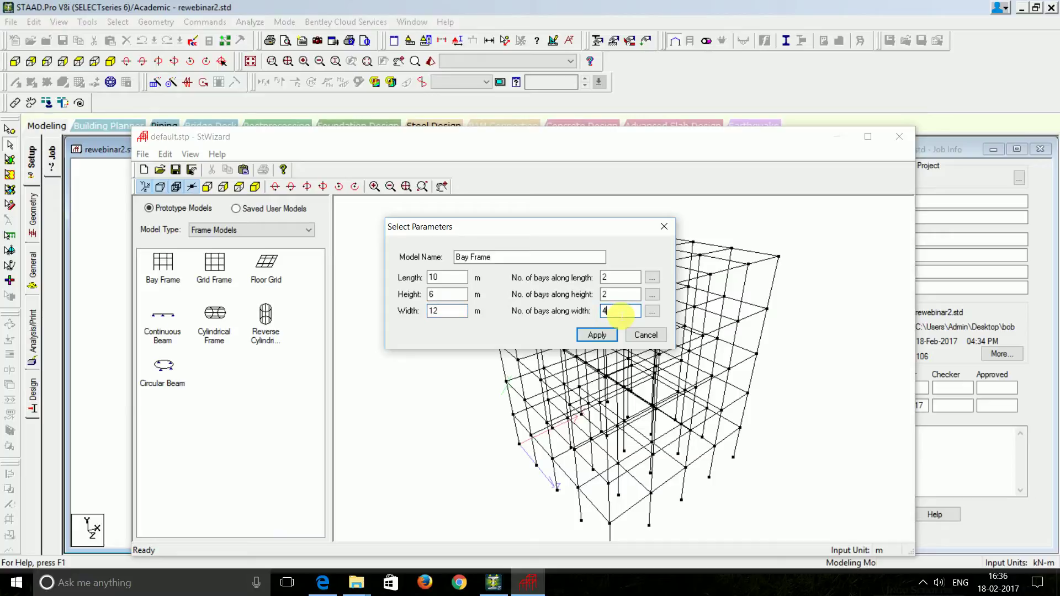
pyautogui.press('BackSpace')
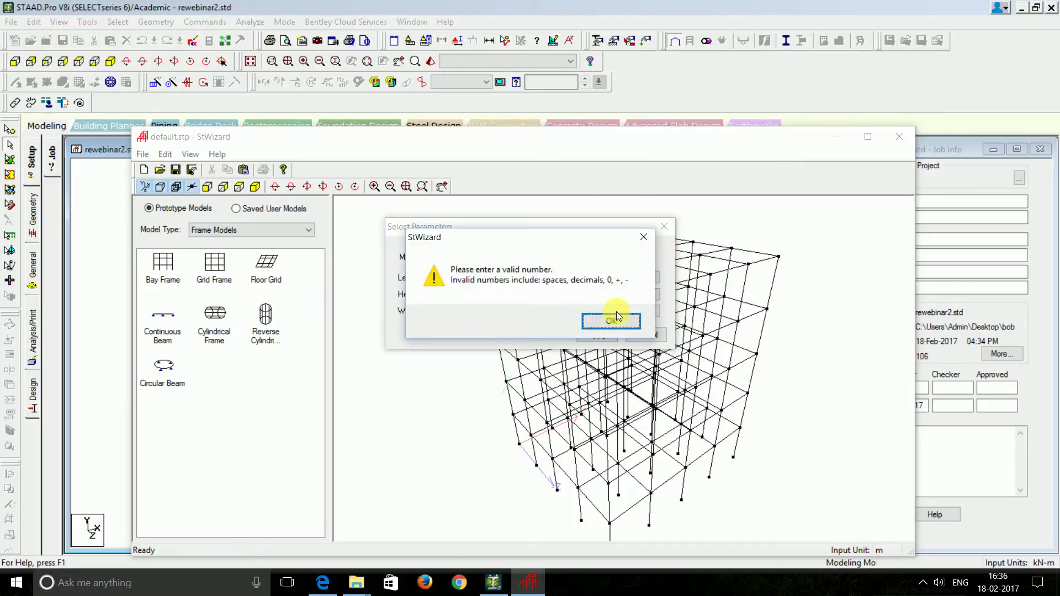
pyautogui.click(616, 319)
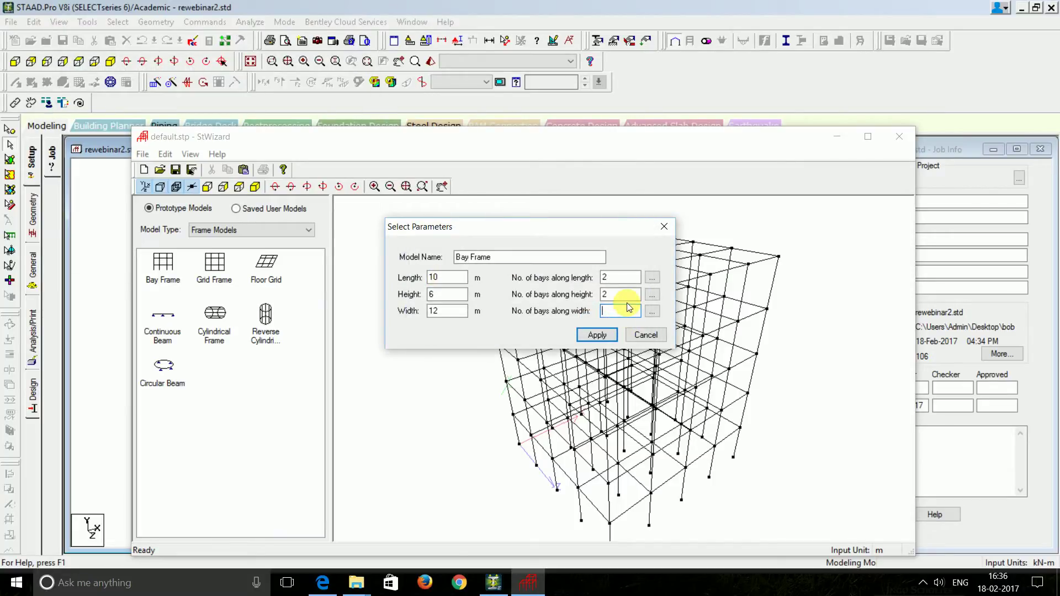
pyautogui.write('2')
pyautogui.click(596, 335)
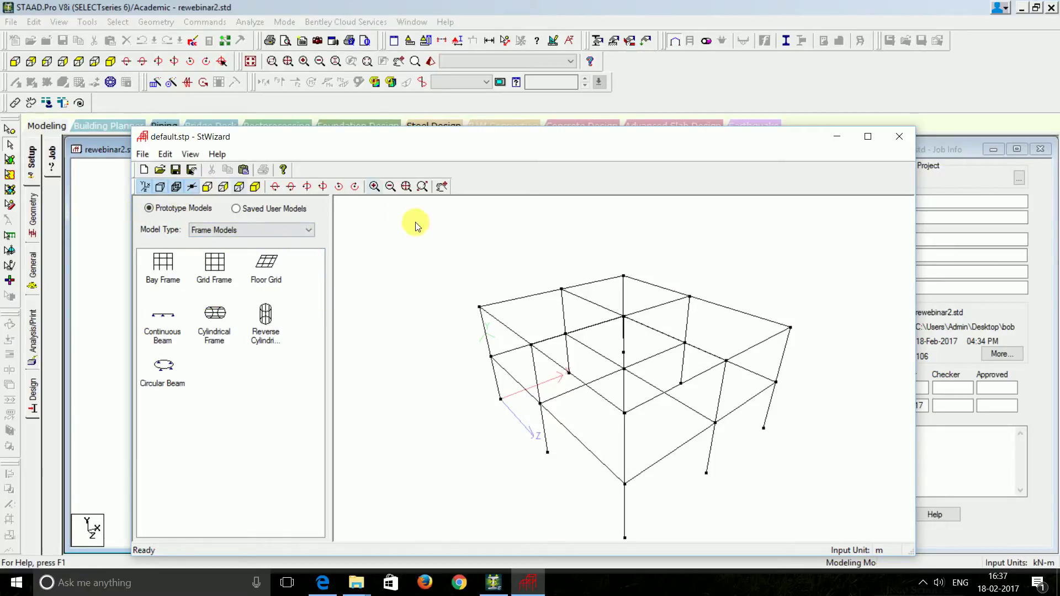
# Transfer the bay frame prototype into the STAAD.Pro model, placing it with X, Y and Z offsets of 0 m
pyautogui.click(142, 155)
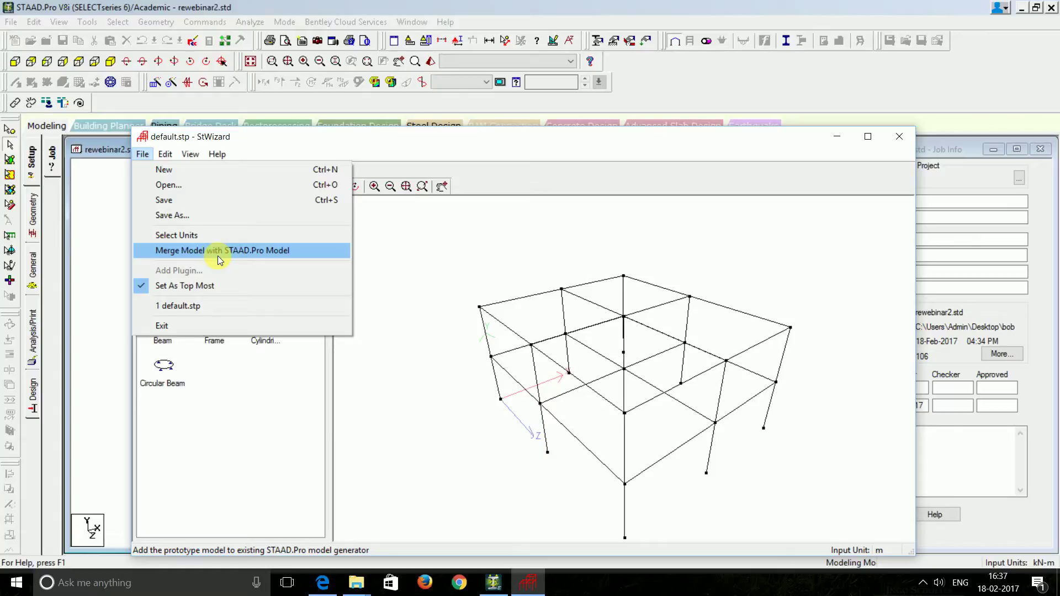
pyautogui.click(394, 253)
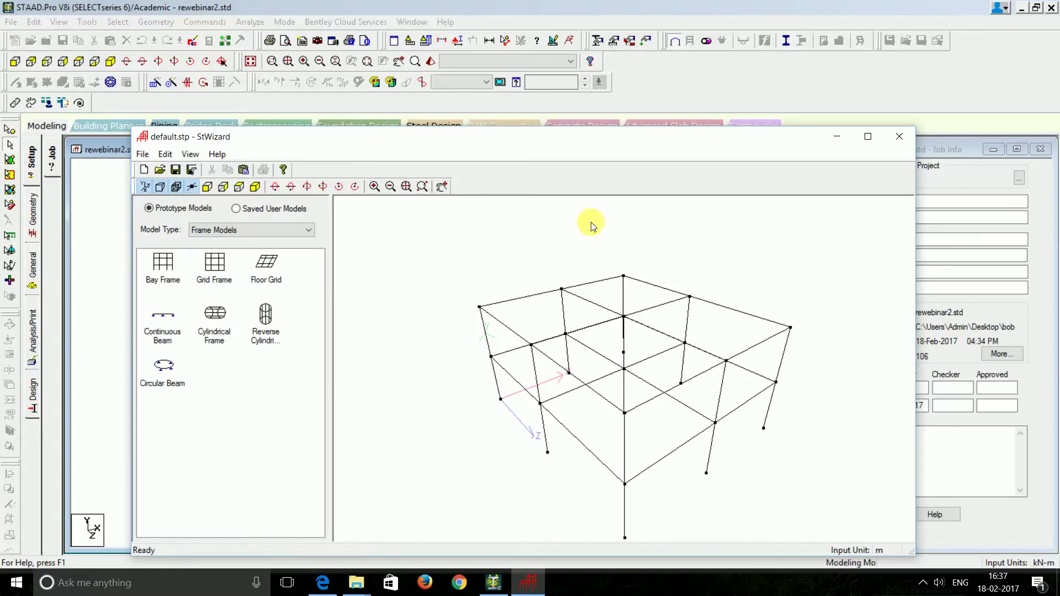
pyautogui.click(894, 142)
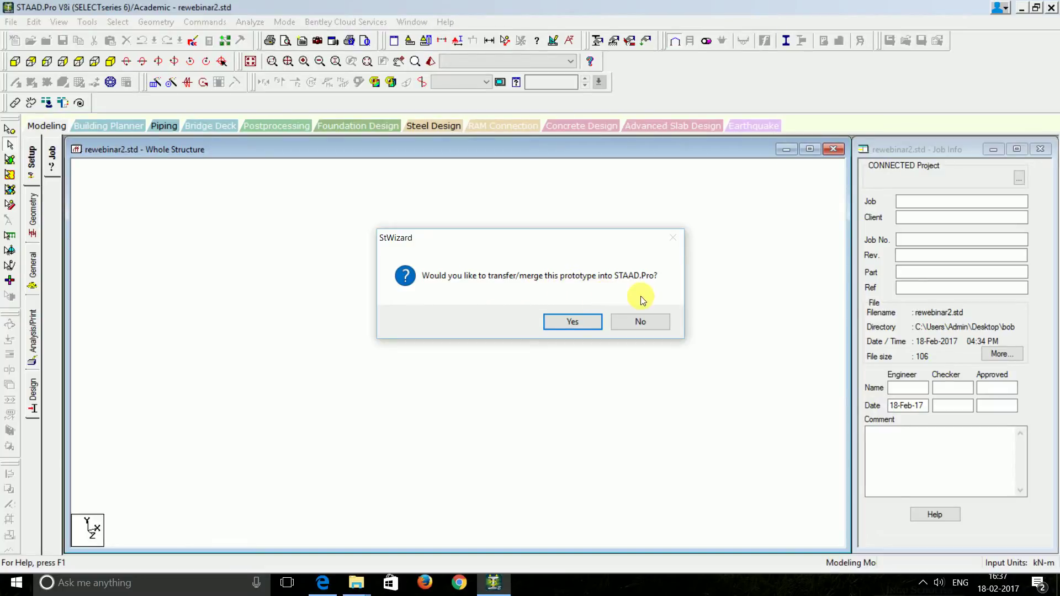
pyautogui.click(575, 326)
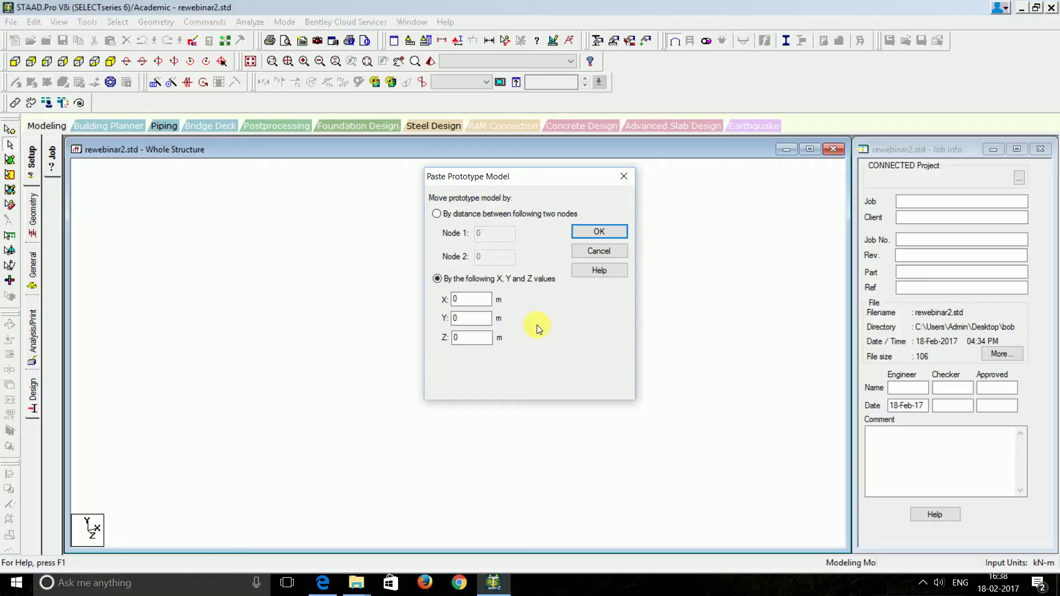
pyautogui.click(595, 233)
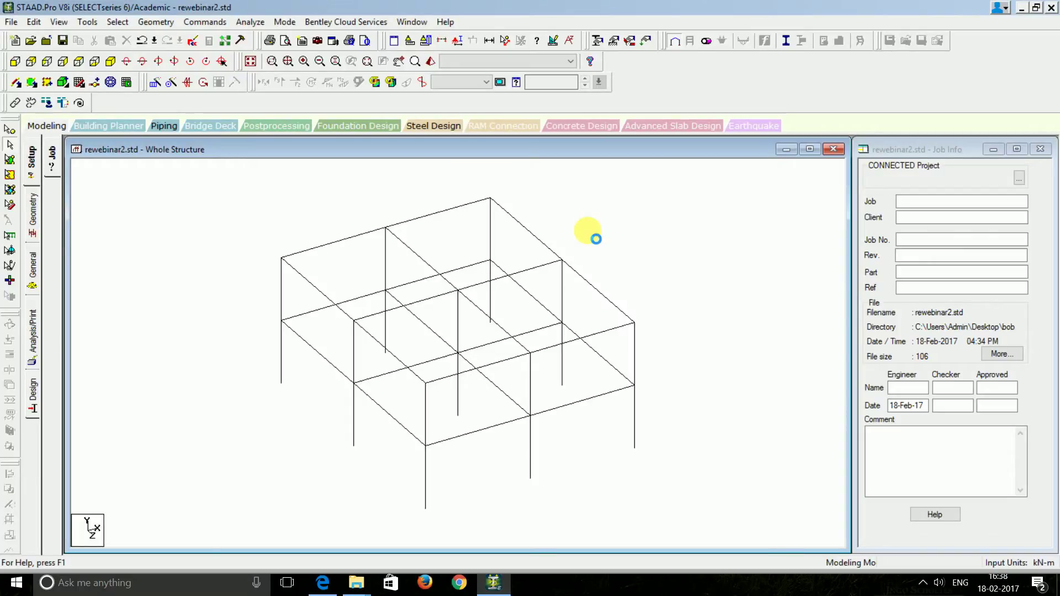
# Show the beam geometry tables and review the node coordinates and beam connectivity of the merged frame
pyautogui.click(32, 213)
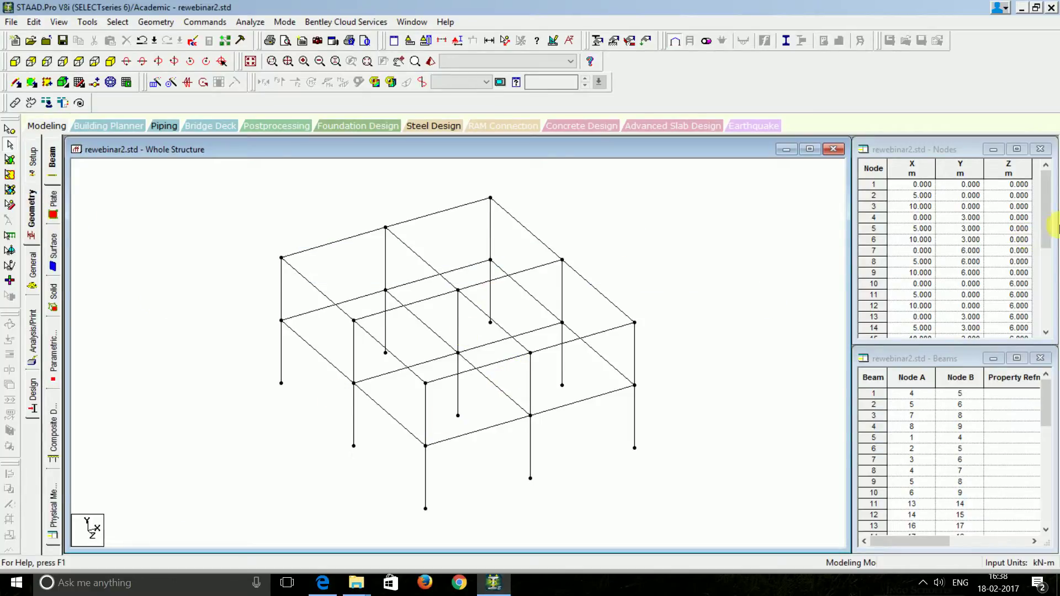
pyautogui.moveTo(1047, 243); pyautogui.dragTo(1049, 322)
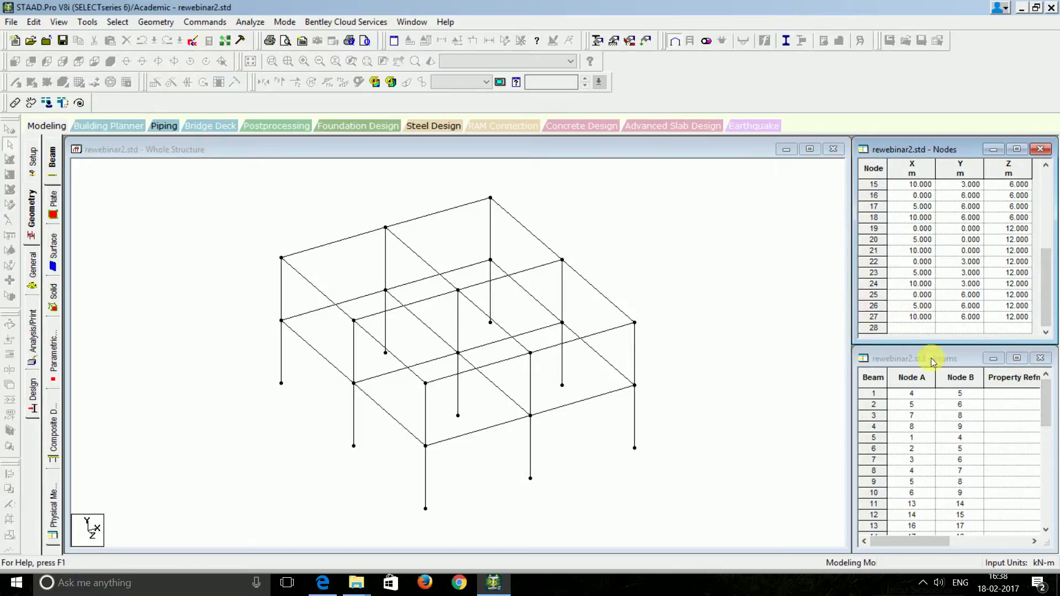
pyautogui.click(1051, 495)
pyautogui.click(1050, 506)
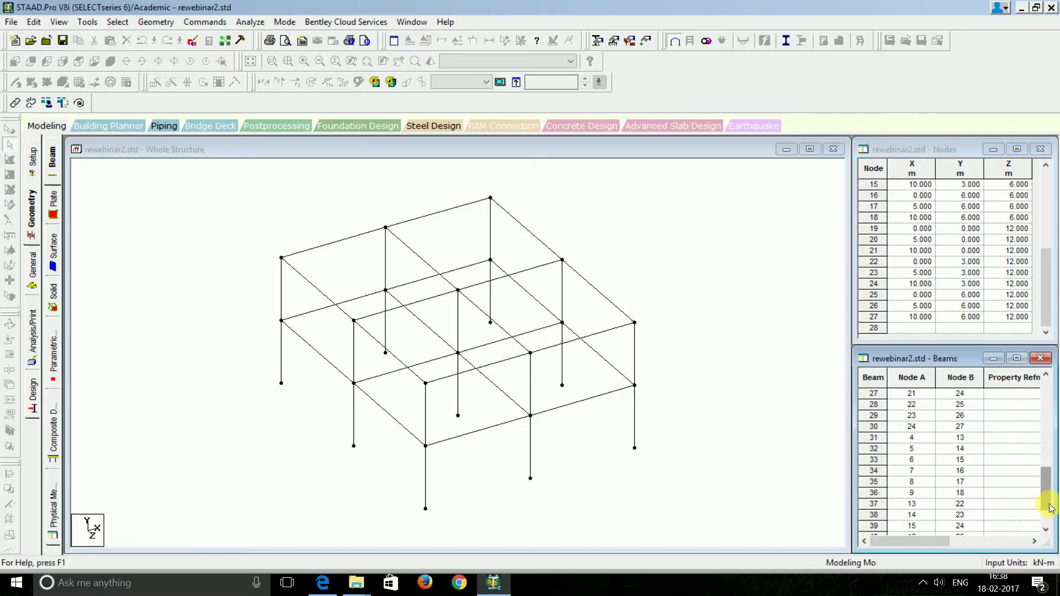
pyautogui.click(1049, 394)
pyautogui.click(1049, 394)
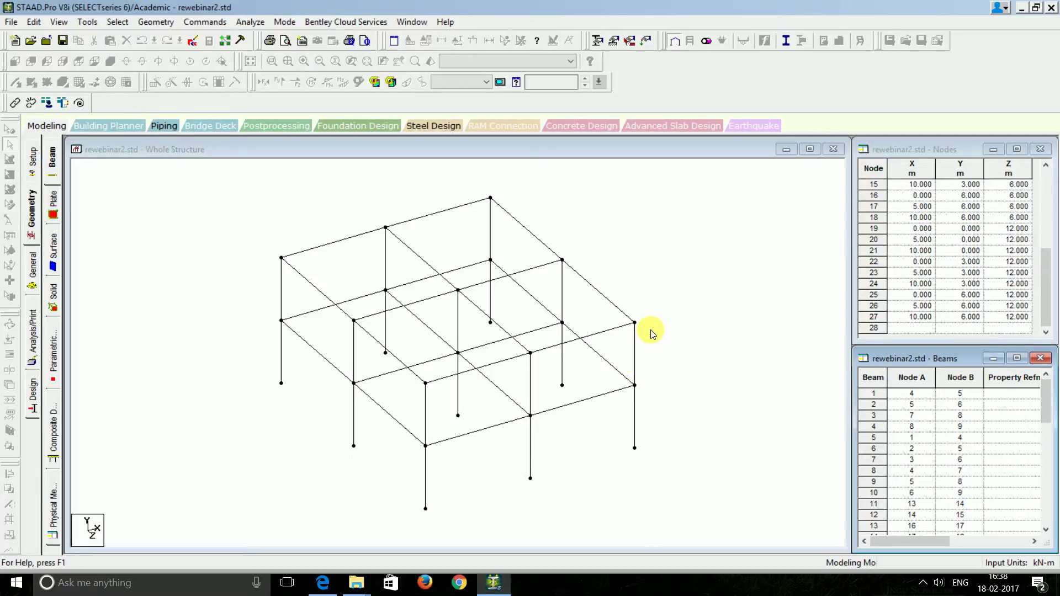
# Open the steel section database from the general member properties and show the Indian Angle profiles
pyautogui.click(33, 279)
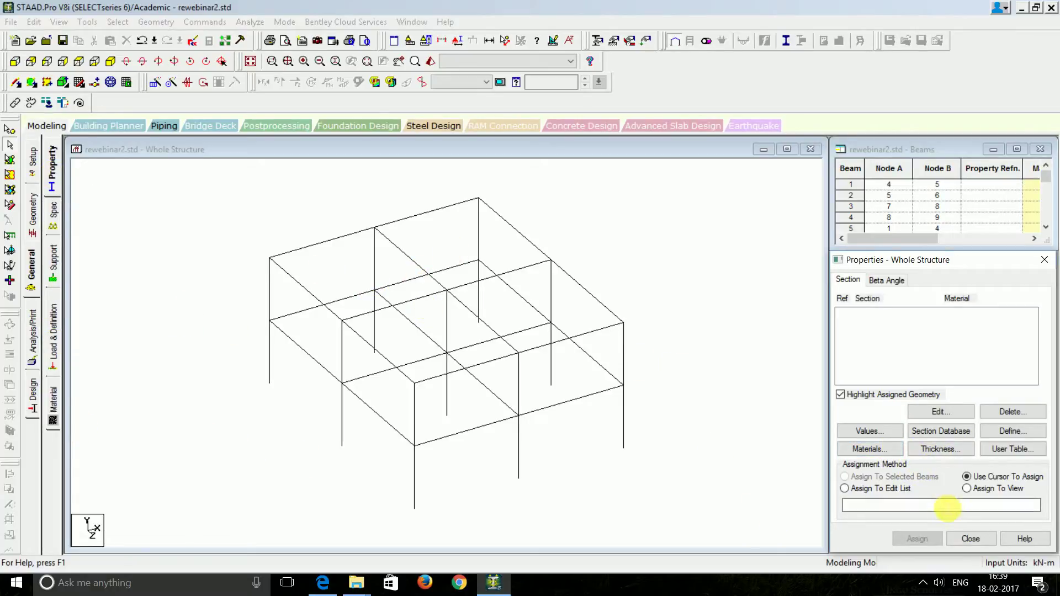
pyautogui.click(919, 436)
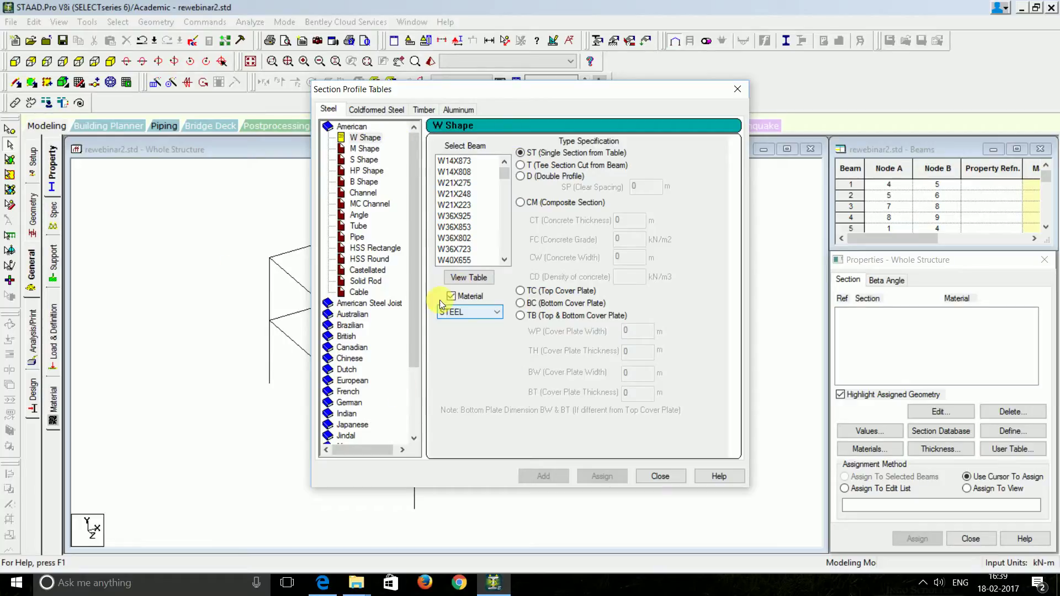
pyautogui.click(415, 395)
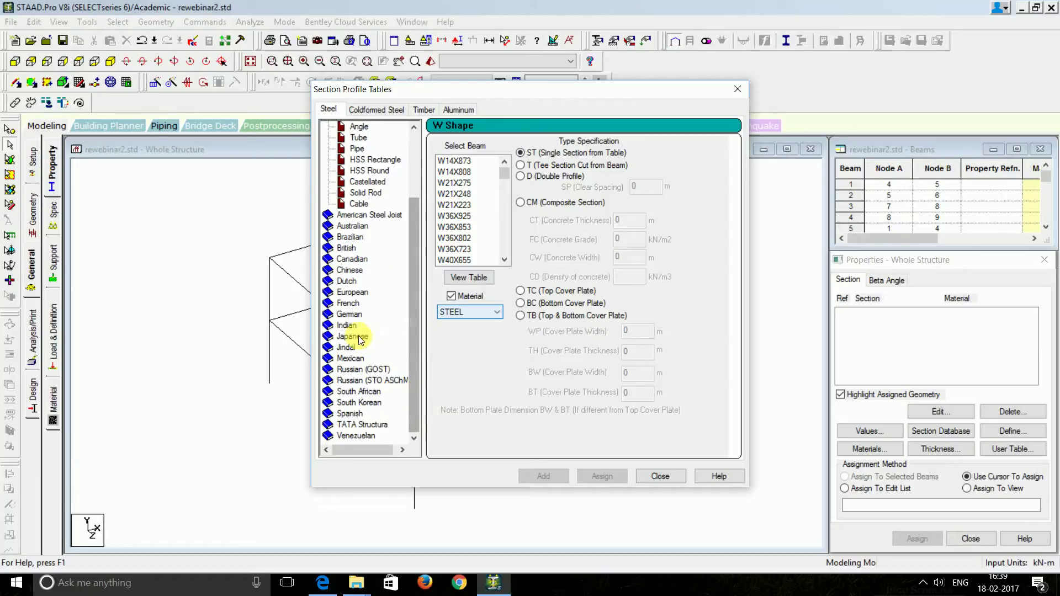
pyautogui.doubleClick(335, 327)
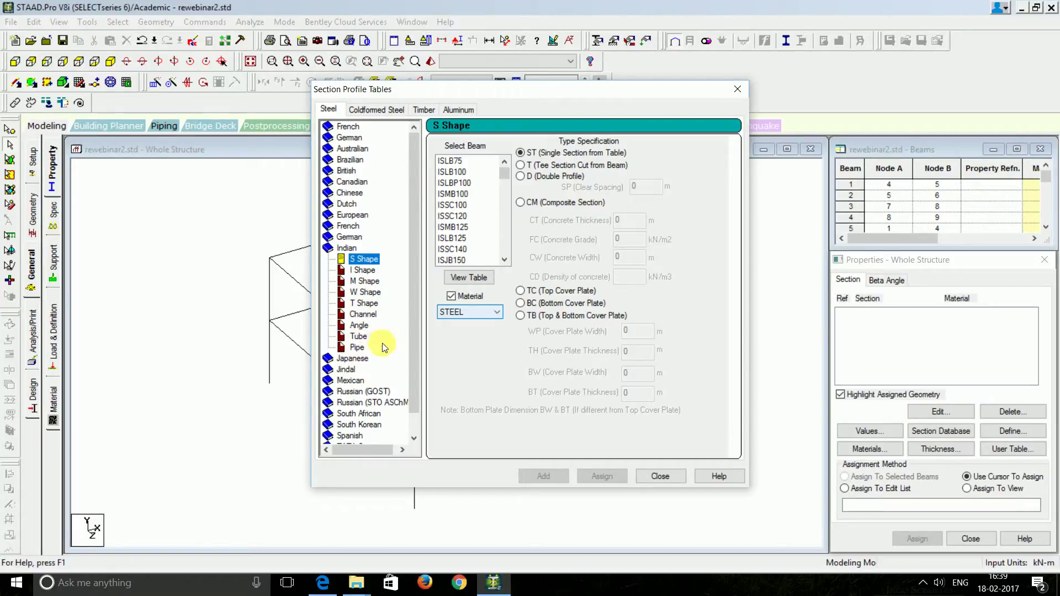
pyautogui.click(358, 328)
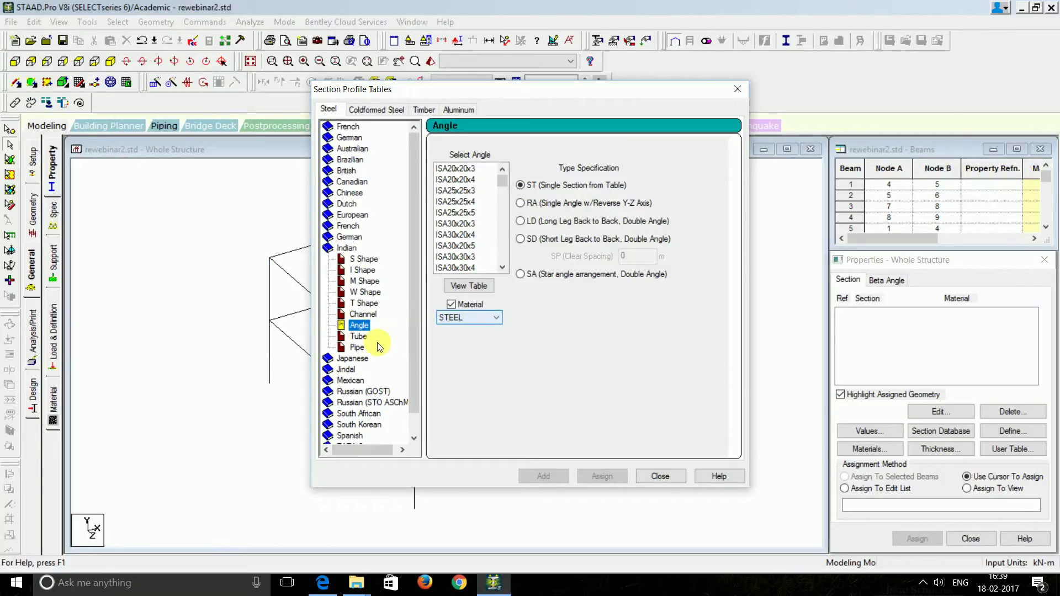
# Add the Indian angle ISA40x40x5 as a single steel section to the property list
pyautogui.click(502, 270)
pyautogui.click(502, 269)
pyautogui.click(503, 269)
pyautogui.click(503, 269)
pyautogui.click(502, 269)
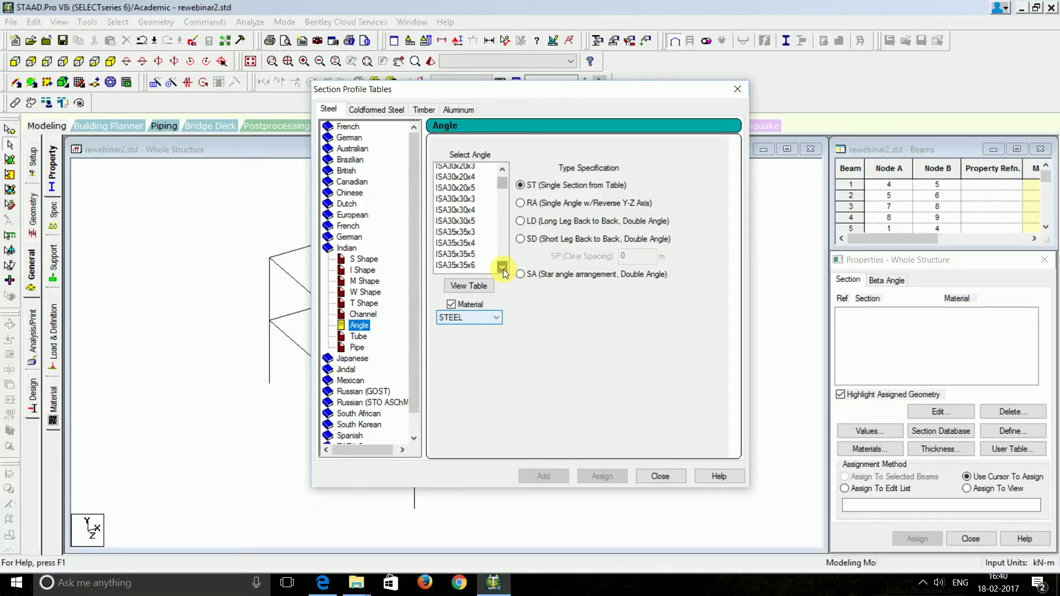
pyautogui.click(502, 269)
pyautogui.click(503, 270)
pyautogui.click(502, 269)
pyautogui.click(502, 269)
pyautogui.click(502, 270)
pyautogui.click(502, 269)
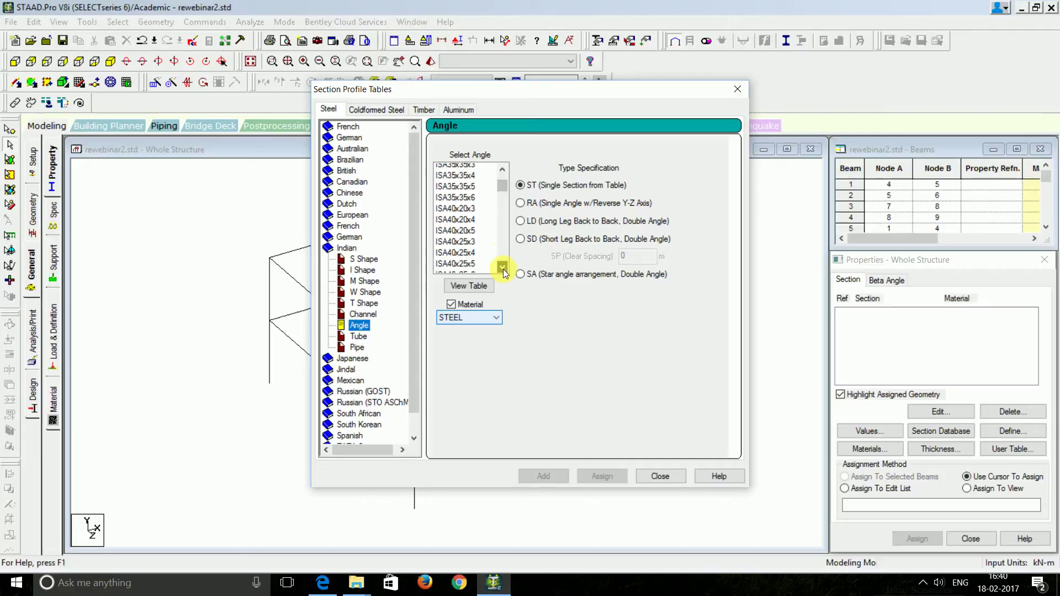
pyautogui.click(503, 269)
pyautogui.click(502, 269)
pyautogui.click(503, 270)
pyautogui.click(503, 270)
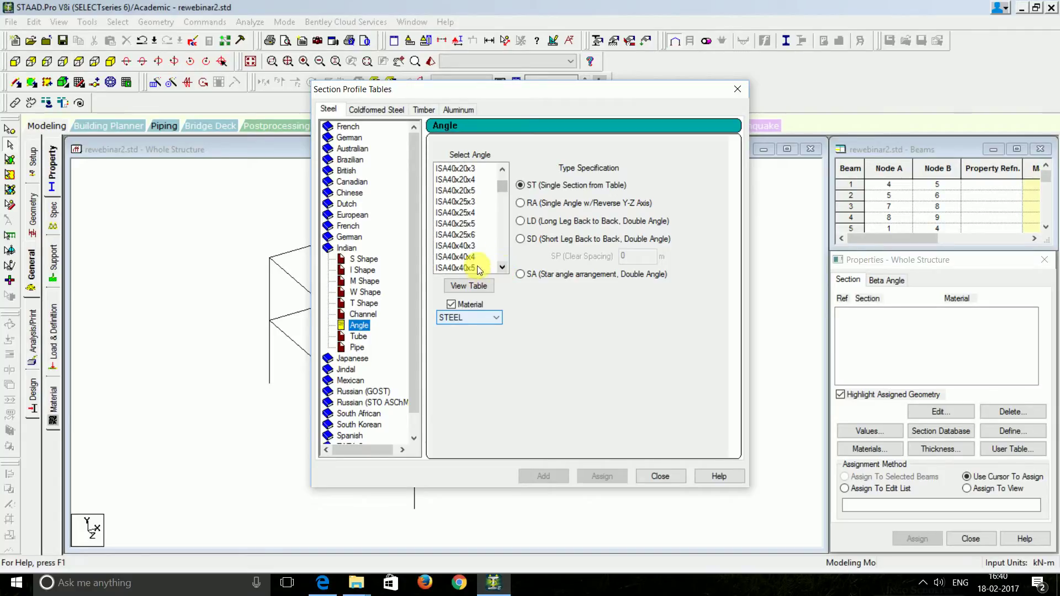
pyautogui.click(468, 269)
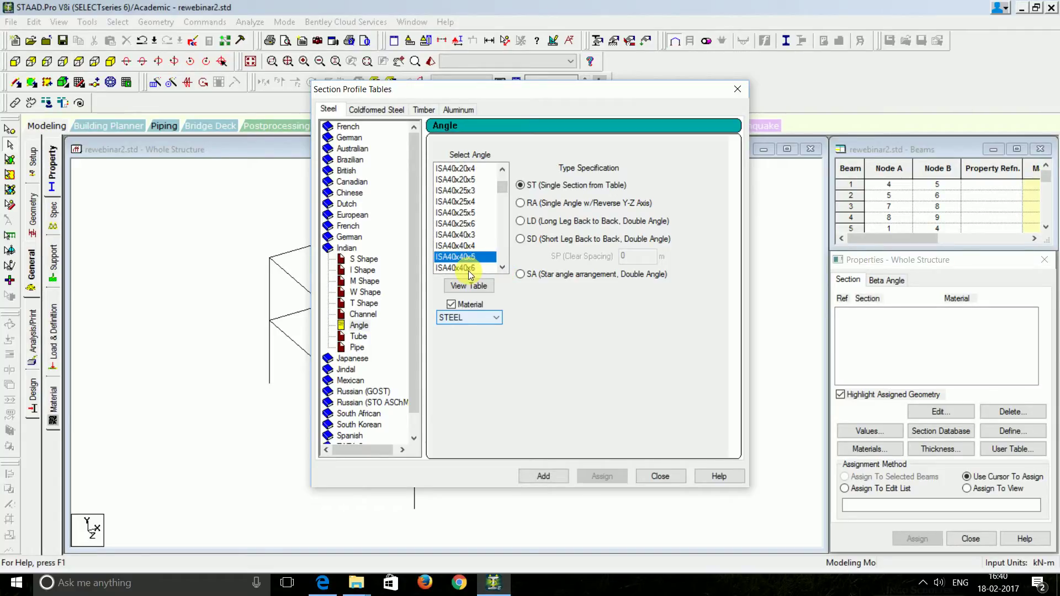
pyautogui.click(563, 477)
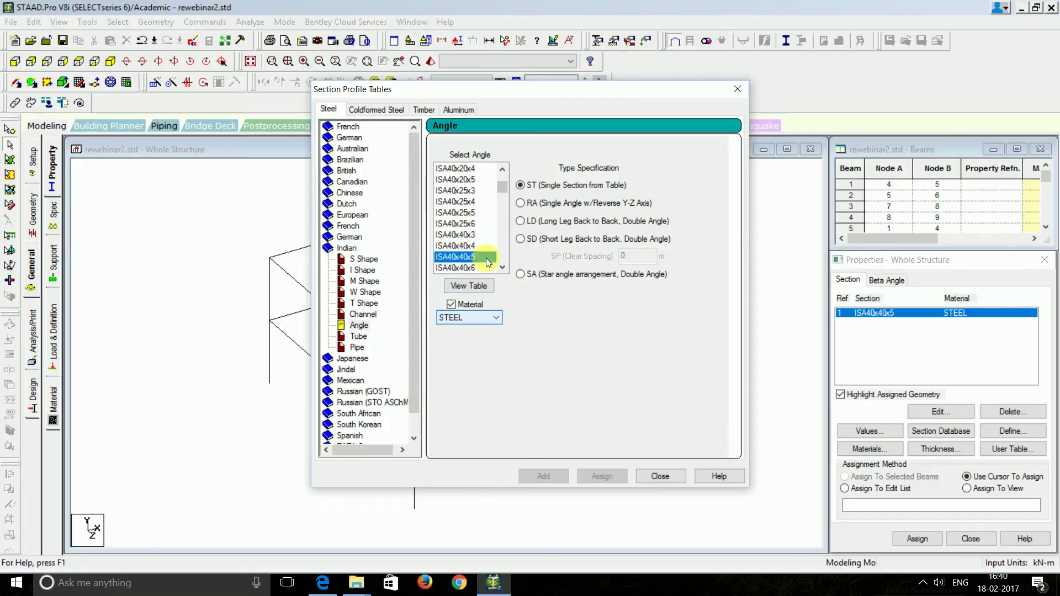
# Add the Indian angle ISA60x60x6 as a single steel section to the property list
pyautogui.scroll(-5, 505, 259)
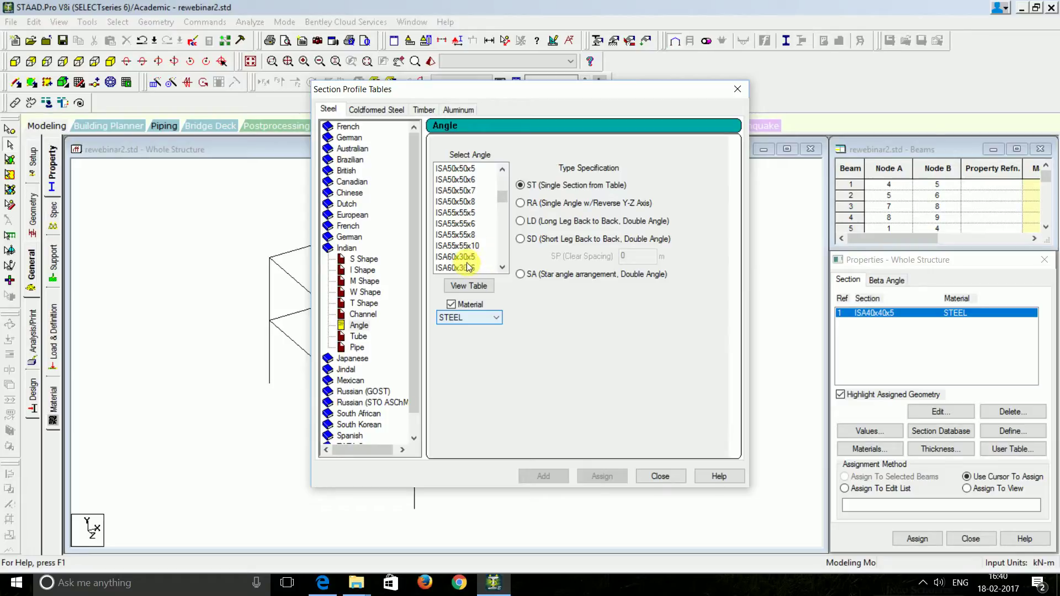
pyautogui.click(502, 264)
pyautogui.scroll(-3, 501, 260)
pyautogui.click(470, 246)
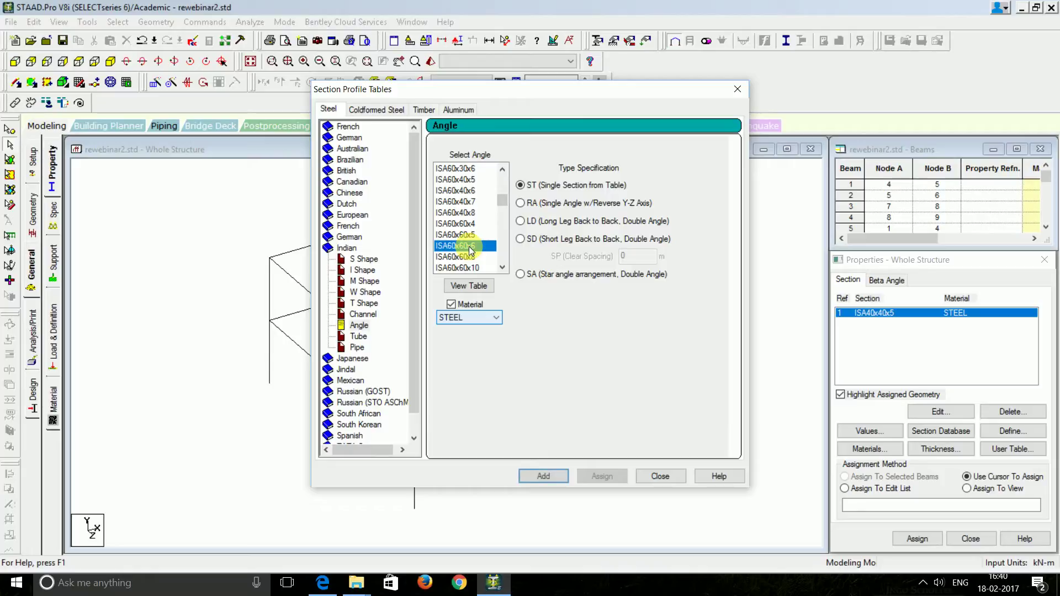
pyautogui.click(543, 475)
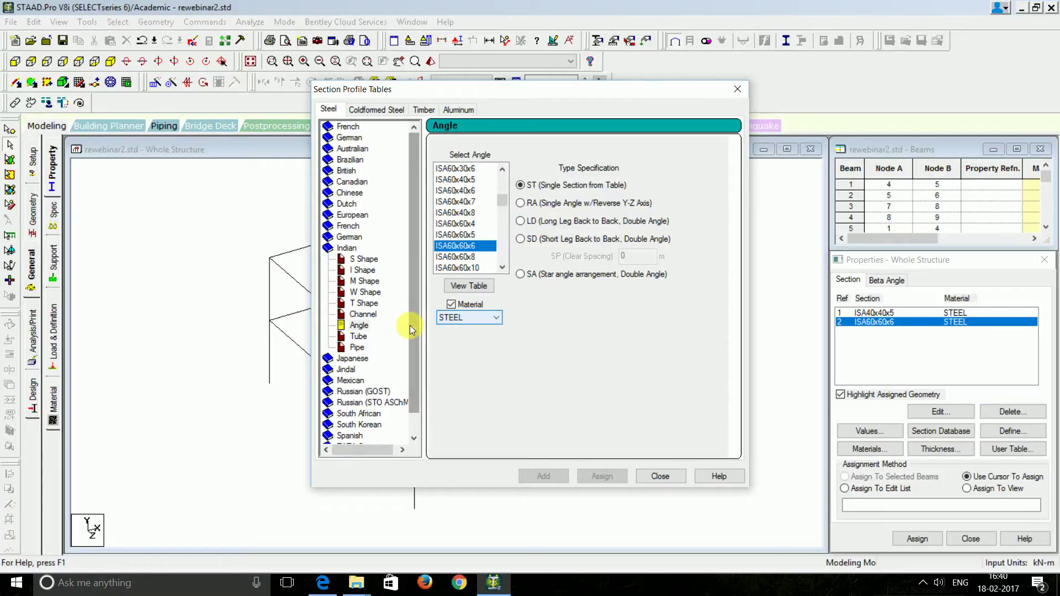
# Switch to the Indian Channel profiles and add ISMC150H as a single steel section
pyautogui.click(365, 314)
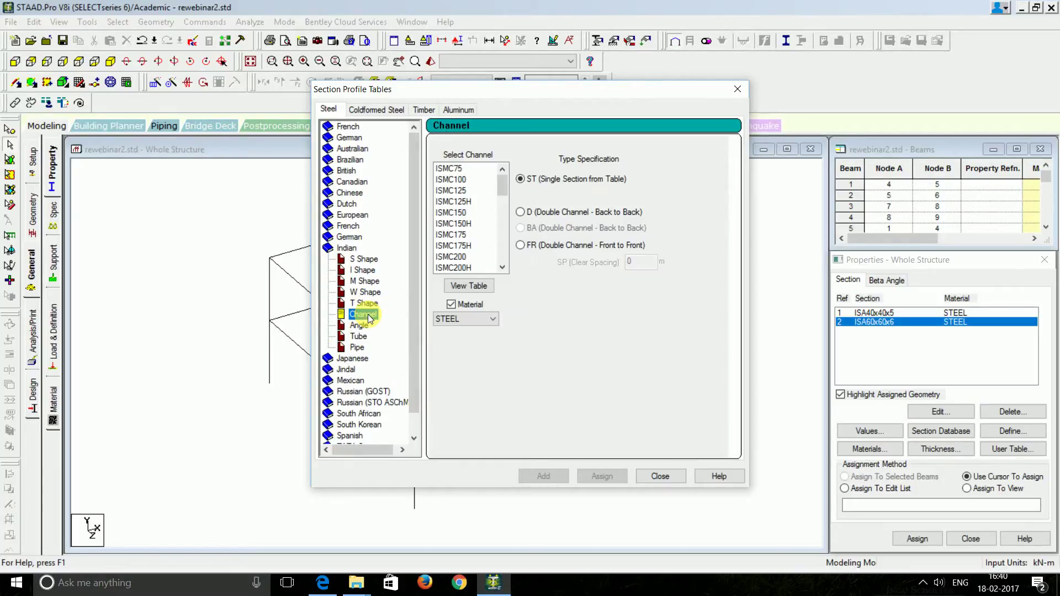
pyautogui.click(463, 225)
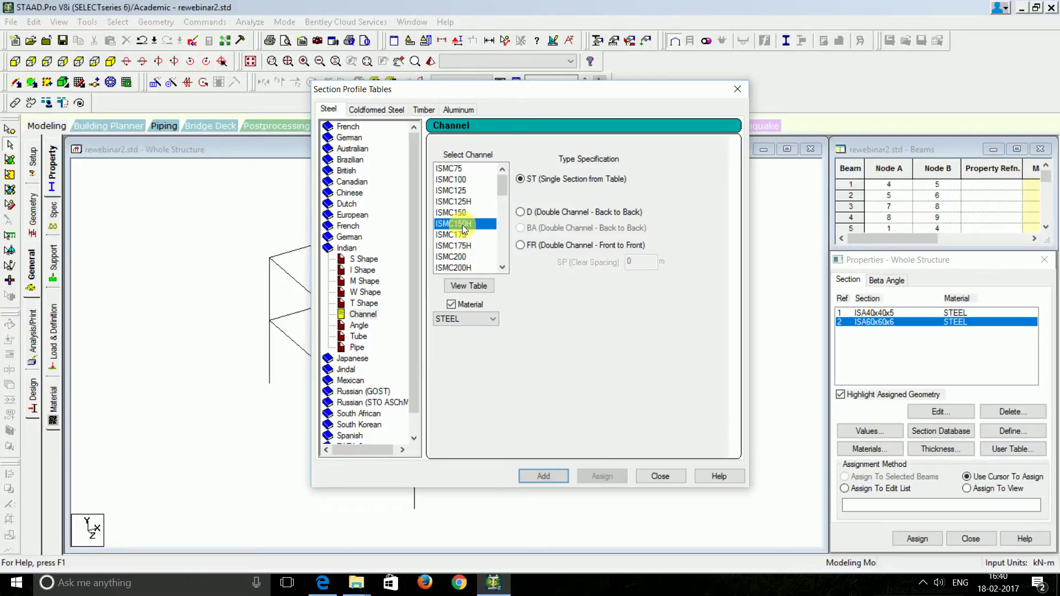
pyautogui.click(542, 477)
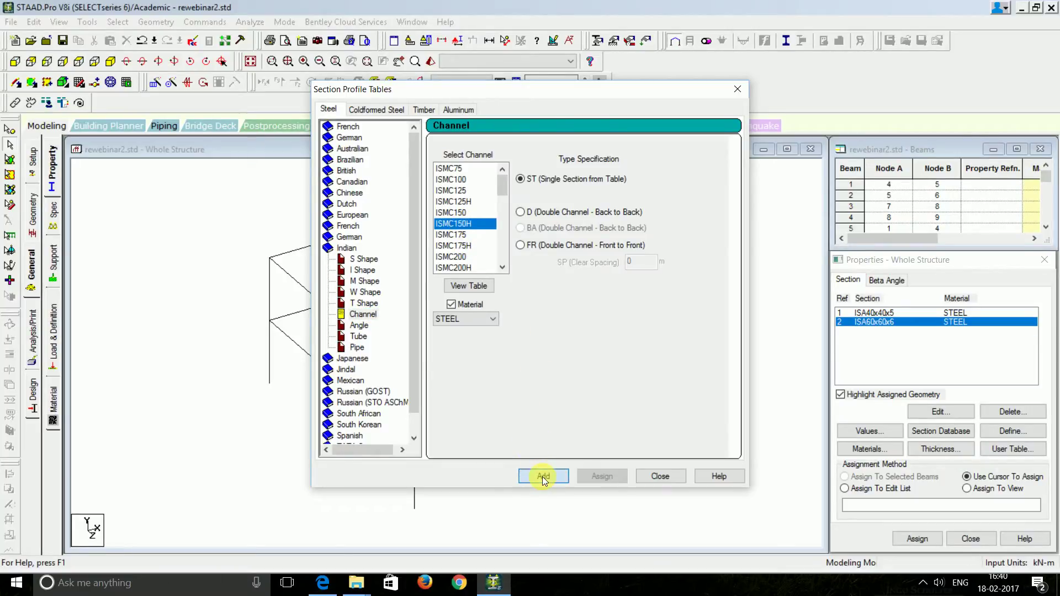
# Add the Indian channel ISMC250 as a single steel section, close the section tables and return to the structure view
pyautogui.click(504, 269)
pyautogui.click(504, 268)
pyautogui.click(502, 269)
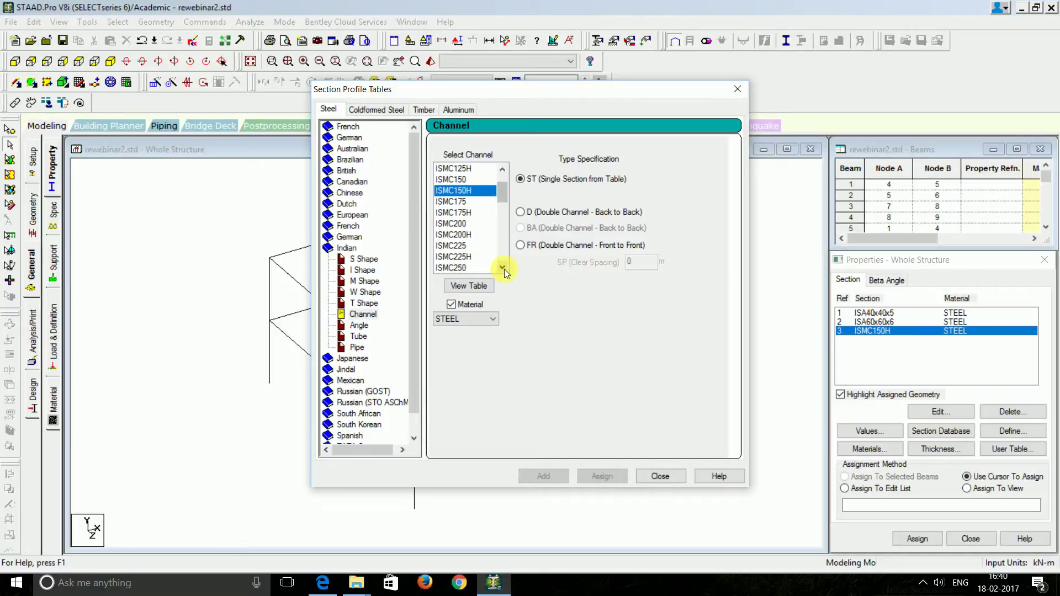
pyautogui.click(461, 258)
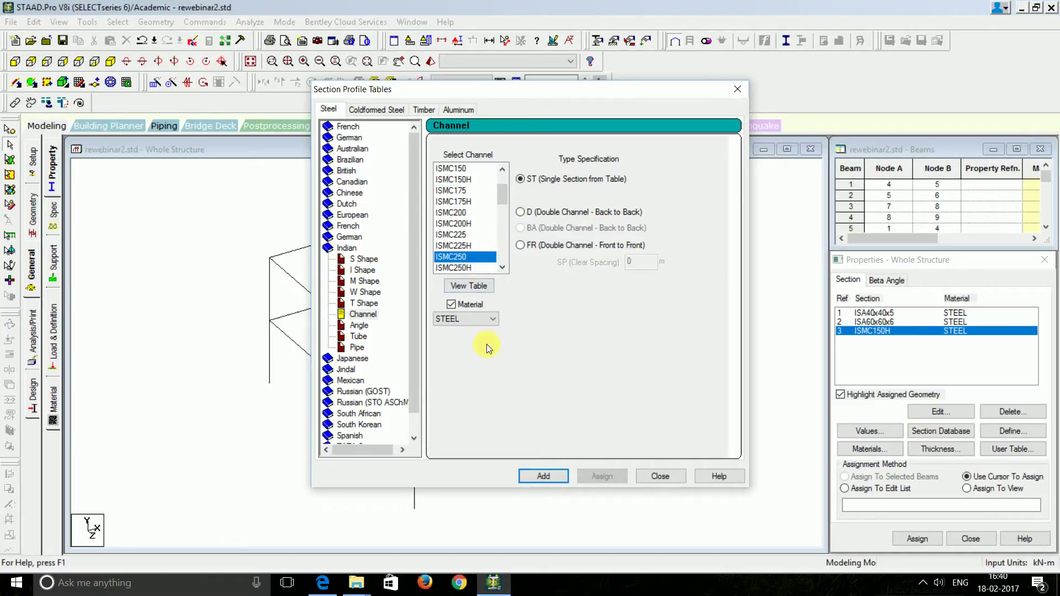
pyautogui.click(557, 478)
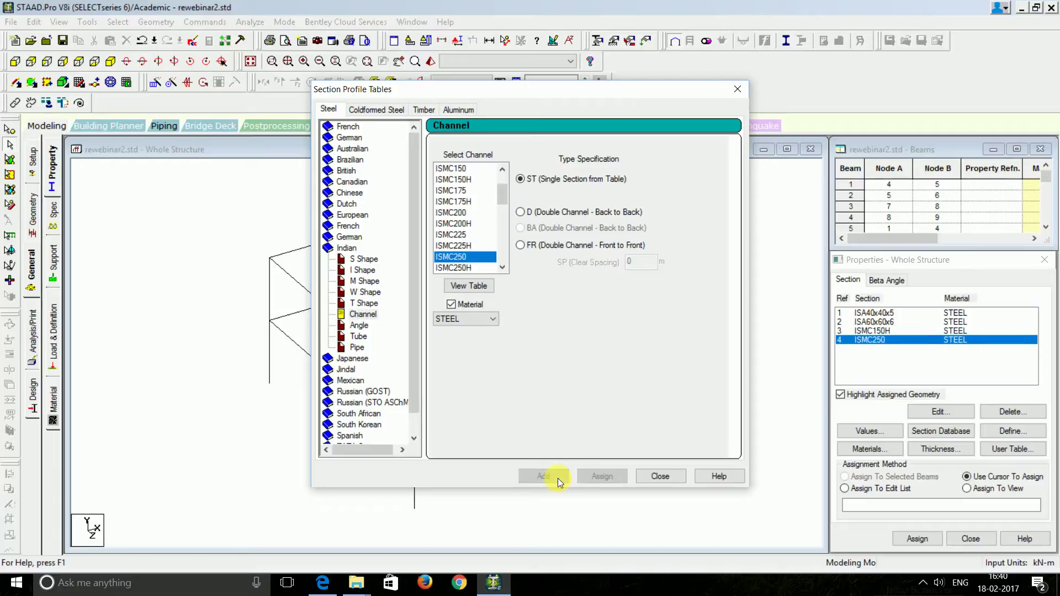
pyautogui.click(661, 476)
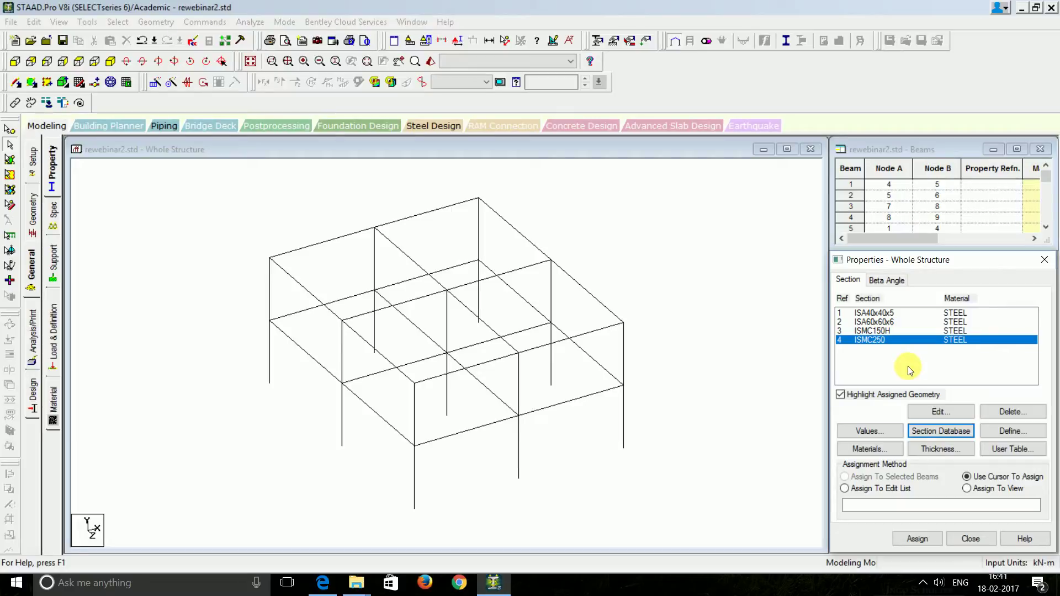
pyautogui.click(721, 307)
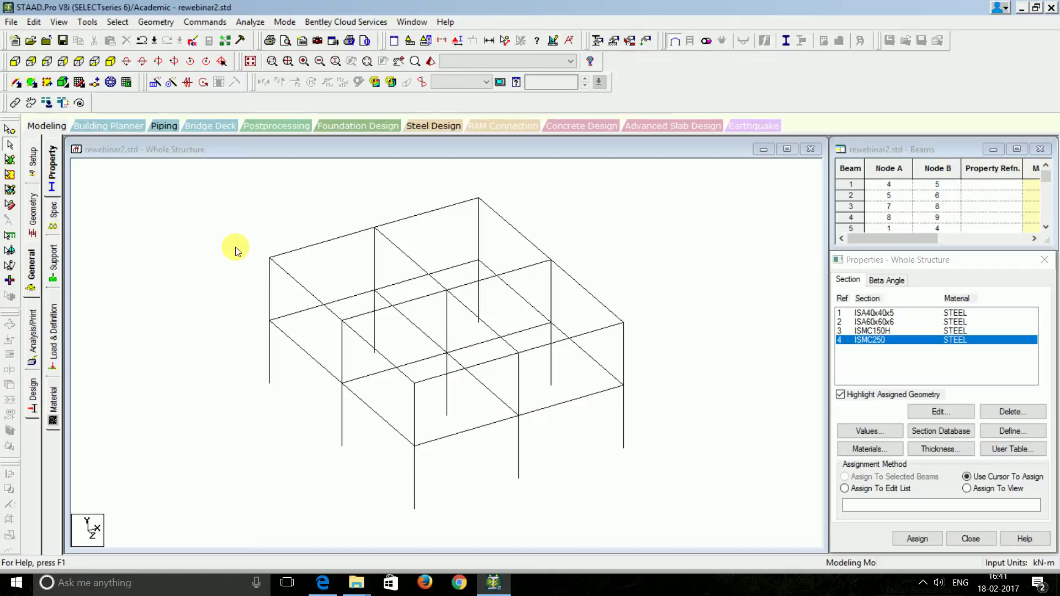
# Define a group named columns_ext with the type Beam
pyautogui.hotkey('ctrl', 'g')
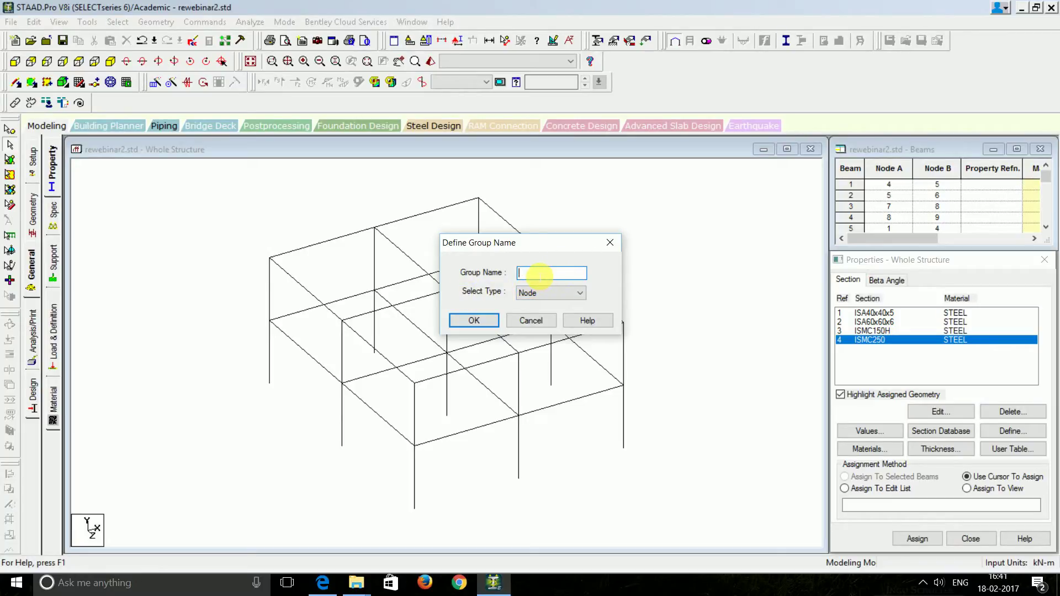
pyautogui.click(607, 247)
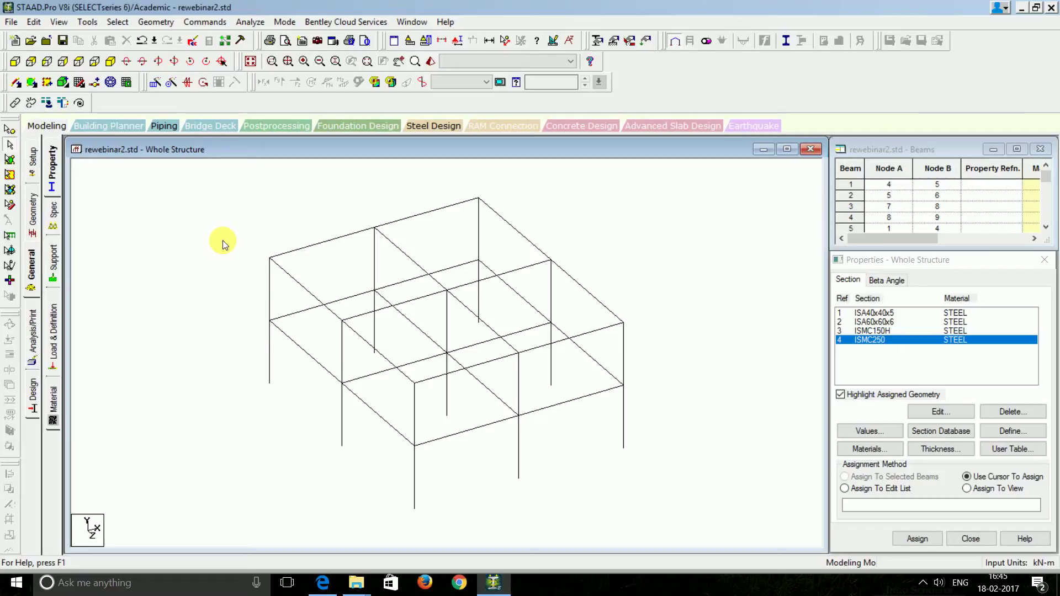
pyautogui.hotkey('ctrl', 'g')
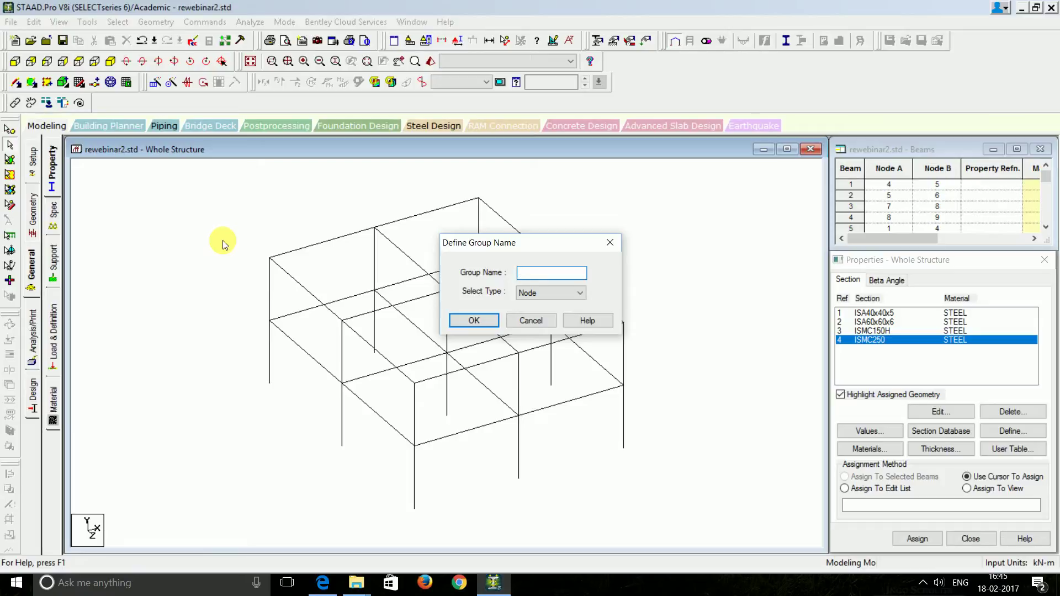
pyautogui.write('coumnc')
pyautogui.press('BackSpace')
pyautogui.press('BackSpace')
pyautogui.write('lumns_ext')
pyautogui.click(549, 294)
pyautogui.click(548, 313)
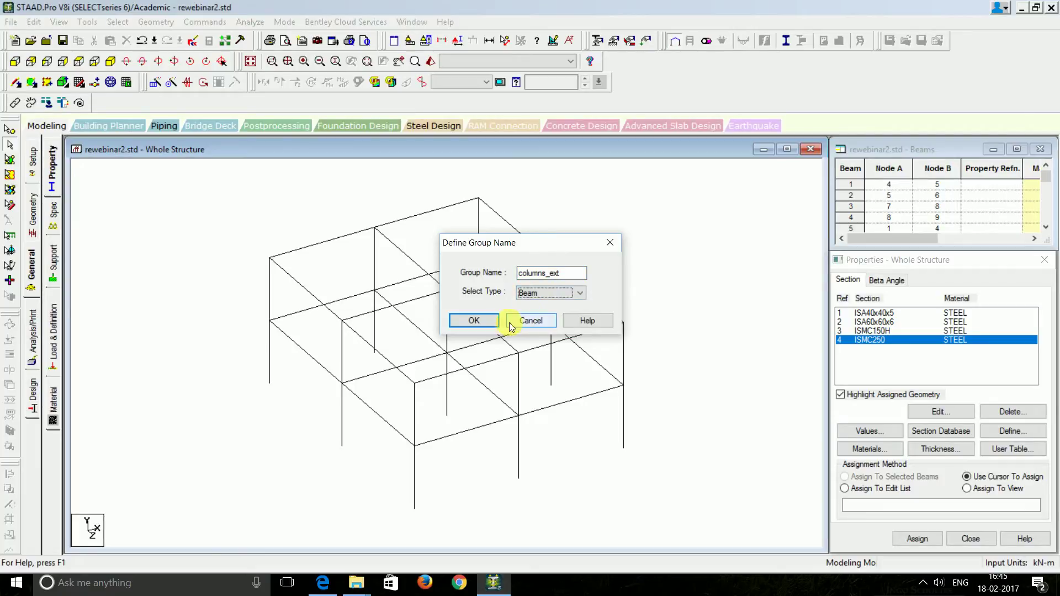
pyautogui.click(474, 321)
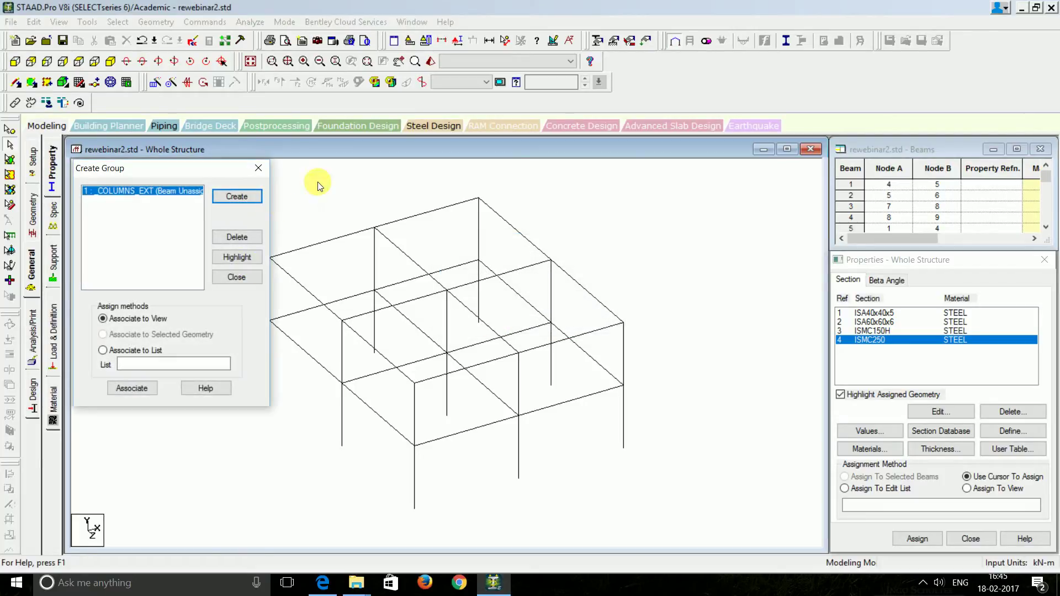
# Create a second group named columns_int with the type Beam
pyautogui.click(243, 198)
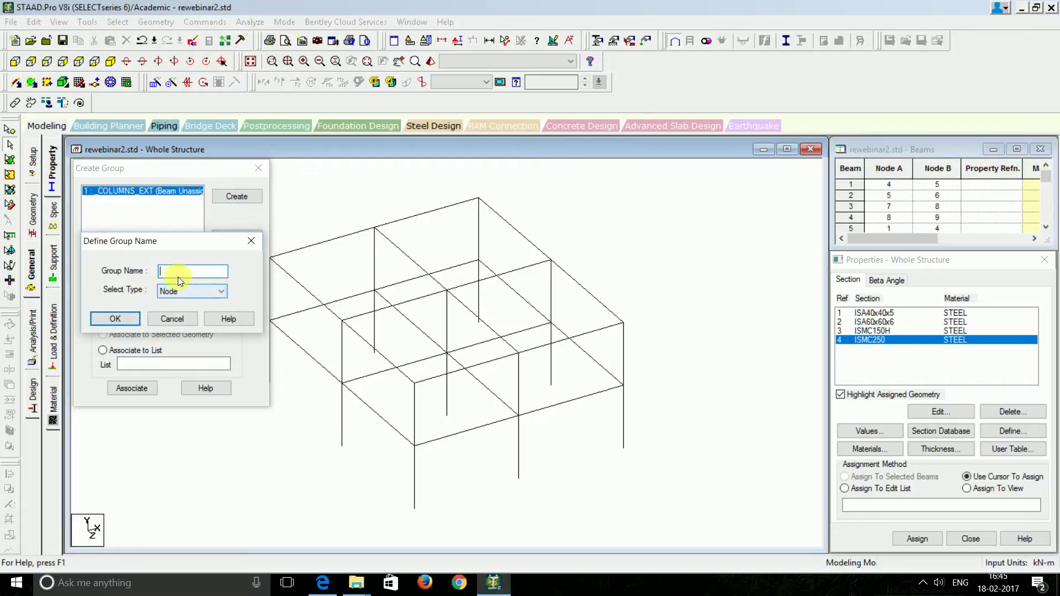
pyautogui.write('col')
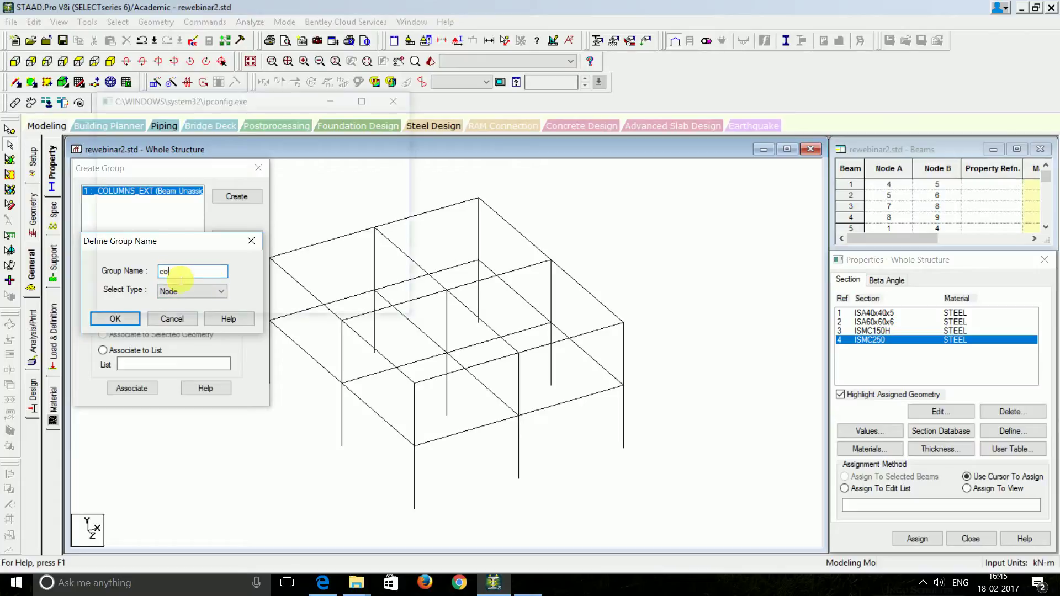
pyautogui.write('umns')
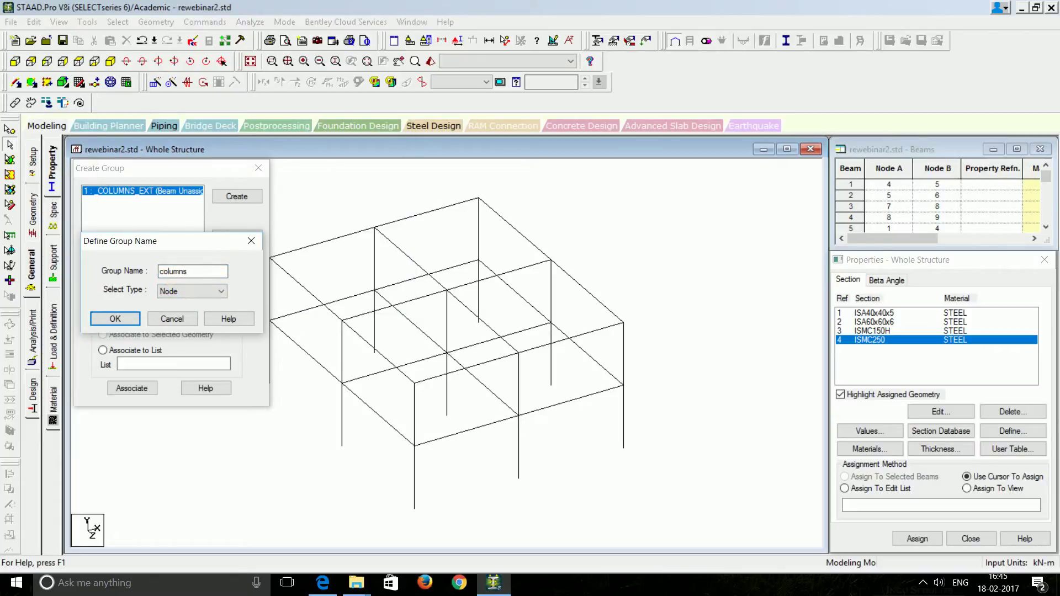
pyautogui.write('_int')
pyautogui.click(184, 292)
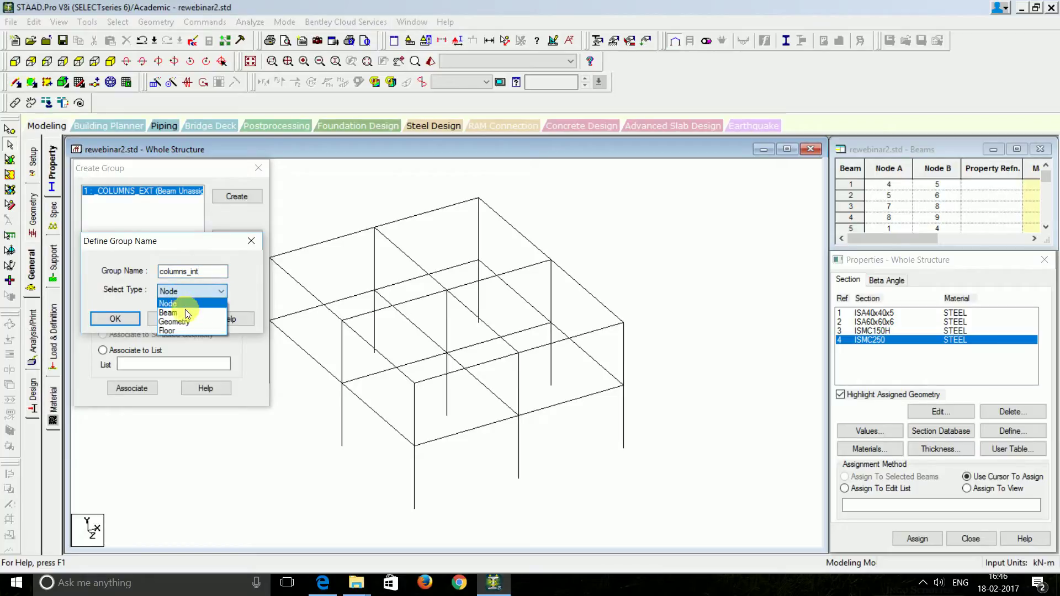
pyautogui.click(185, 311)
pyautogui.click(116, 319)
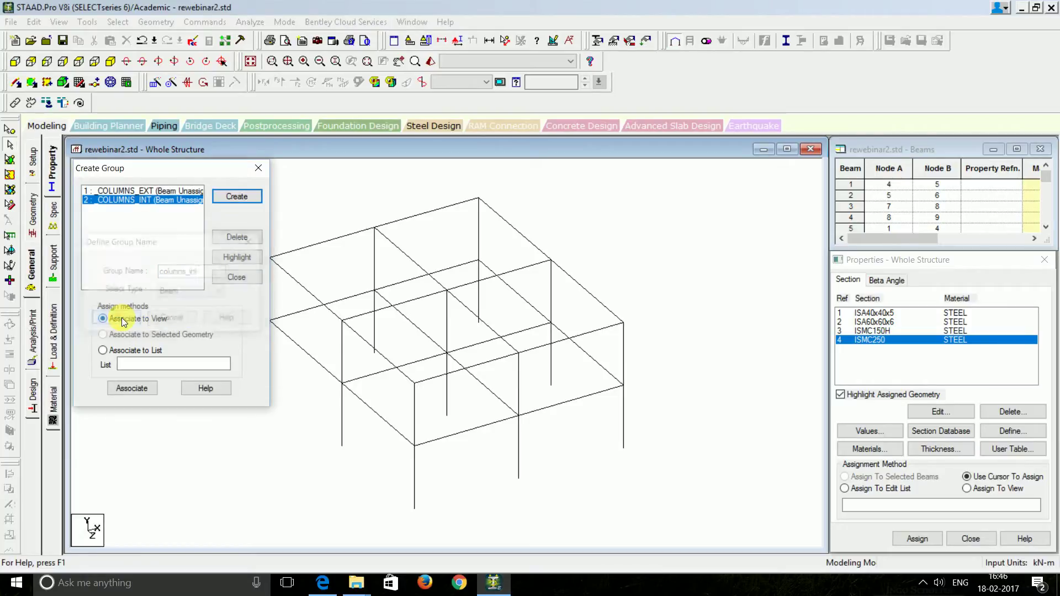
# Create a third group named beams_ext with the type Beam
pyautogui.click(235, 198)
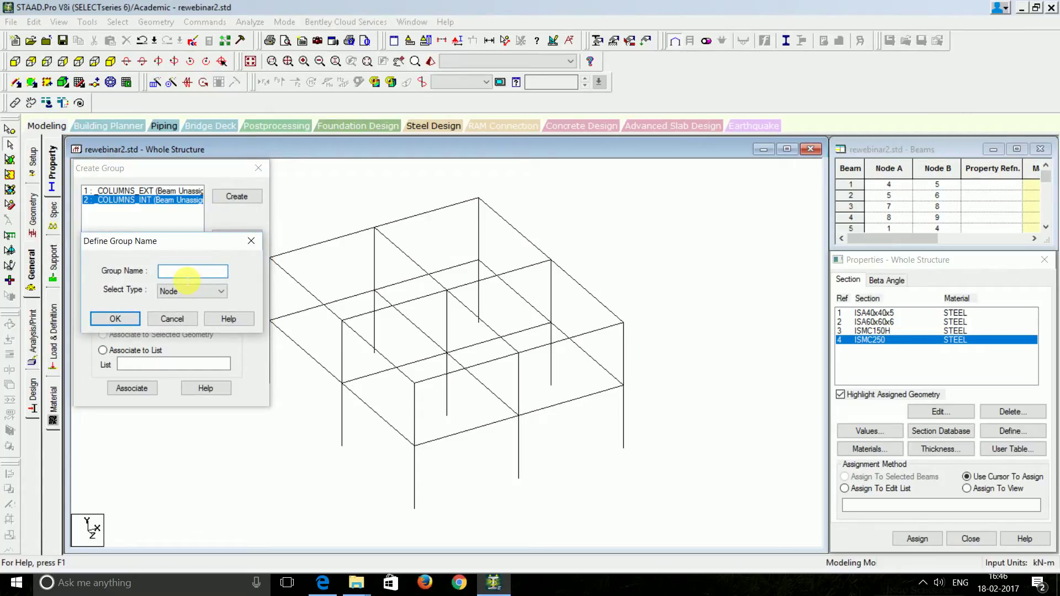
pyautogui.write('beams_ext')
pyautogui.click(202, 293)
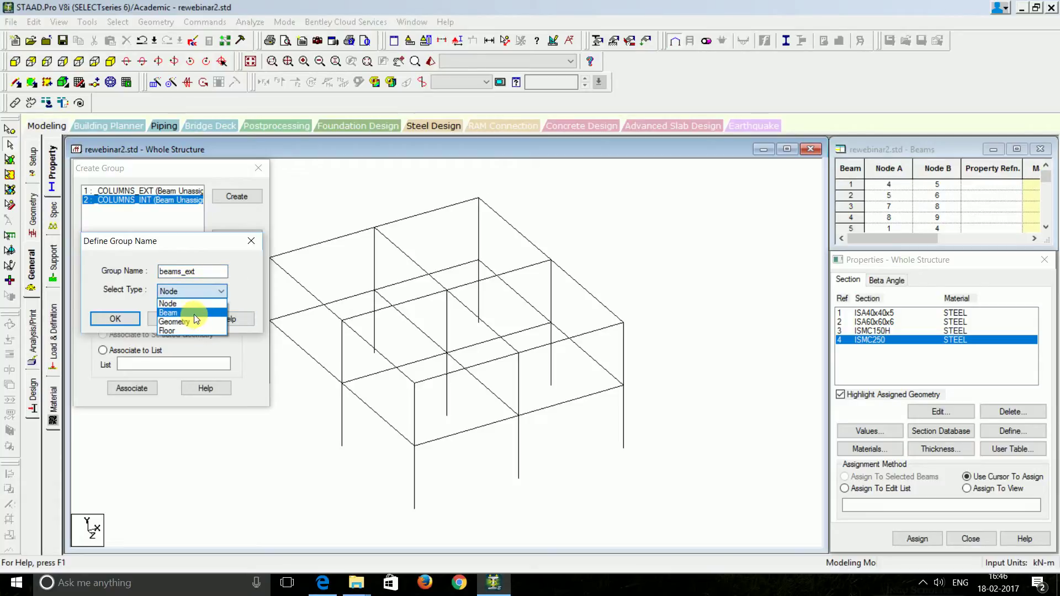
pyautogui.click(193, 313)
pyautogui.click(115, 318)
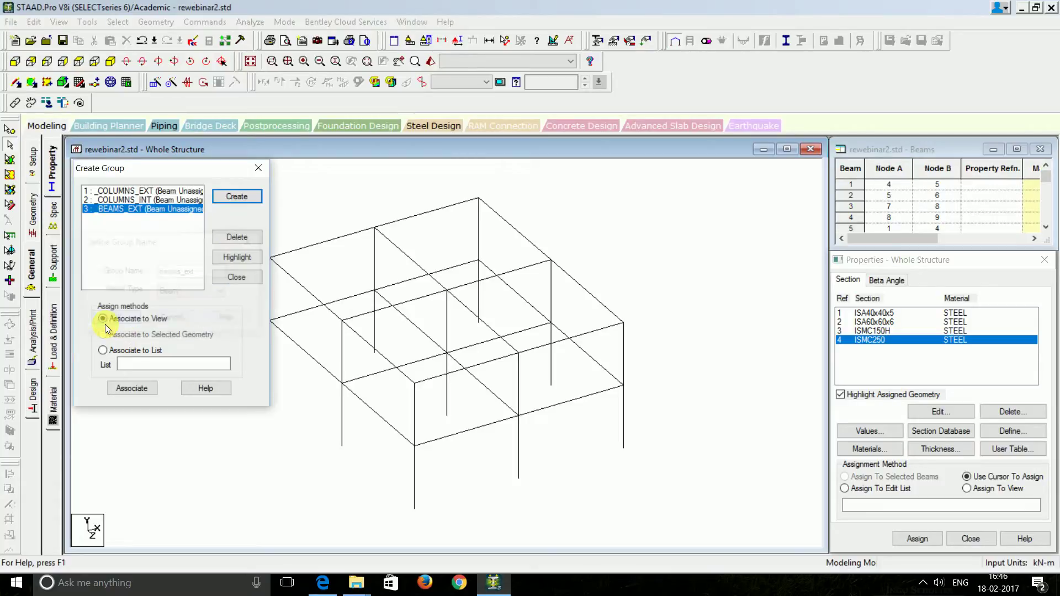
# Create a fourth group named beams_int with the type Beam
pyautogui.click(242, 197)
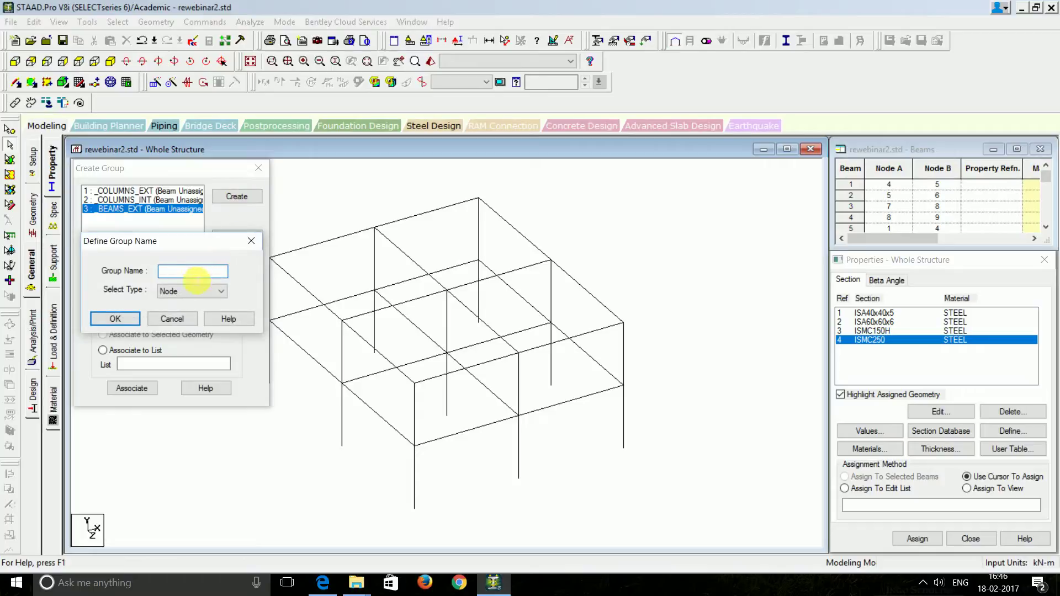
pyautogui.write('beams_int')
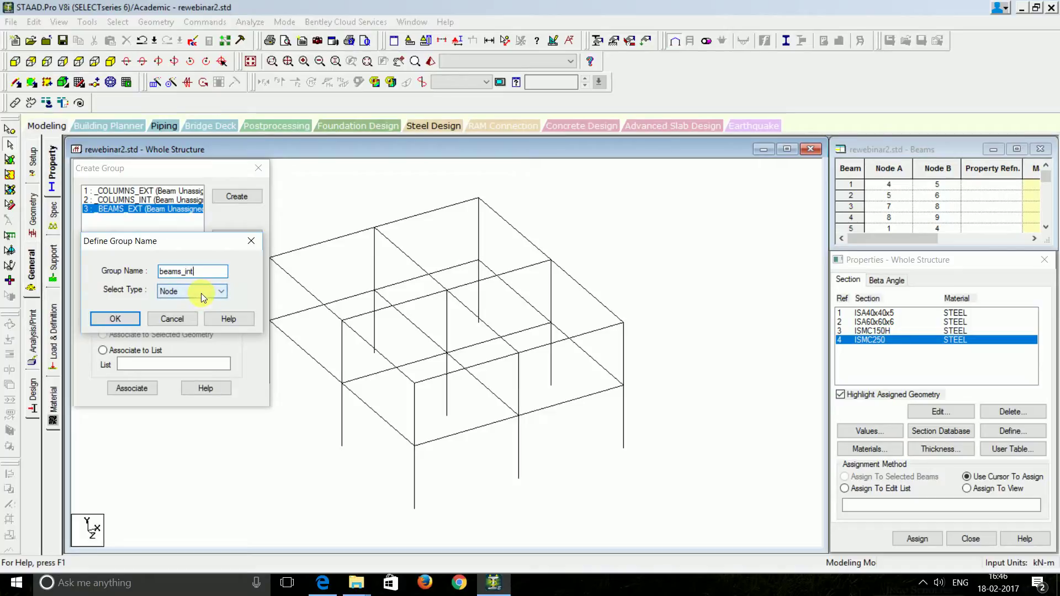
pyautogui.click(201, 293)
pyautogui.click(176, 312)
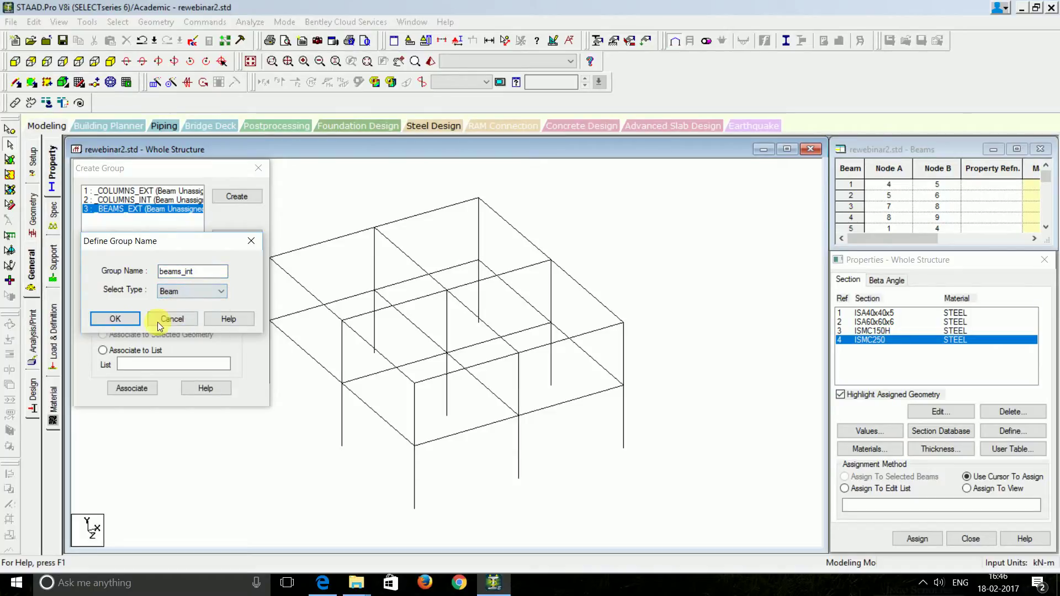
pyautogui.click(115, 318)
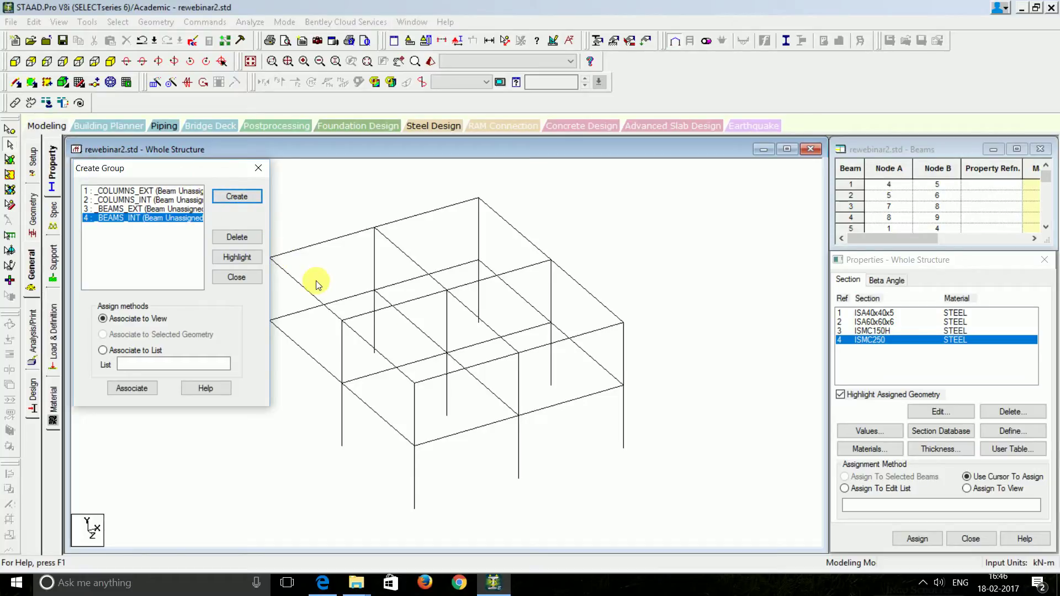
# Associate the upper and lower members of the frame's central column with the COLUMNS_INT group as selected geometry
pyautogui.click(177, 200)
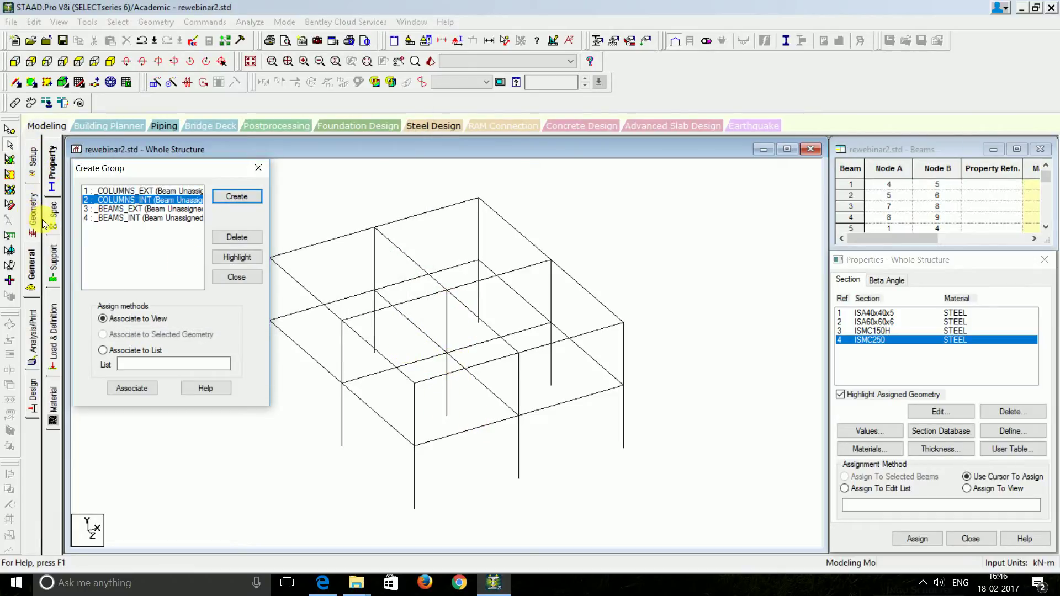
pyautogui.click(446, 309)
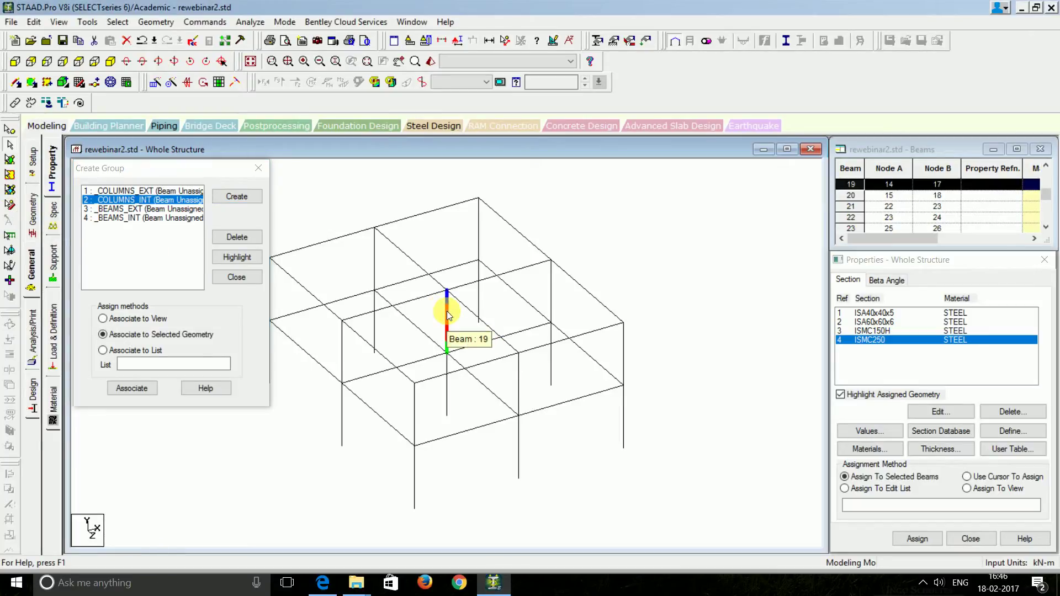
pyautogui.keyDown('ctrl'); pyautogui.click(447, 376); pyautogui.keyUp('ctrl')
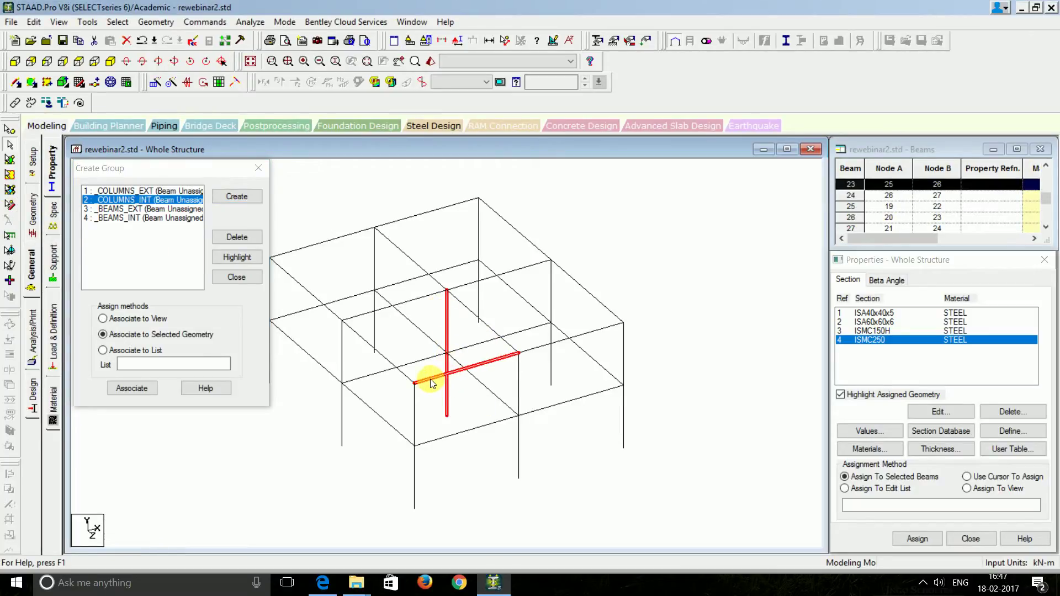
pyautogui.keyDown('ctrl'); pyautogui.click(432, 379); pyautogui.keyUp('ctrl')
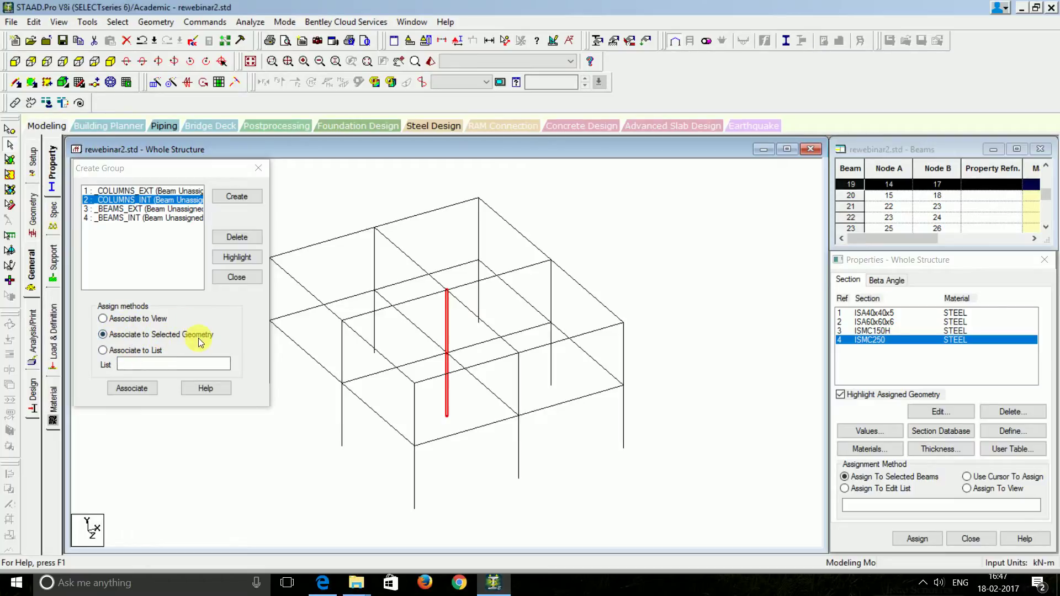
pyautogui.click(139, 389)
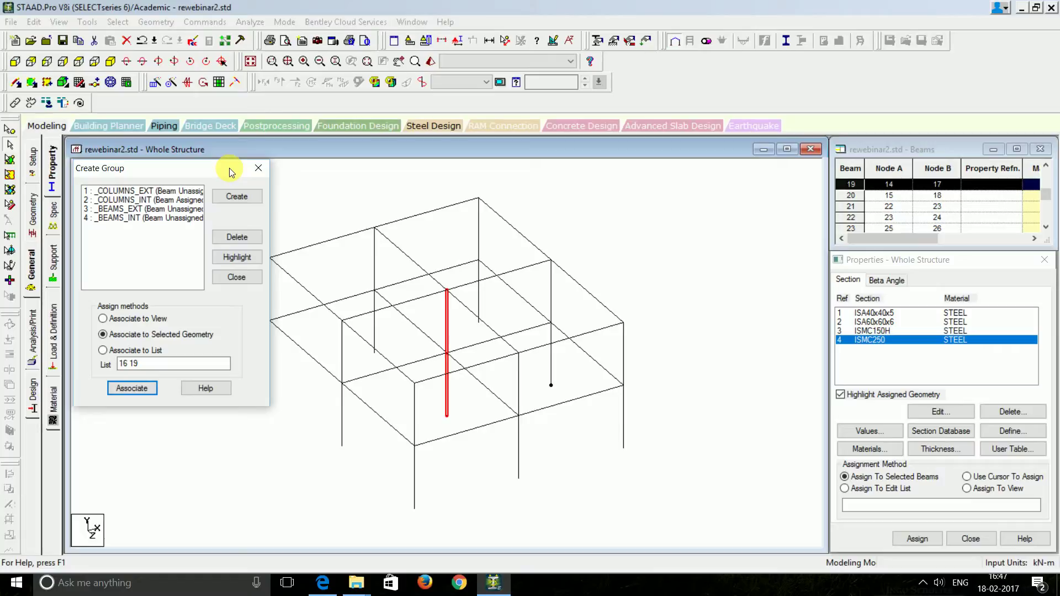
# Select all members parallel to Y except the central column and associate them with the COLUMNS_EXT group
pyautogui.click(162, 193)
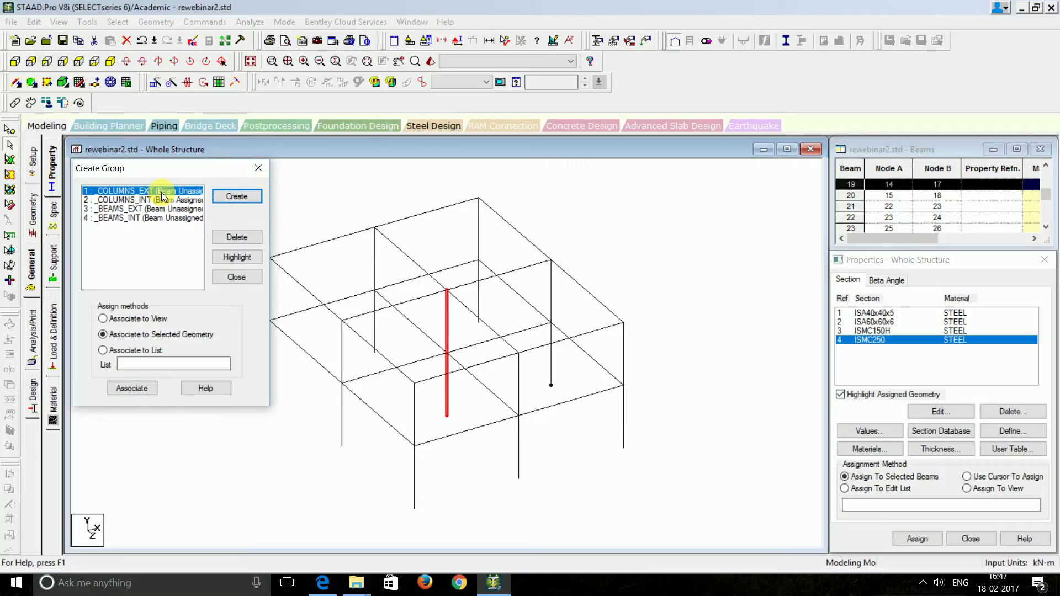
pyautogui.click(118, 22)
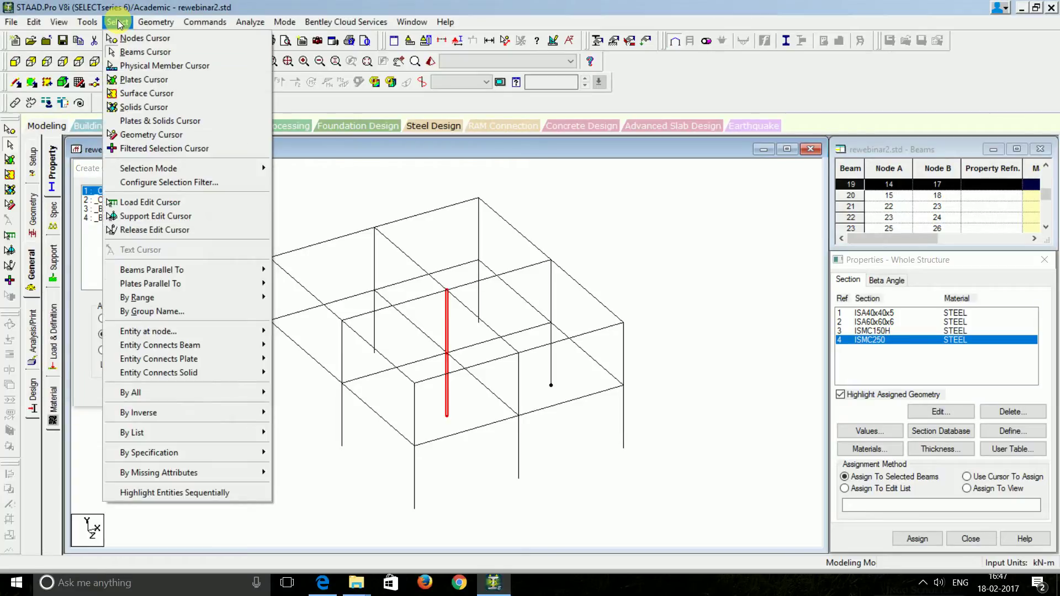
pyautogui.moveTo(173, 270)
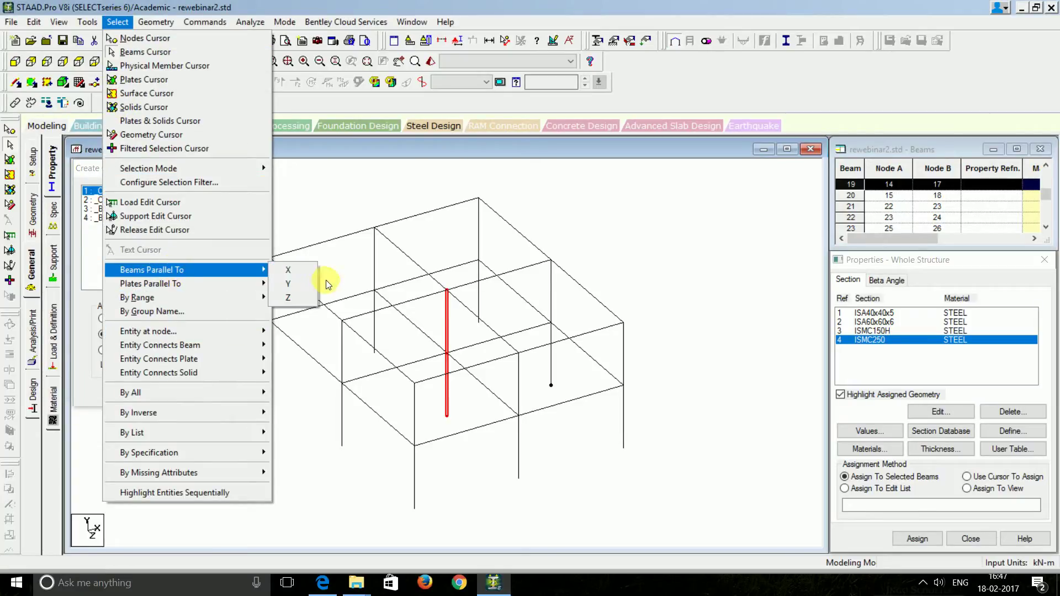
pyautogui.click(298, 284)
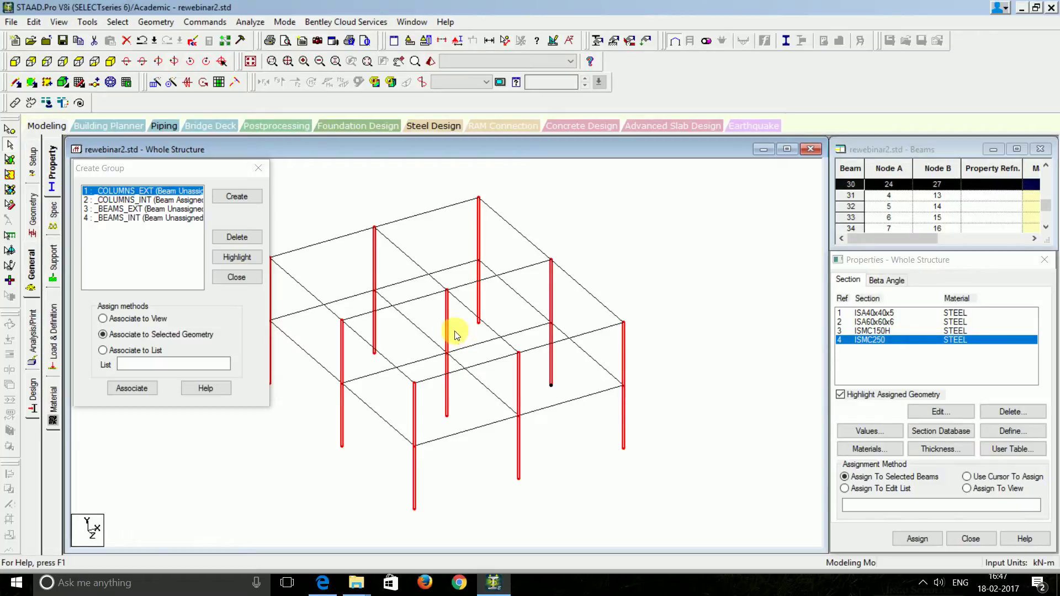
pyautogui.click(451, 365)
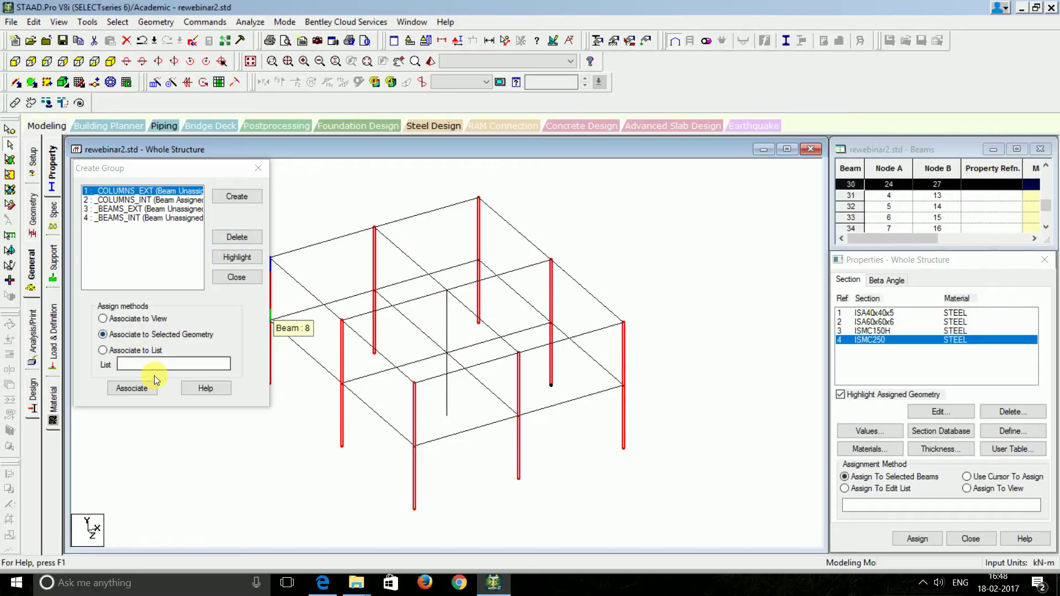
pyautogui.click(133, 388)
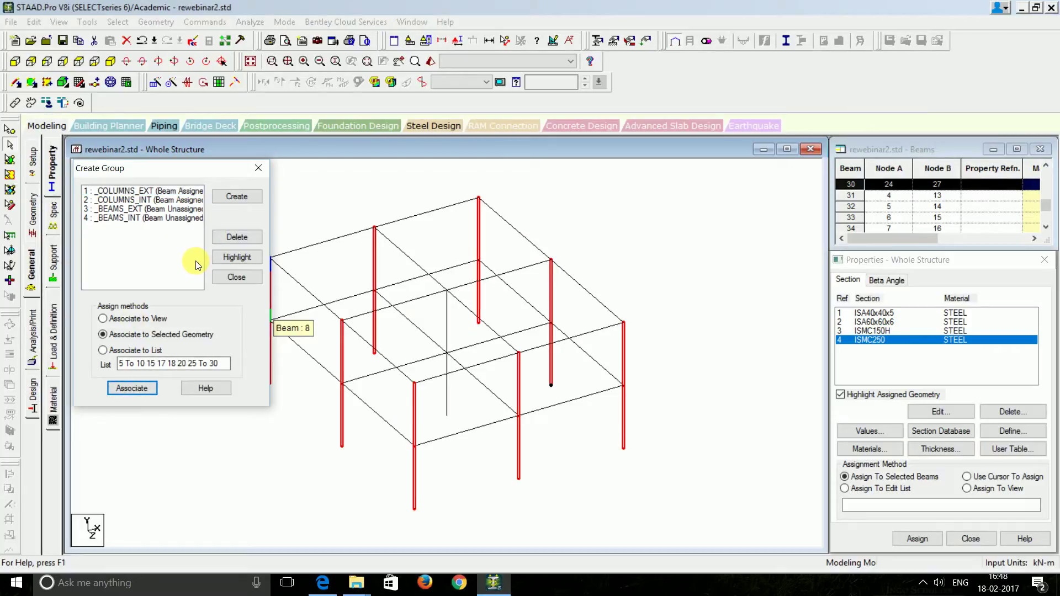
# Choose the BEAMS_EXT group, clear the column selection and select all members parallel to X and Z
pyautogui.click(174, 209)
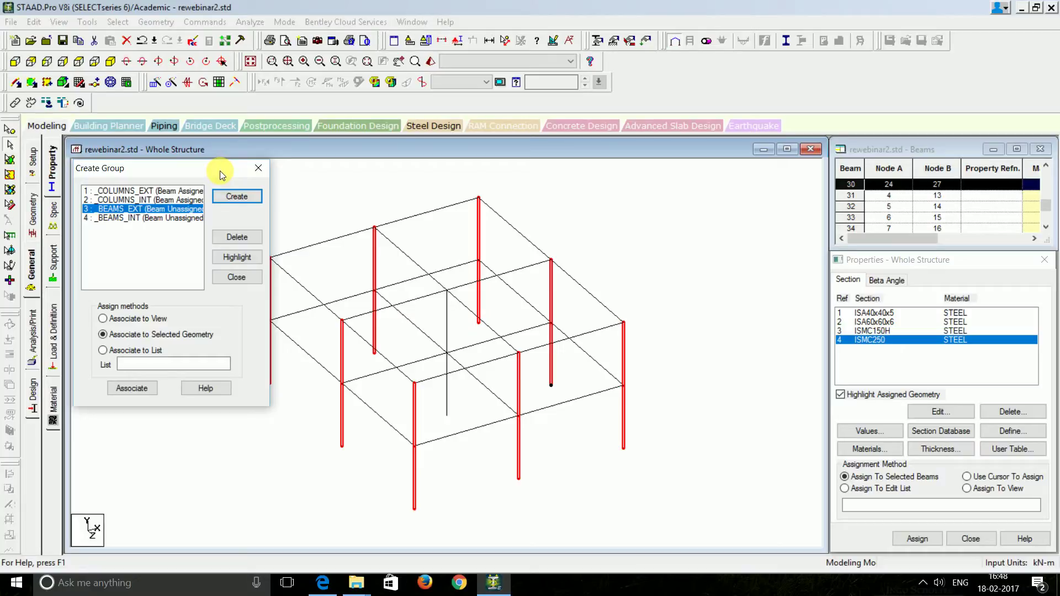
pyautogui.moveTo(221, 175); pyautogui.dragTo(896, 167)
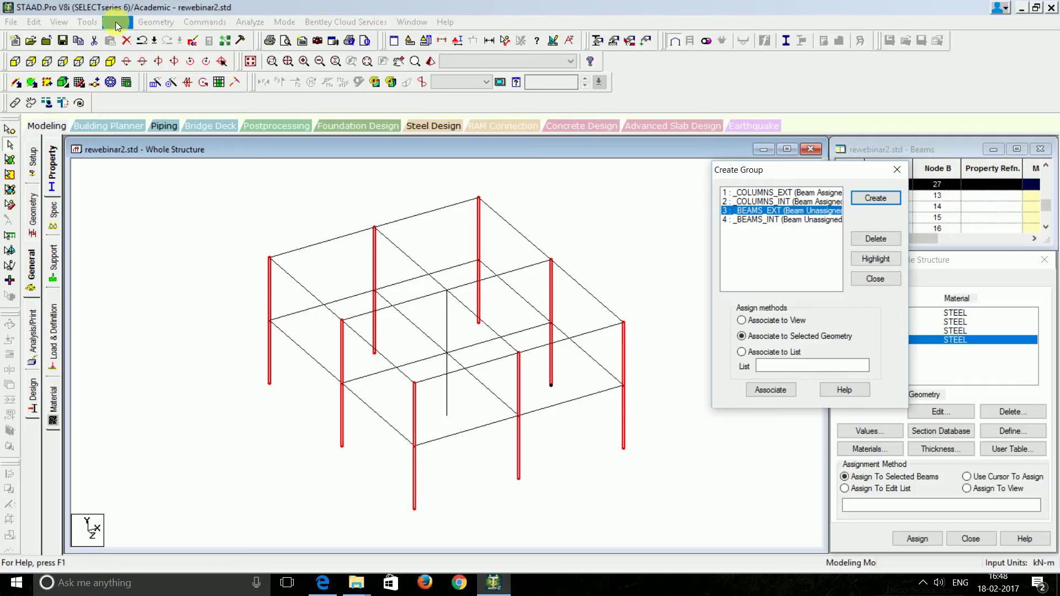
pyautogui.click(117, 24)
pyautogui.click(343, 181)
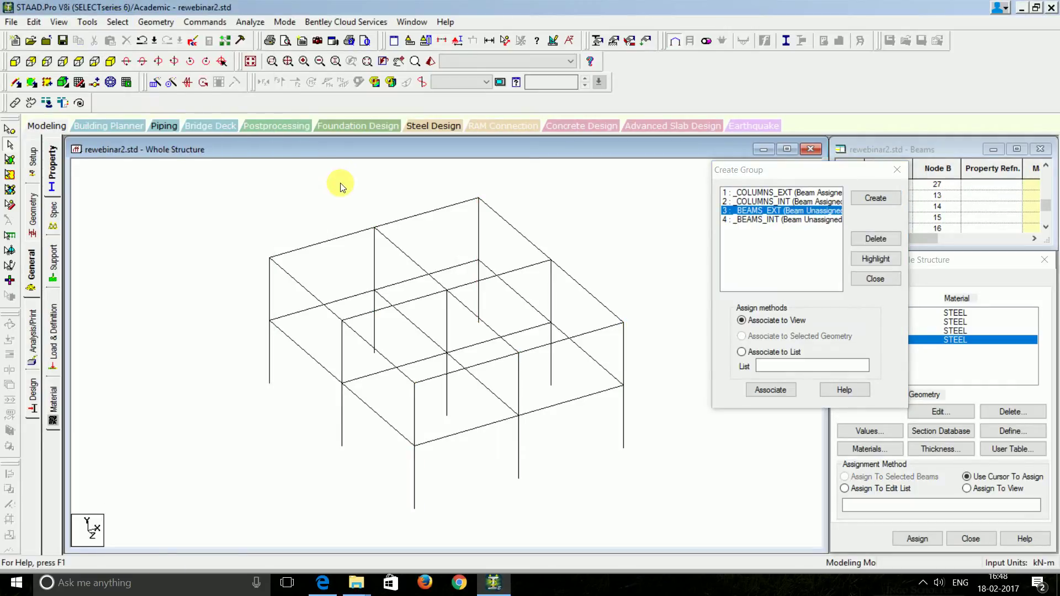
pyautogui.click(117, 22)
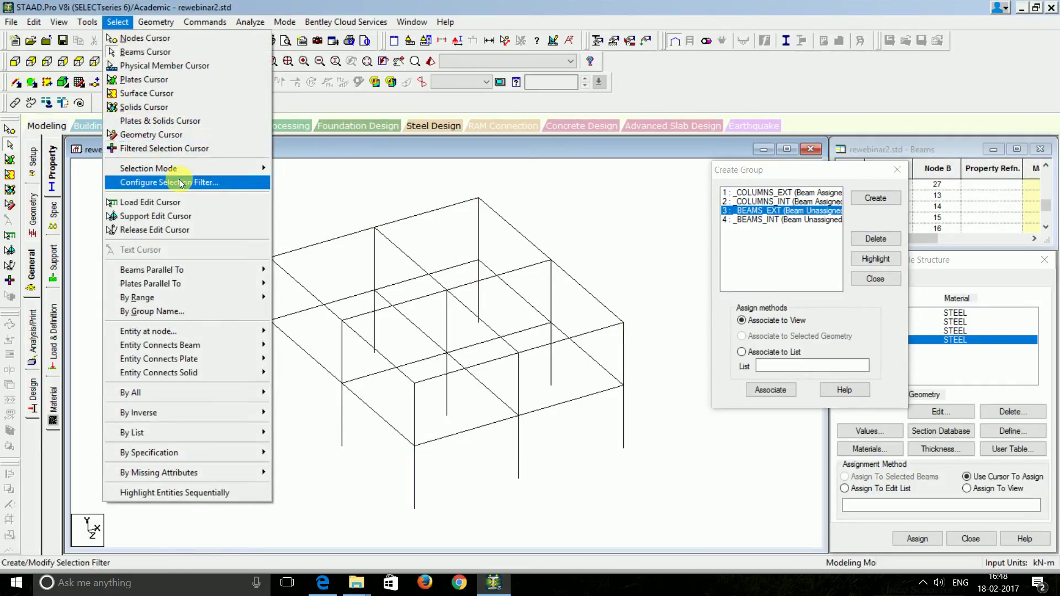
pyautogui.moveTo(207, 270)
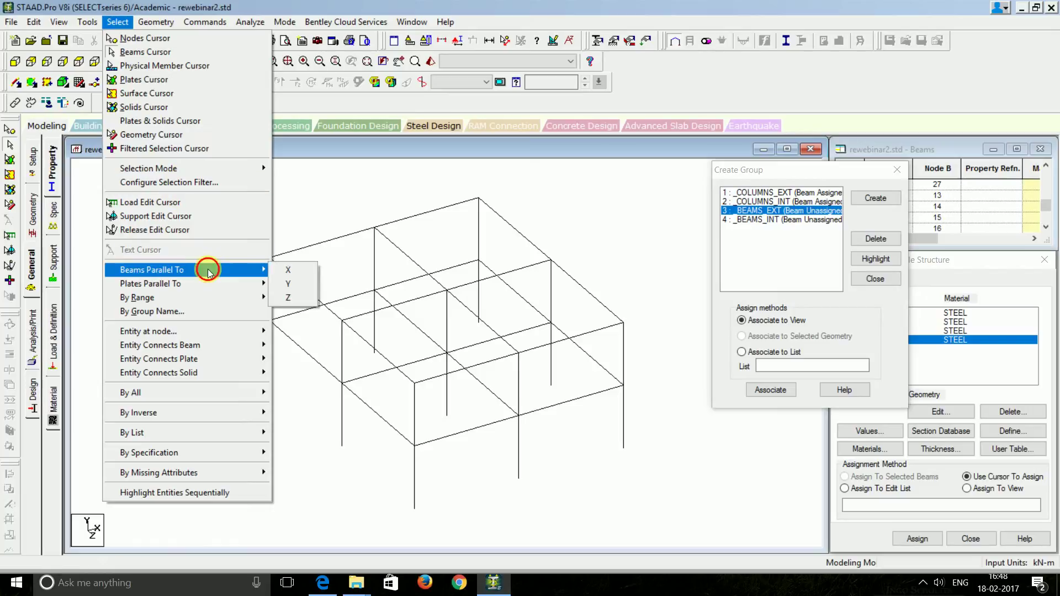
pyautogui.click(280, 271)
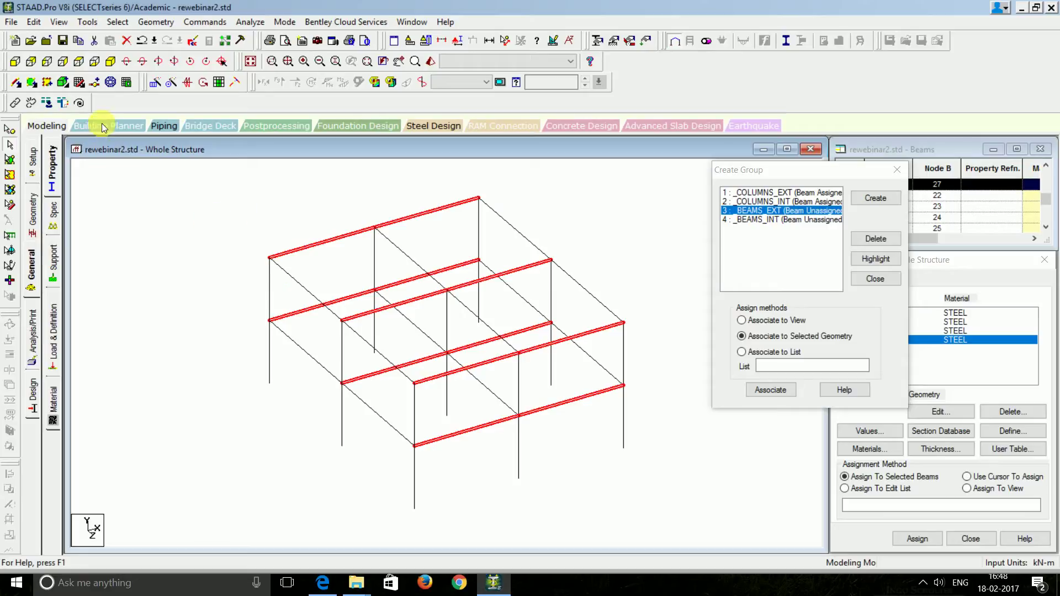
pyautogui.click(117, 22)
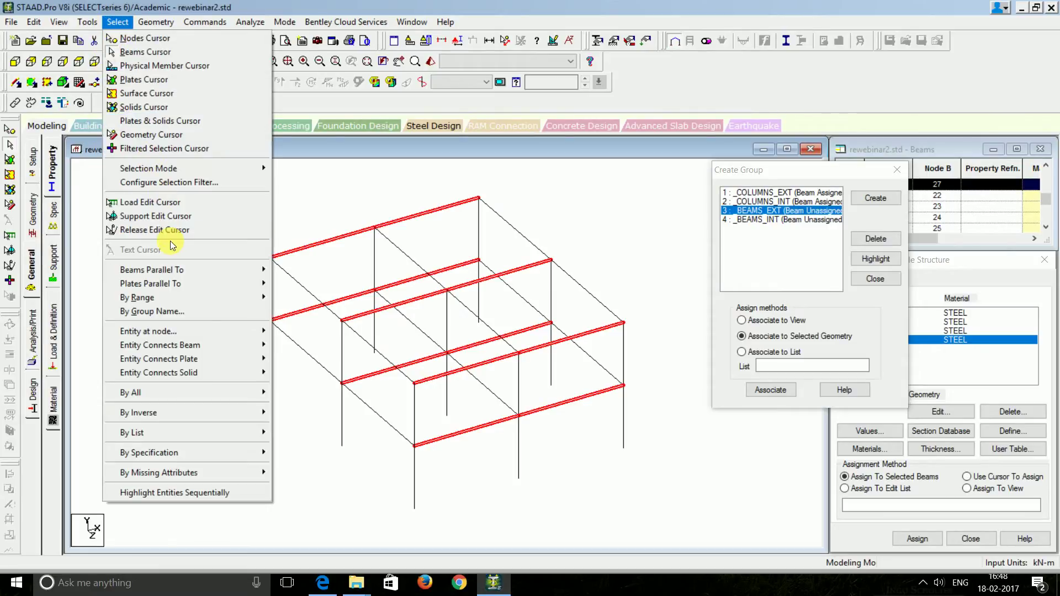
pyautogui.click(174, 270)
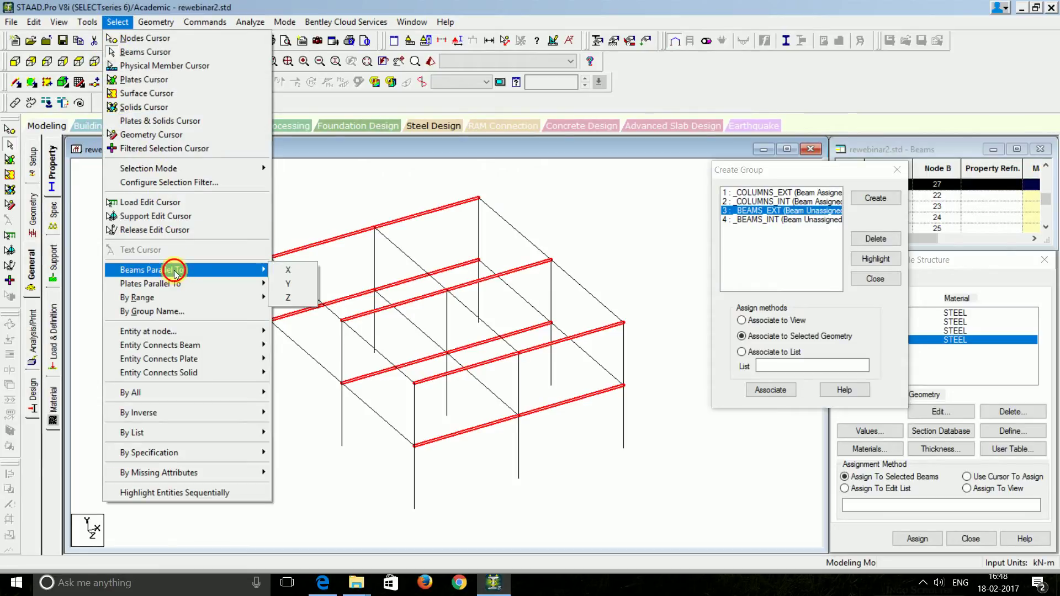
pyautogui.click(296, 301)
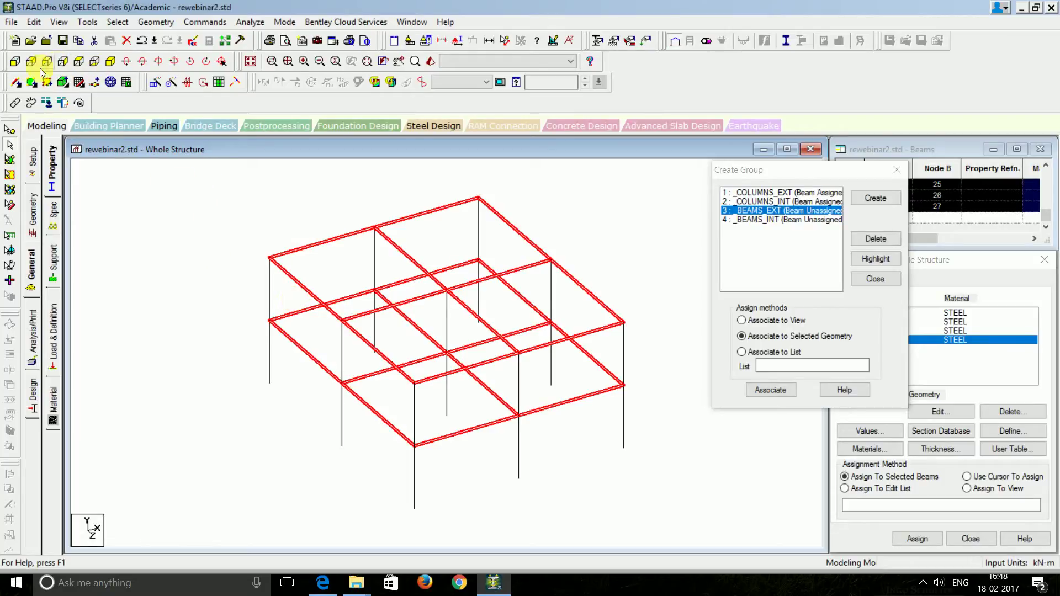
# Remove the interior beams that cross at the plan's centre from the selection and associate the remaining perimeter beams with the BEAMS_EXT group
pyautogui.click(78, 65)
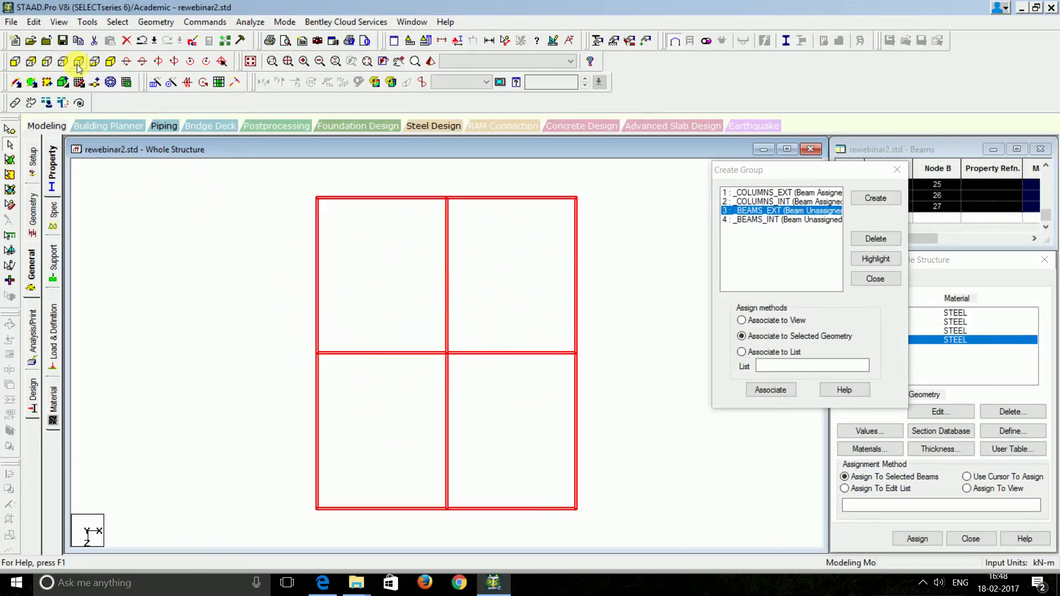
pyautogui.keyDown('ctrl'); pyautogui.click(446, 276); pyautogui.keyUp('ctrl')
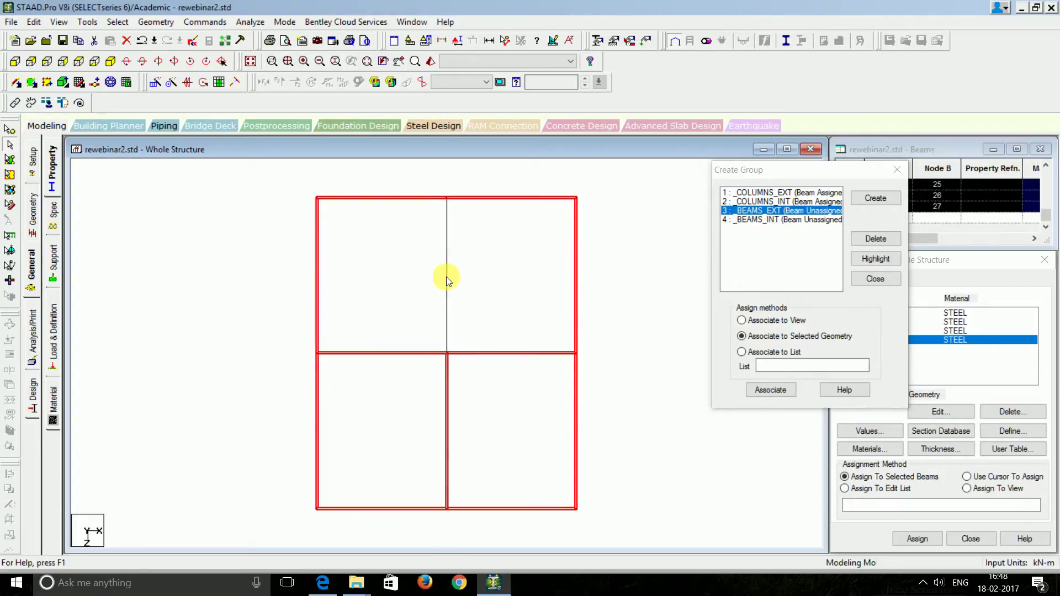
pyautogui.keyDown('ctrl'); pyautogui.click(395, 353); pyautogui.keyUp('ctrl')
pyautogui.keyDown('ctrl'); pyautogui.click(446, 382); pyautogui.keyUp('ctrl')
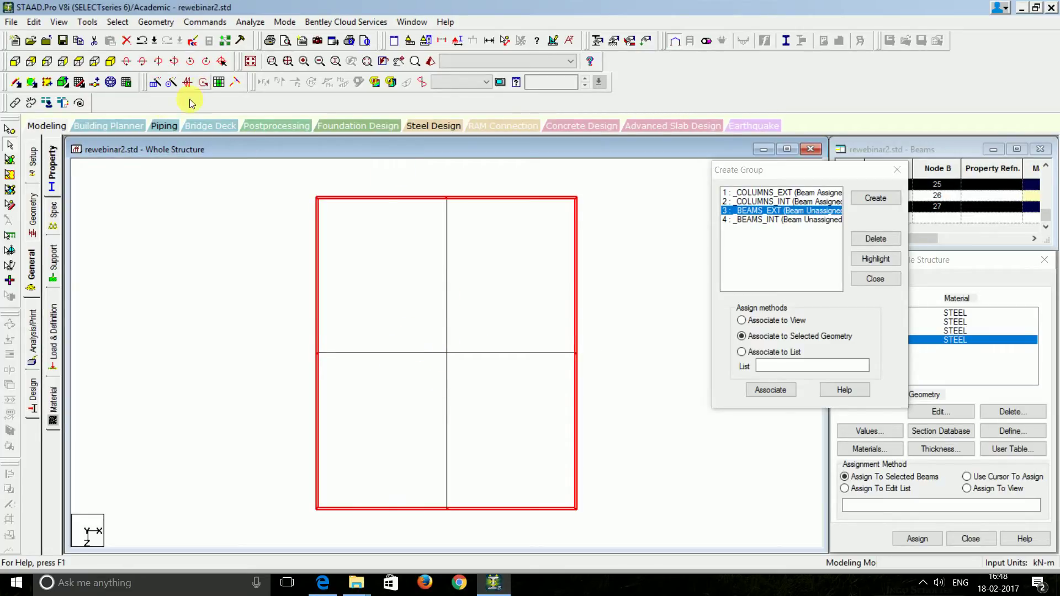
pyautogui.click(110, 65)
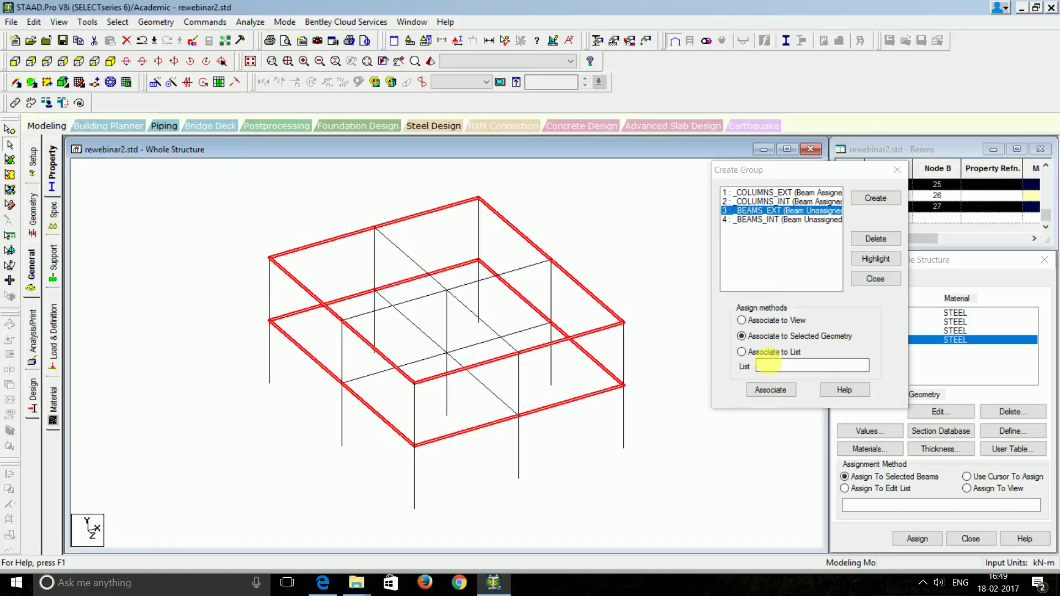
pyautogui.click(783, 392)
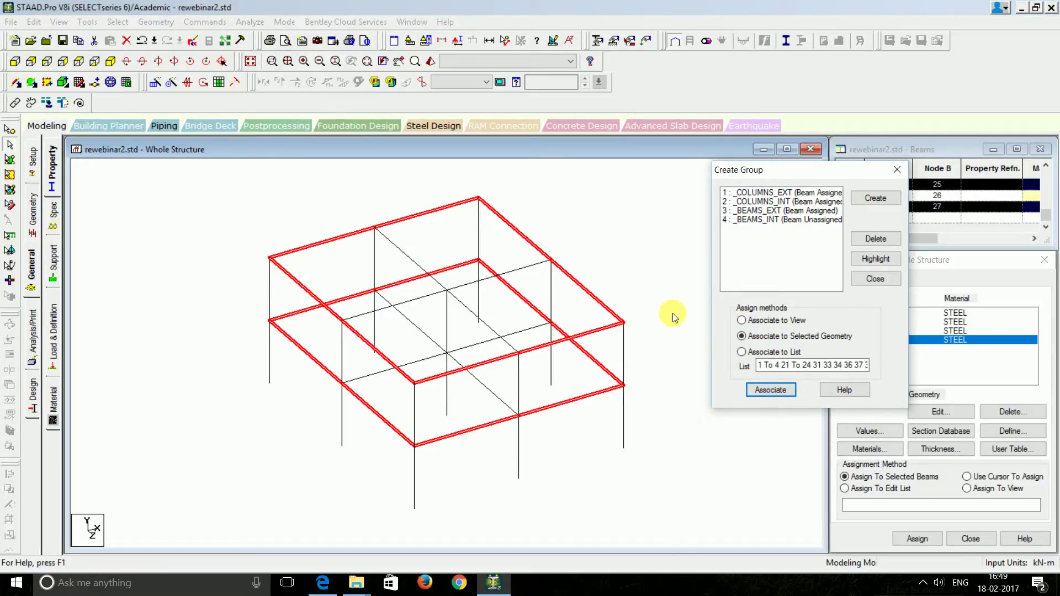
# Select only the interior beams crossing at the plan's centre on both levels and associate them with the BEAMS_INT group as selected geometry
pyautogui.click(784, 221)
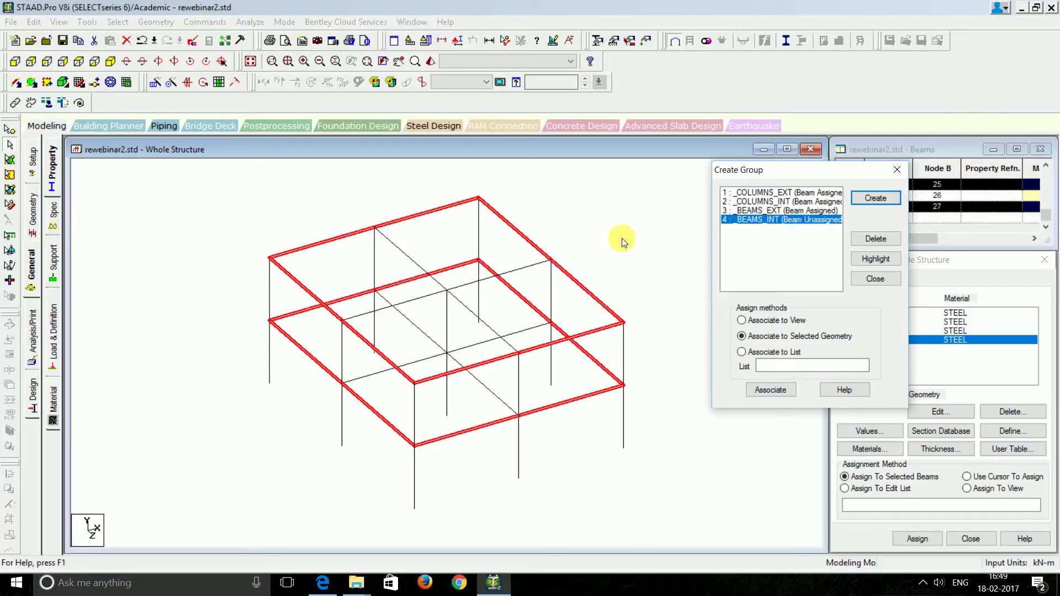
pyautogui.click(348, 194)
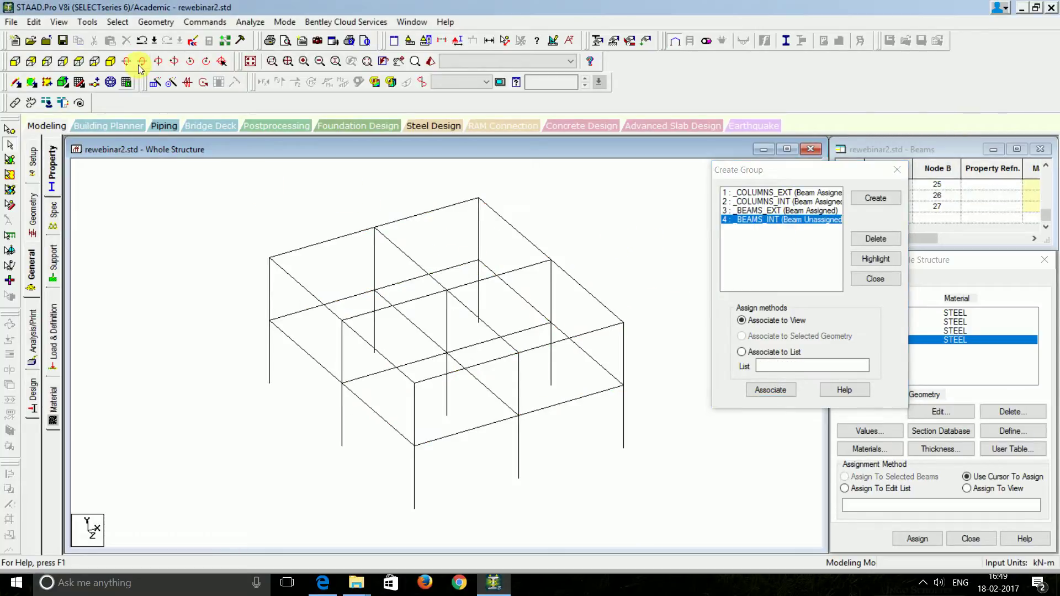
pyautogui.click(78, 60)
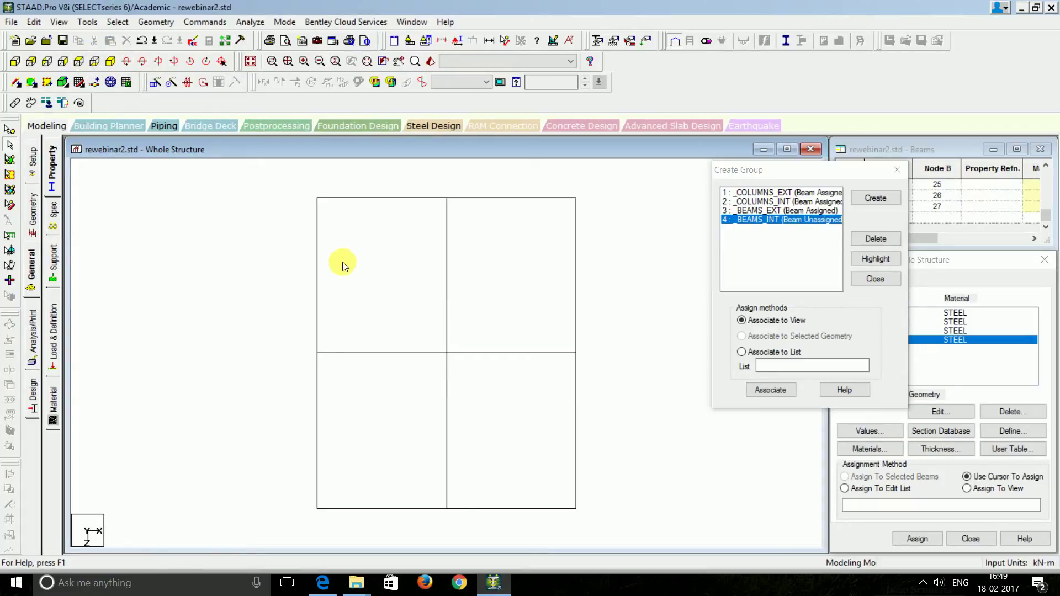
pyautogui.click(446, 266)
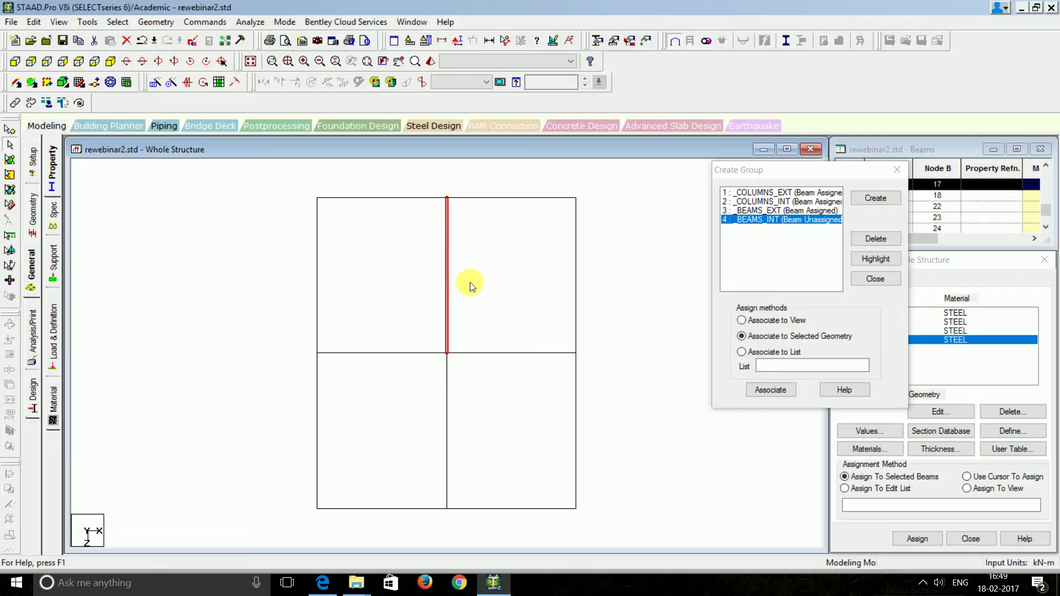
pyautogui.keyDown('ctrl'); pyautogui.click(481, 351); pyautogui.keyUp('ctrl')
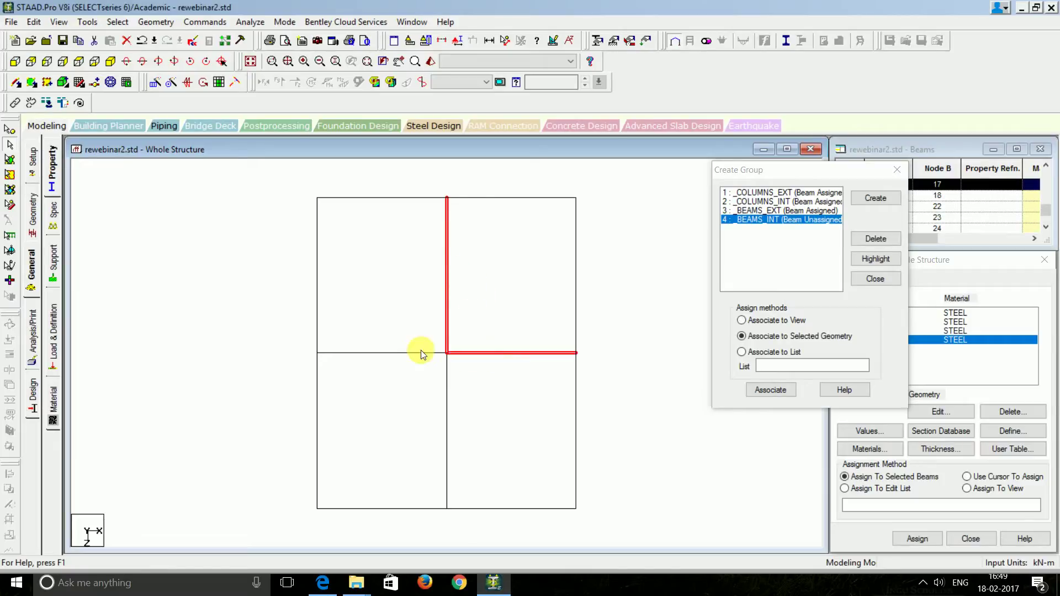
pyautogui.keyDown('ctrl'); pyautogui.click(406, 351); pyautogui.keyUp('ctrl')
pyautogui.keyDown('ctrl'); pyautogui.click(445, 393); pyautogui.keyUp('ctrl')
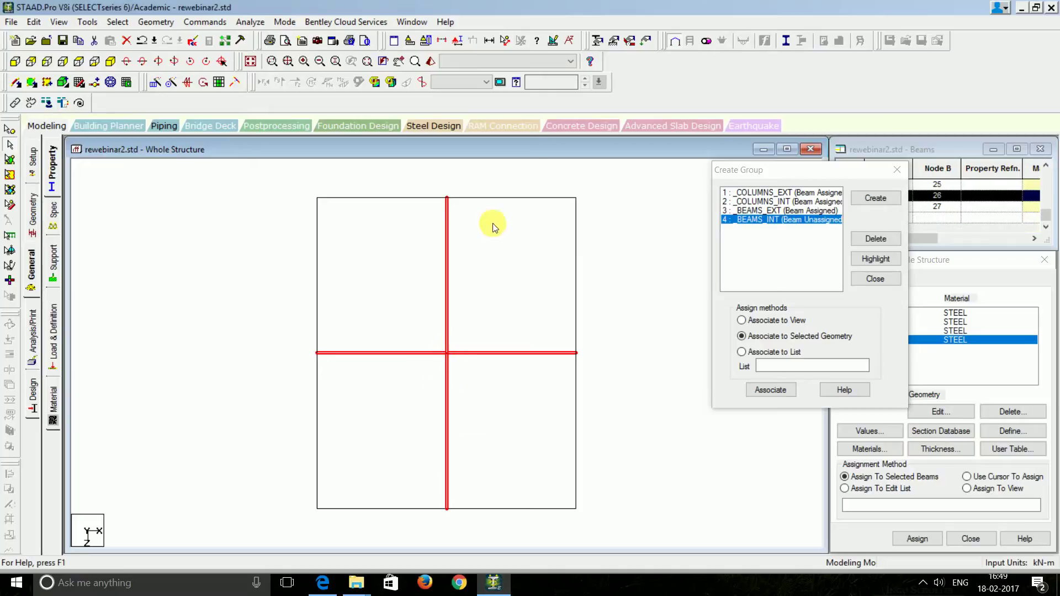
pyautogui.click(113, 63)
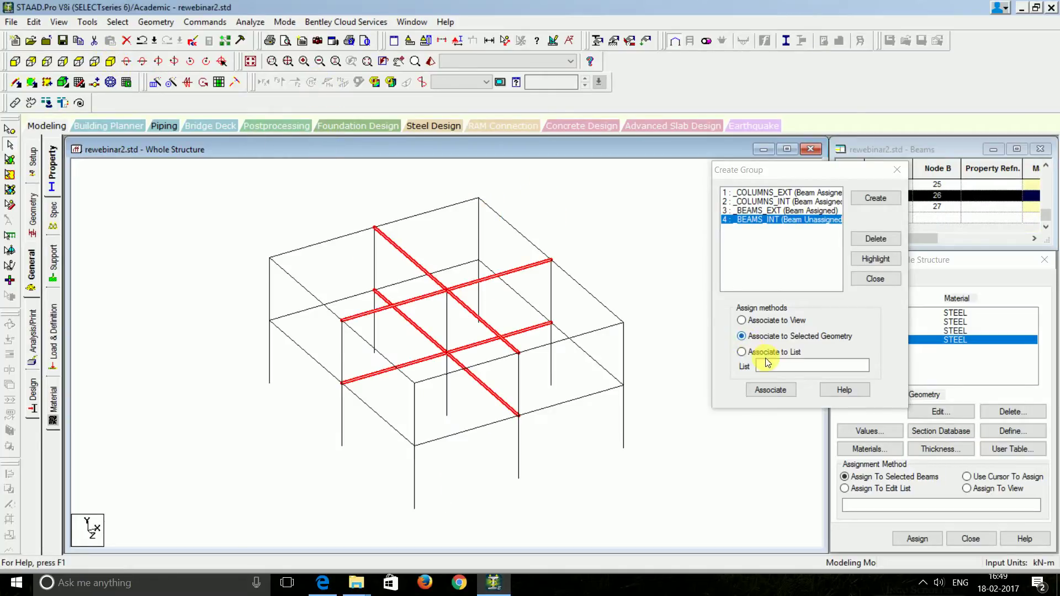
pyautogui.click(780, 395)
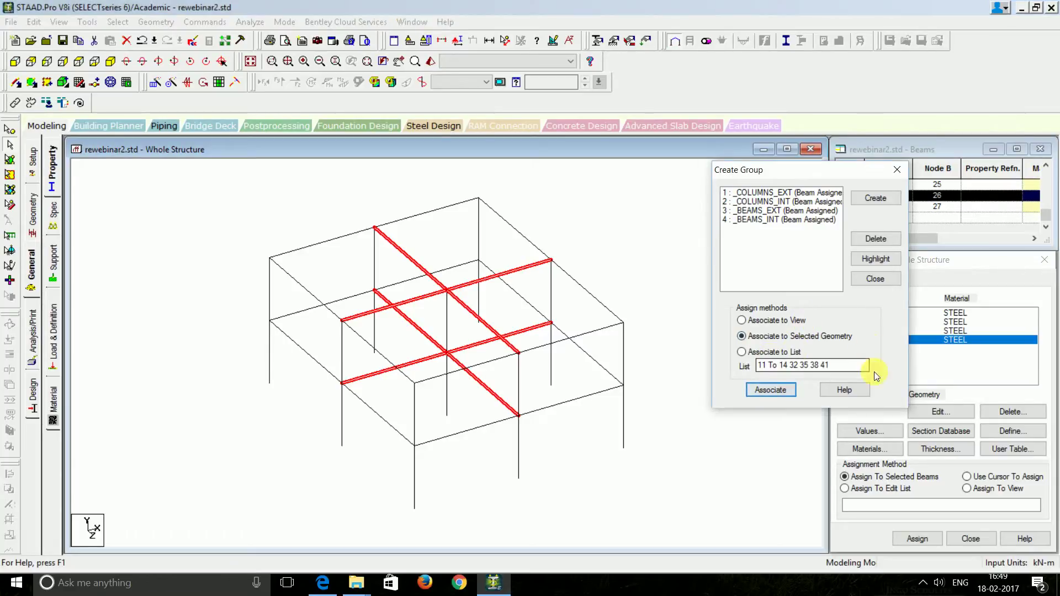
# Check the members of the COLUMNS_EXT and BEAMS_EXT groups by highlighting each in the model, declining the auto save and clearing the selection
pyautogui.click(635, 246)
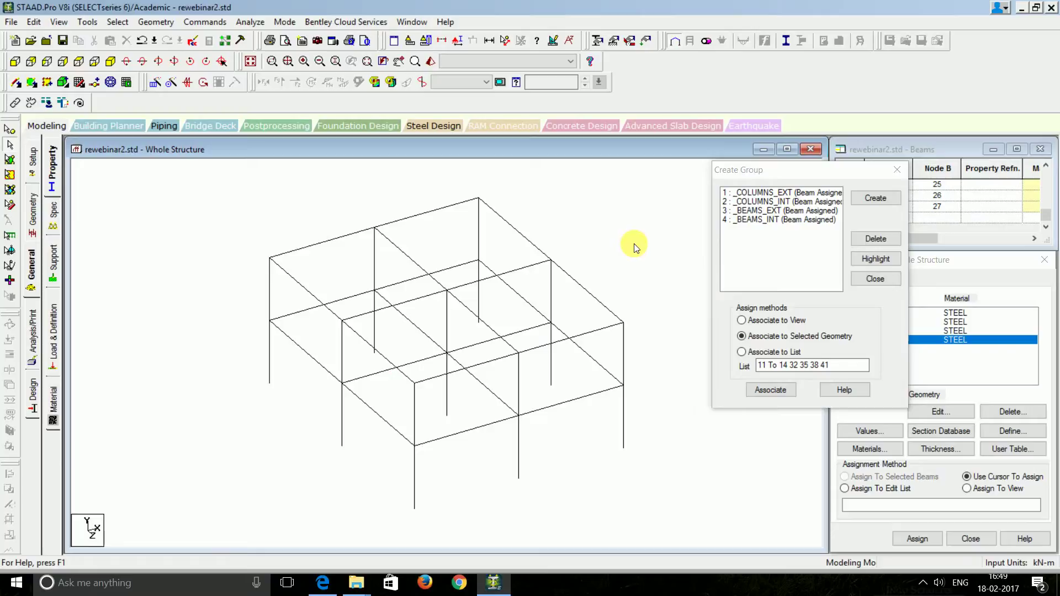
pyautogui.click(781, 194)
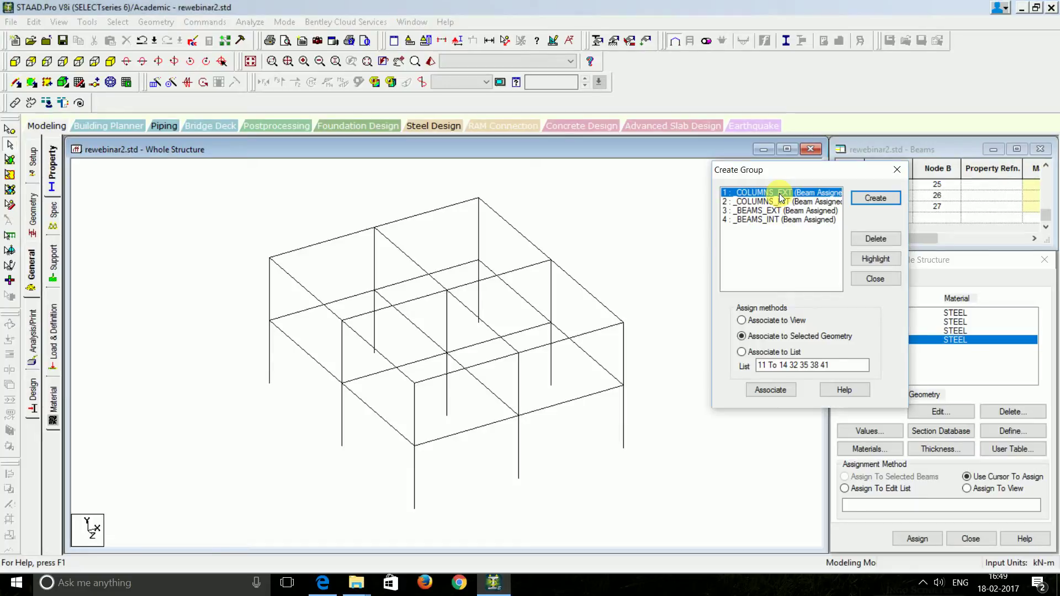
pyautogui.click(874, 260)
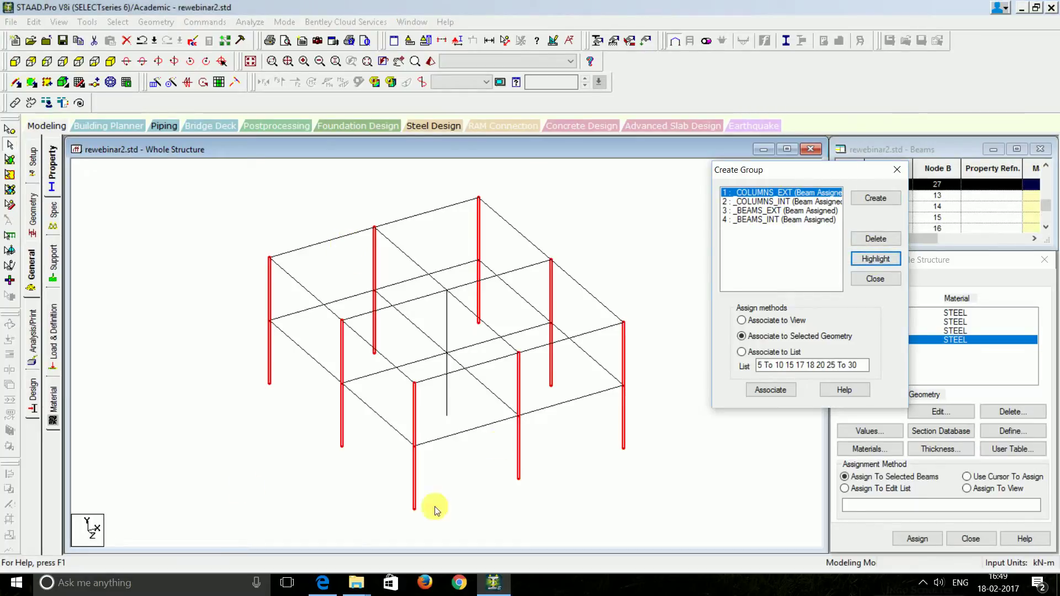
pyautogui.click(764, 211)
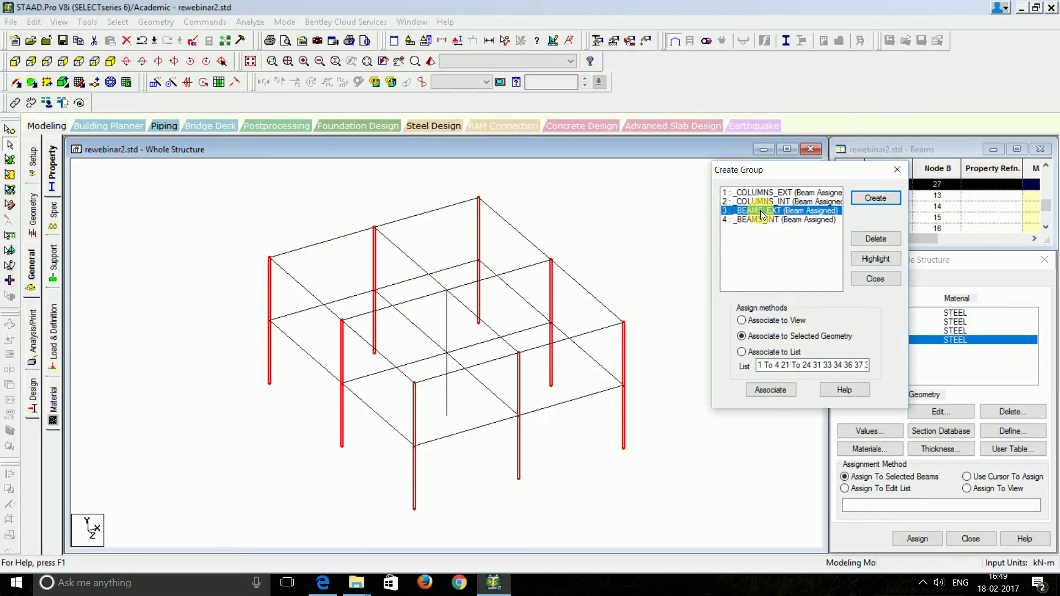
pyautogui.click(877, 260)
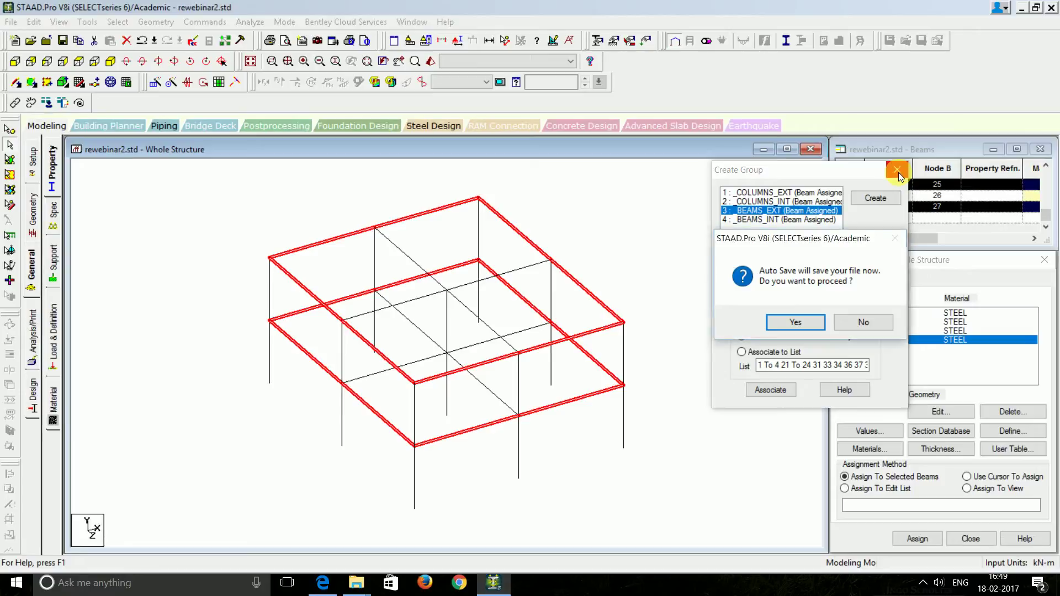
pyautogui.click(856, 322)
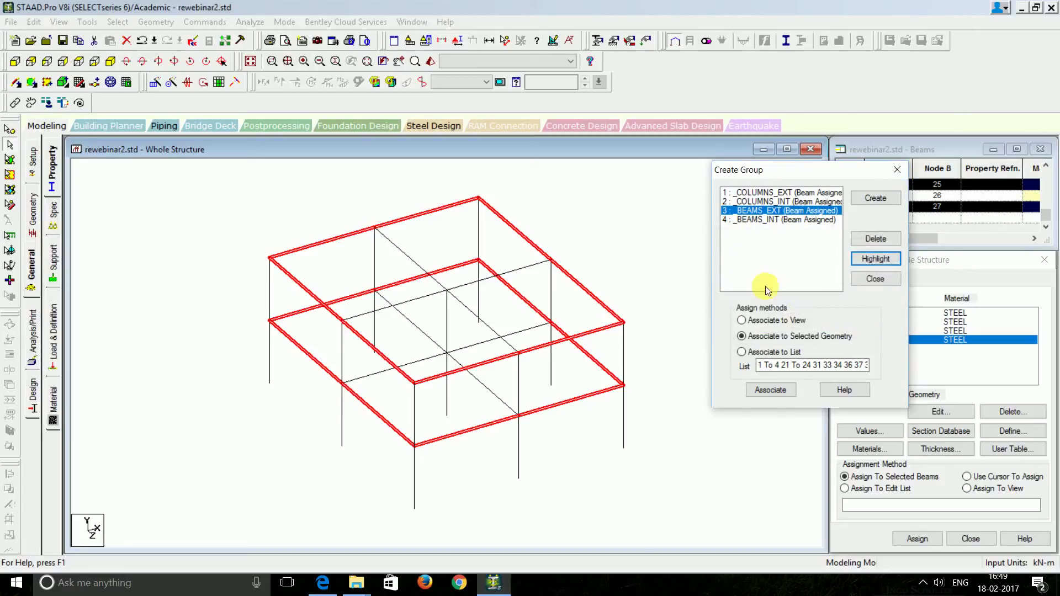
pyautogui.click(593, 222)
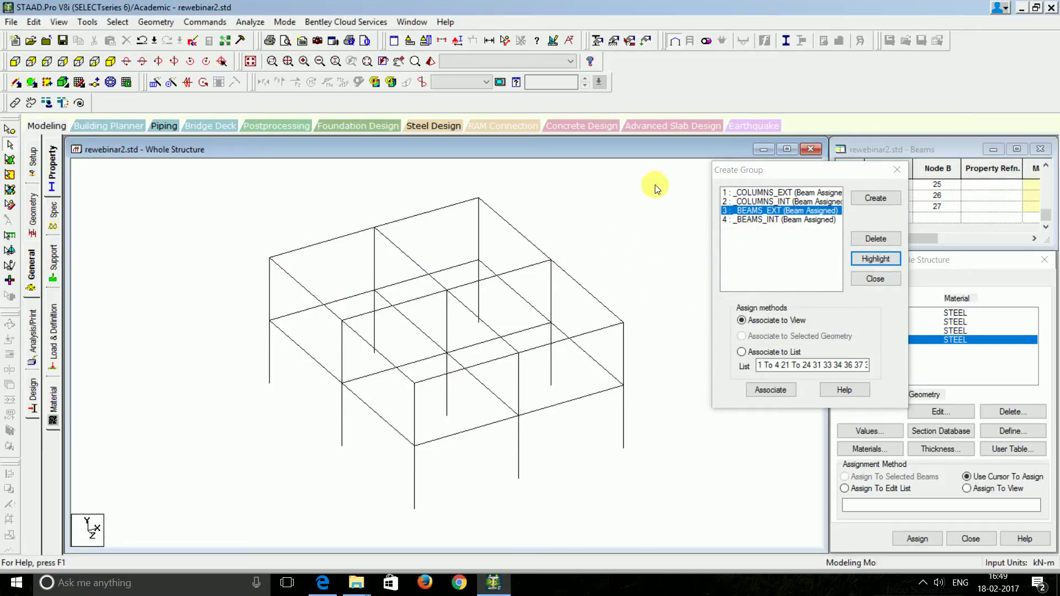
# Move the group dialog clear of the section list and assign ISA40x40x5 to the highlighted BEAMS_EXT members as selected beams
pyautogui.click(795, 172)
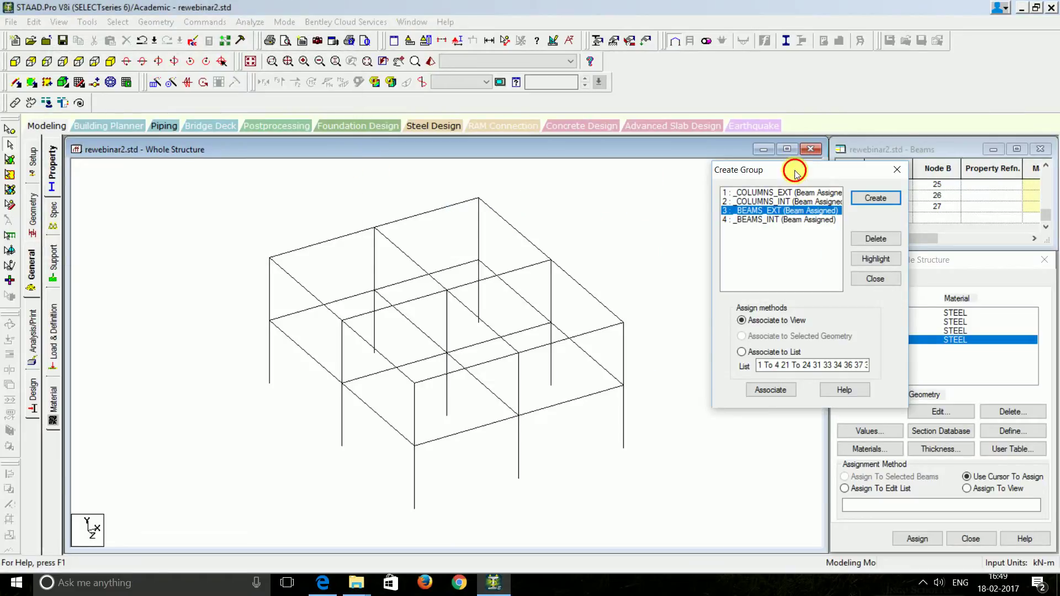
pyautogui.moveTo(795, 163); pyautogui.dragTo(147, 114)
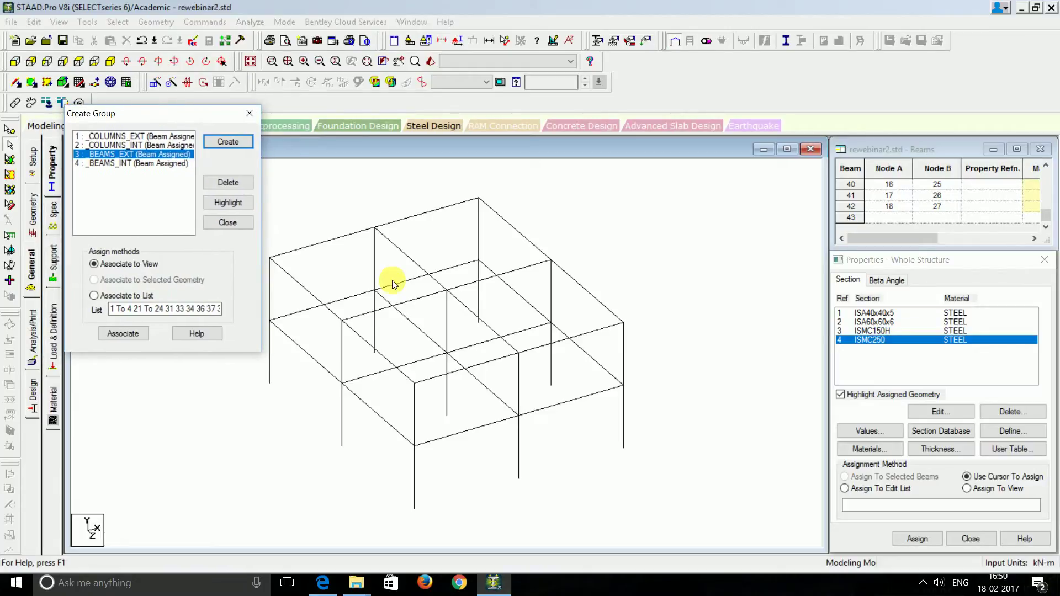
pyautogui.click(335, 215)
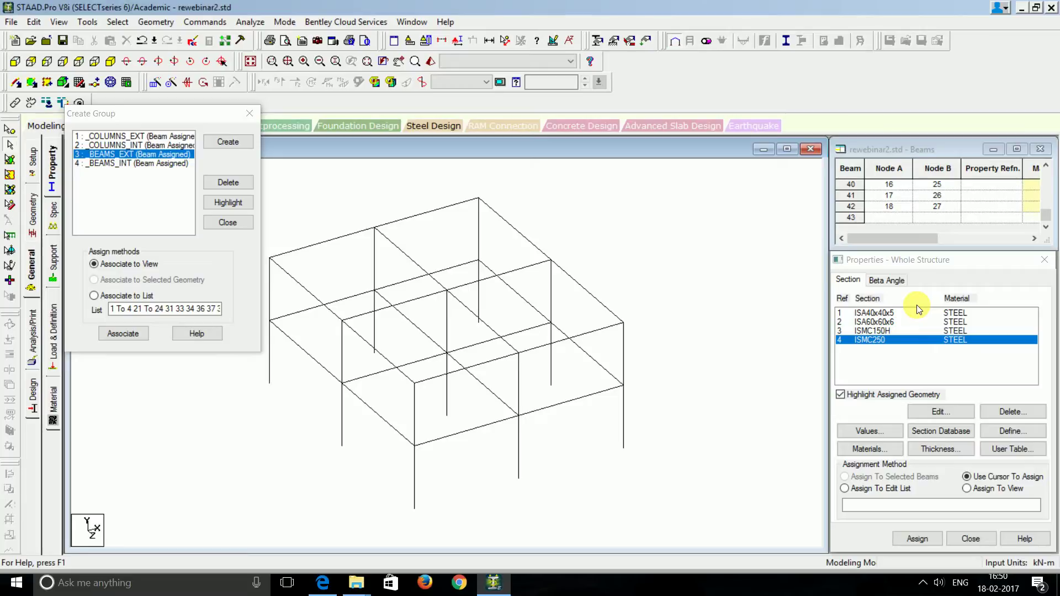
pyautogui.click(884, 313)
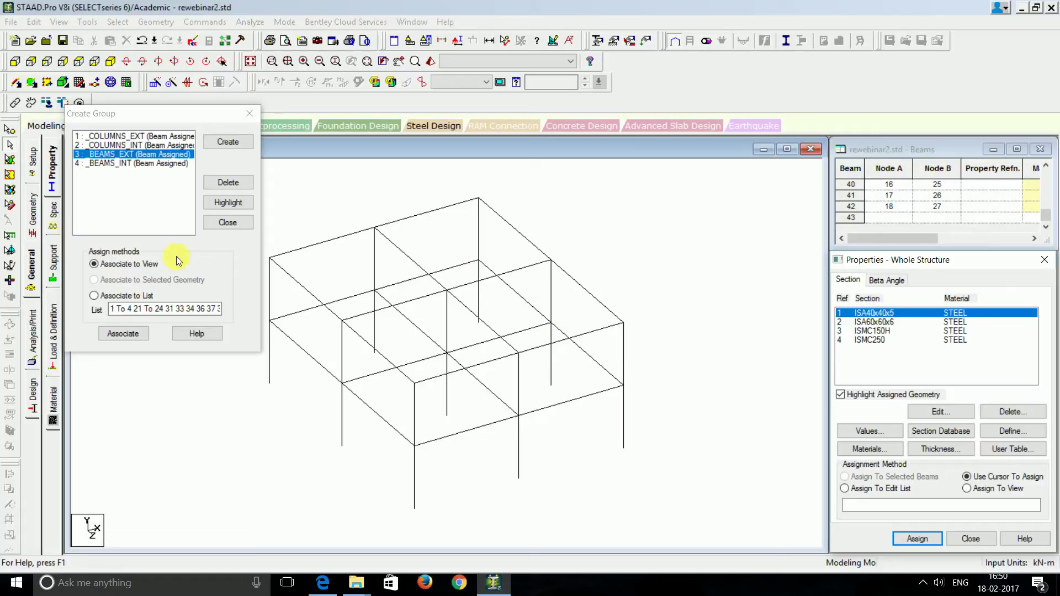
pyautogui.click(147, 160)
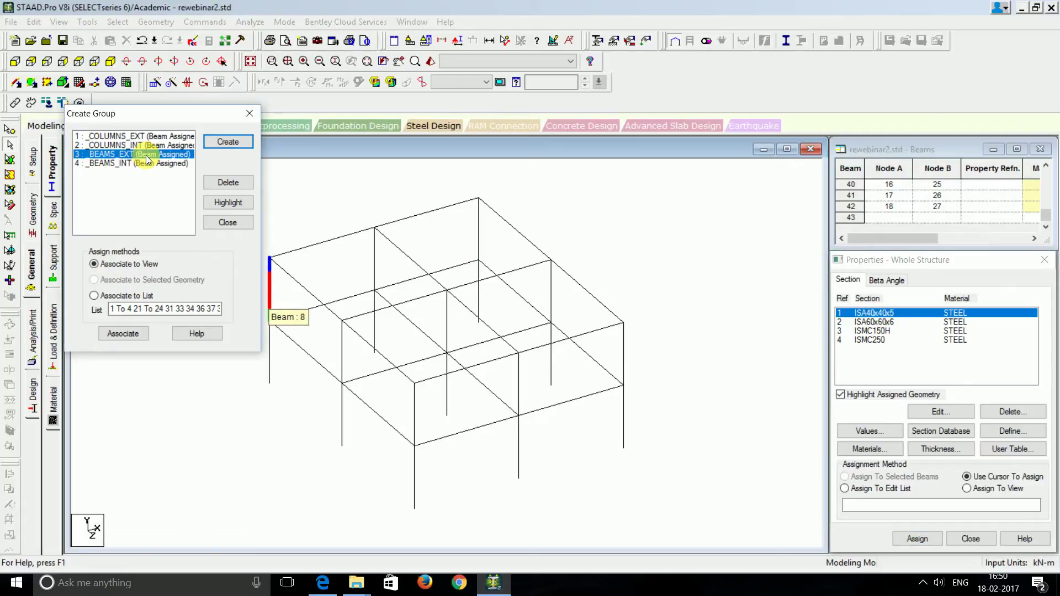
pyautogui.click(244, 203)
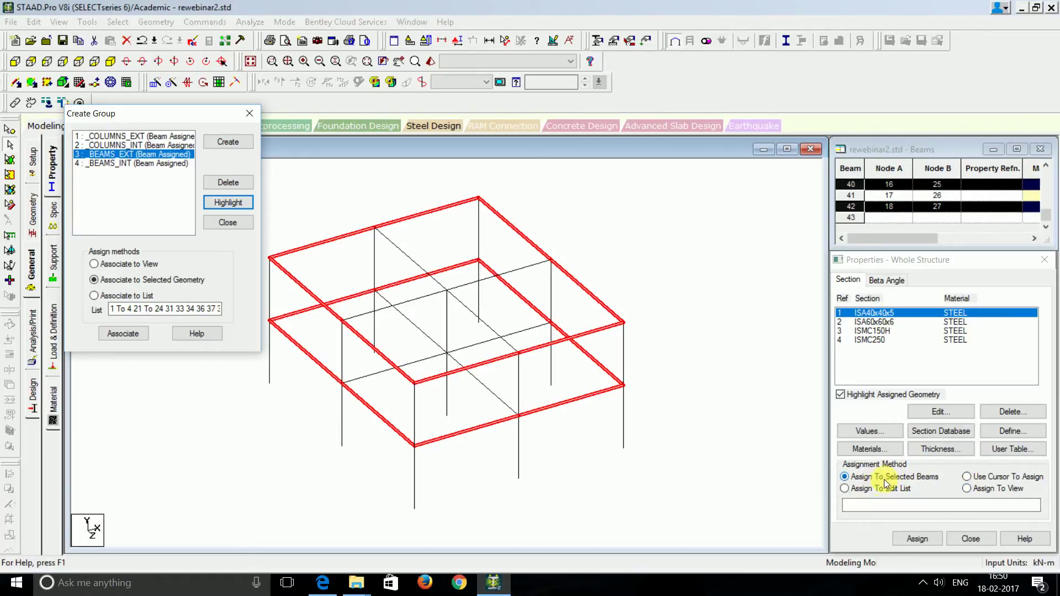
pyautogui.click(845, 477)
pyautogui.click(919, 538)
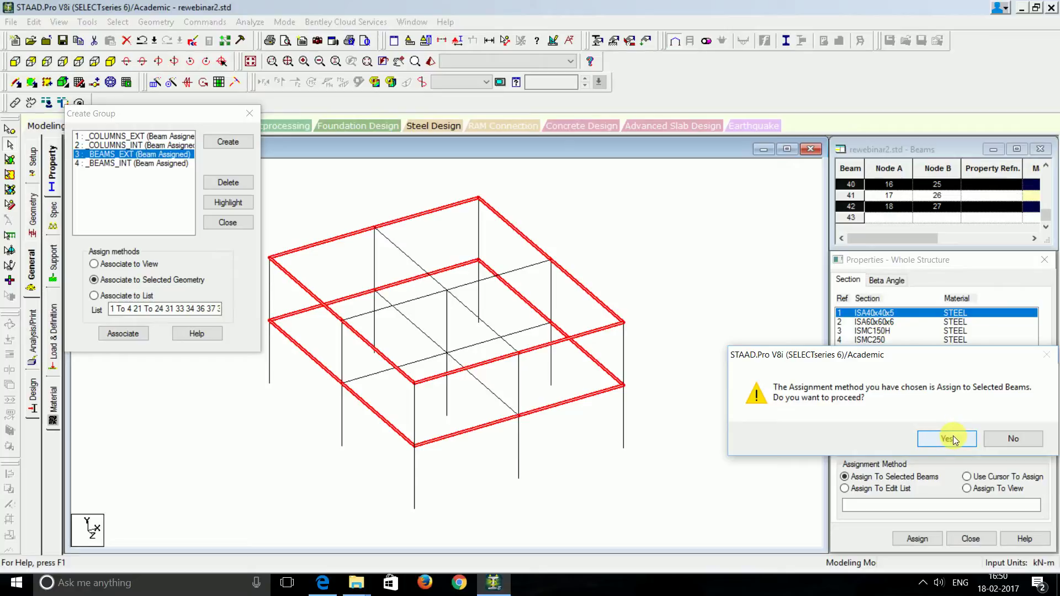
pyautogui.click(954, 440)
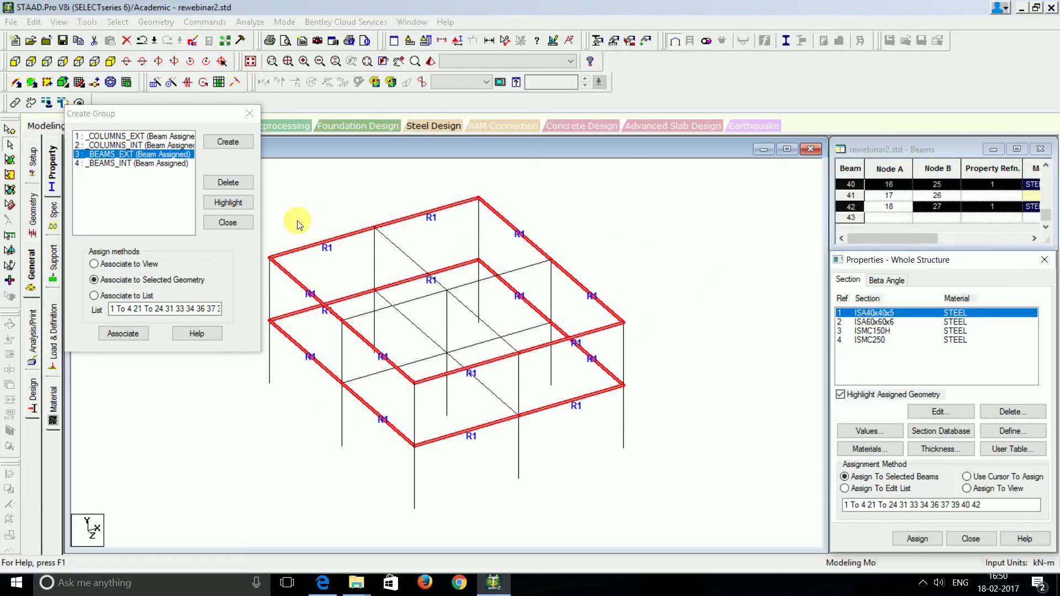
# Highlight the BEAMS_INT group and assign the ISA60x60x6 section to its members as selected beams
pyautogui.click(129, 171)
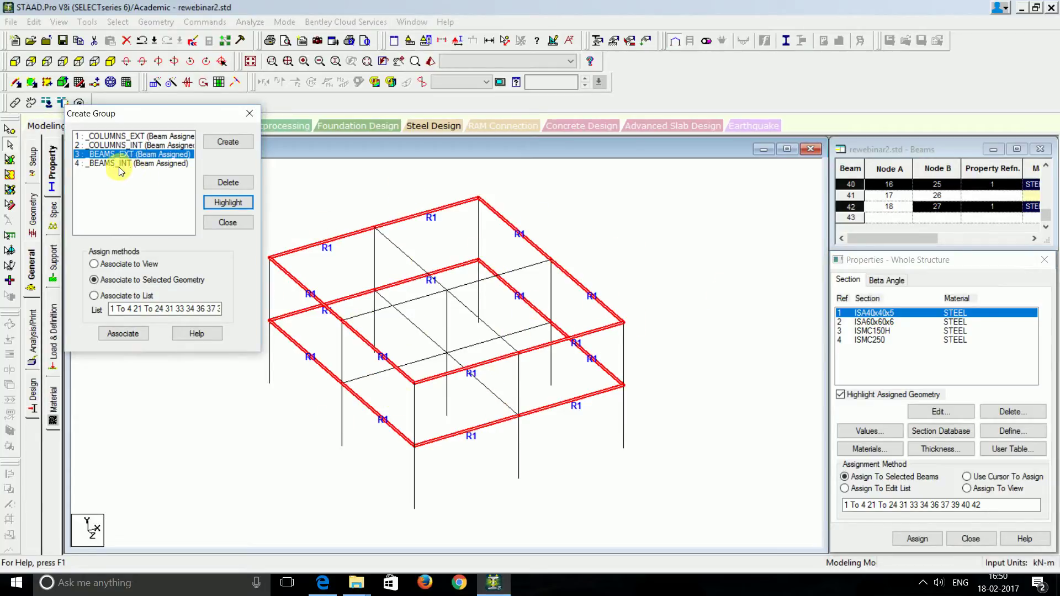
pyautogui.click(122, 164)
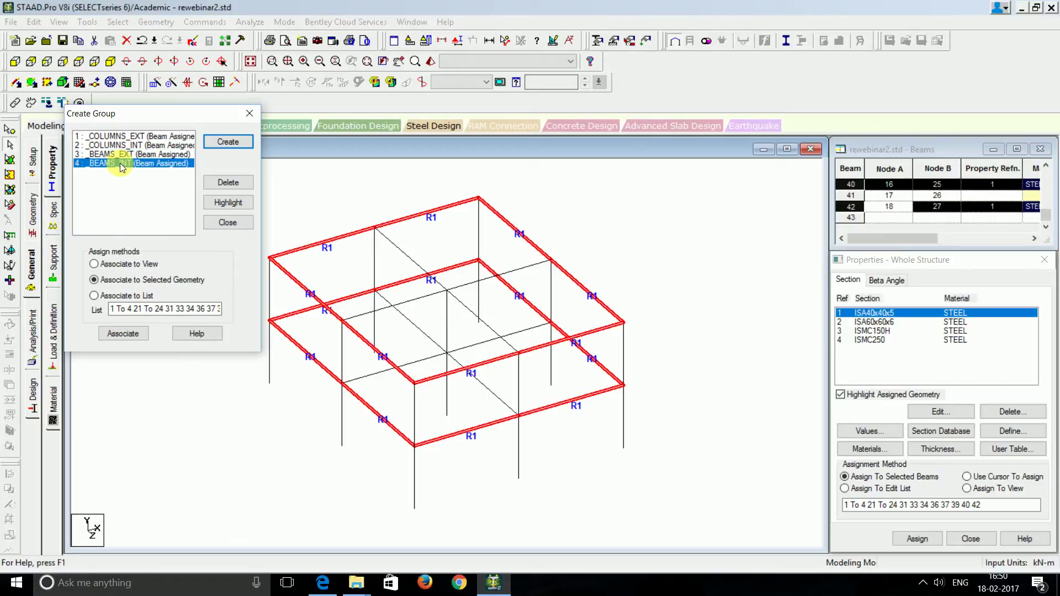
pyautogui.click(227, 204)
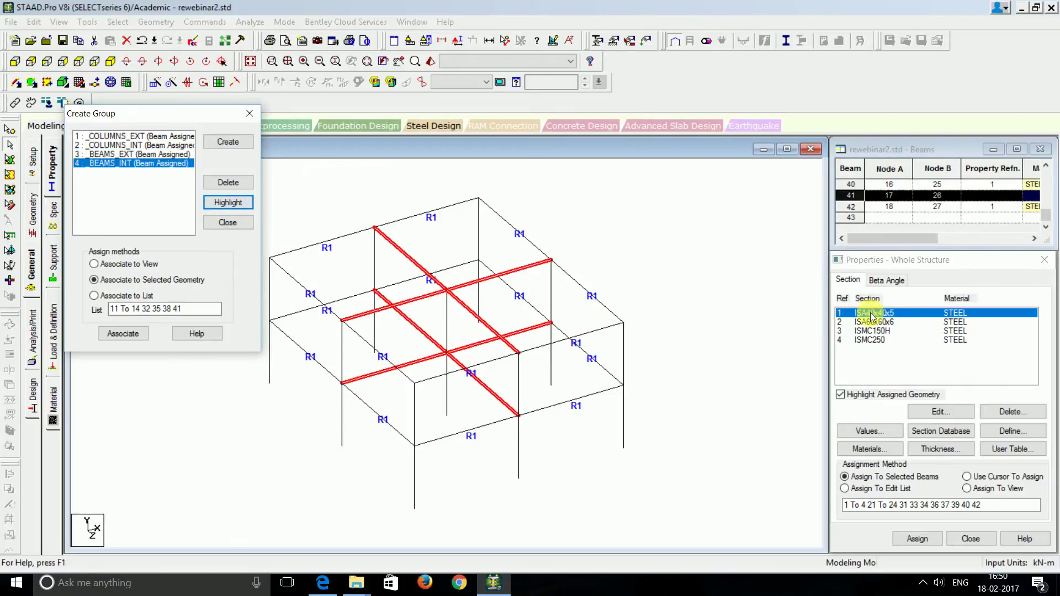
pyautogui.click(889, 322)
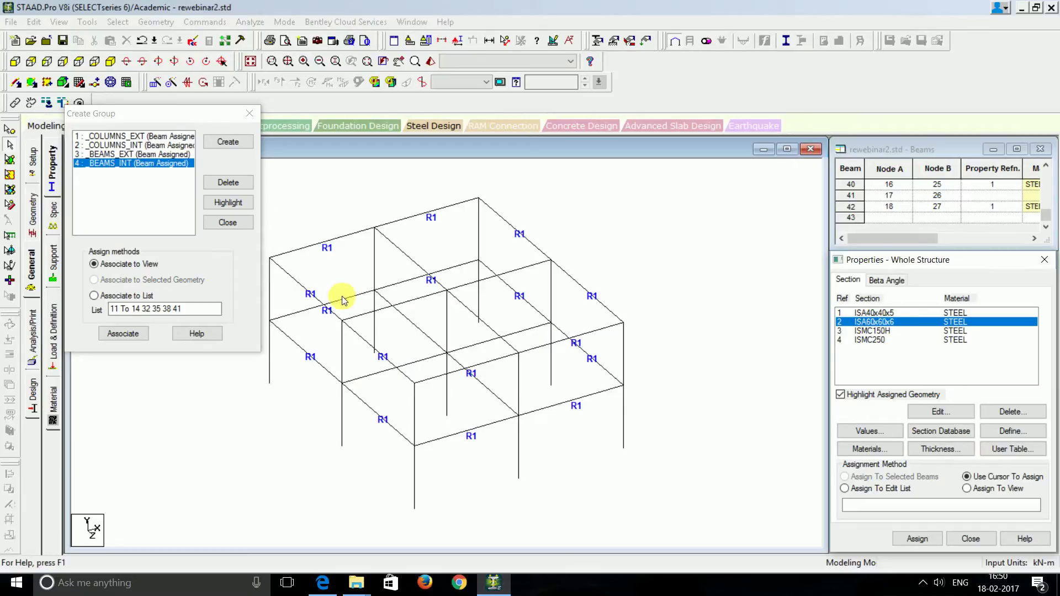
pyautogui.click(220, 203)
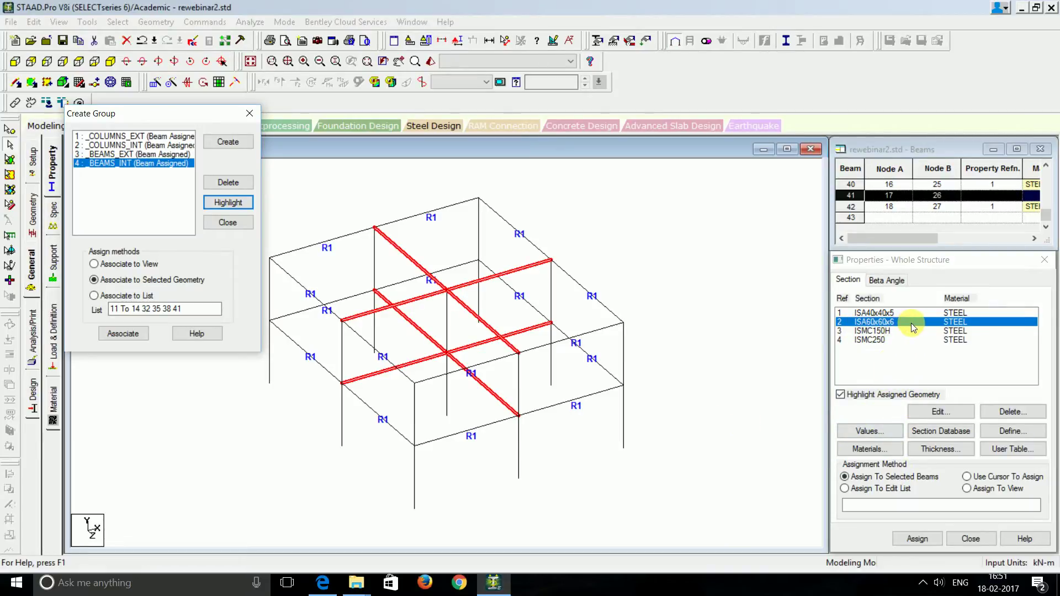
pyautogui.click(922, 543)
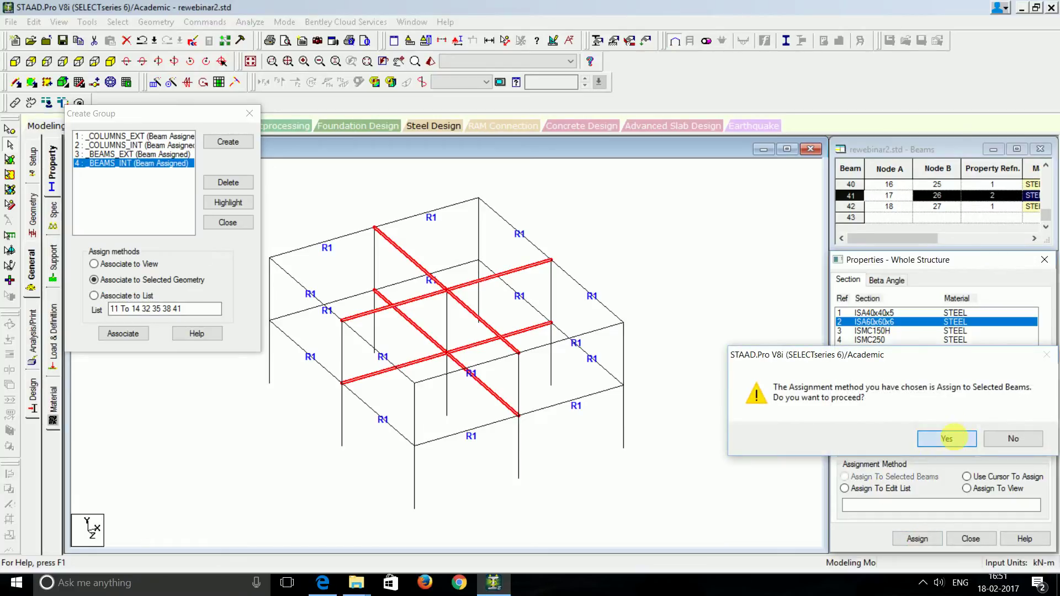
pyautogui.click(948, 439)
pyautogui.click(712, 342)
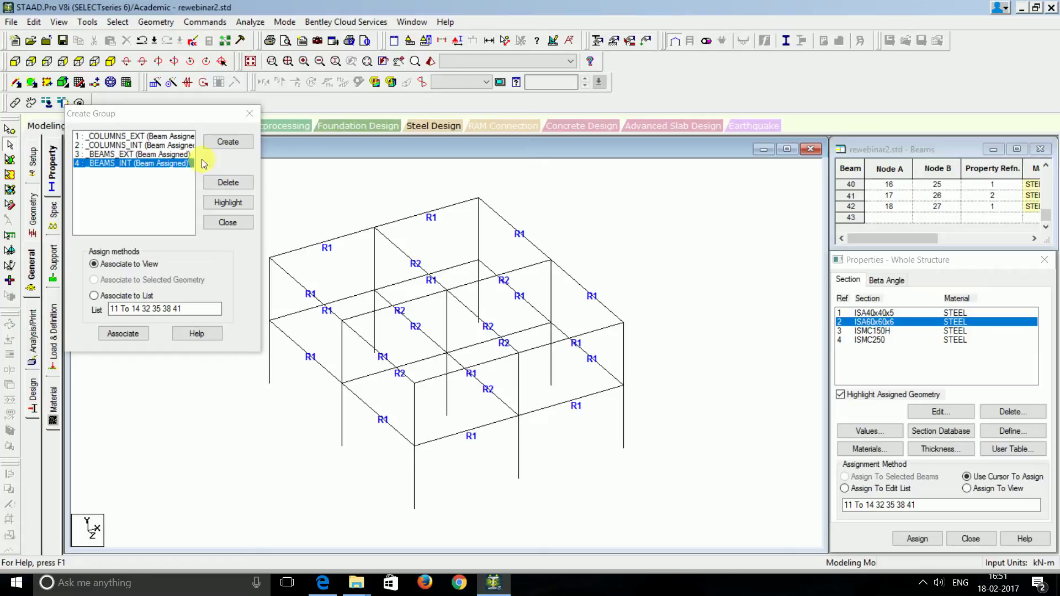
# Highlight the COLUMNS_EXT group and assign the ISMC150H section to its members as selected beams
pyautogui.click(891, 331)
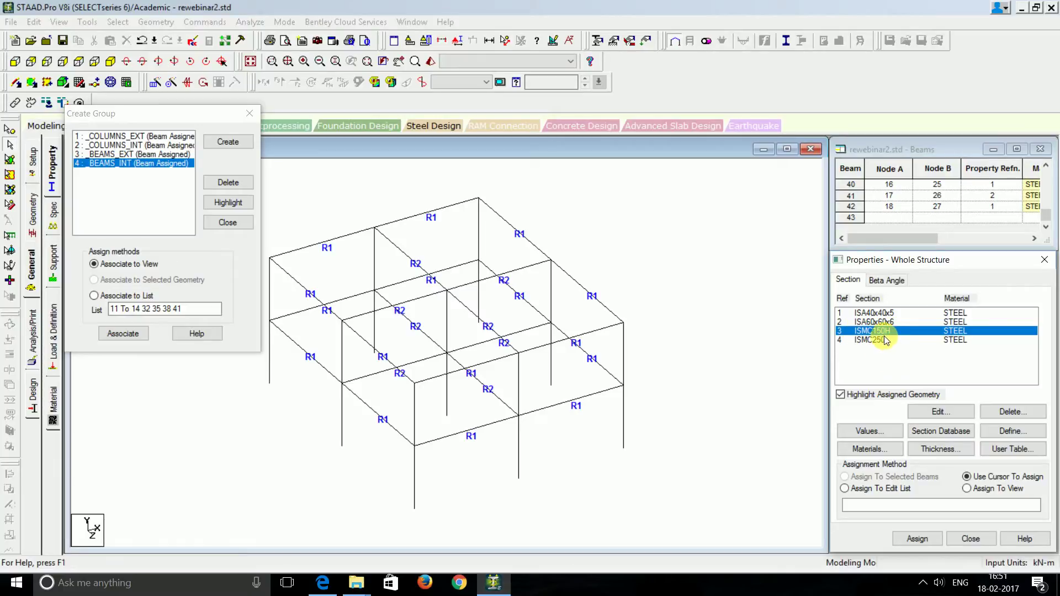
pyautogui.click(138, 136)
pyautogui.click(232, 203)
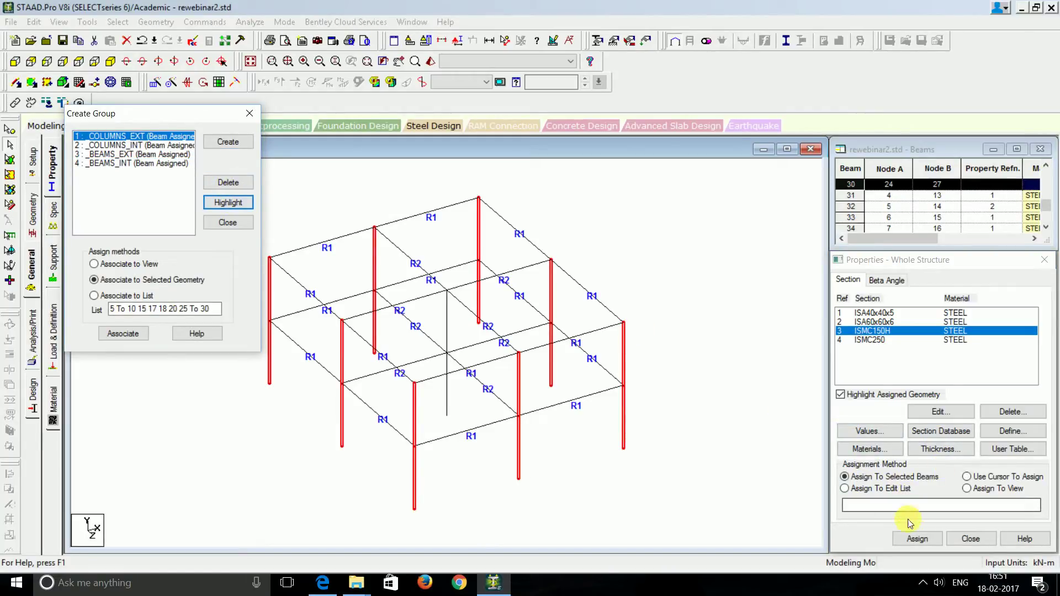
pyautogui.click(917, 538)
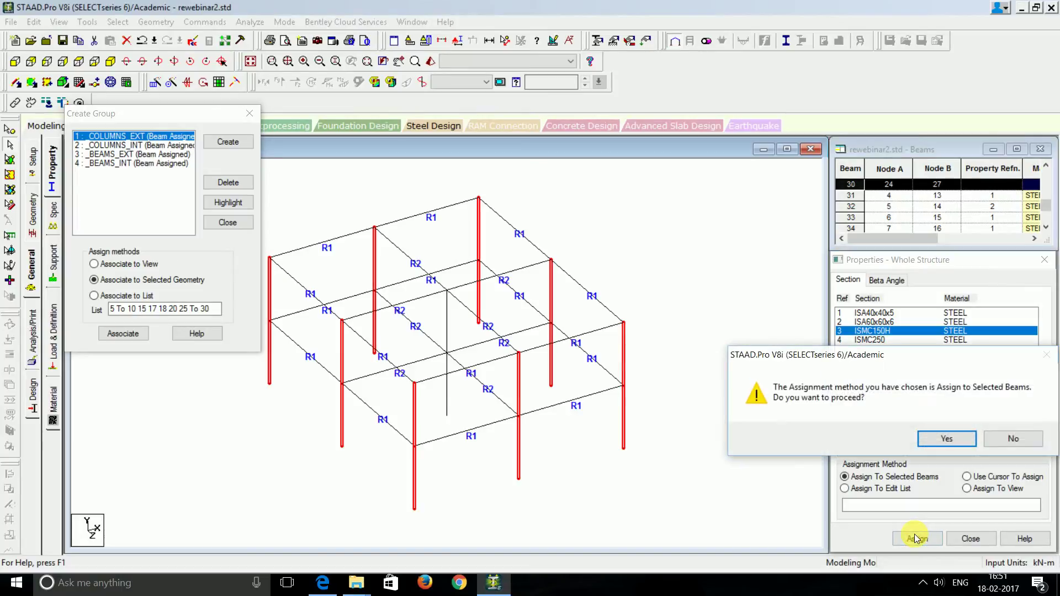
pyautogui.click(958, 439)
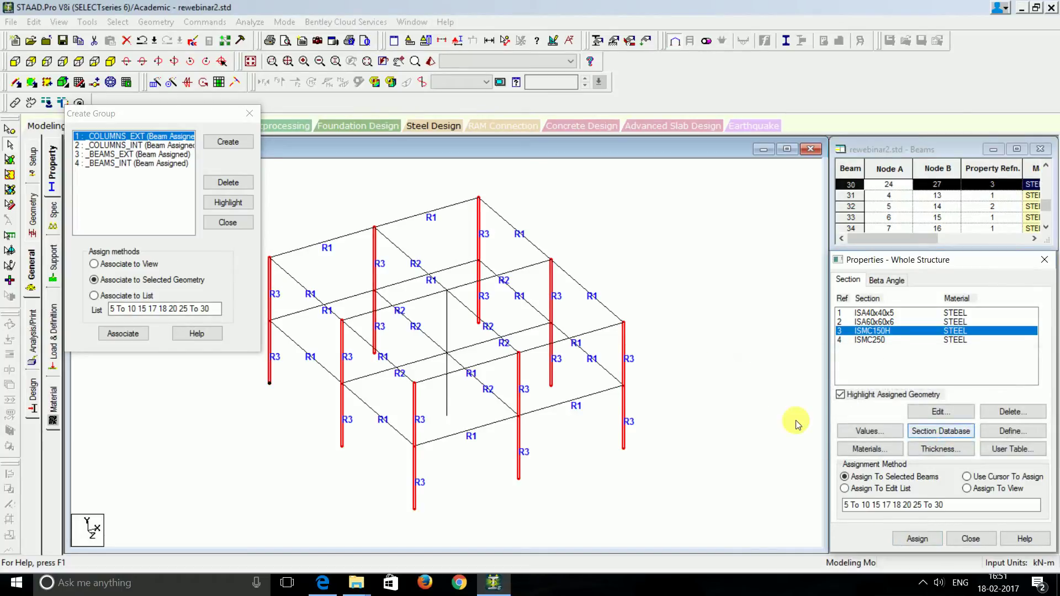
# Assign the ISMC250 section to the highlighted COLUMNS_INT members as selected beams and close the group dialog
pyautogui.click(872, 339)
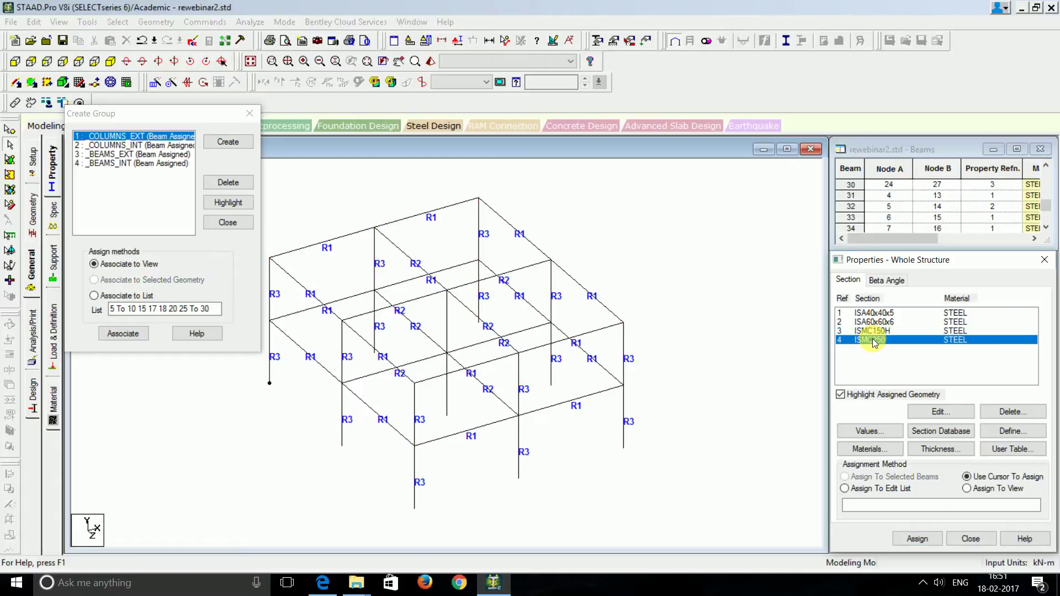
pyautogui.click(155, 147)
pyautogui.click(228, 202)
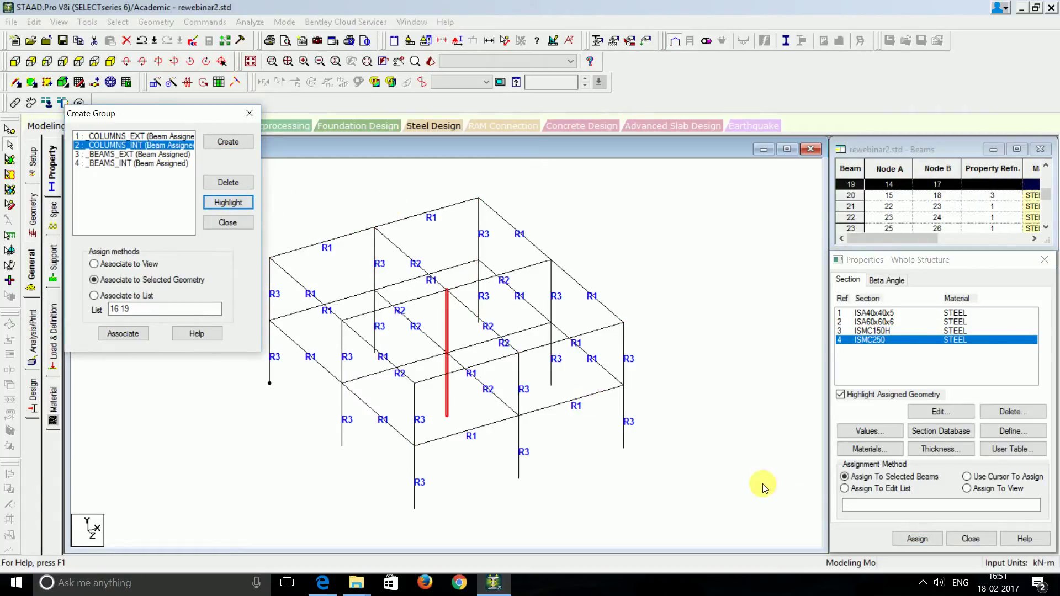
pyautogui.click(917, 538)
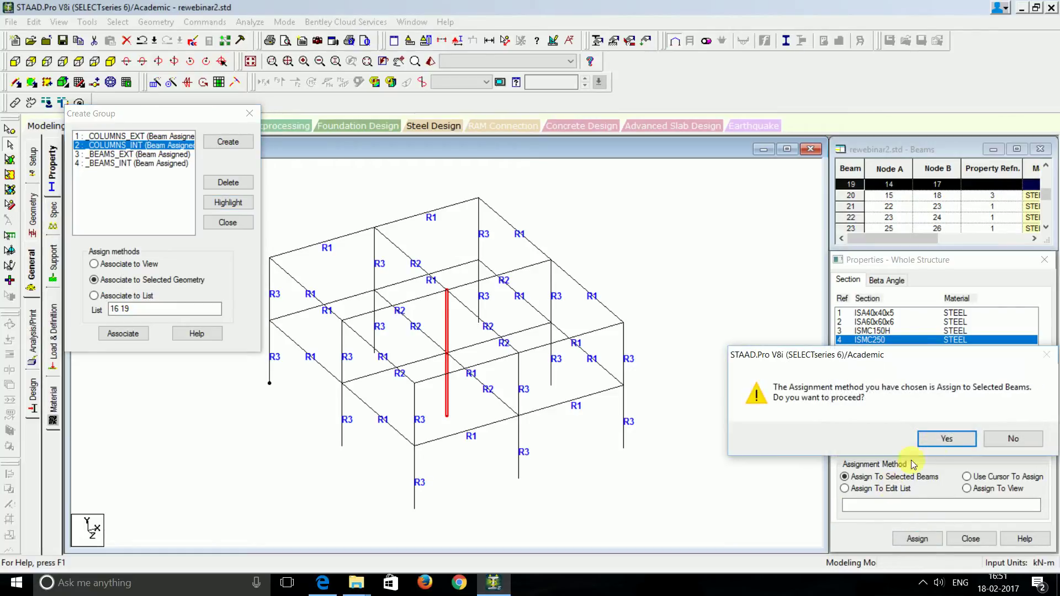
pyautogui.click(941, 438)
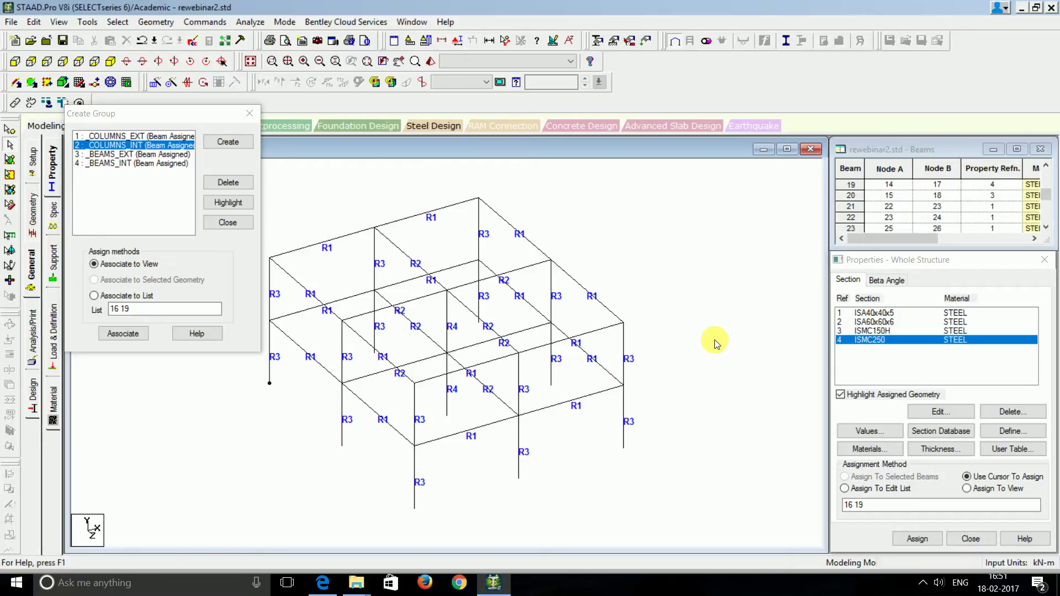
pyautogui.click(255, 119)
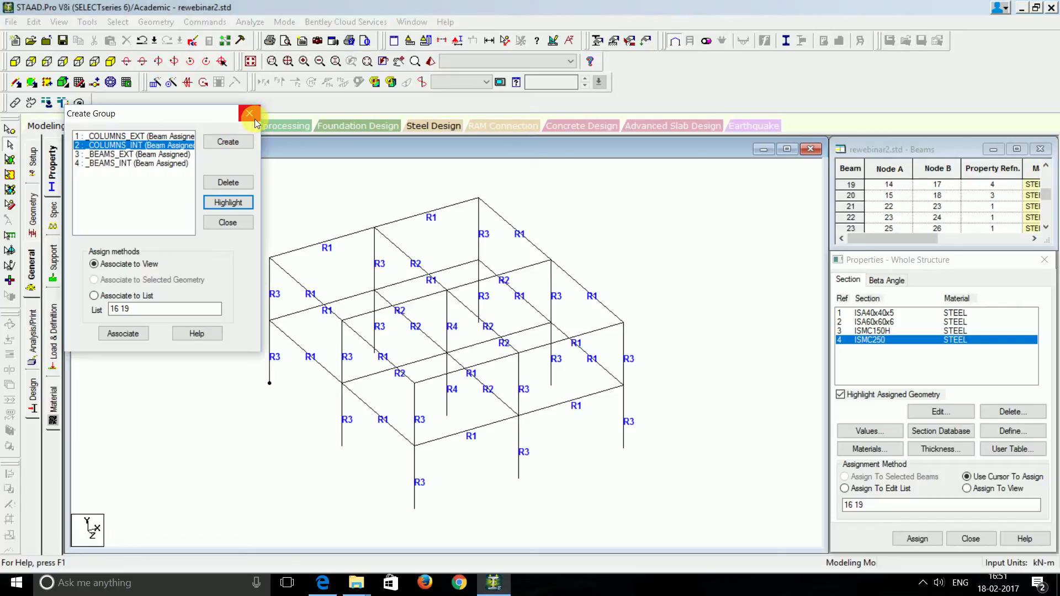
pyautogui.click(249, 114)
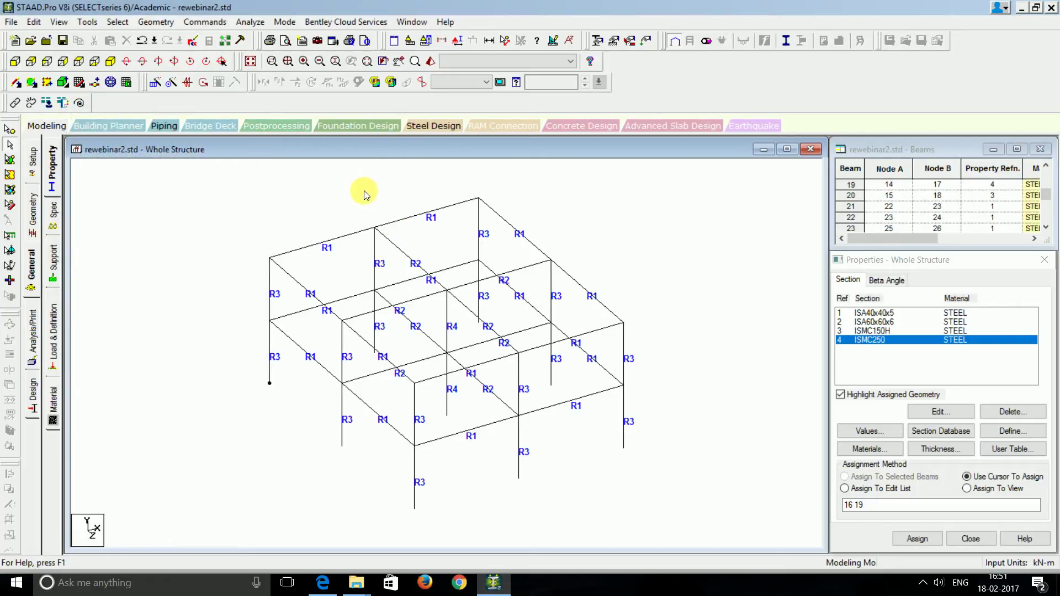
# Inspect the assigned sections on the frame in a 3D rendered view from several angles, and close the rendering
pyautogui.click(429, 64)
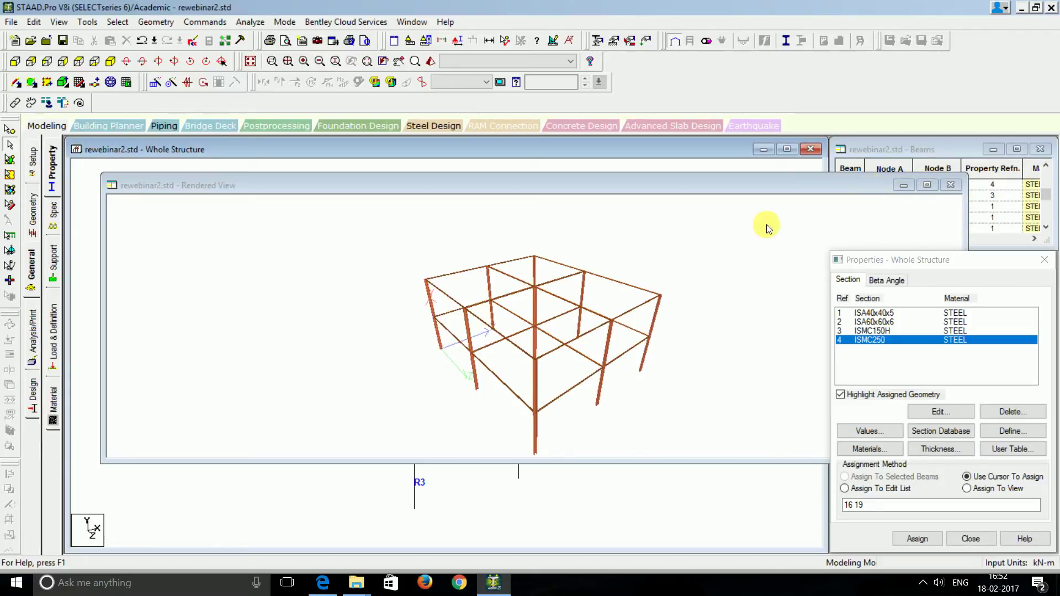
pyautogui.click(532, 360)
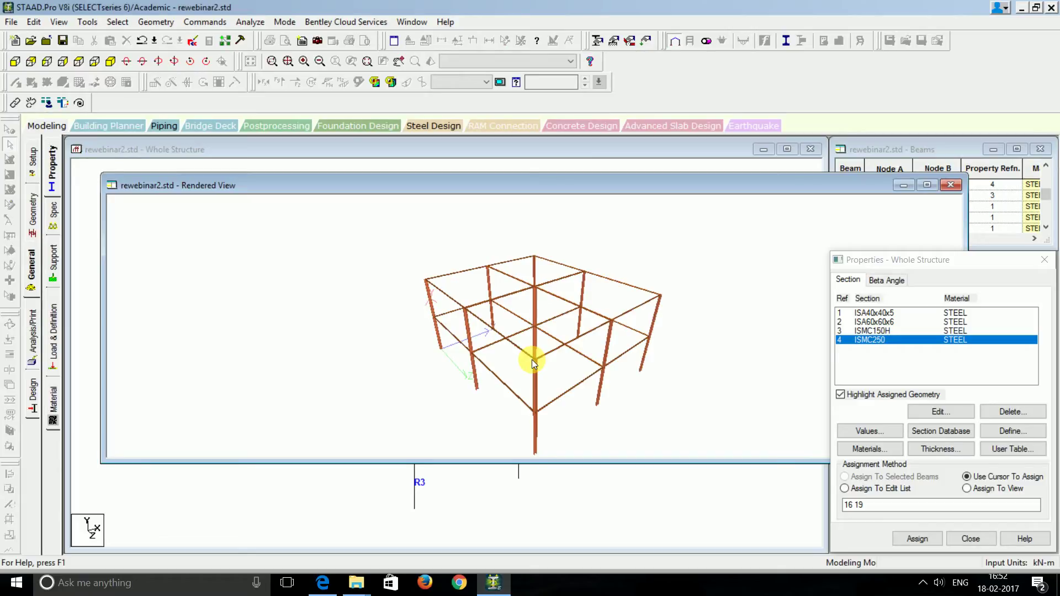
pyautogui.moveTo(515, 362); pyautogui.dragTo(517, 307)
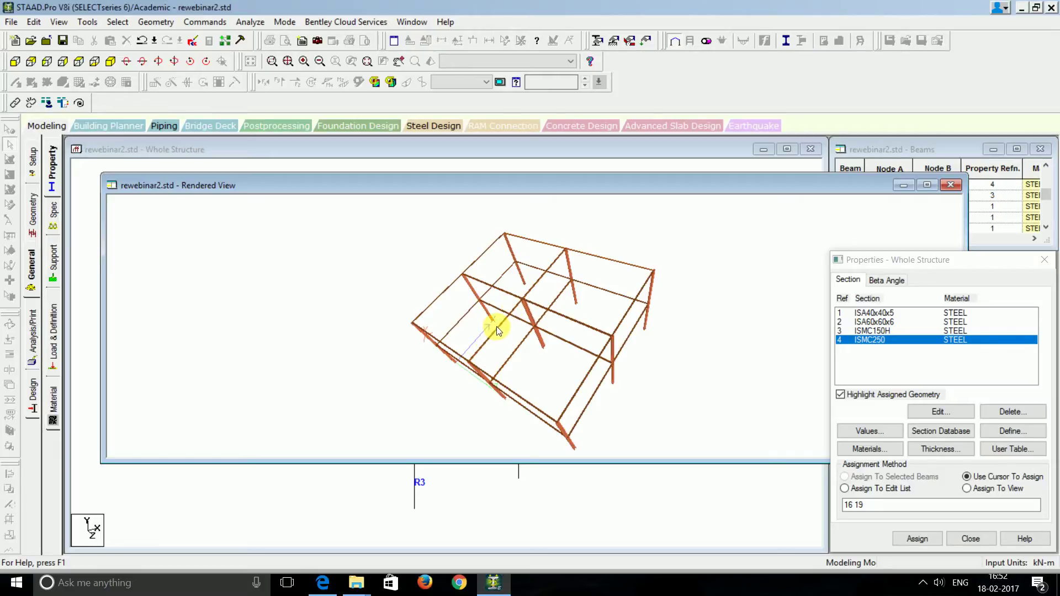
pyautogui.moveTo(561, 315); pyautogui.dragTo(608, 359)
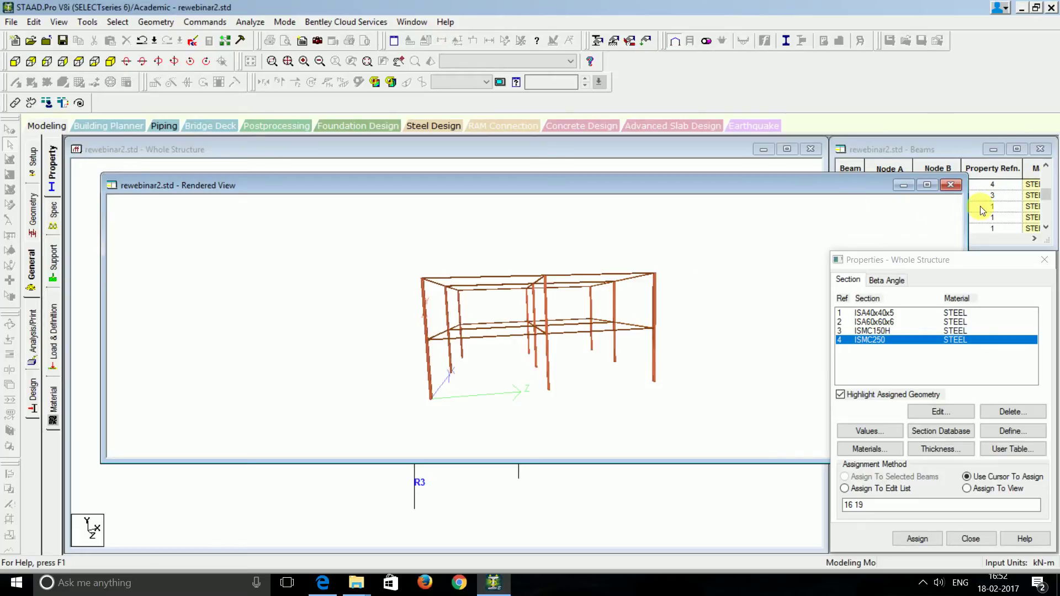
pyautogui.click(949, 186)
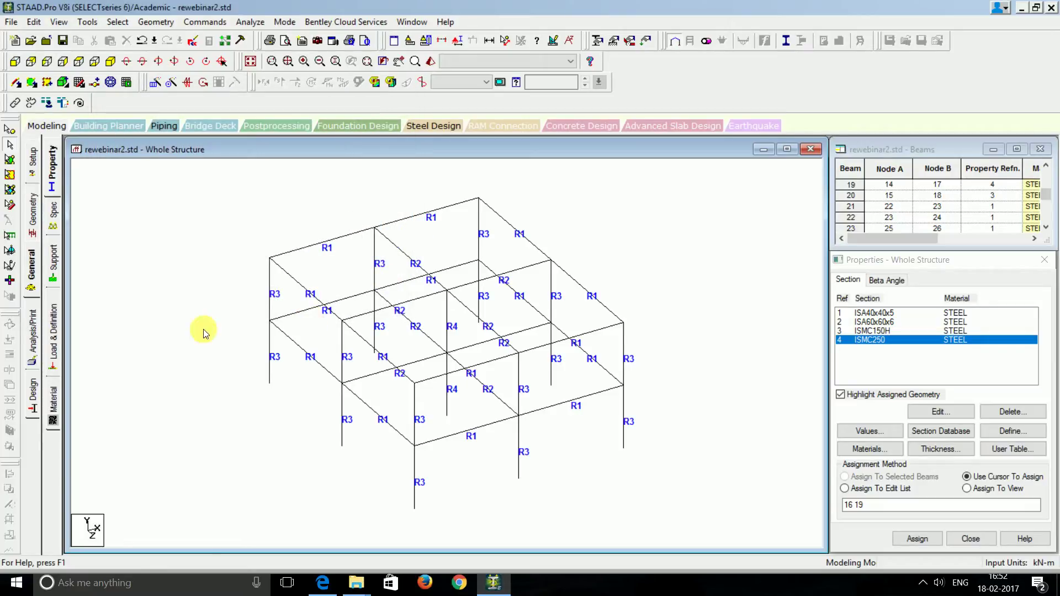
# Create a fixed support definition for the structure
pyautogui.click(52, 271)
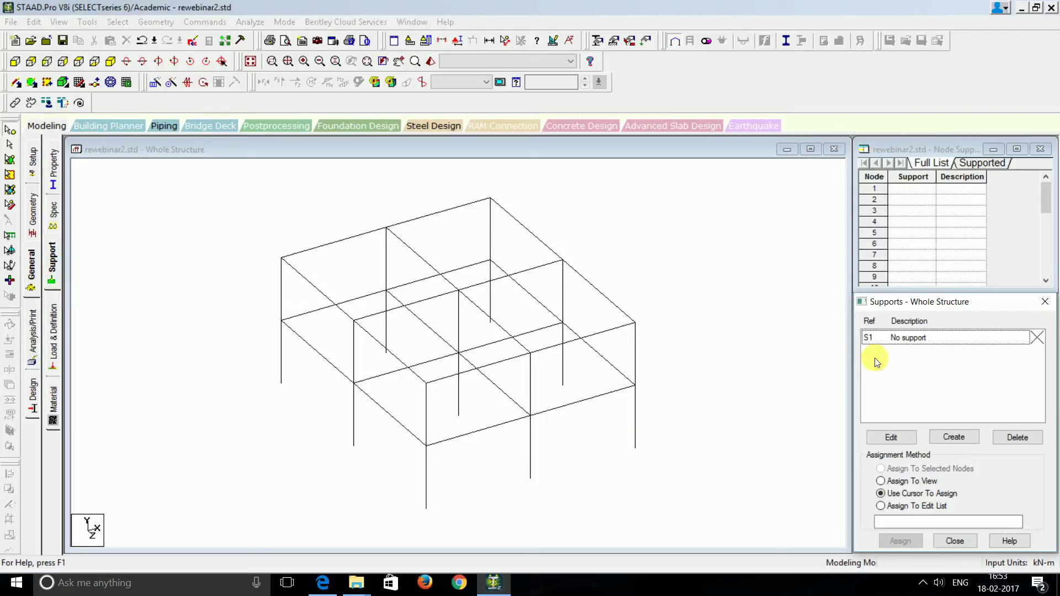
pyautogui.click(956, 437)
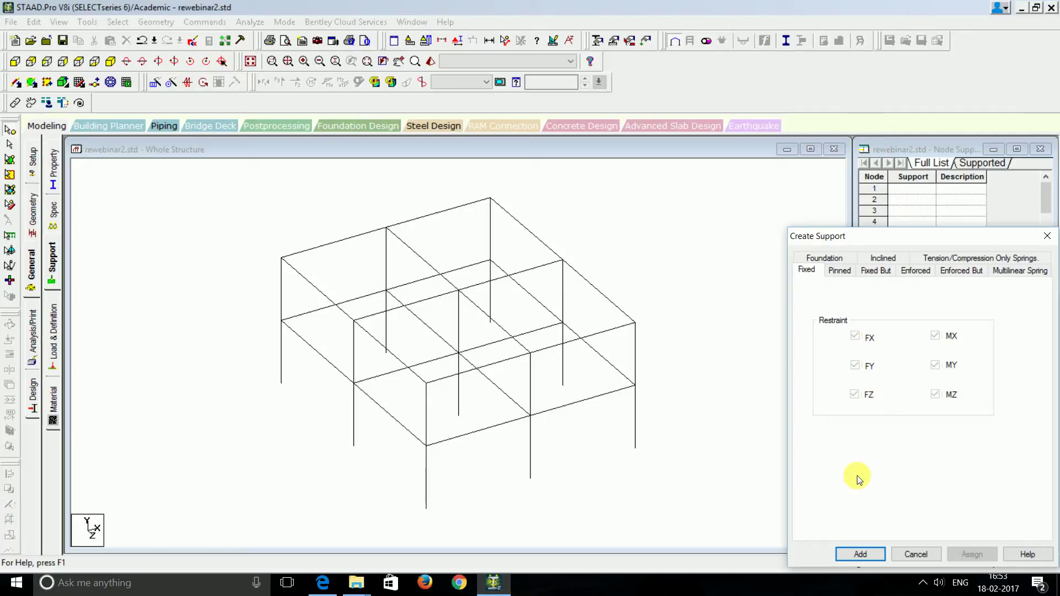
pyautogui.click(865, 555)
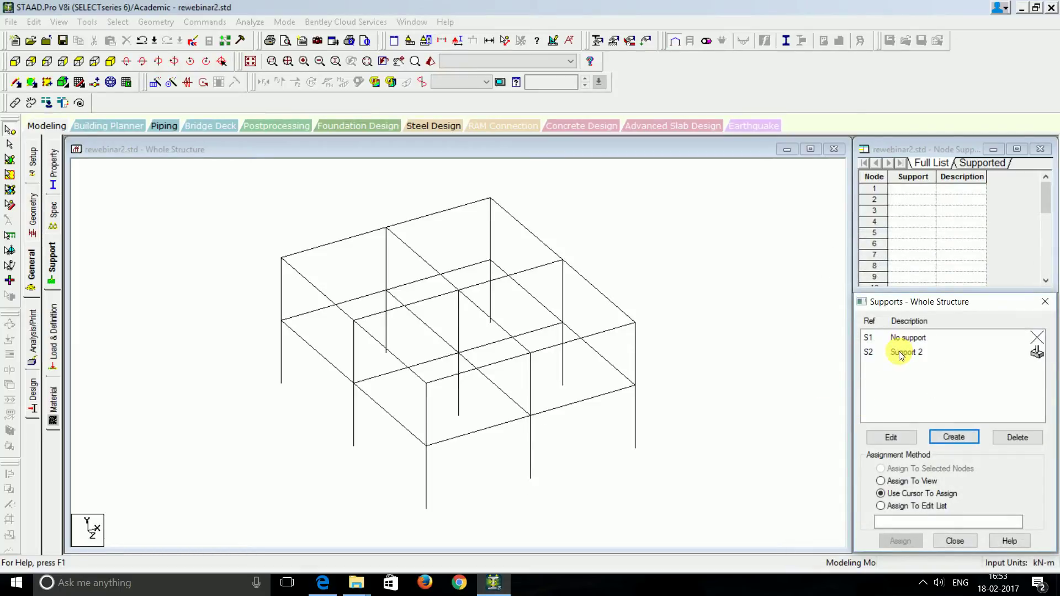
# Assign the fixed support S2 to all column base nodes of the frame as selected nodes, and clear the selection
pyautogui.click(13, 62)
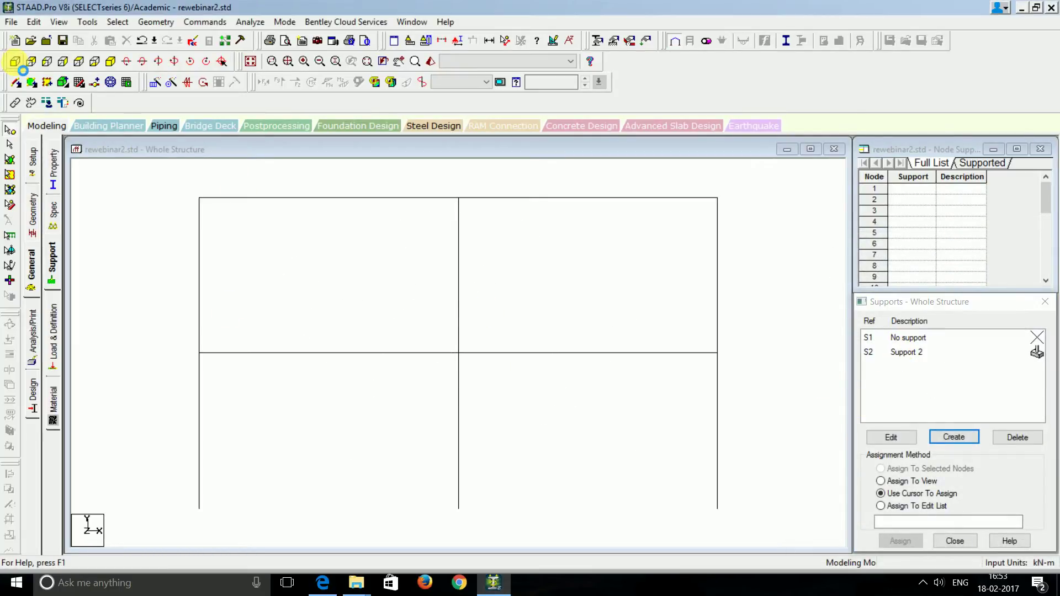
pyautogui.click(897, 353)
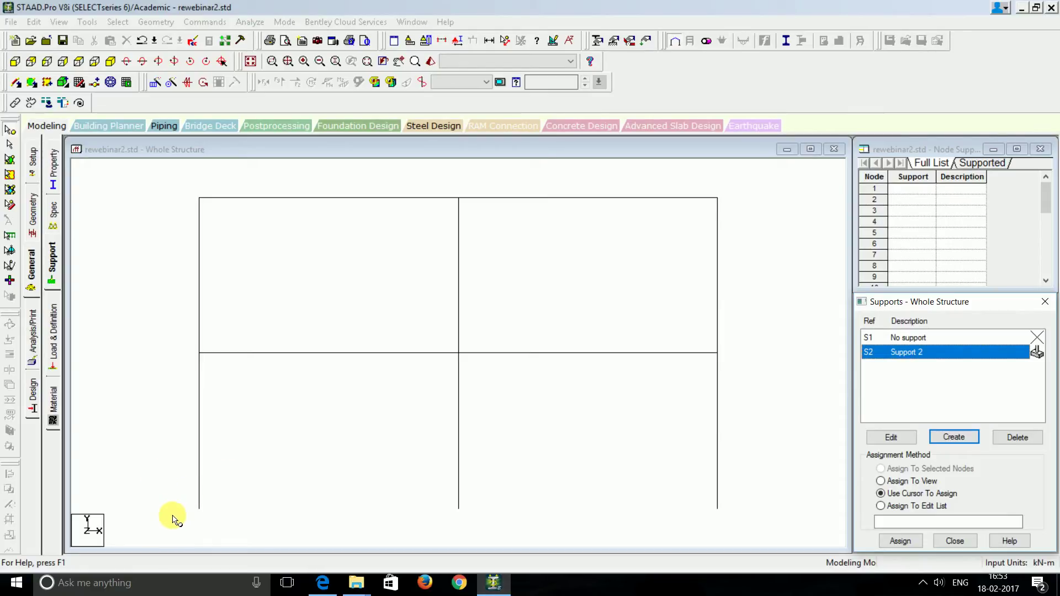
pyautogui.click(173, 493)
pyautogui.moveTo(470, 537); pyautogui.dragTo(735, 530)
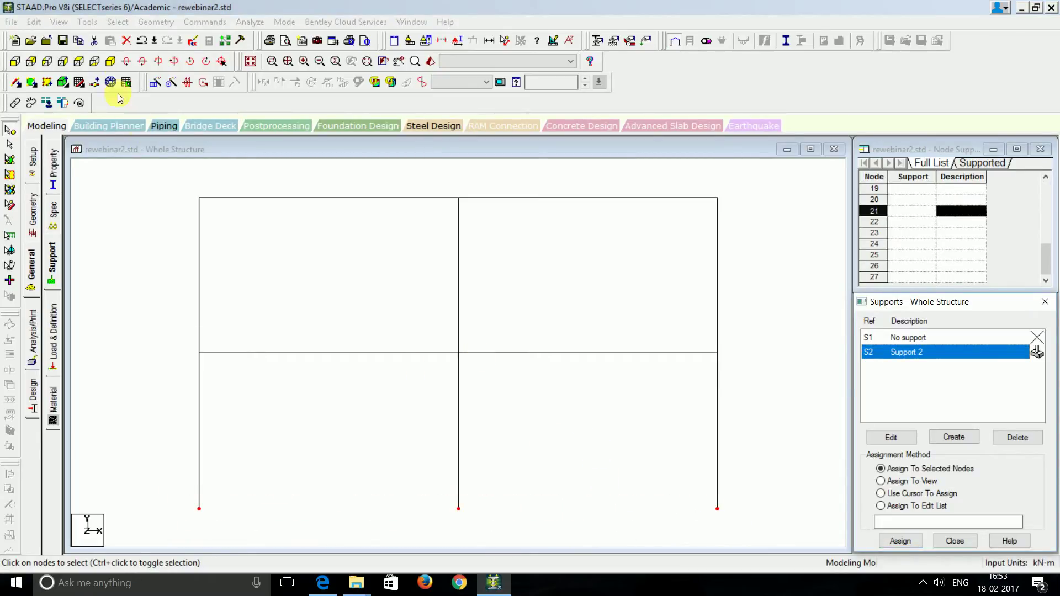
pyautogui.click(111, 61)
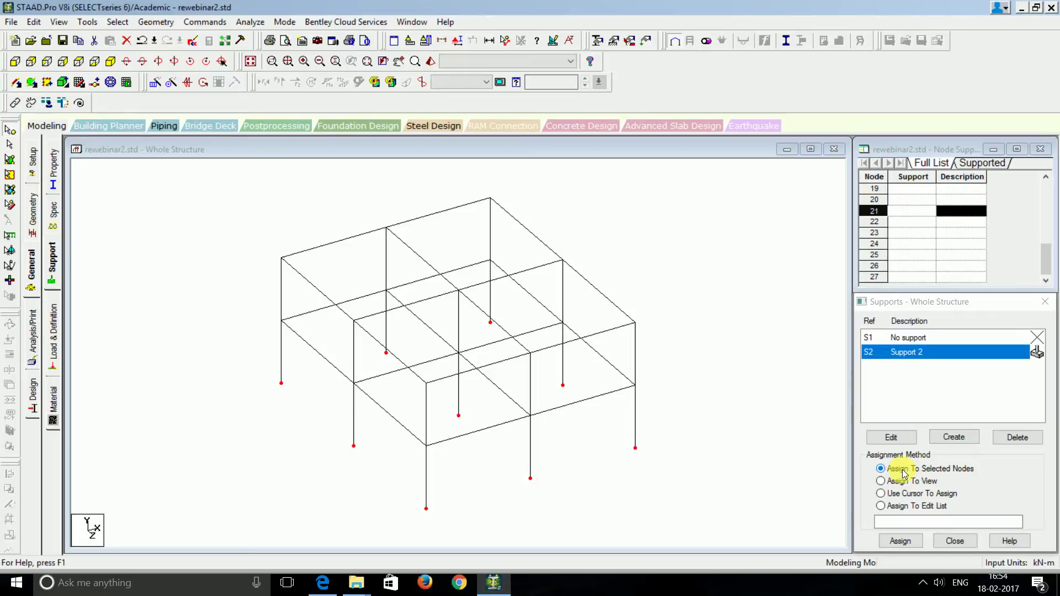
pyautogui.click(900, 541)
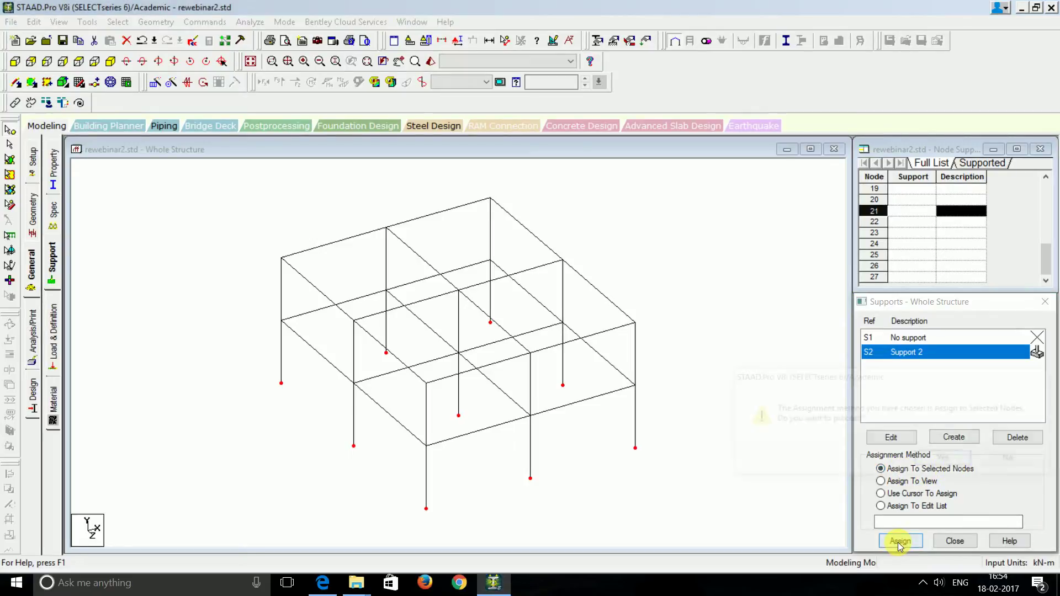
pyautogui.click(941, 458)
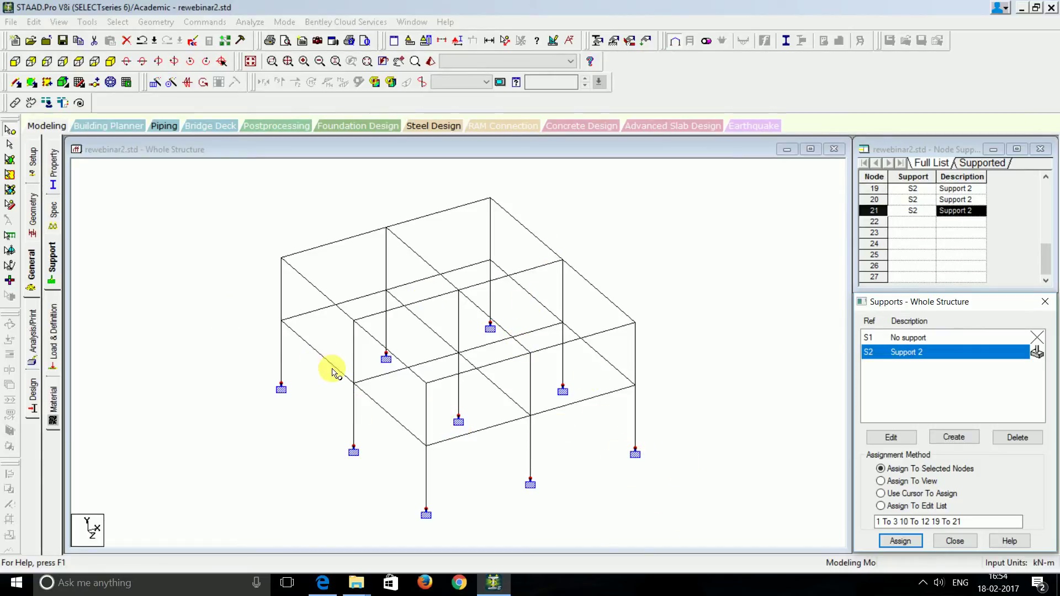
pyautogui.click(225, 289)
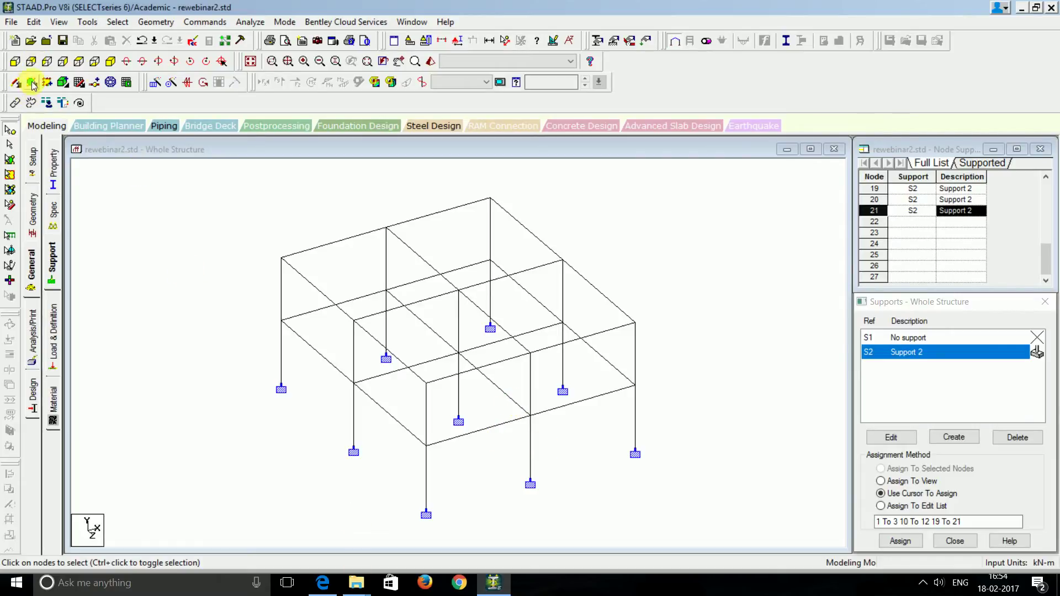
# Select the central roof node of the frame to check its coordinates in the node table, and accept the auto save
pyautogui.click(32, 232)
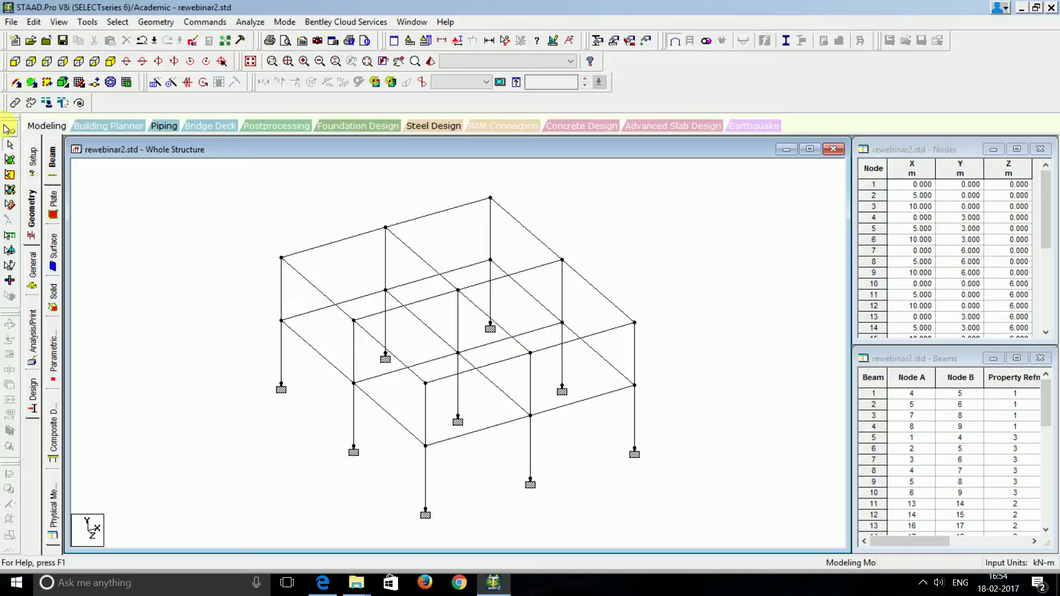
pyautogui.click(8, 130)
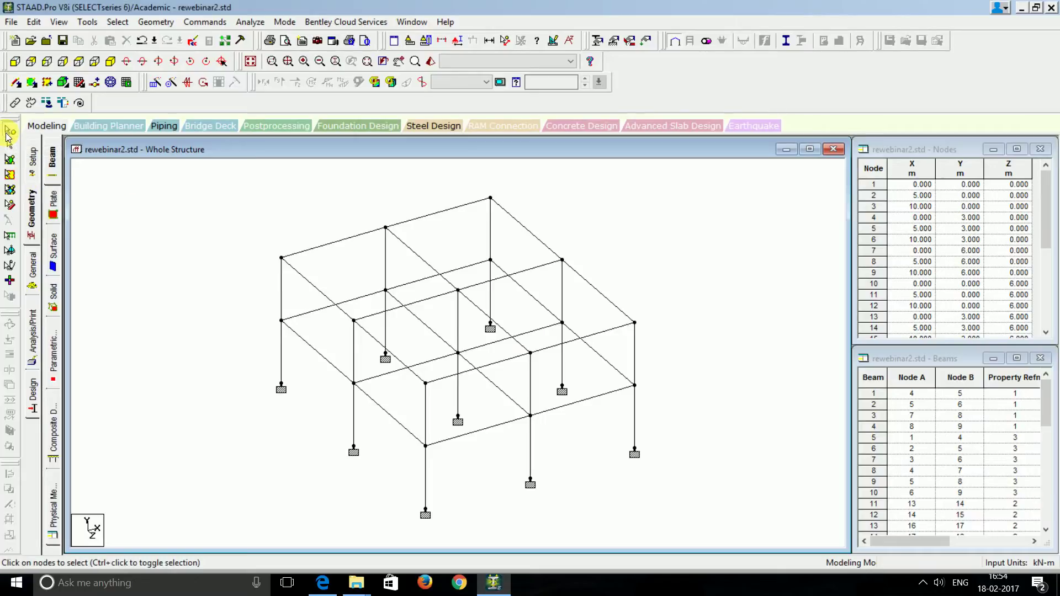
pyautogui.click(458, 291)
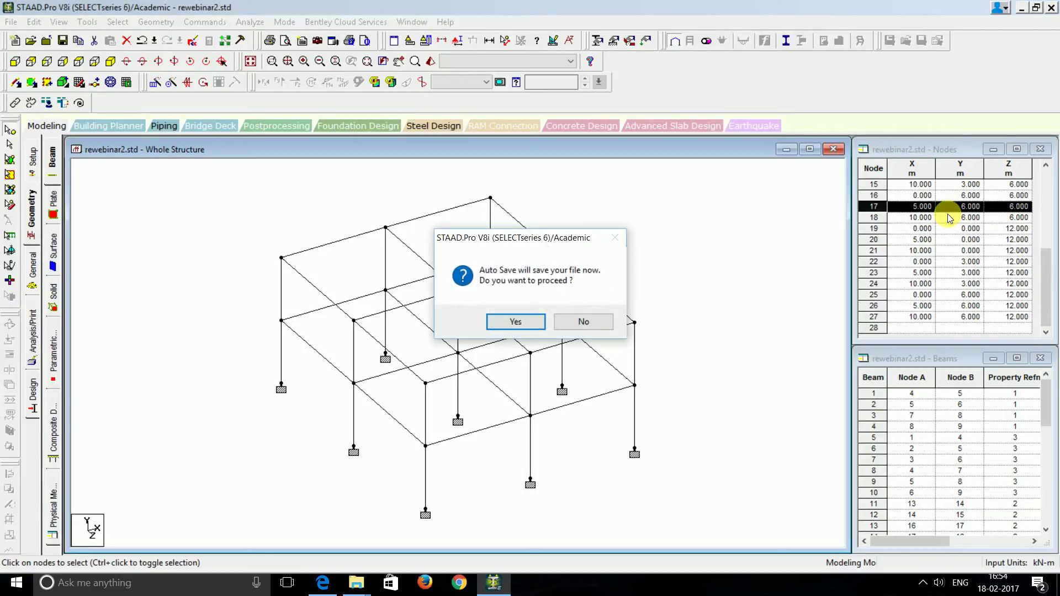
pyautogui.press('Return')
pyautogui.press('Return')
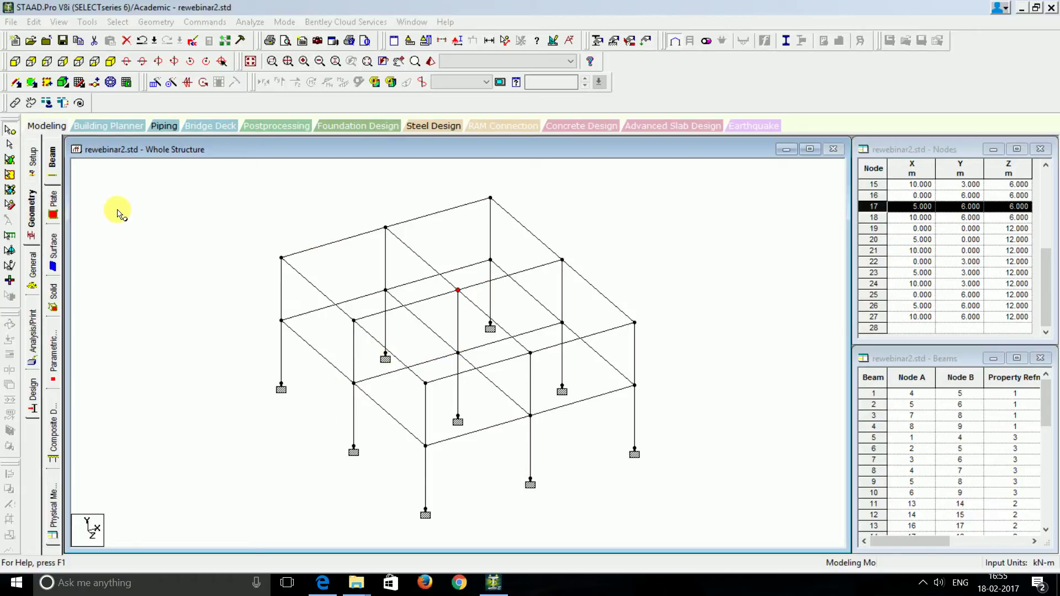
# Measure the node-to-node distances along the frame's full Z-direction and X-direction edges in plan, and return to the isometric view
pyautogui.click(16, 61)
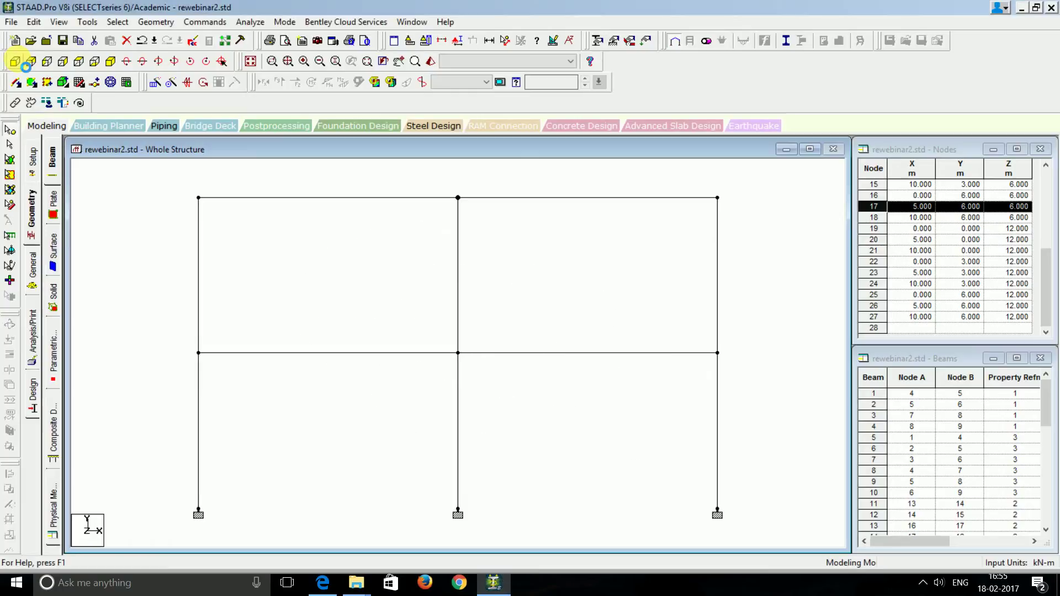
pyautogui.click(76, 64)
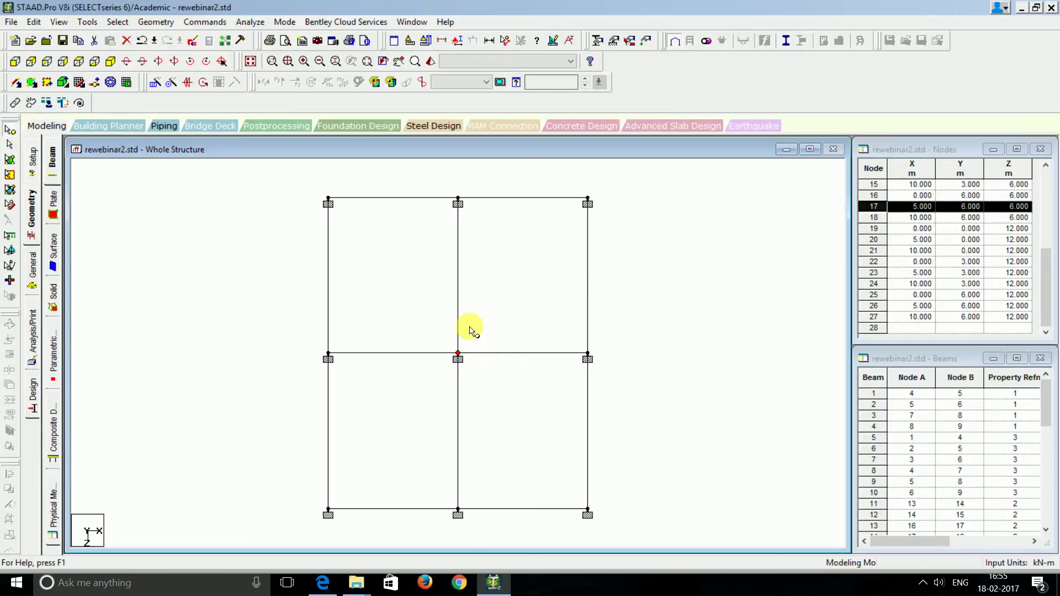
pyautogui.click(503, 45)
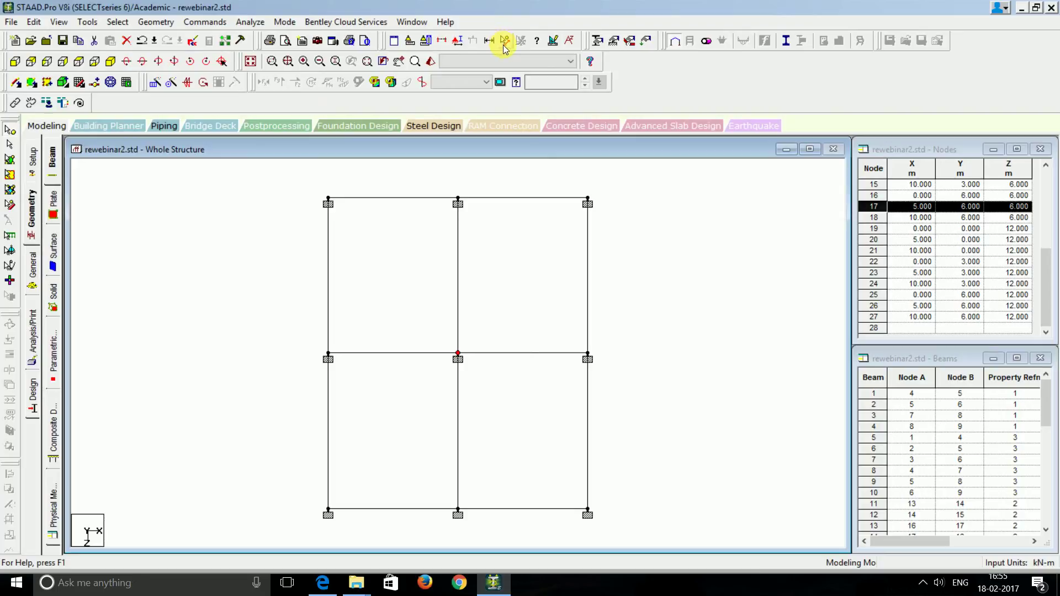
pyautogui.click(508, 43)
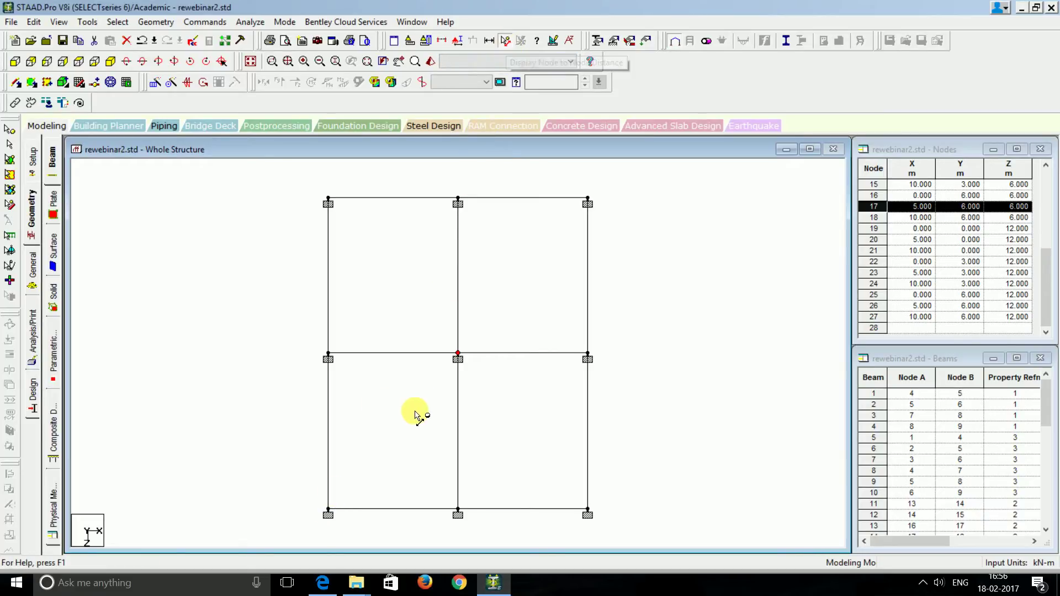
pyautogui.click(328, 509)
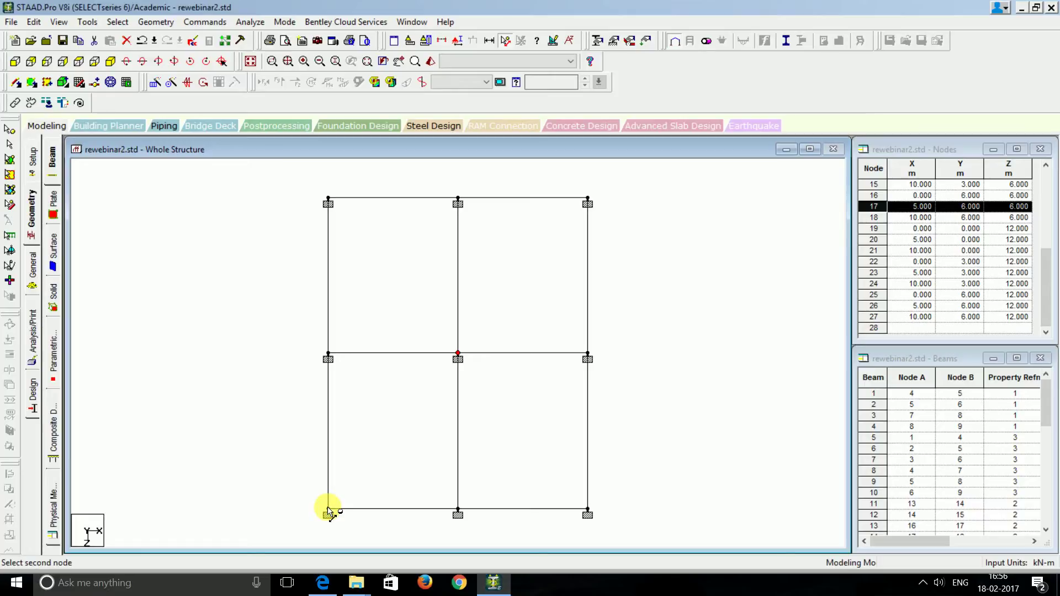
pyautogui.click(329, 198)
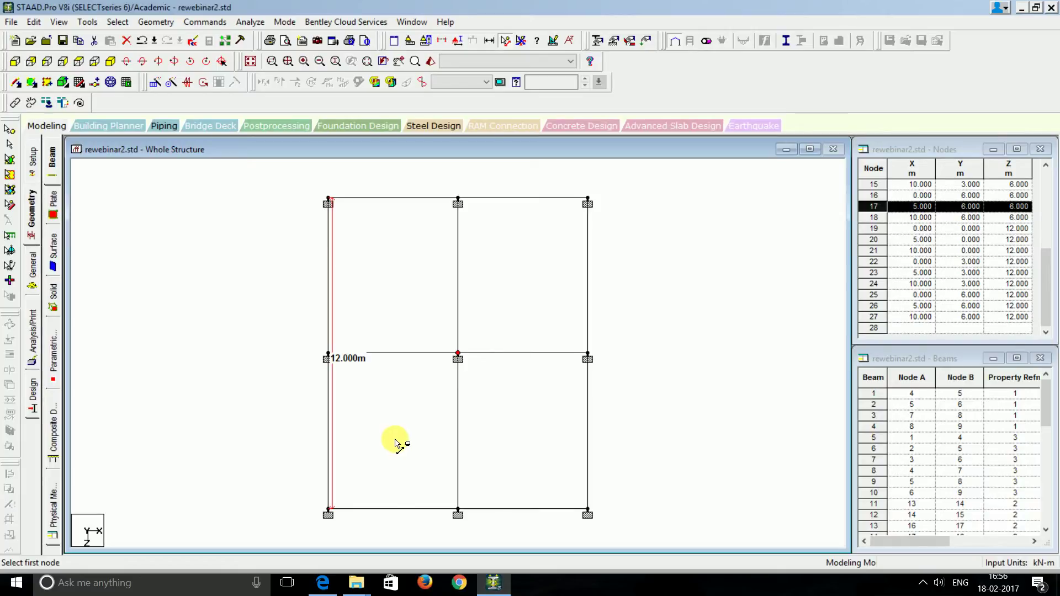
pyautogui.click(330, 199)
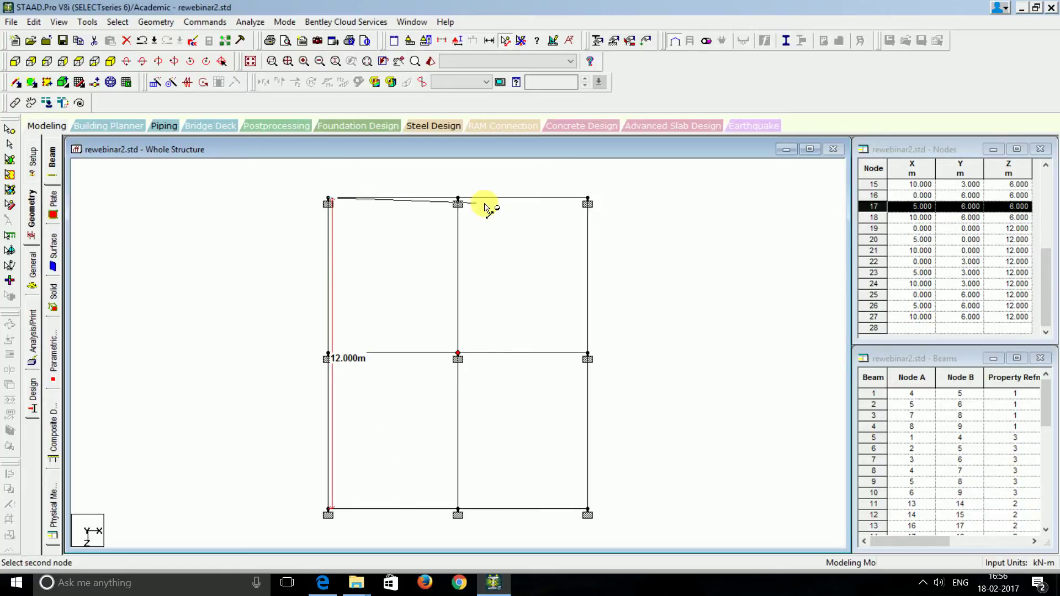
pyautogui.click(587, 200)
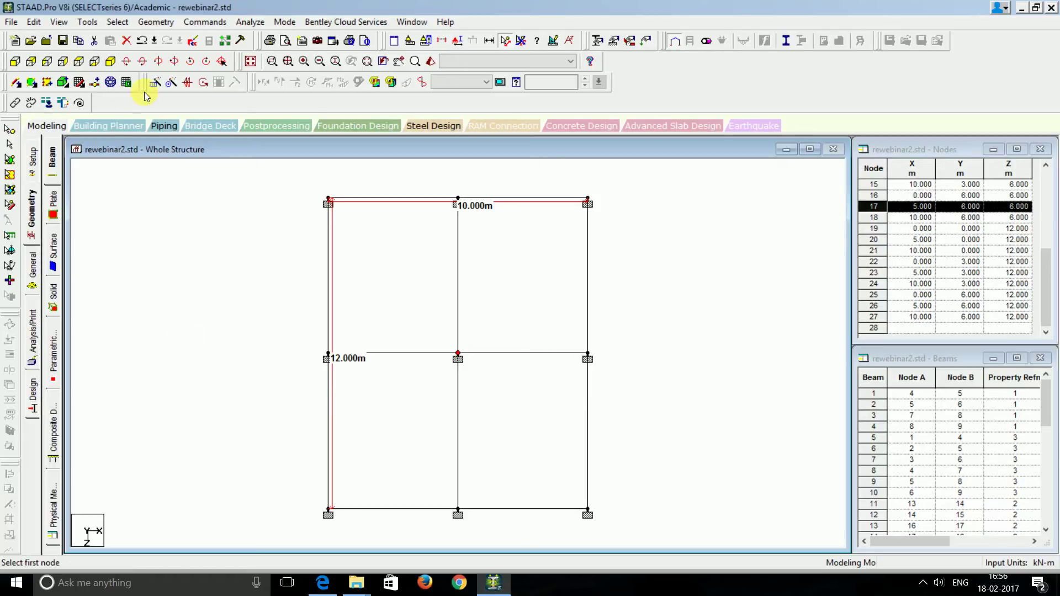
pyautogui.click(110, 61)
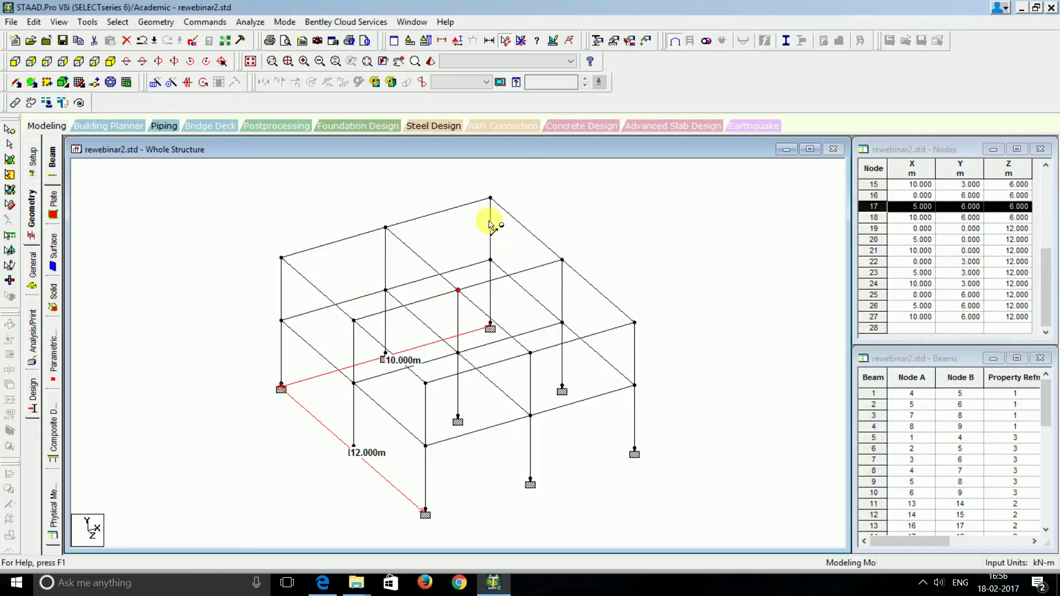
# Start the Structure Wizard and open the meshing parameters of the Spherical Surface prototype among the Surface/Plate Models
pyautogui.click(157, 22)
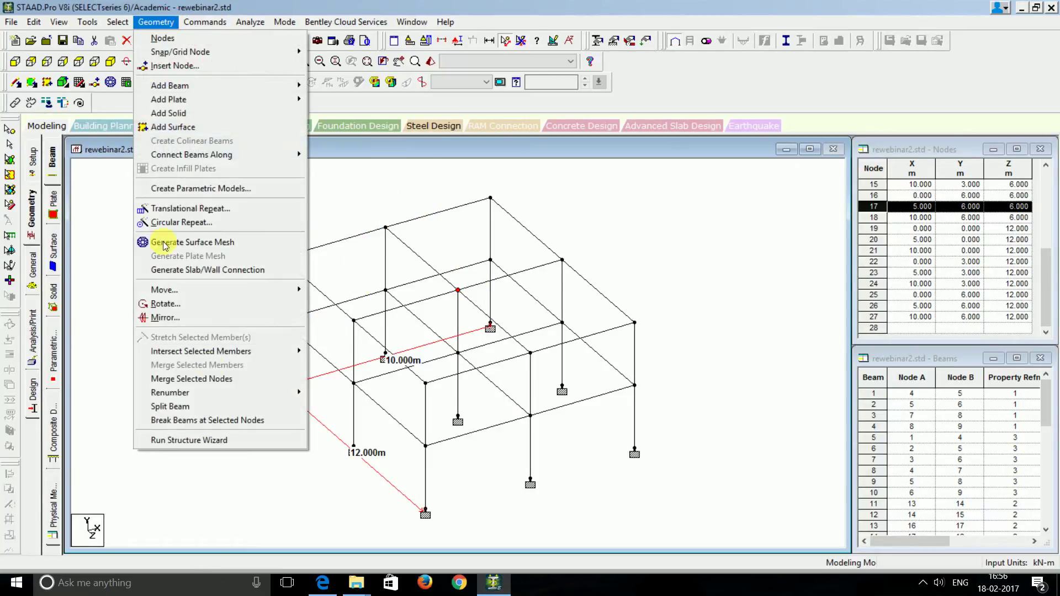
pyautogui.click(207, 445)
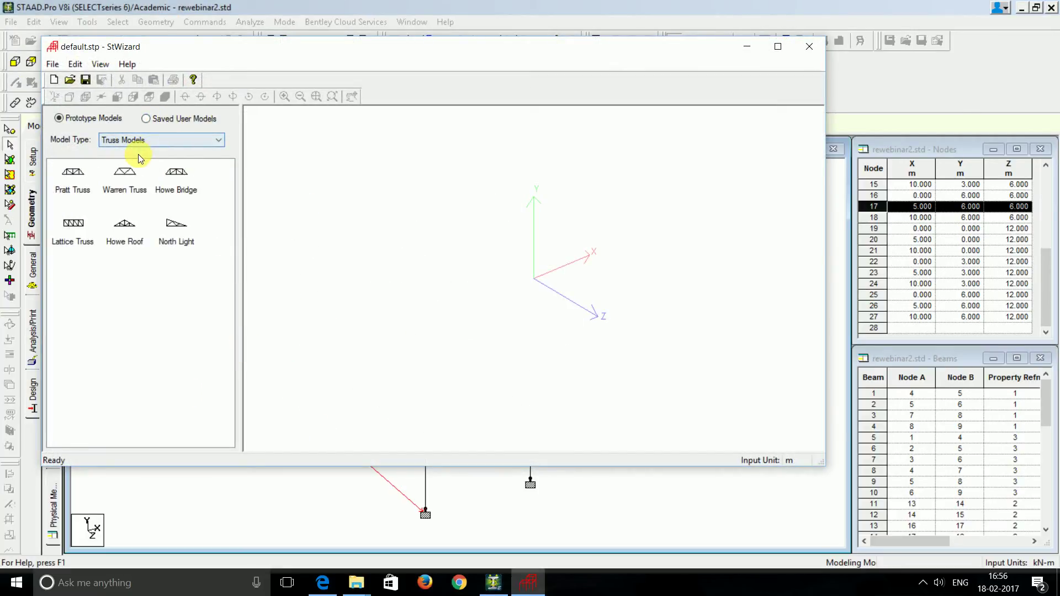
pyautogui.click(123, 141)
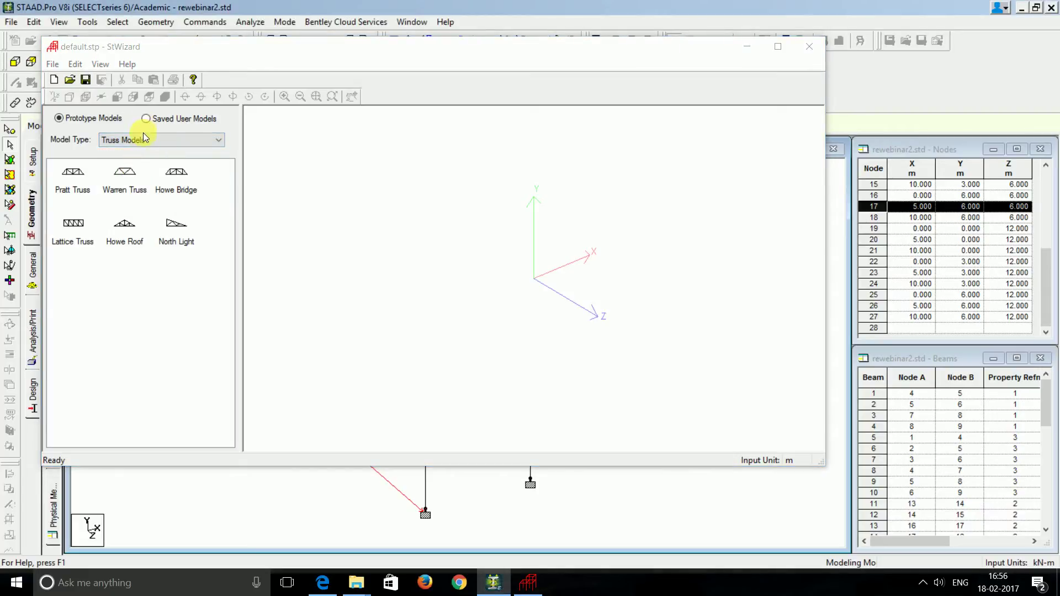
pyautogui.click(145, 141)
pyautogui.click(148, 170)
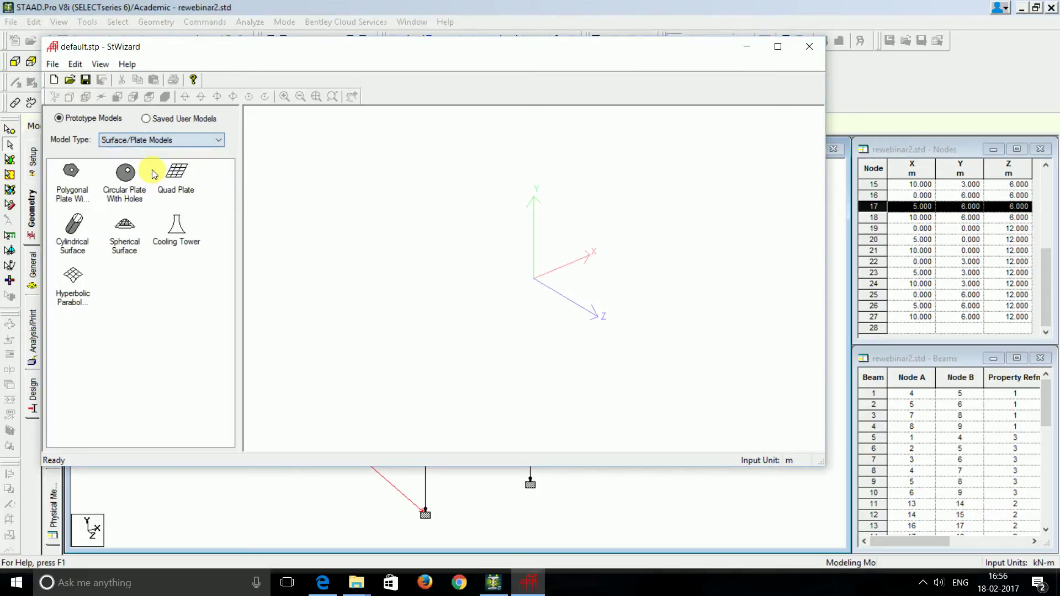
pyautogui.click(130, 233)
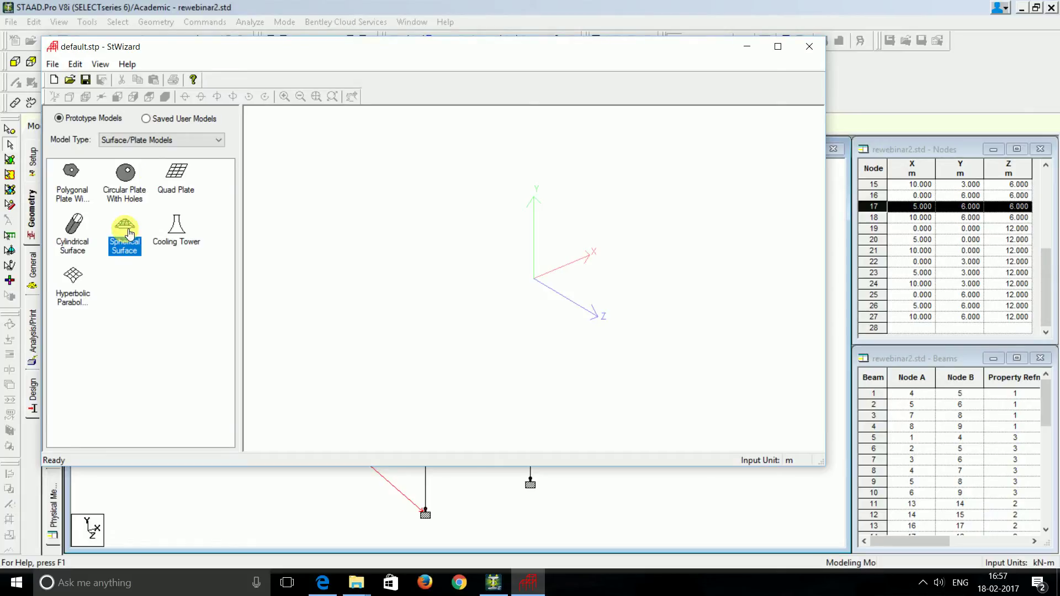
pyautogui.doubleClick(128, 233)
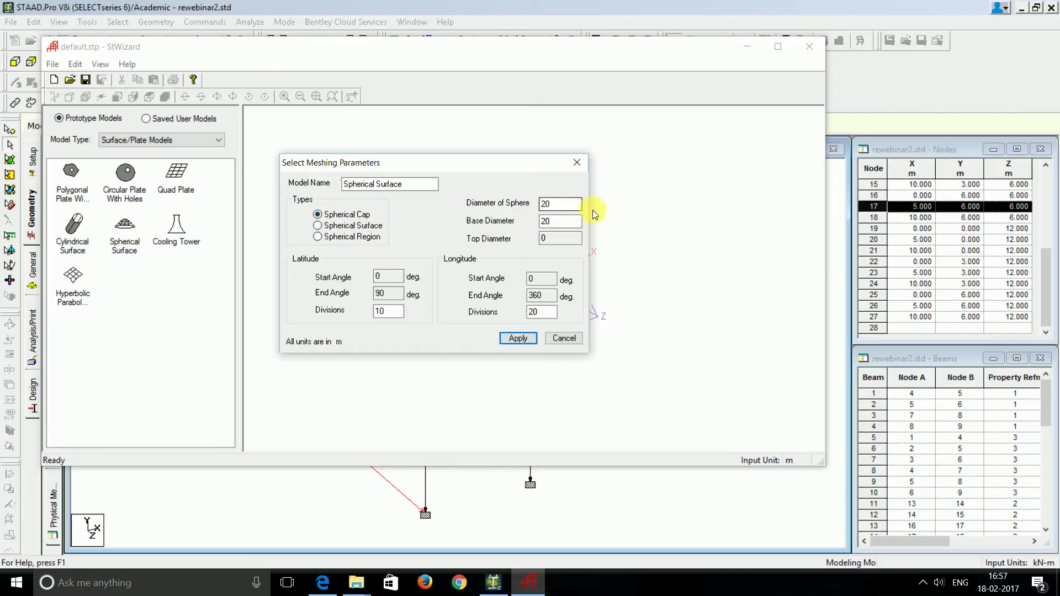
# Set the spherical cap's diameter of sphere to 10 m
pyautogui.click(564, 204)
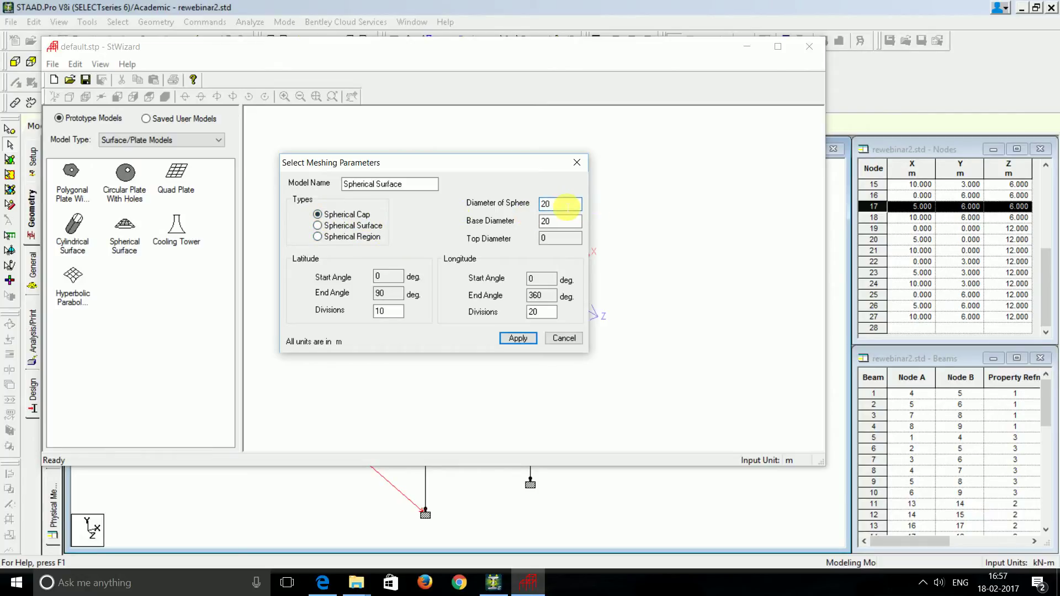
pyautogui.press('BackSpace')
pyautogui.press('BackSpace')
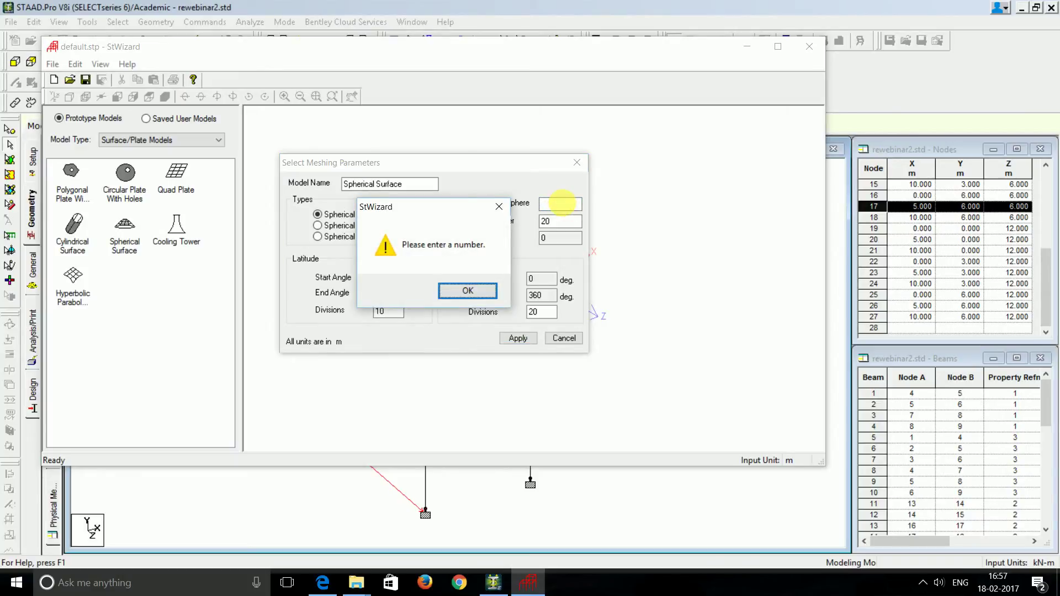
pyautogui.press('Return')
pyautogui.write('1')
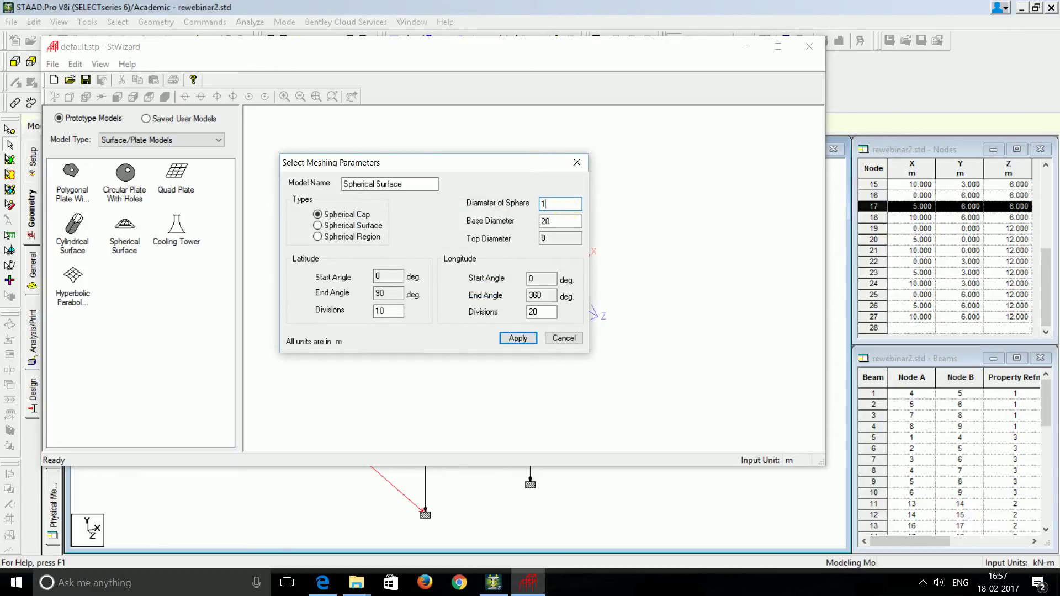
pyautogui.write('0')
# Set the spherical cap's base diameter to 10 m, generate the dome mesh, and inspect it from different angles
pyautogui.click(562, 226)
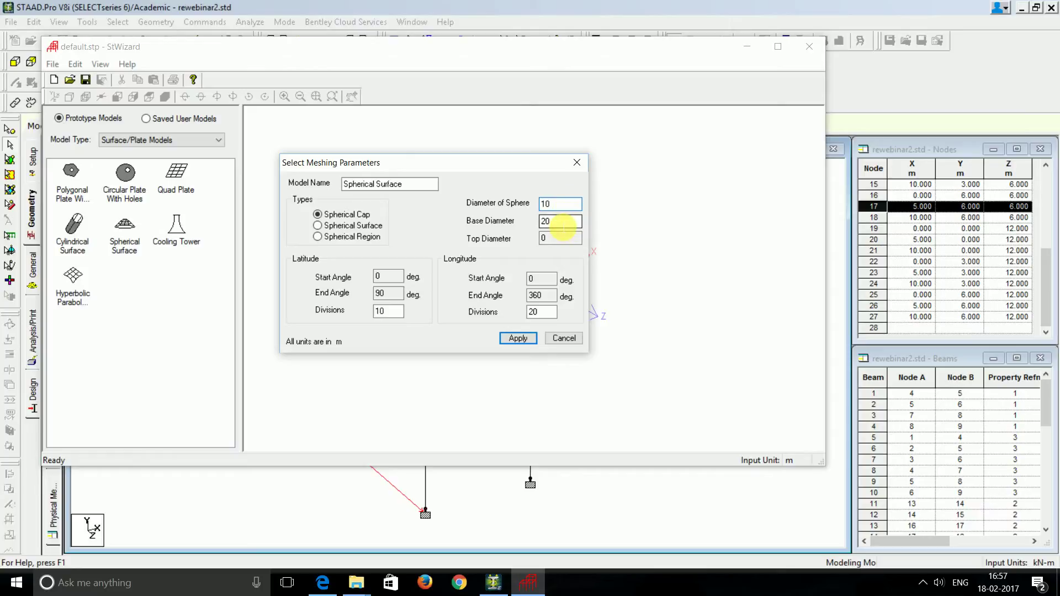
pyautogui.click(562, 224)
pyautogui.press('BackSpace')
pyautogui.press('BackSpace')
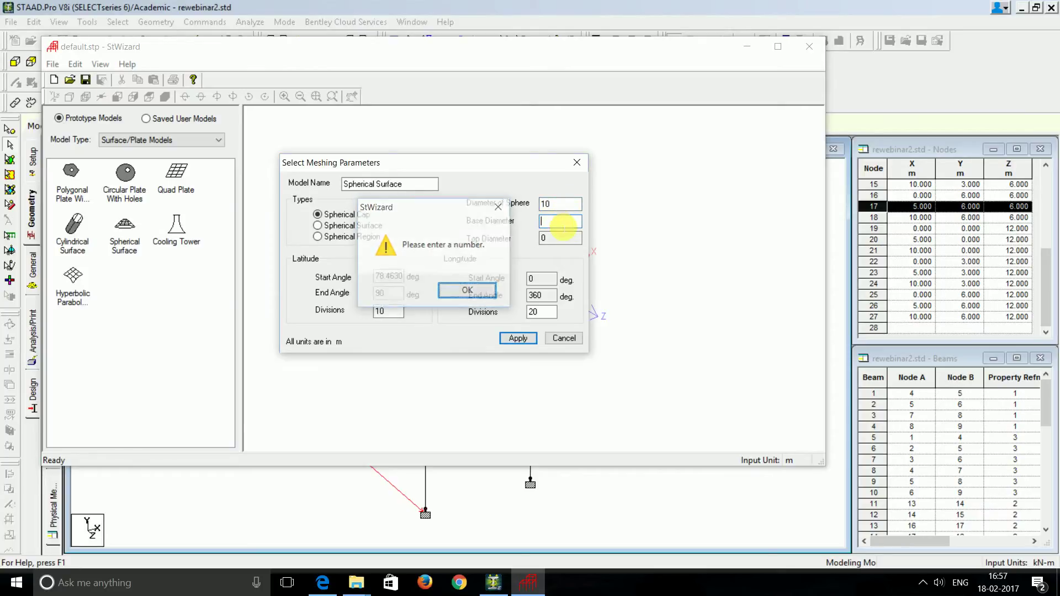
pyautogui.press('Return')
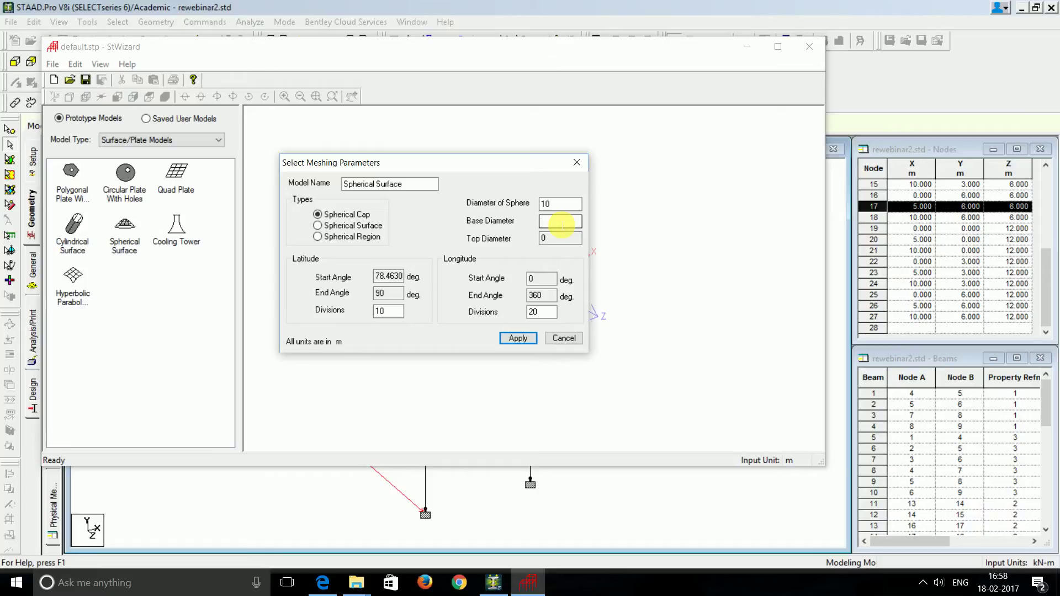
pyautogui.write('10')
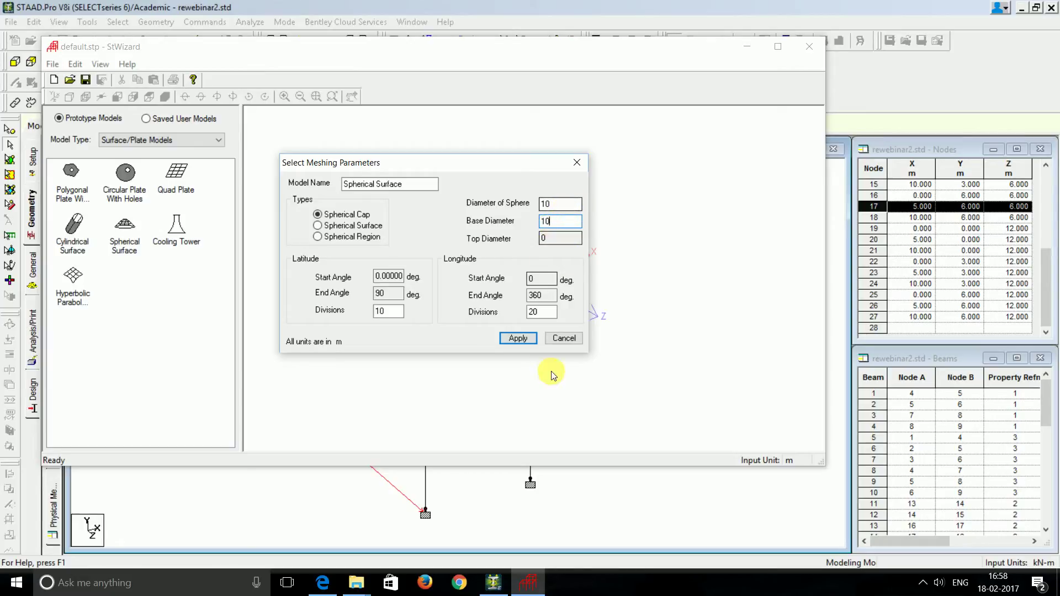
pyautogui.click(519, 338)
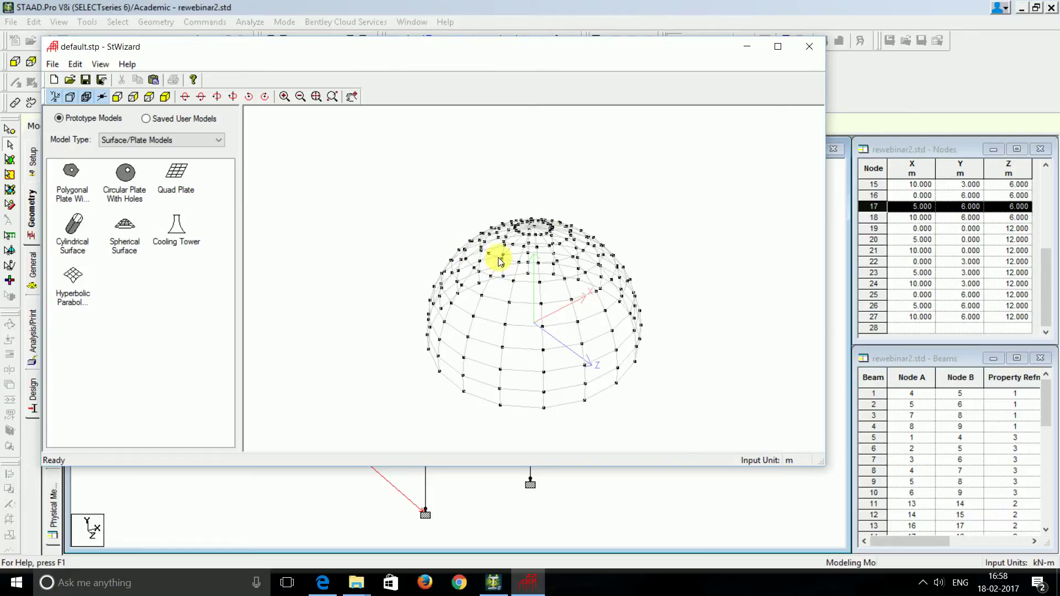
pyautogui.moveTo(516, 301); pyautogui.dragTo(523, 264)
pyautogui.moveTo(497, 213); pyautogui.dragTo(504, 334)
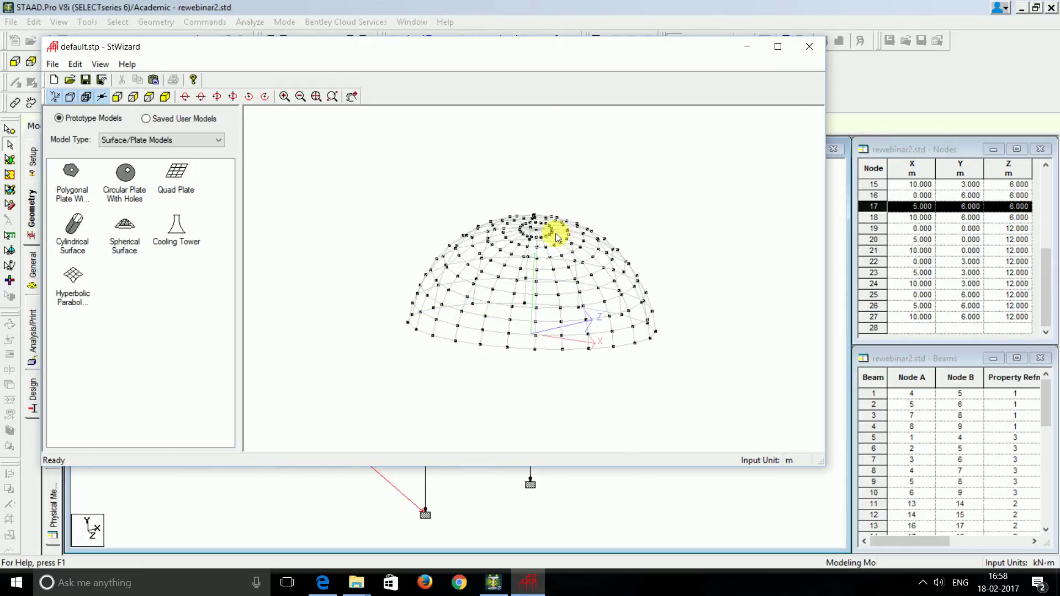
# Set the spherical cap's diameter of sphere to 15 m, regenerate the dome mesh and inspect its shape
pyautogui.moveTo(556, 230); pyautogui.dragTo(557, 321)
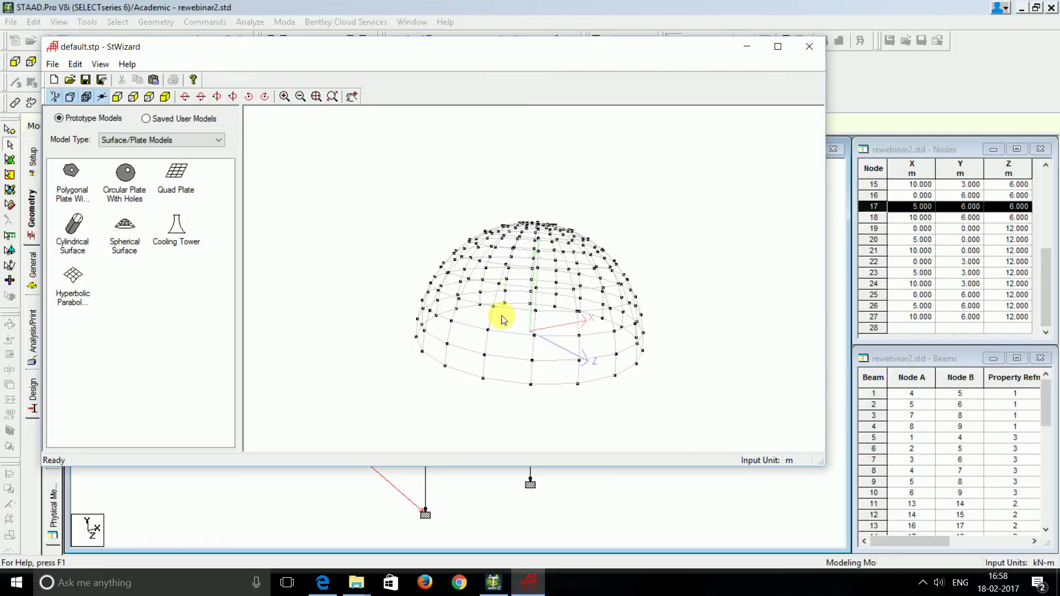
pyautogui.moveTo(497, 308); pyautogui.dragTo(505, 285)
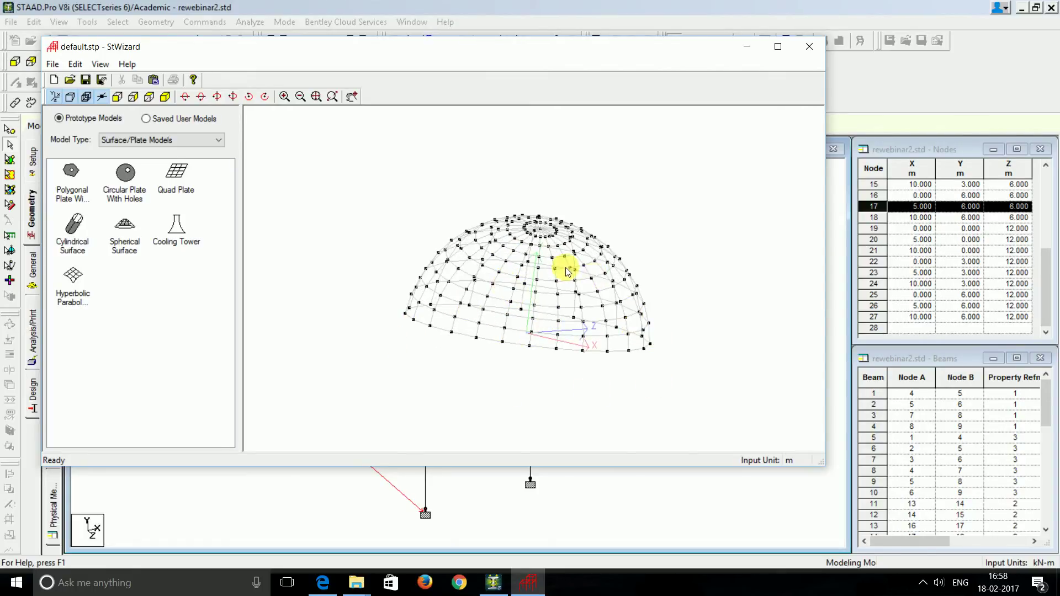
pyautogui.moveTo(568, 267); pyautogui.dragTo(566, 324)
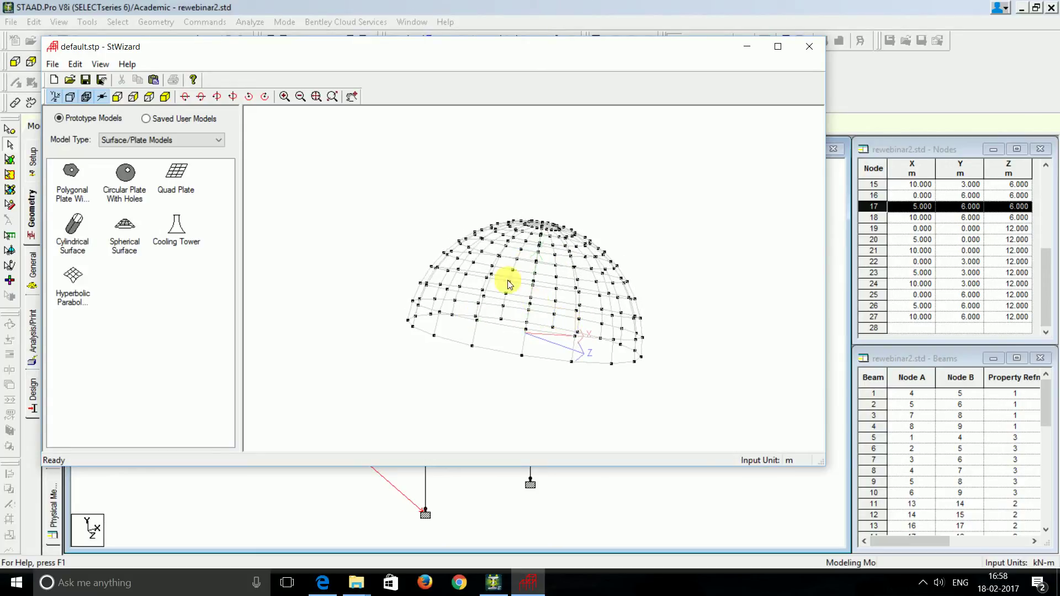
pyautogui.doubleClick(125, 227)
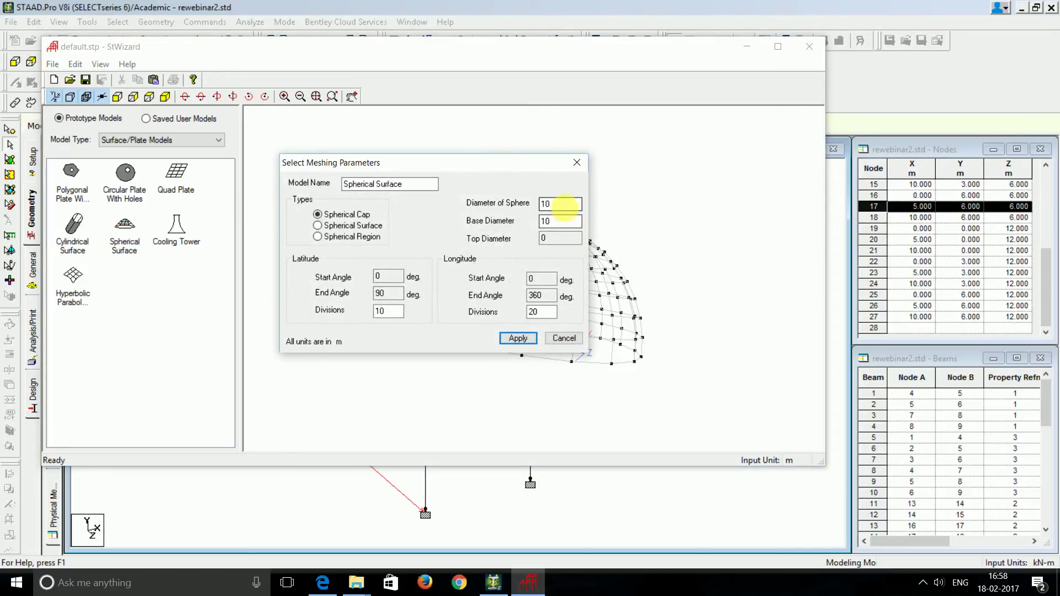
pyautogui.press('BackSpace')
pyautogui.press('BackSpace')
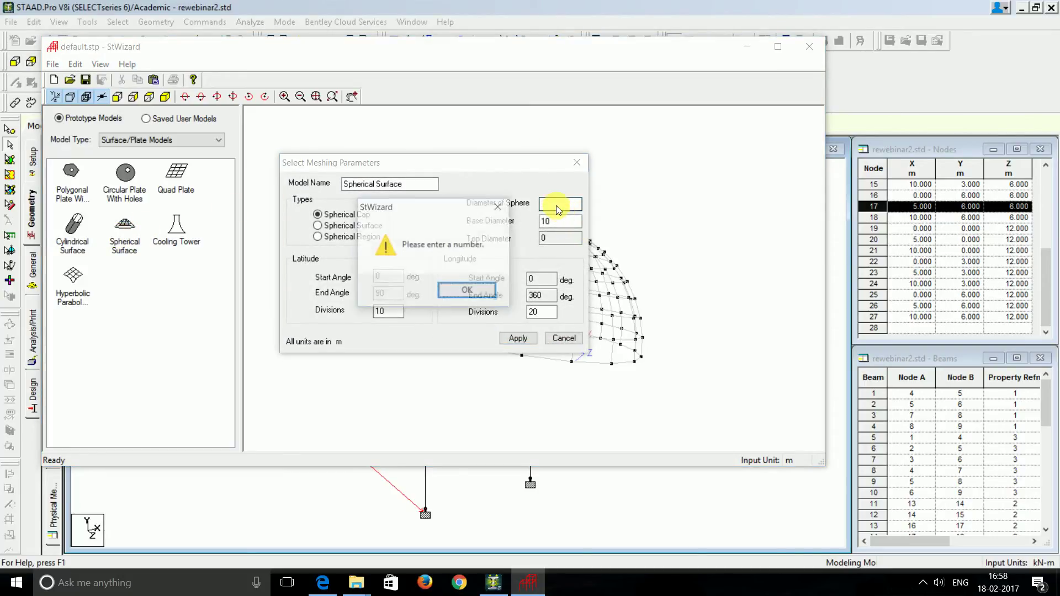
pyautogui.press('Return')
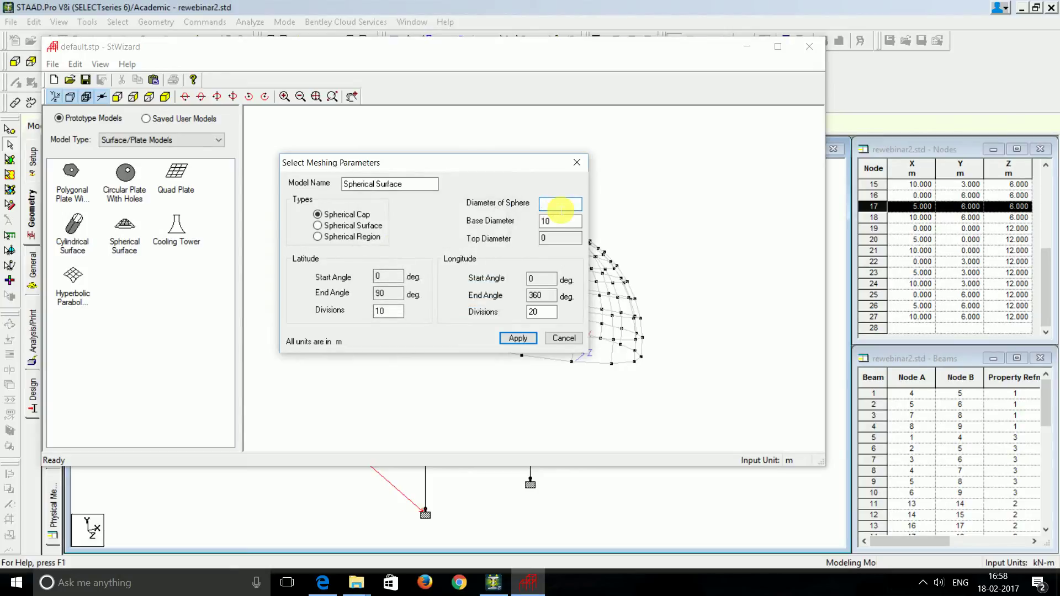
pyautogui.write('15')
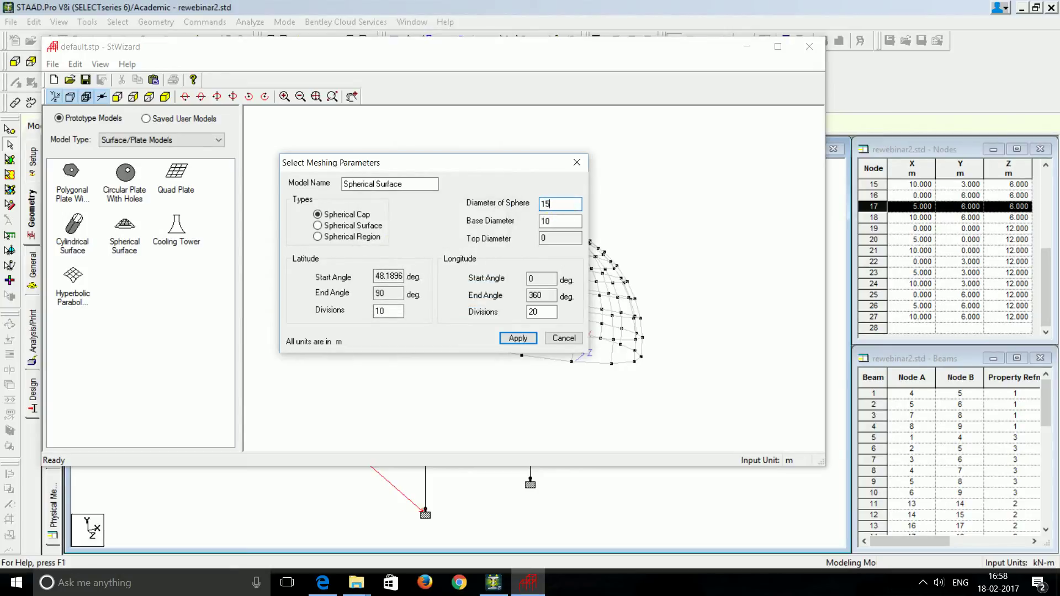
pyautogui.click(518, 339)
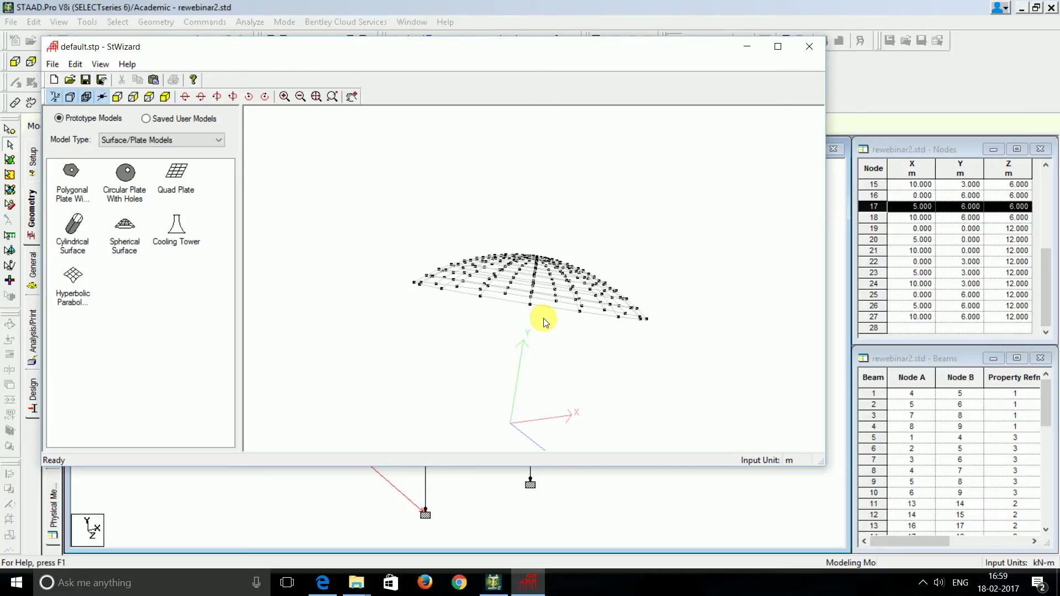
pyautogui.moveTo(544, 293); pyautogui.dragTo(567, 307)
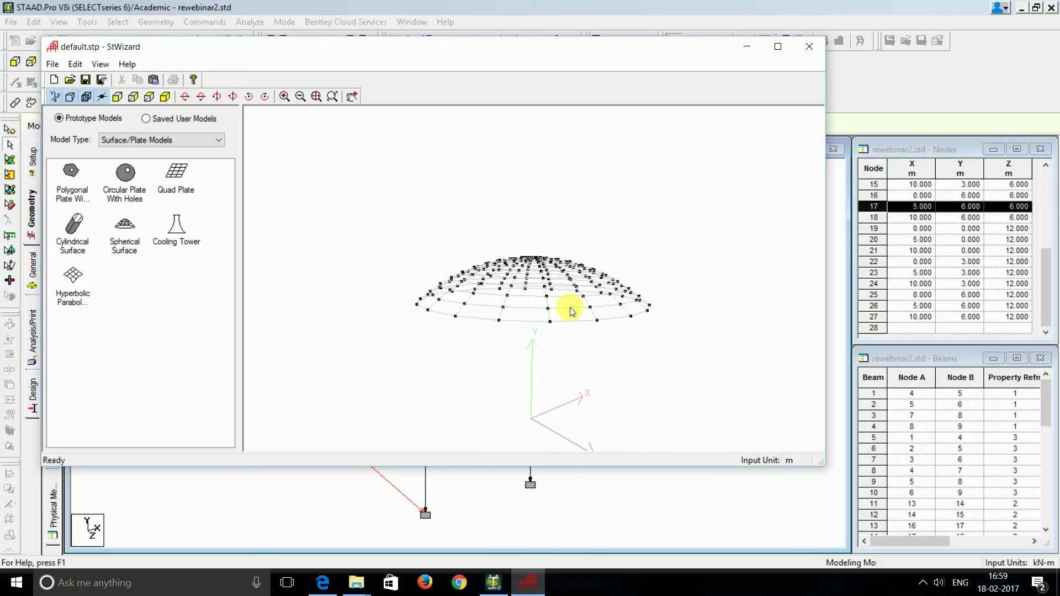
# Try to set the spherical cap's diameter of sphere back to 10 m with the existing base diameter
pyautogui.doubleClick(132, 227)
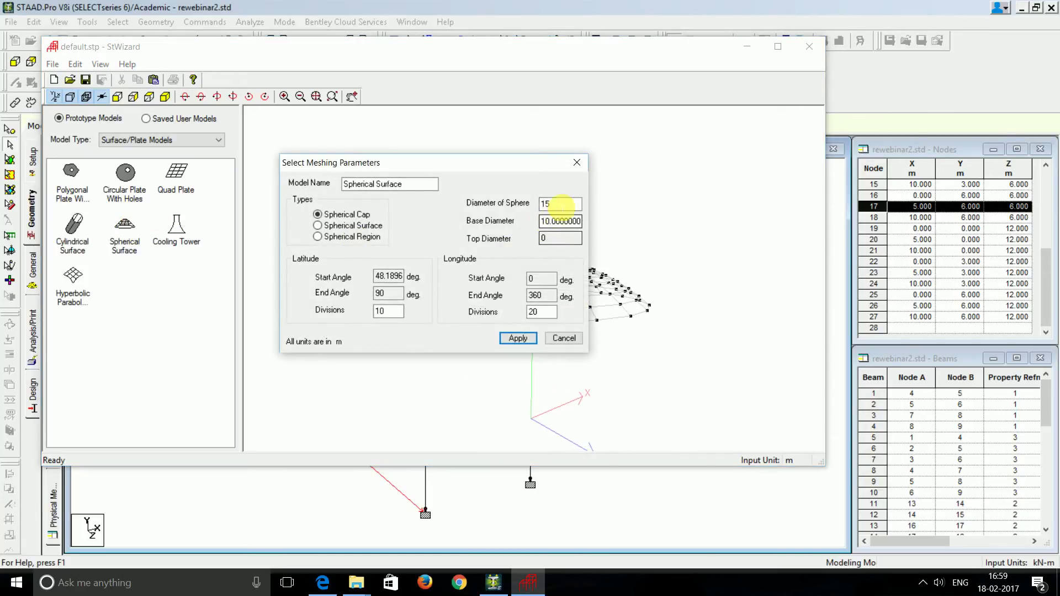
pyautogui.doubleClick(557, 204)
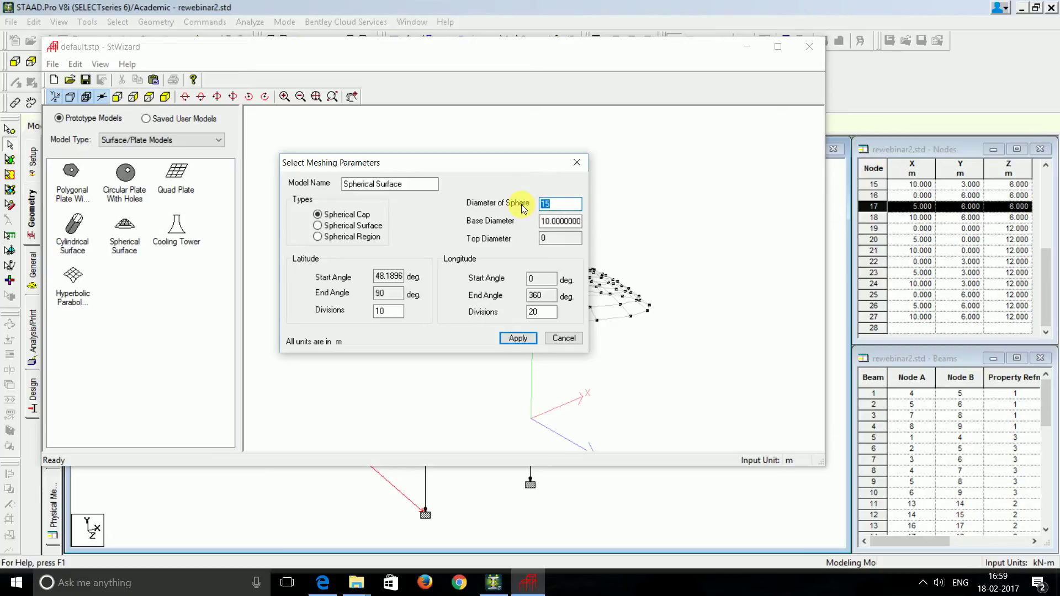
pyautogui.write('1')
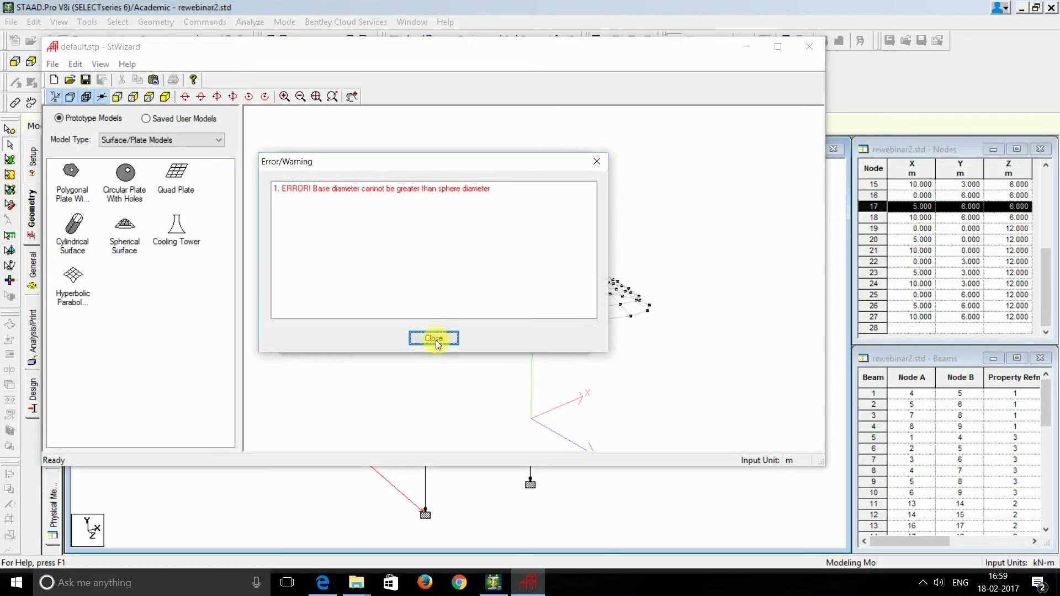
pyautogui.click(435, 340)
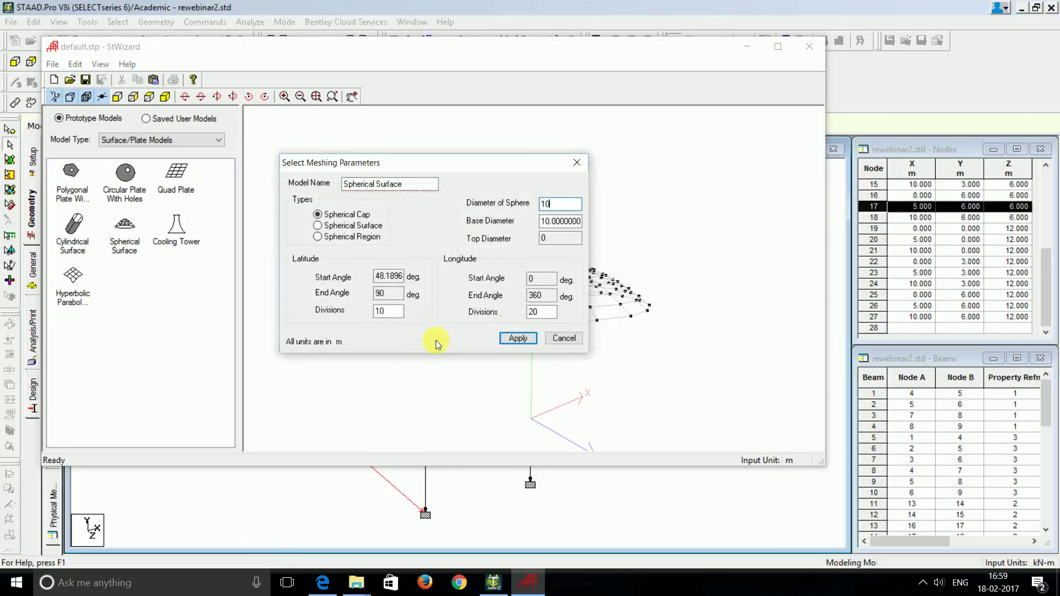
pyautogui.click(516, 339)
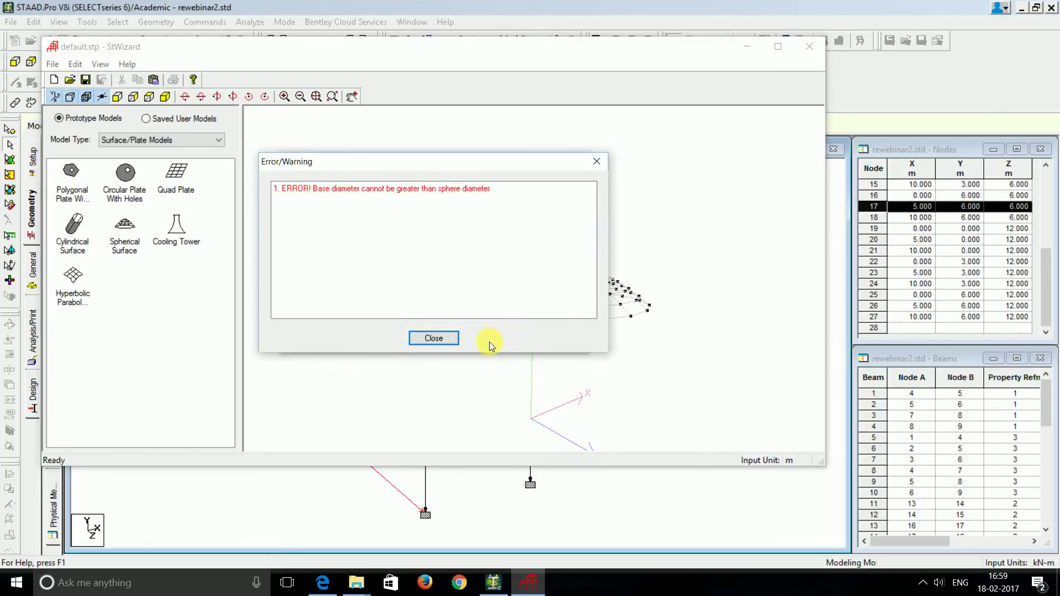
pyautogui.click(431, 339)
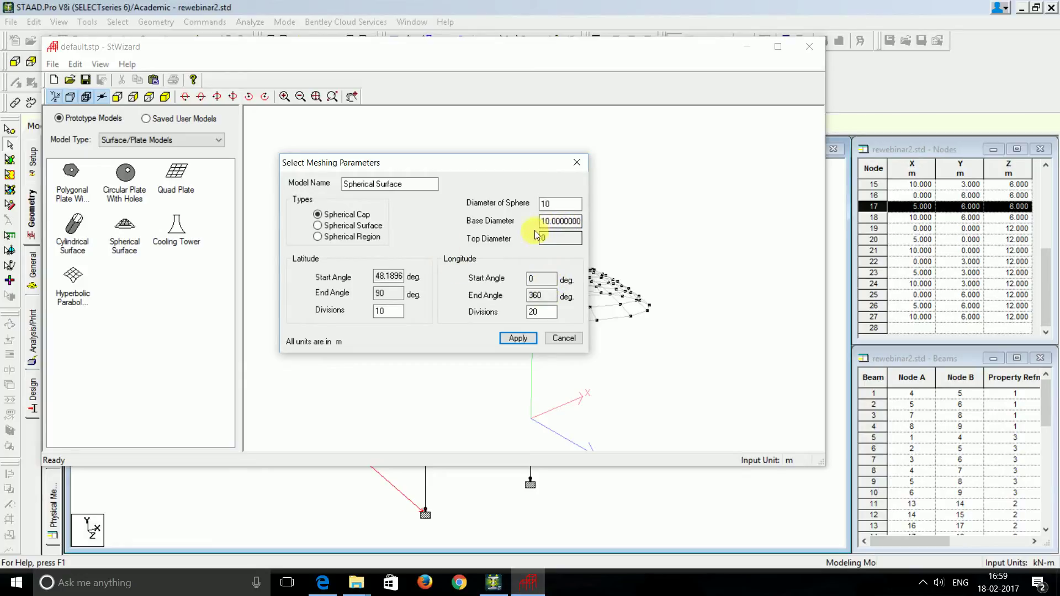
pyautogui.click(561, 339)
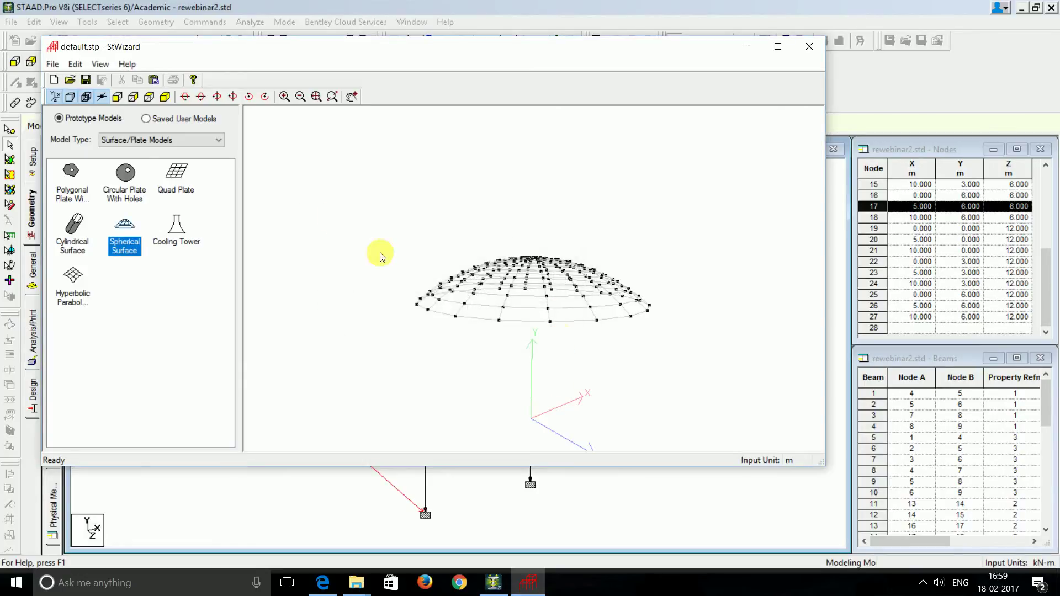
# Leave the meshing parameters unchanged, close the Structure Wizard and discard the flattened dome by cancelling its transfer into the model
pyautogui.doubleClick(125, 229)
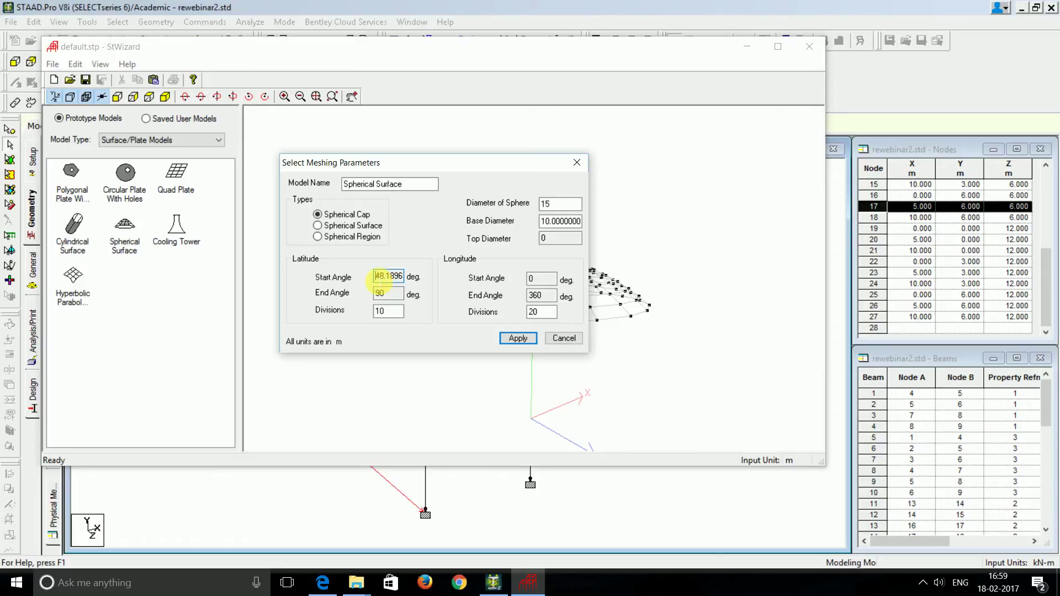
pyautogui.click(559, 340)
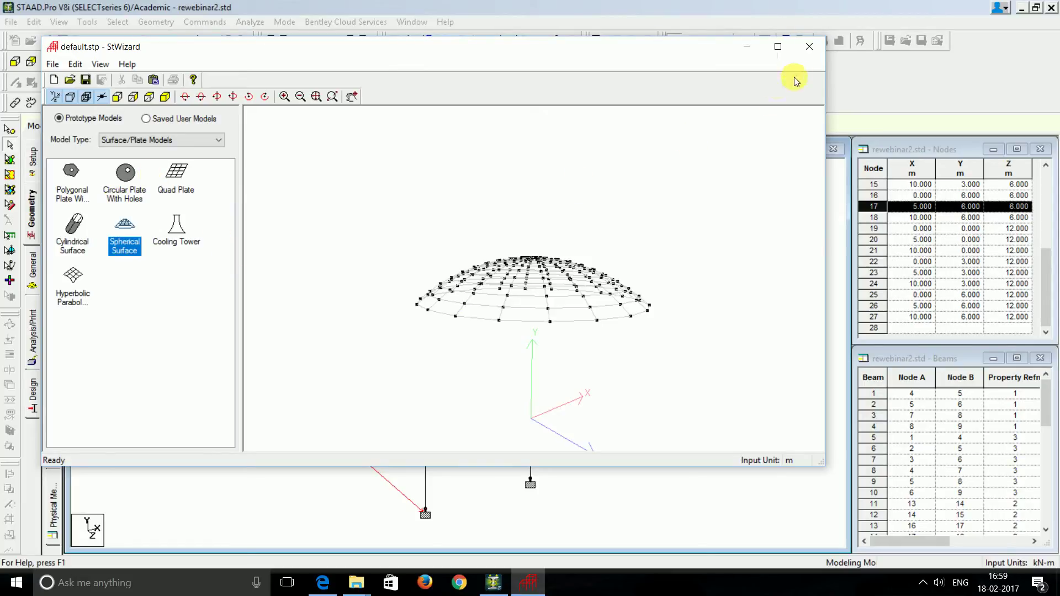
pyautogui.click(804, 54)
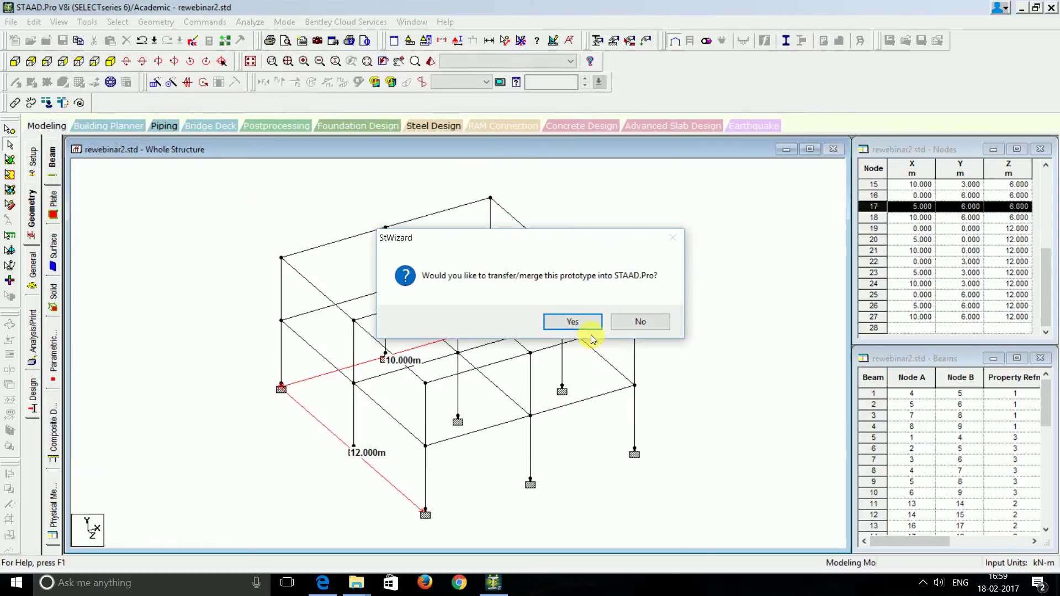
pyautogui.click(584, 328)
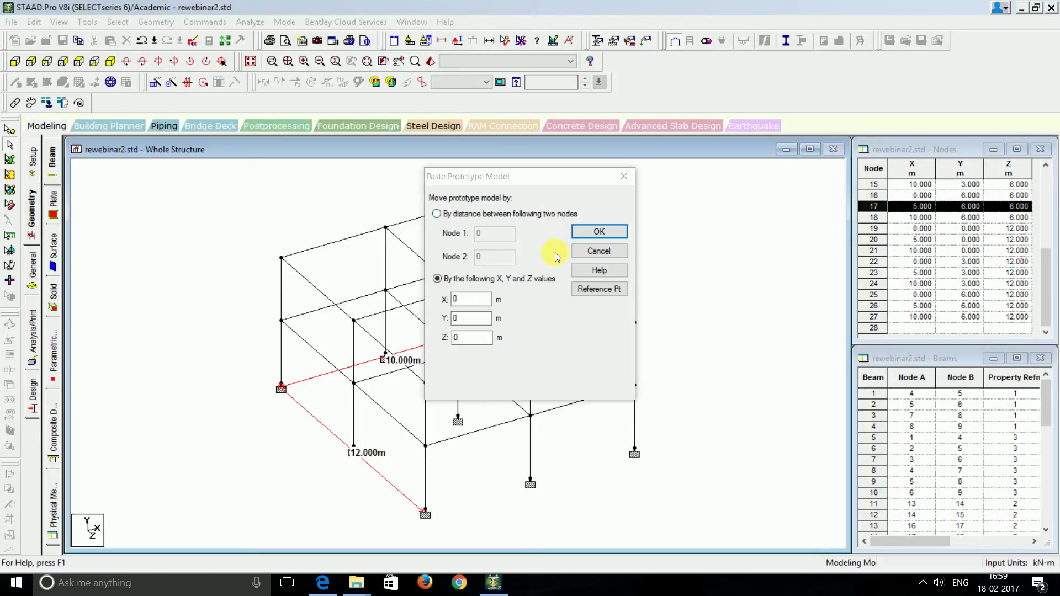
pyautogui.click(624, 177)
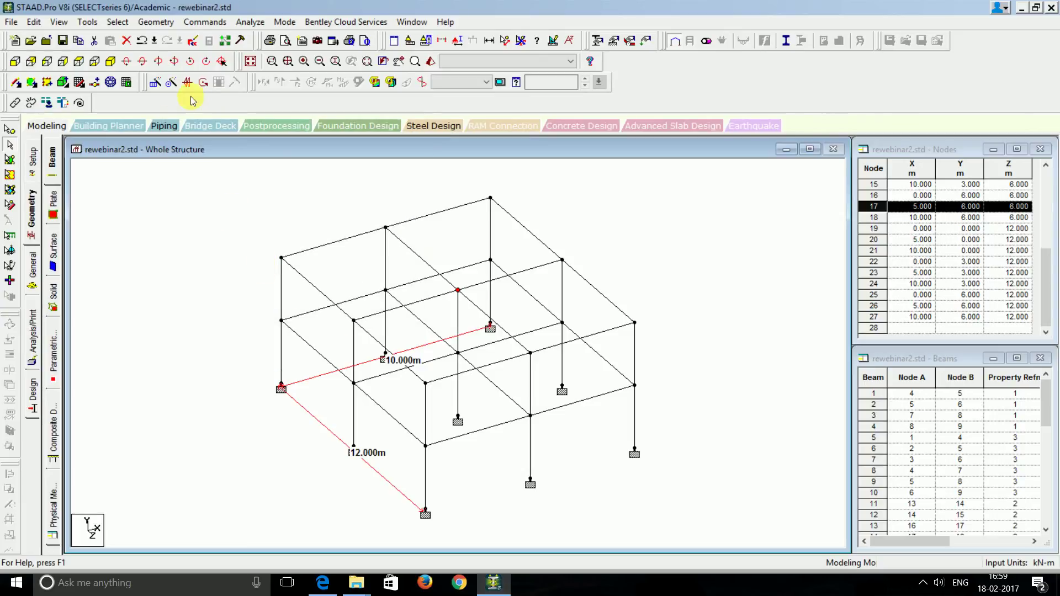
# Restart the Structure Wizard and open the meshing parameters of the Spherical Surface prototype among the Surface/Plate Models
pyautogui.click(156, 21)
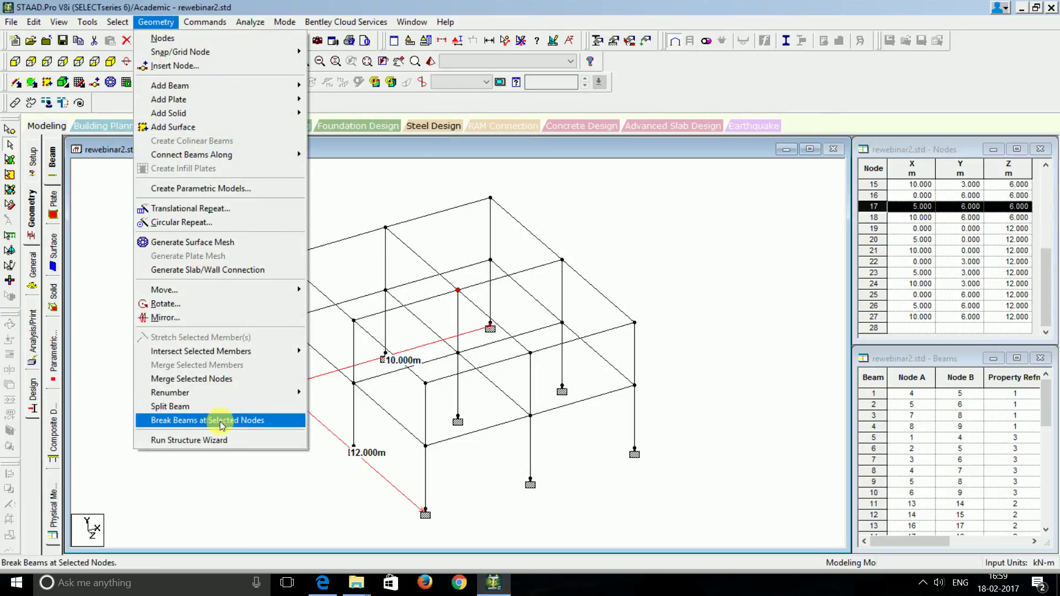
pyautogui.click(223, 440)
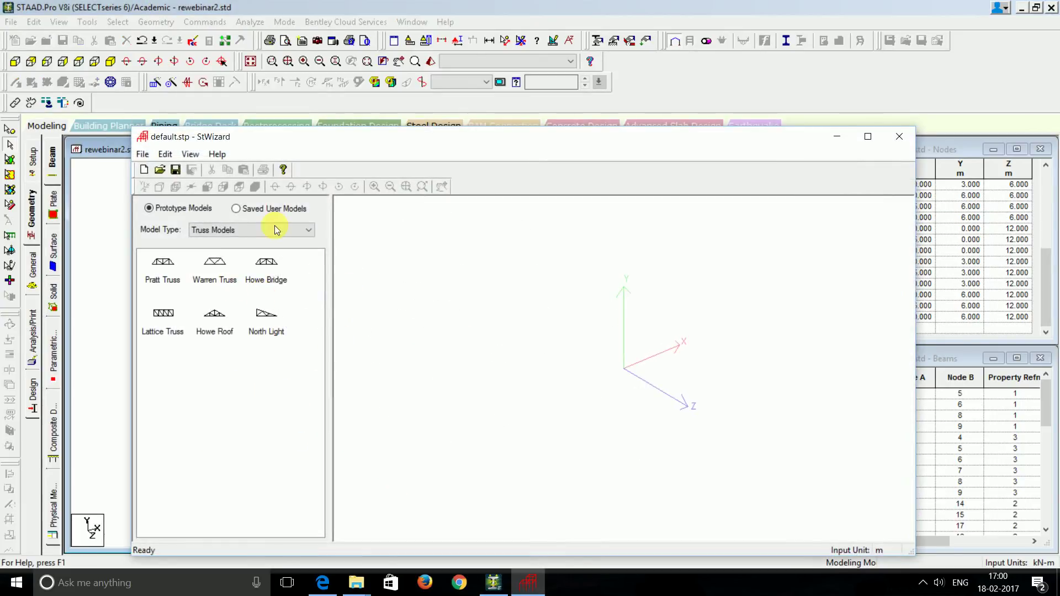
pyautogui.click(277, 230)
pyautogui.click(269, 263)
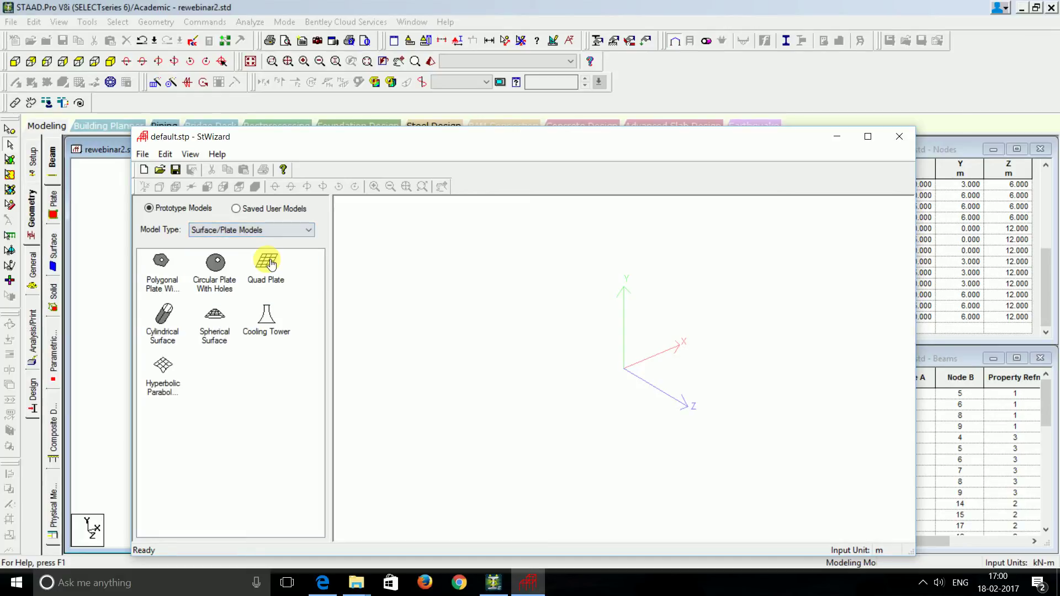
pyautogui.doubleClick(223, 316)
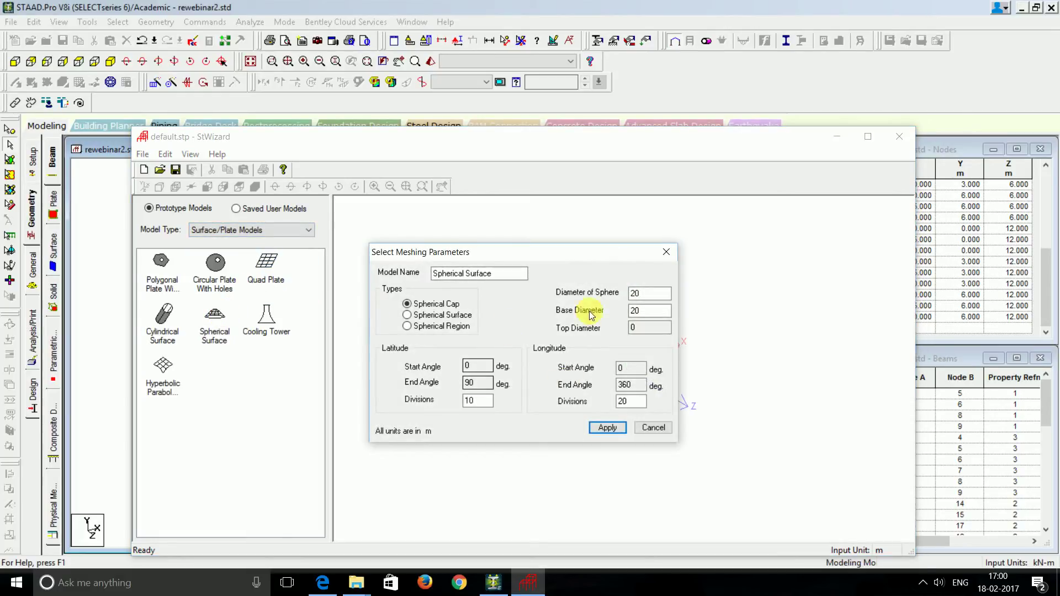
# Set the spherical cap's diameter of sphere and base diameter to 10 m and generate the dome mesh
pyautogui.click(654, 296)
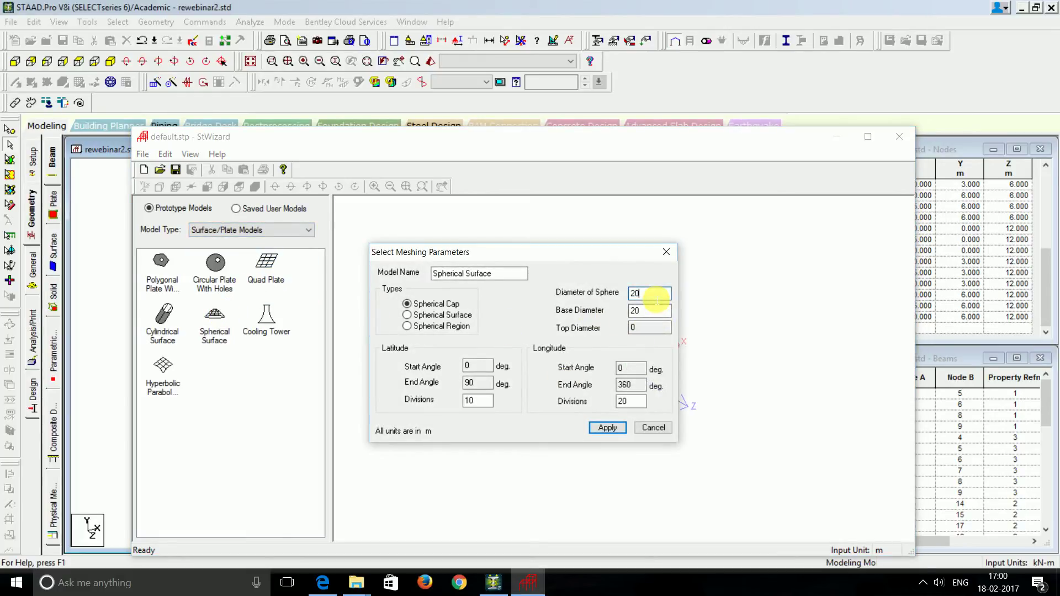
pyautogui.press('BackSpace')
pyautogui.press('Return')
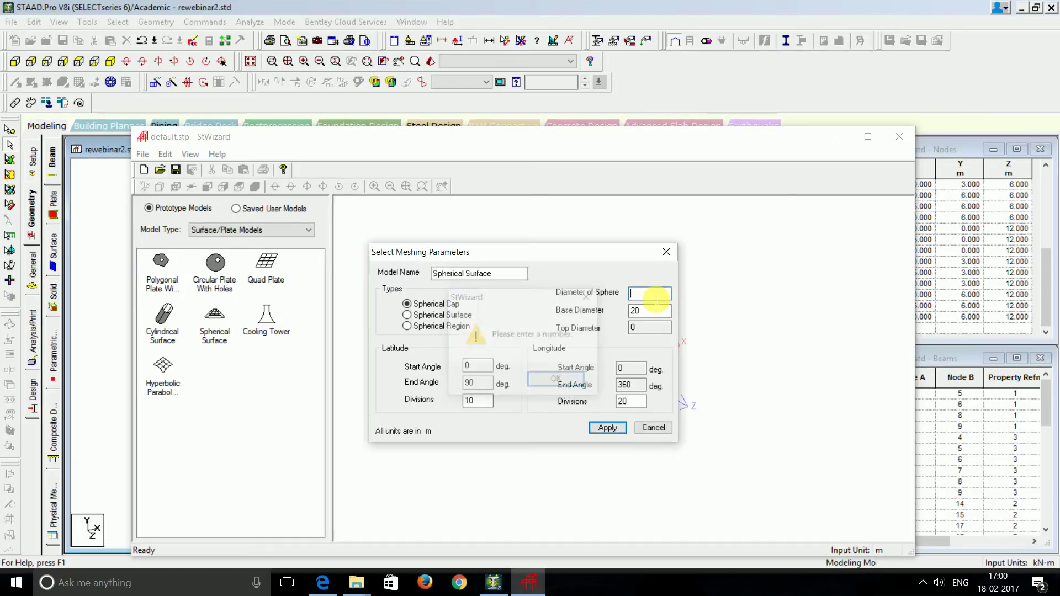
pyautogui.click(650, 312)
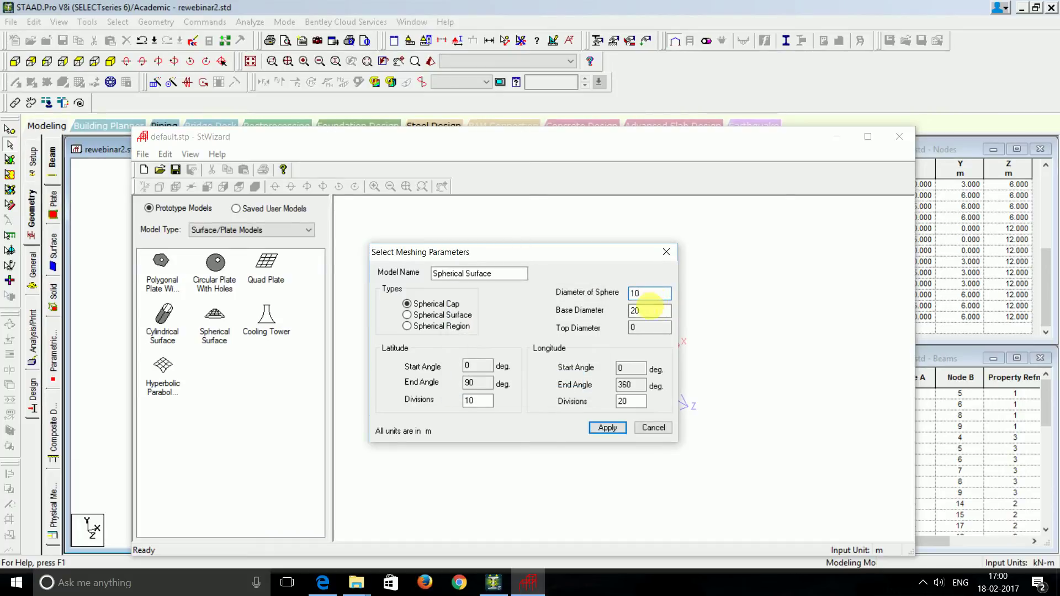
pyautogui.press('BackSpace')
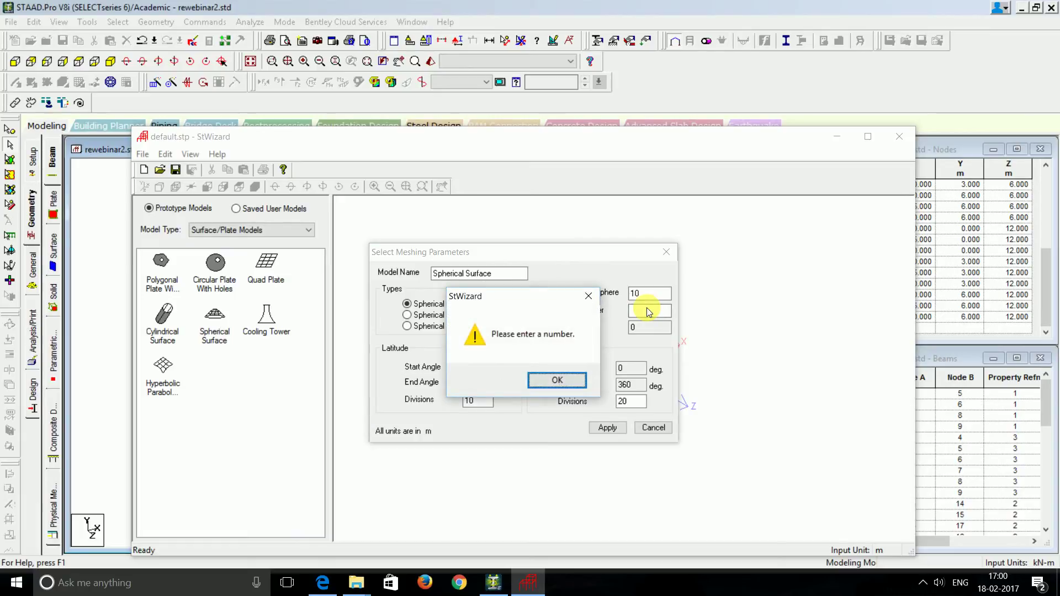
pyautogui.press('Return')
pyautogui.write('10')
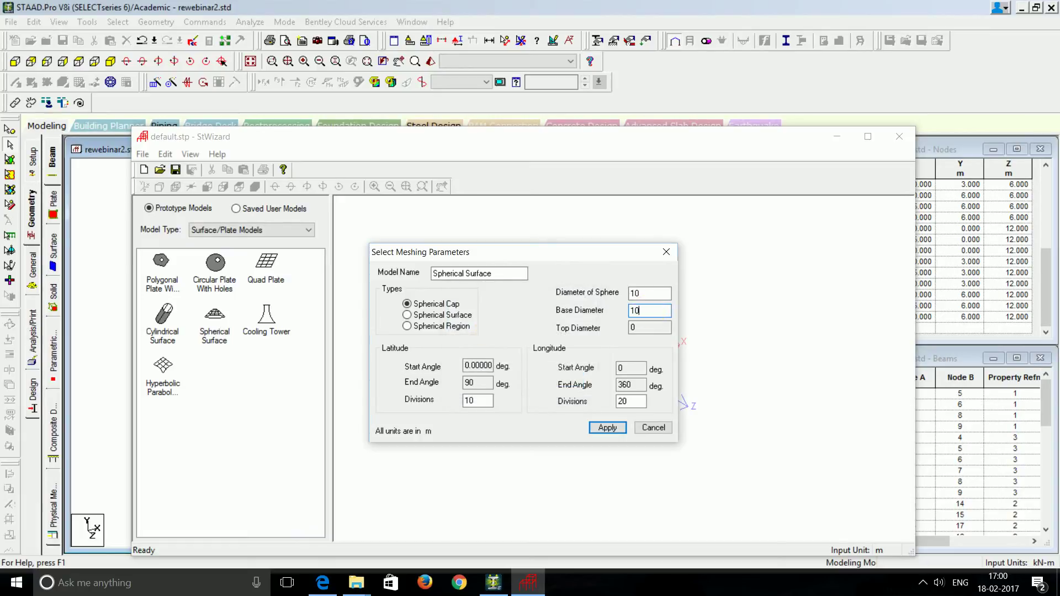
pyautogui.click(614, 430)
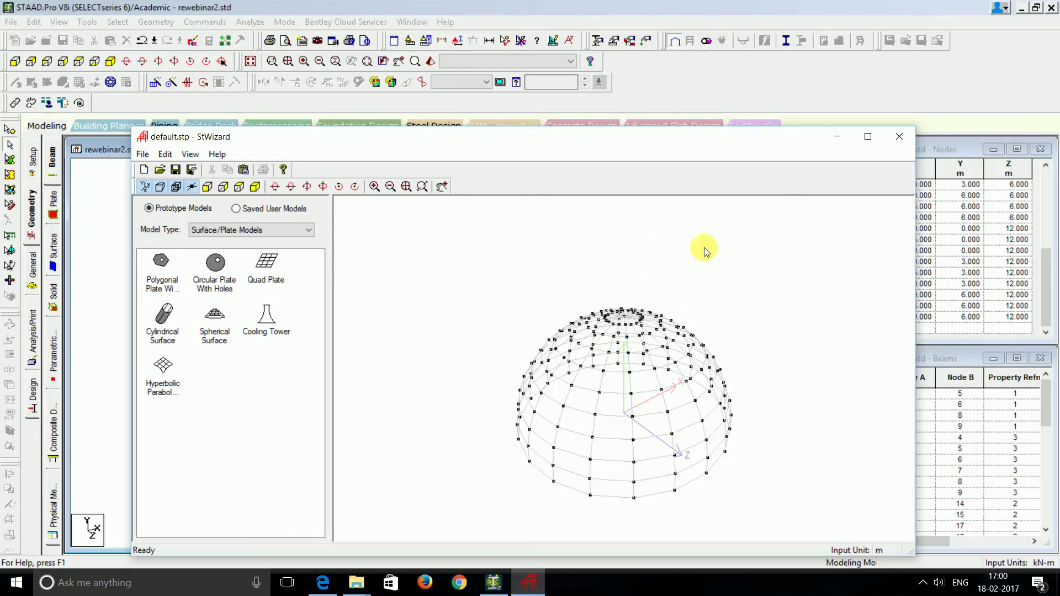
# Close the Structure Wizard and merge the spherical dome into the frame, moved by X 5 m, Y 6 m and Z 6 m
pyautogui.click(899, 137)
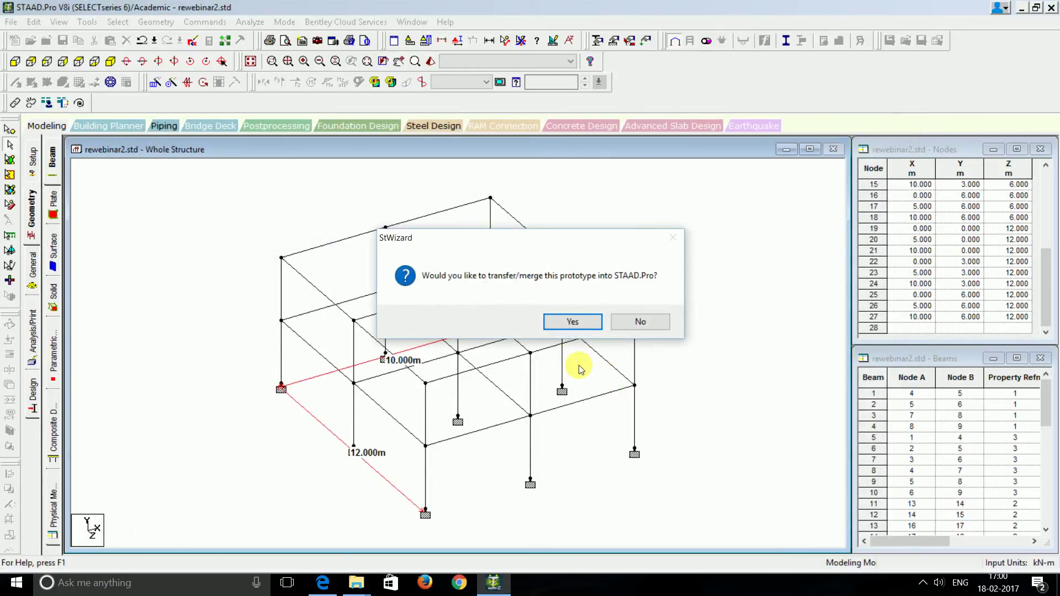
pyautogui.click(574, 322)
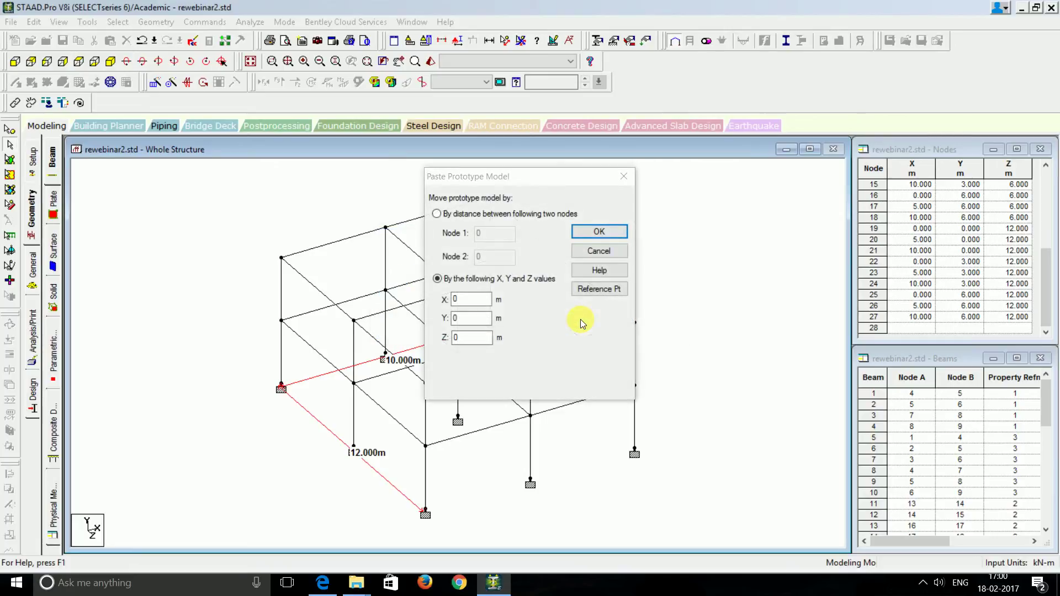
pyautogui.click(465, 300)
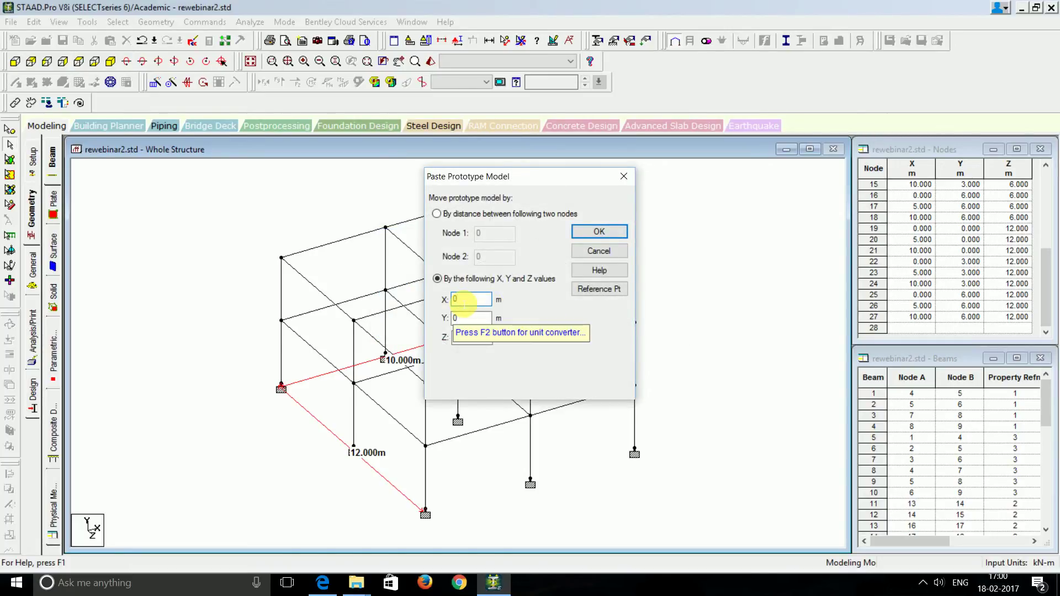
pyautogui.write('5')
pyautogui.click(473, 319)
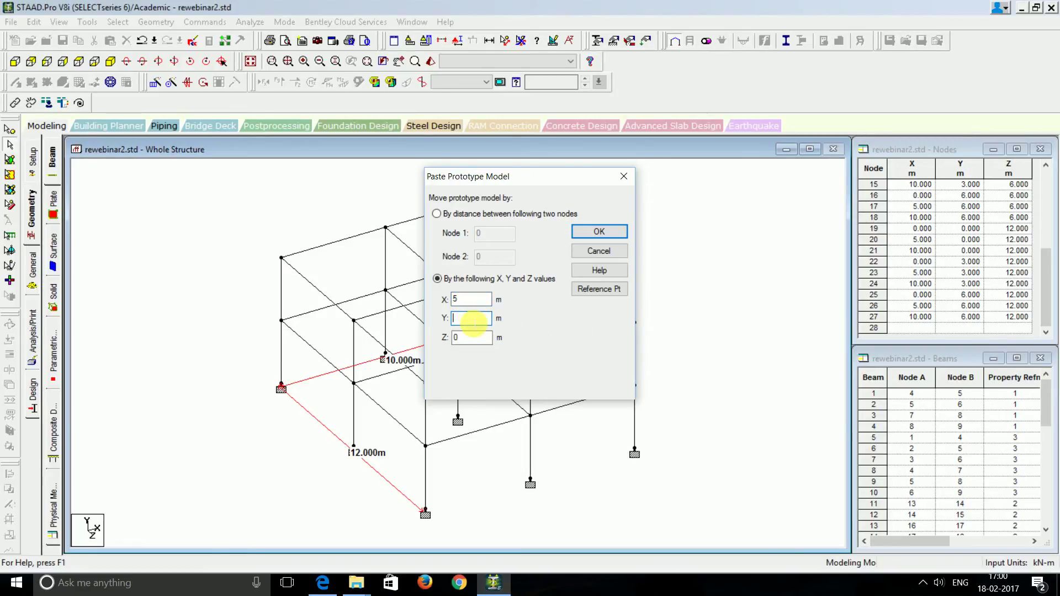
pyautogui.write('6')
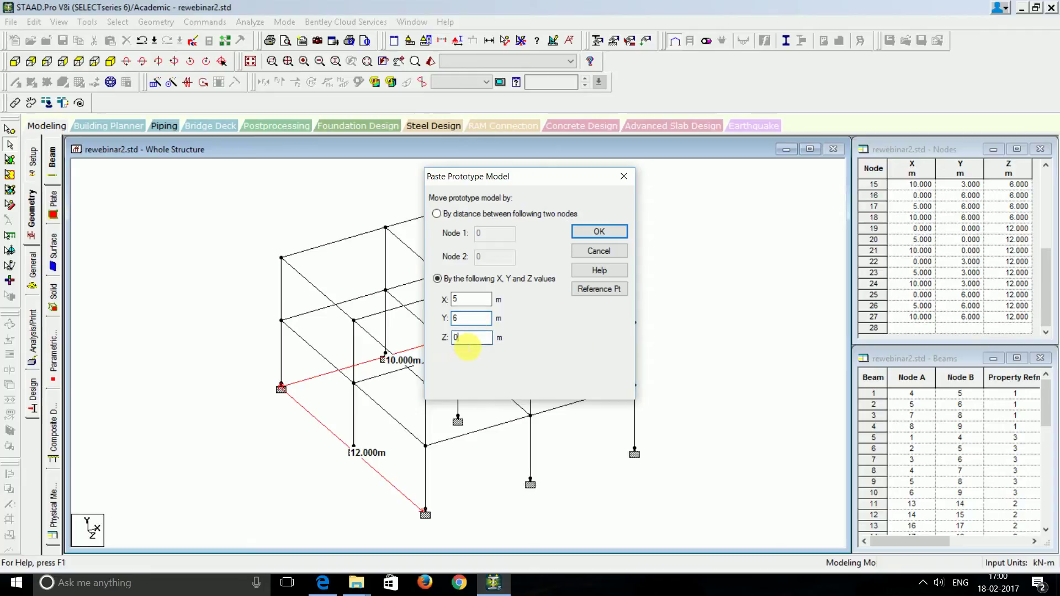
pyautogui.write('6')
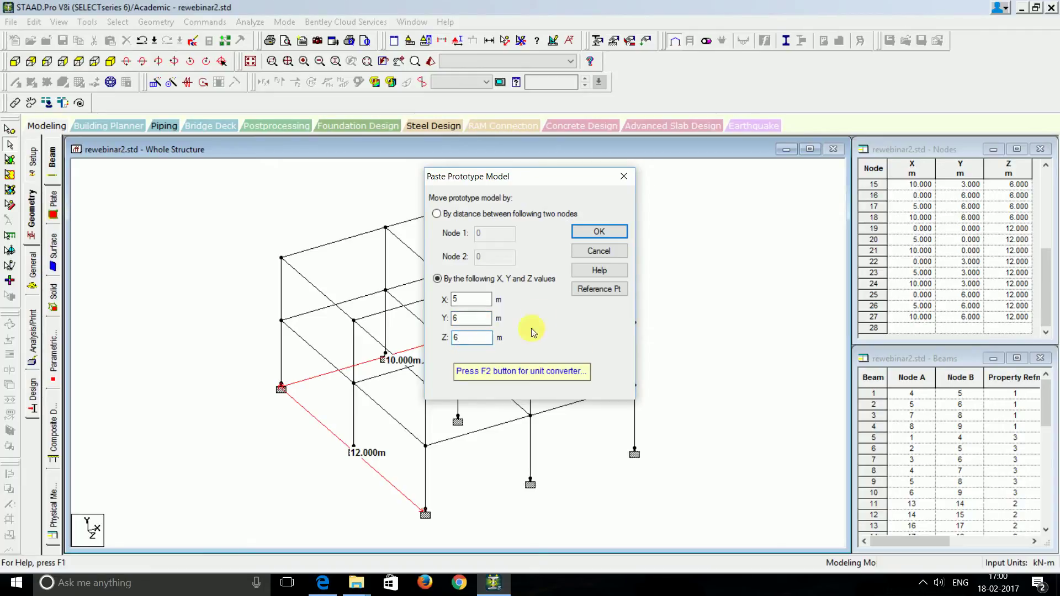
pyautogui.click(595, 232)
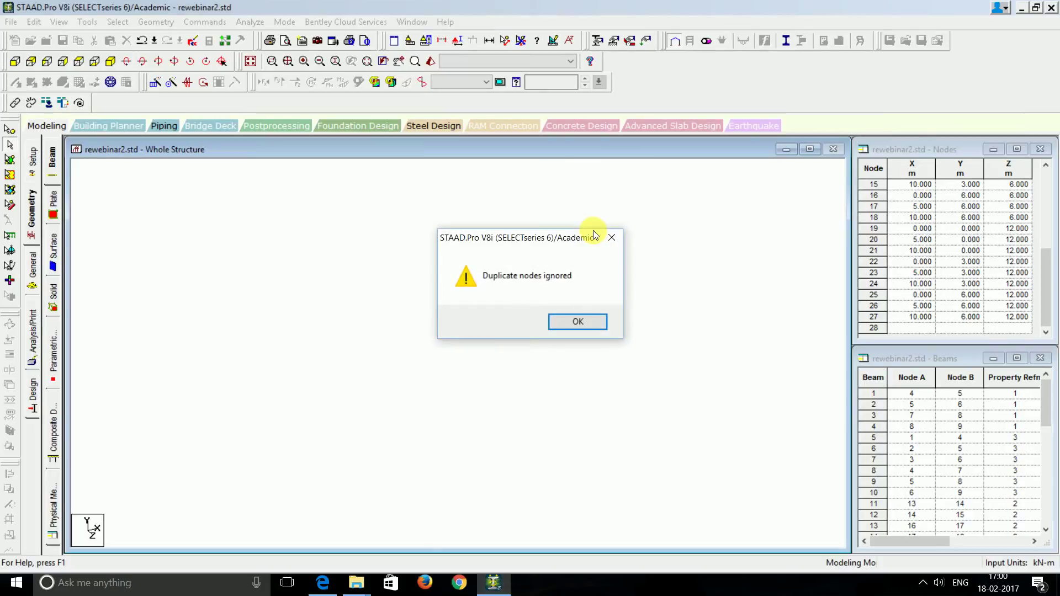
pyautogui.click(583, 325)
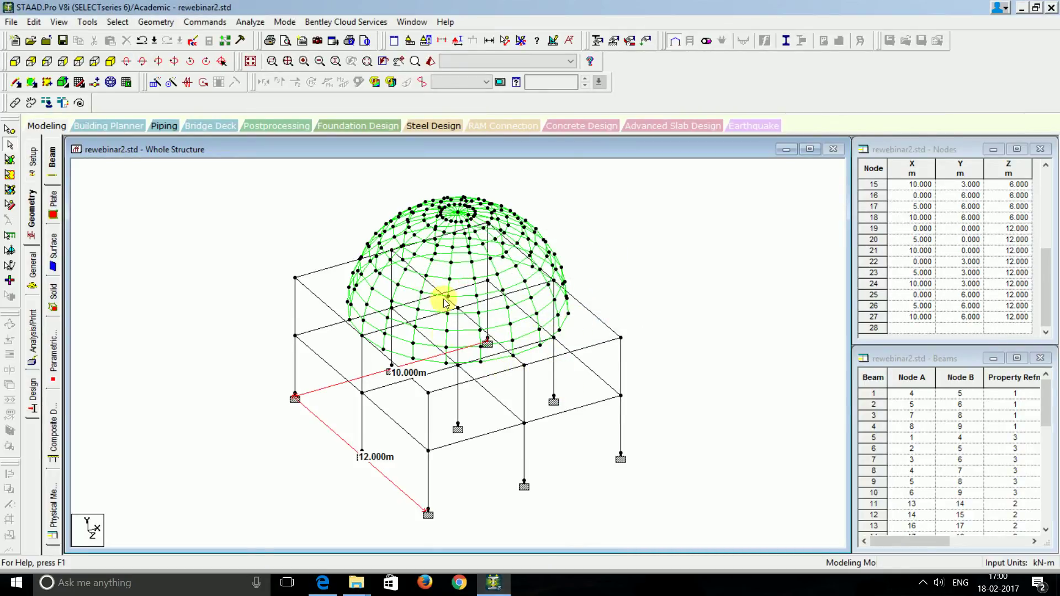
# Examine the dome's fit on the frame in front, side and isometric views and in an enlarged 3D rendering
pyautogui.click(15, 62)
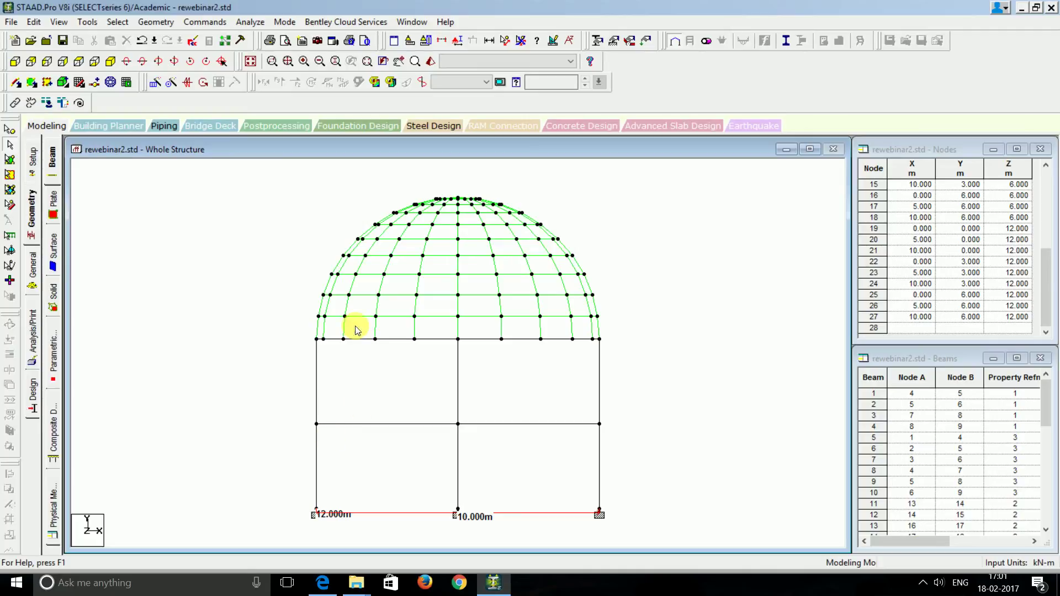
pyautogui.click(48, 62)
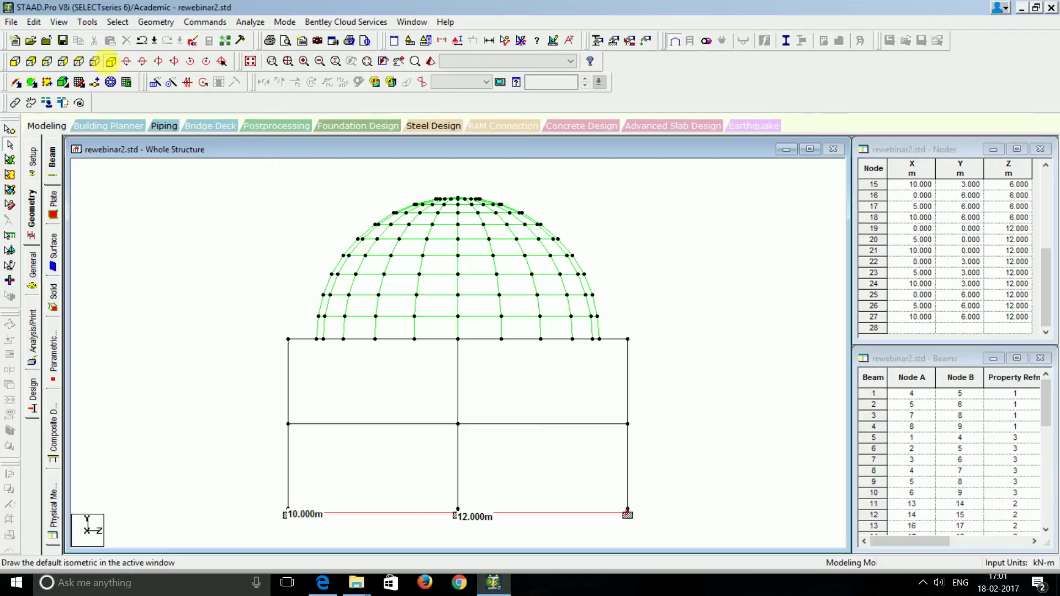
pyautogui.click(111, 62)
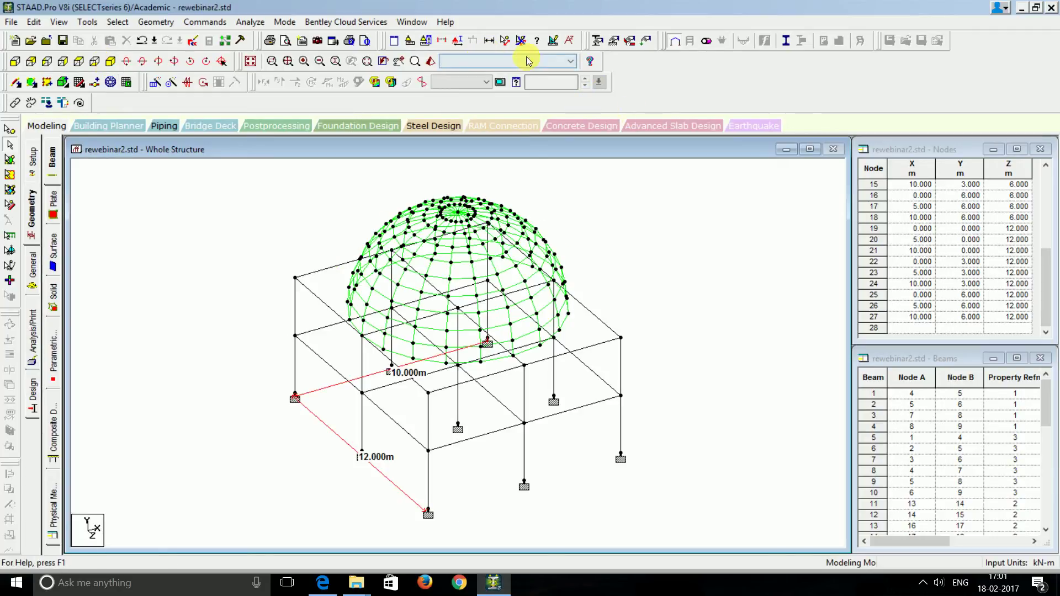
pyautogui.click(431, 63)
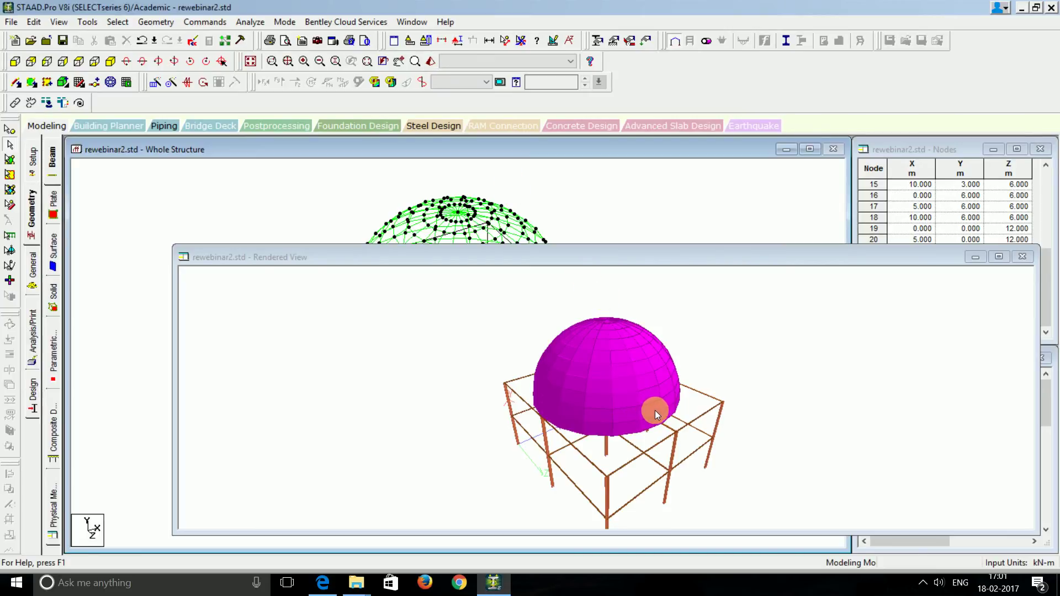
pyautogui.moveTo(654, 409); pyautogui.dragTo(617, 394)
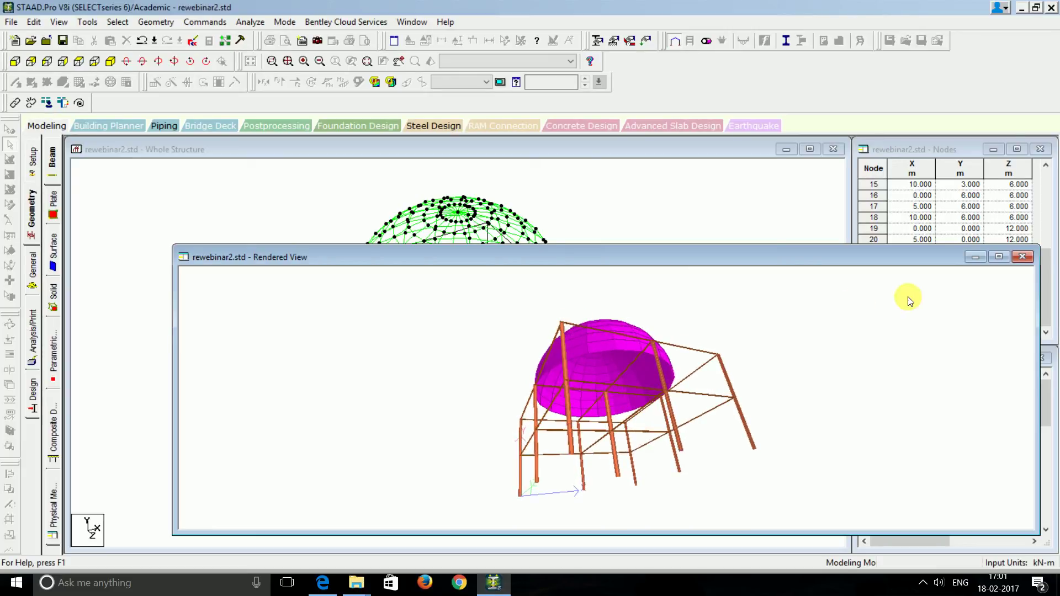
pyautogui.click(998, 256)
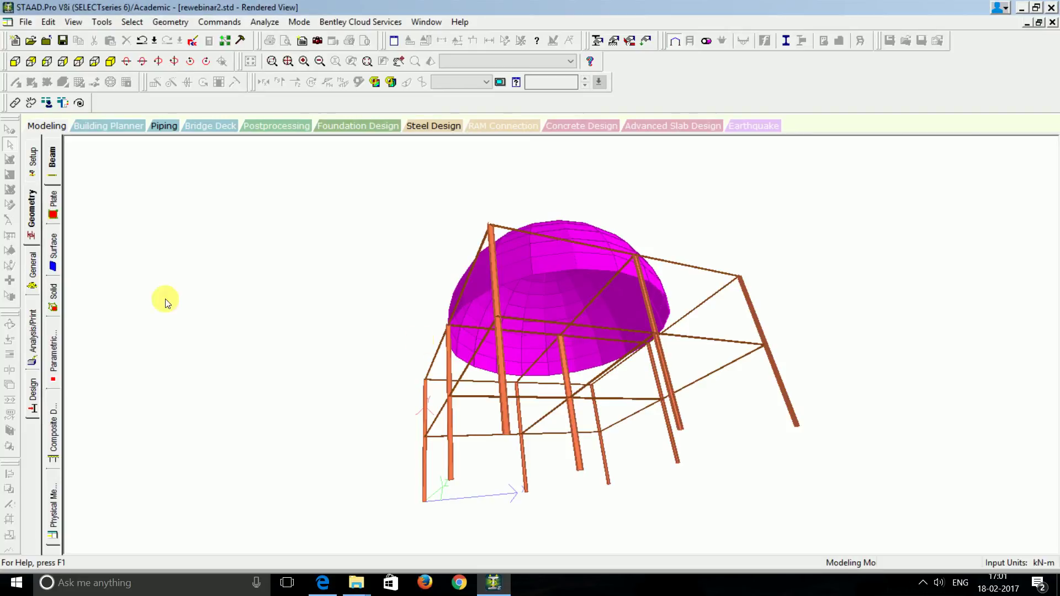
# Select all the dome plates in the front view and delete them together with their unattached nodes
pyautogui.click(32, 262)
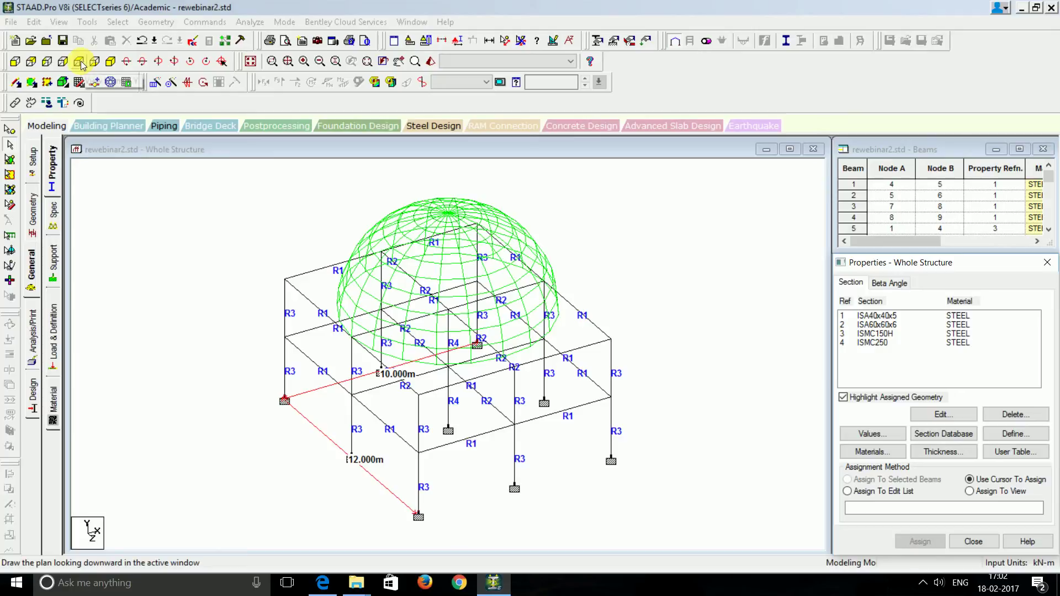
pyautogui.click(15, 61)
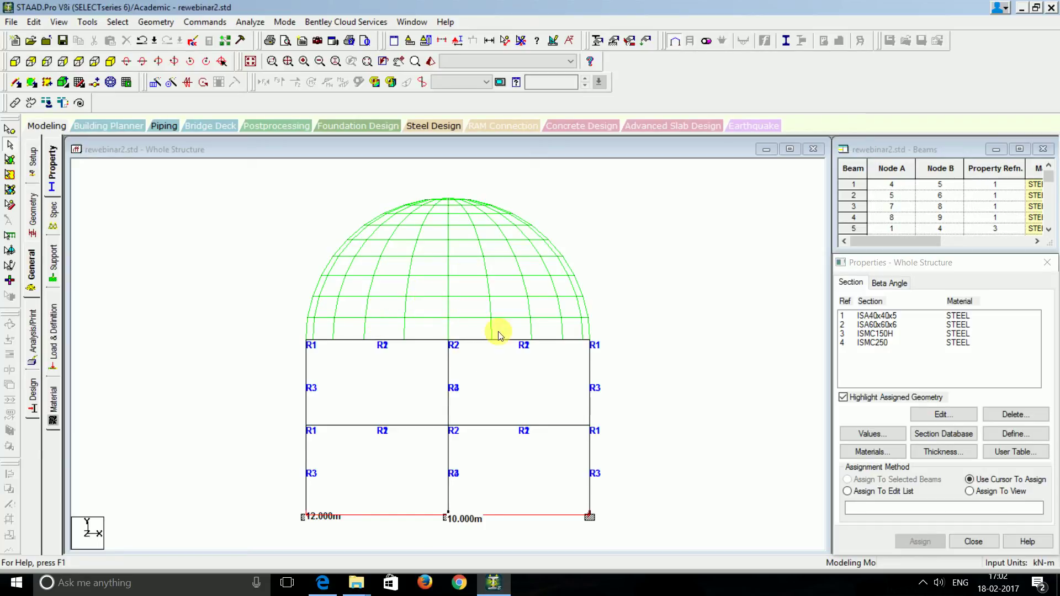
pyautogui.click(9, 161)
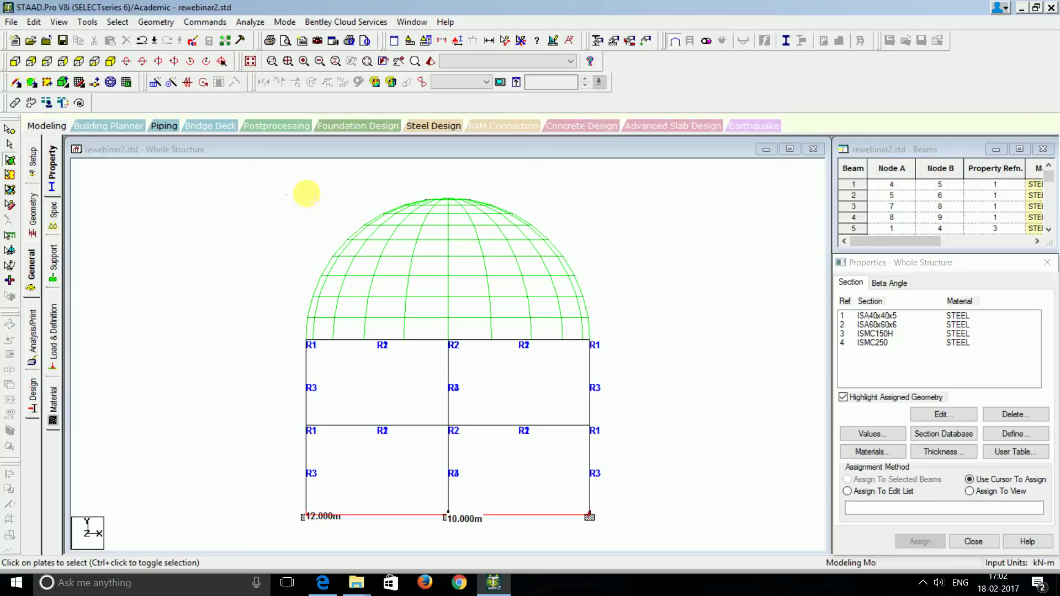
pyautogui.moveTo(287, 195); pyautogui.dragTo(628, 353)
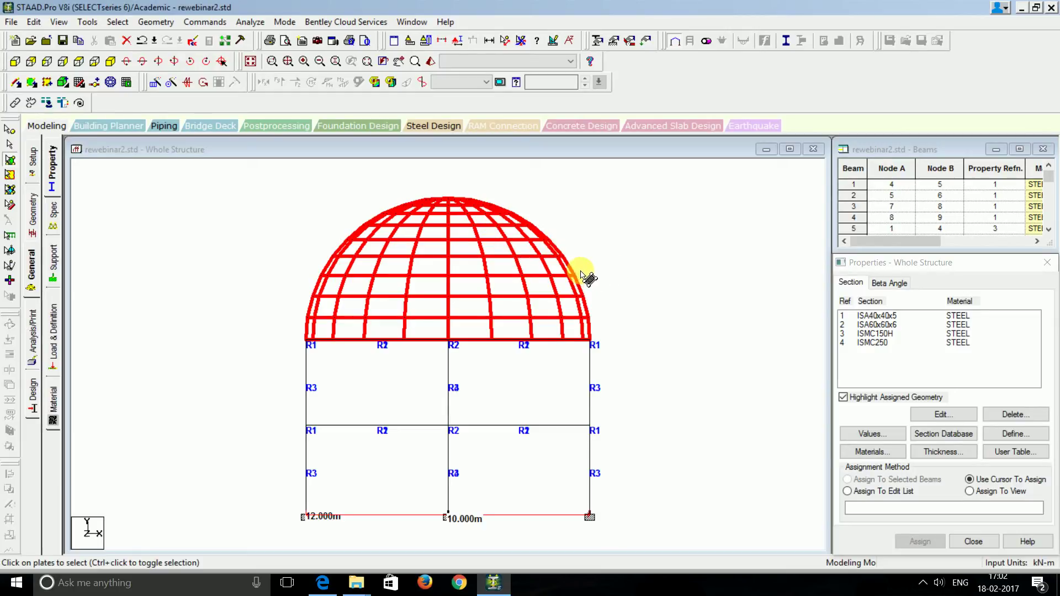
pyautogui.press('Delete')
pyautogui.press('Return')
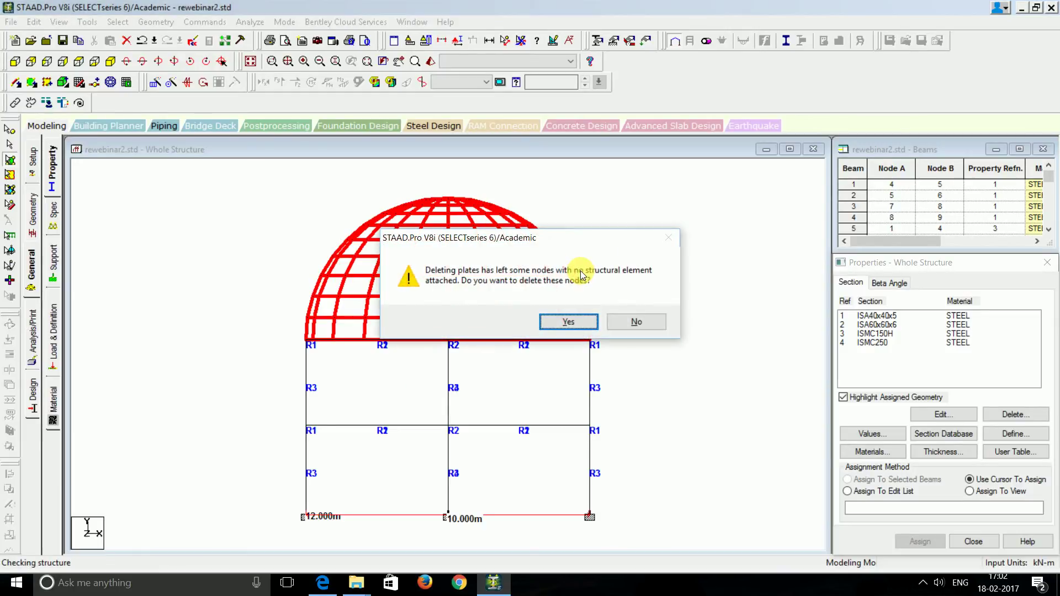
pyautogui.press('Return')
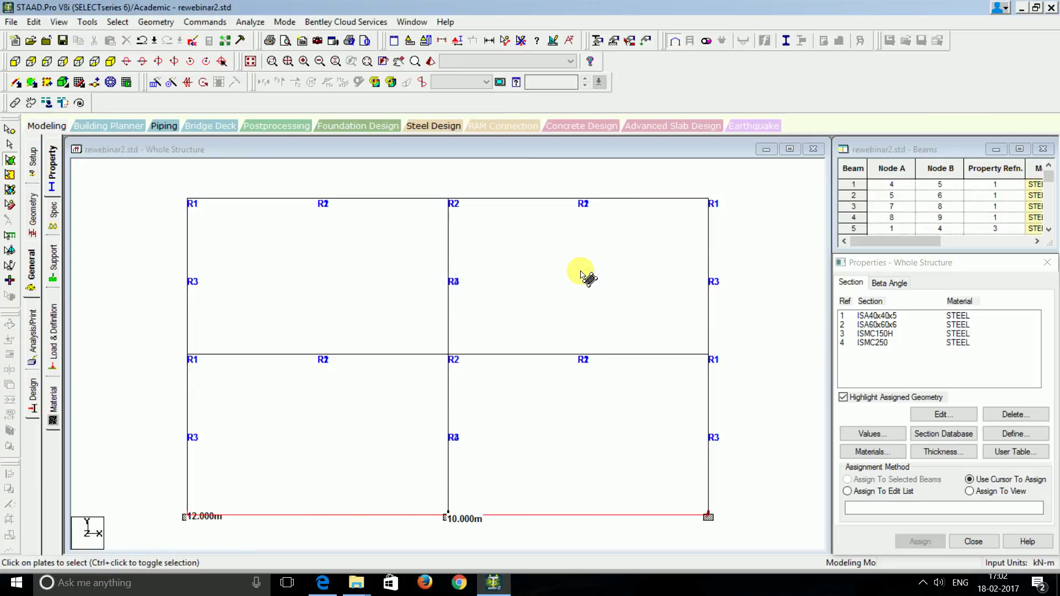
# Check the frame in isometric view and 3D rendering, and remove the dimension annotations from the model view
pyautogui.click(110, 62)
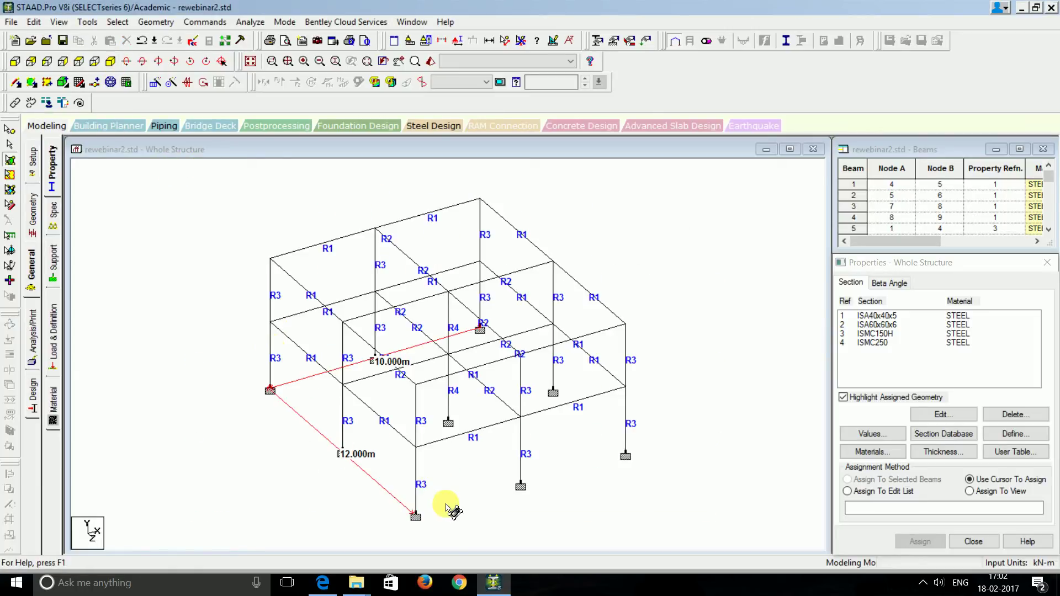
pyautogui.click(431, 61)
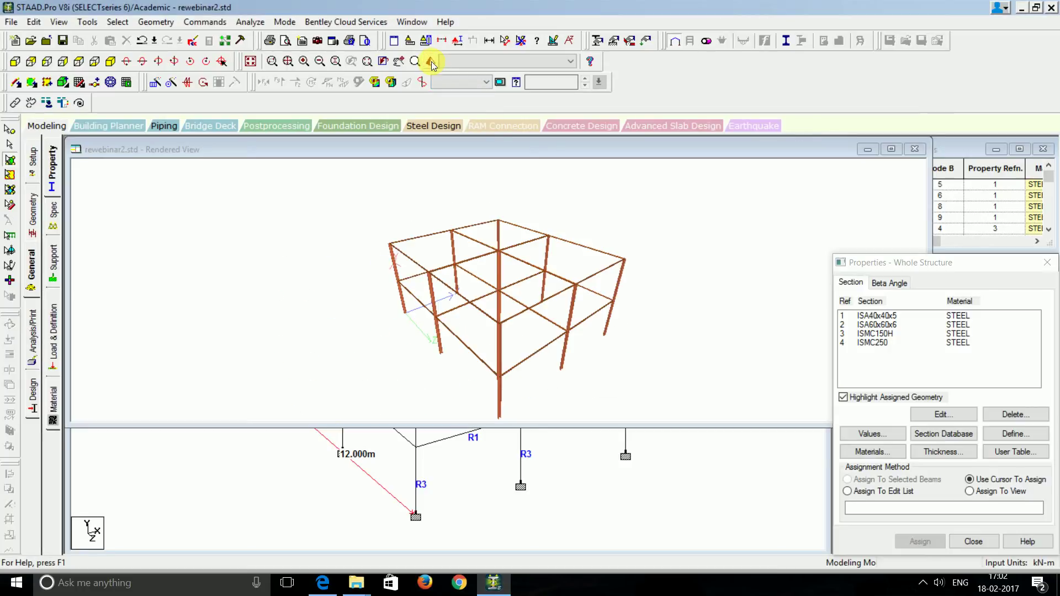
pyautogui.click(914, 149)
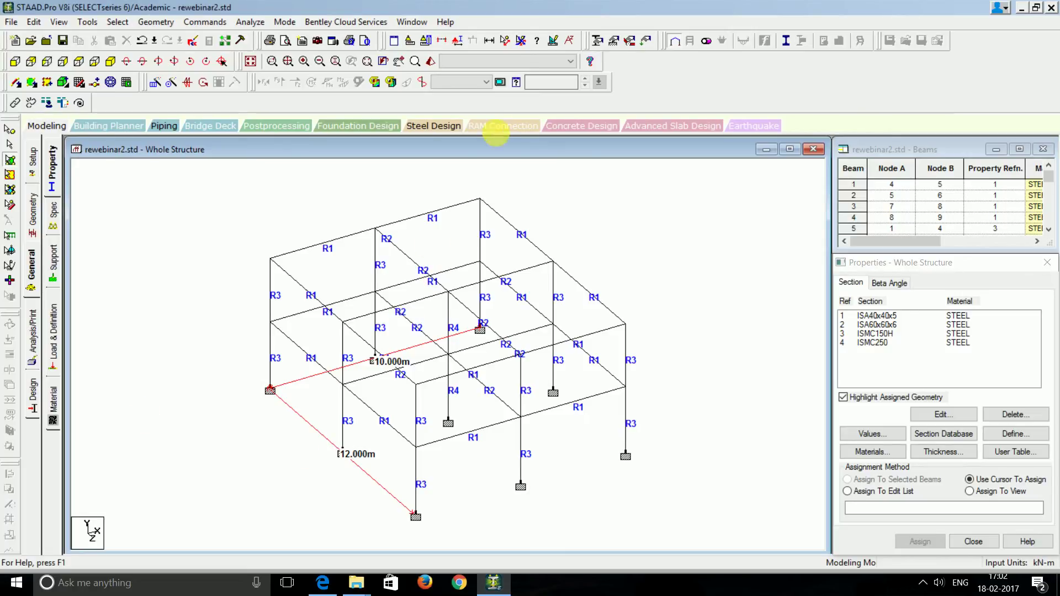
pyautogui.click(520, 41)
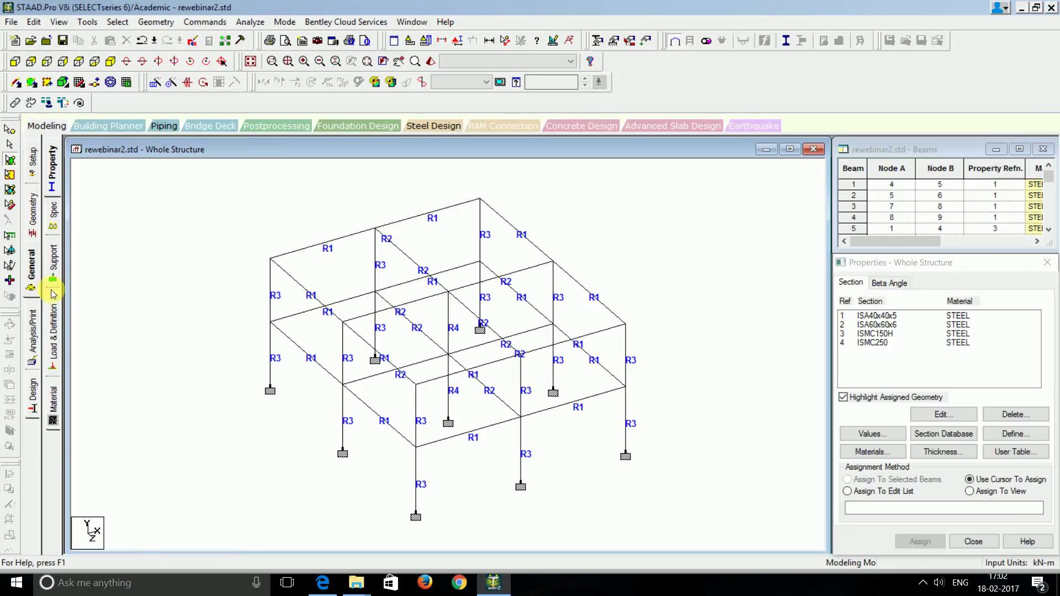
# Add primary load case 1 with loading type Dead under the load case details
pyautogui.click(53, 326)
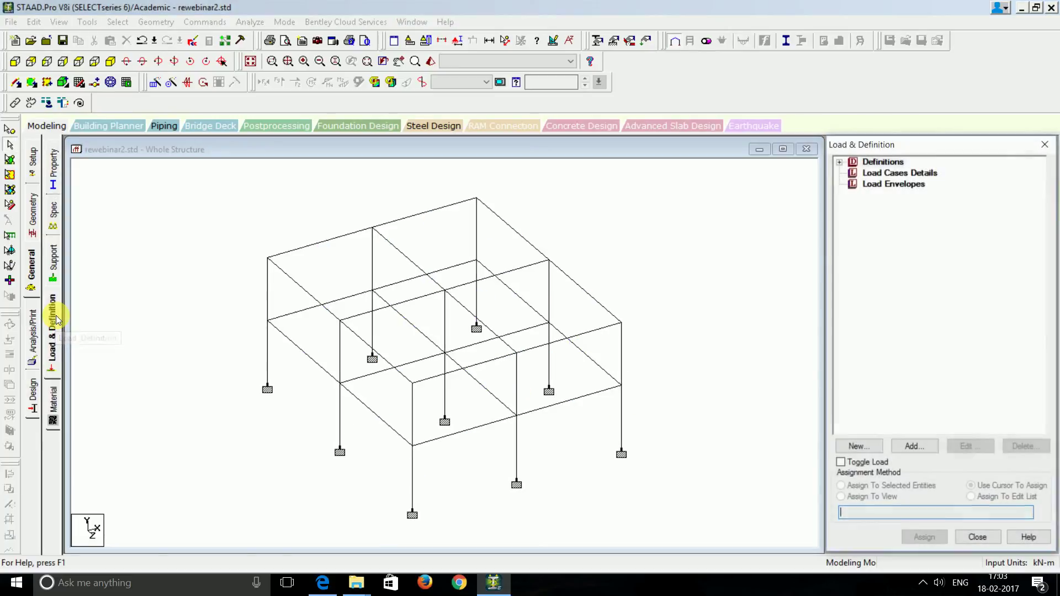
pyautogui.click(877, 175)
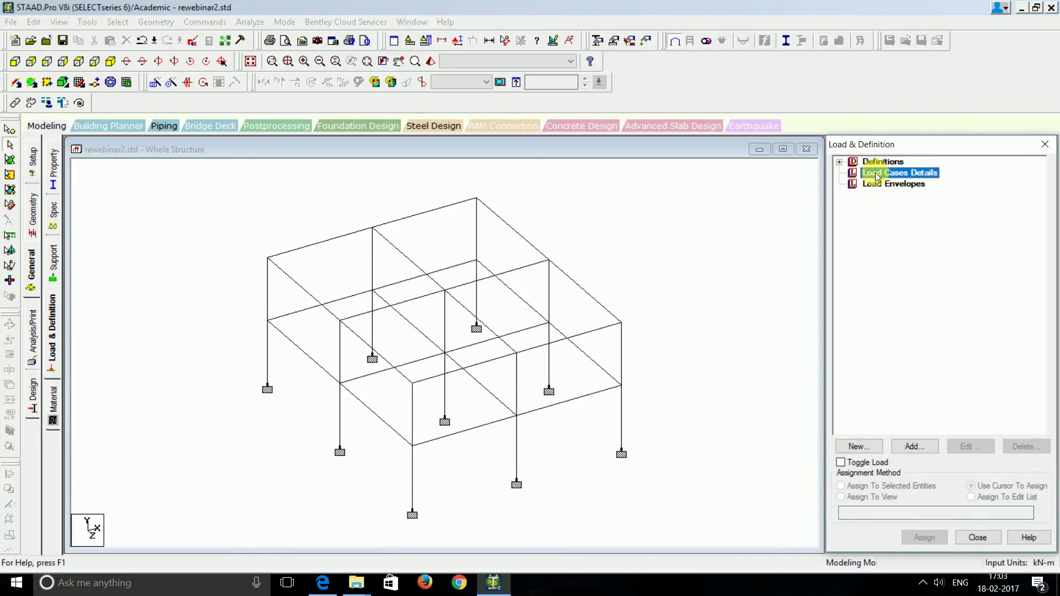
pyautogui.click(913, 445)
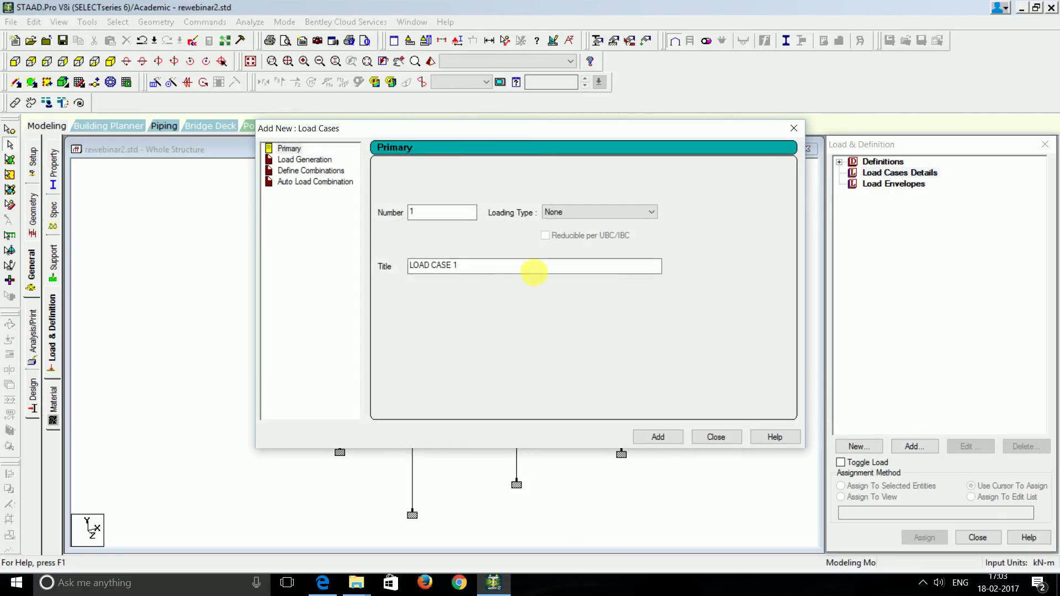
pyautogui.click(649, 211)
pyautogui.click(599, 223)
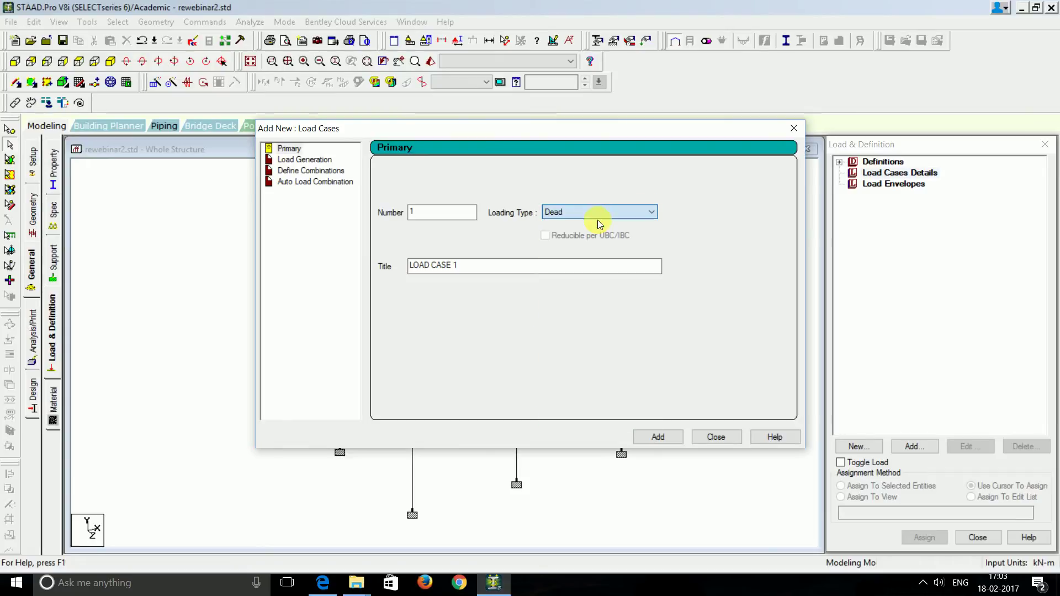
pyautogui.click(658, 438)
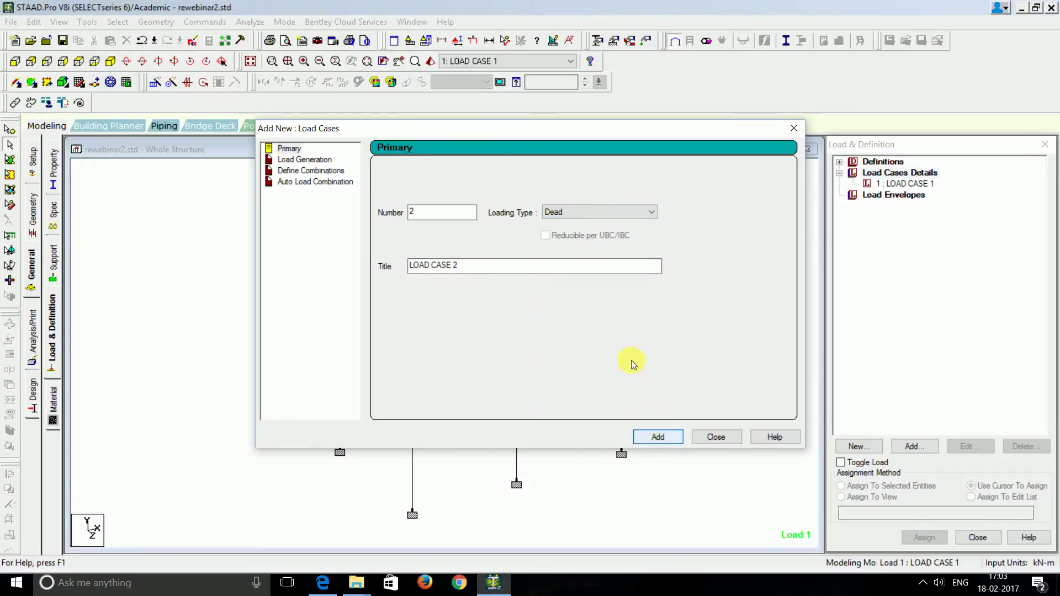
# Add primary load case 2 with loading type Live
pyautogui.click(634, 213)
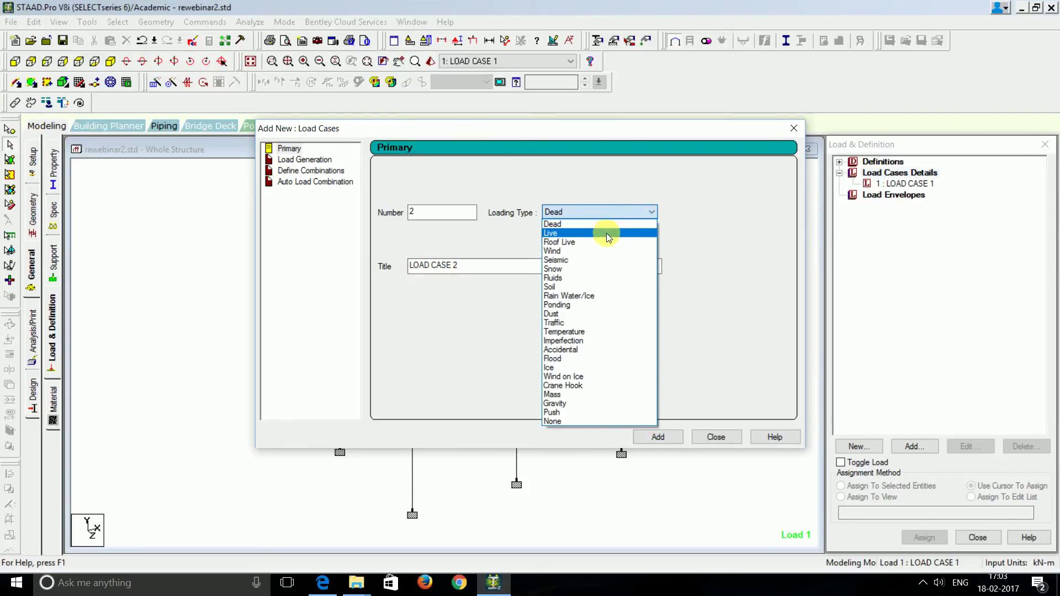
pyautogui.click(607, 233)
pyautogui.click(657, 436)
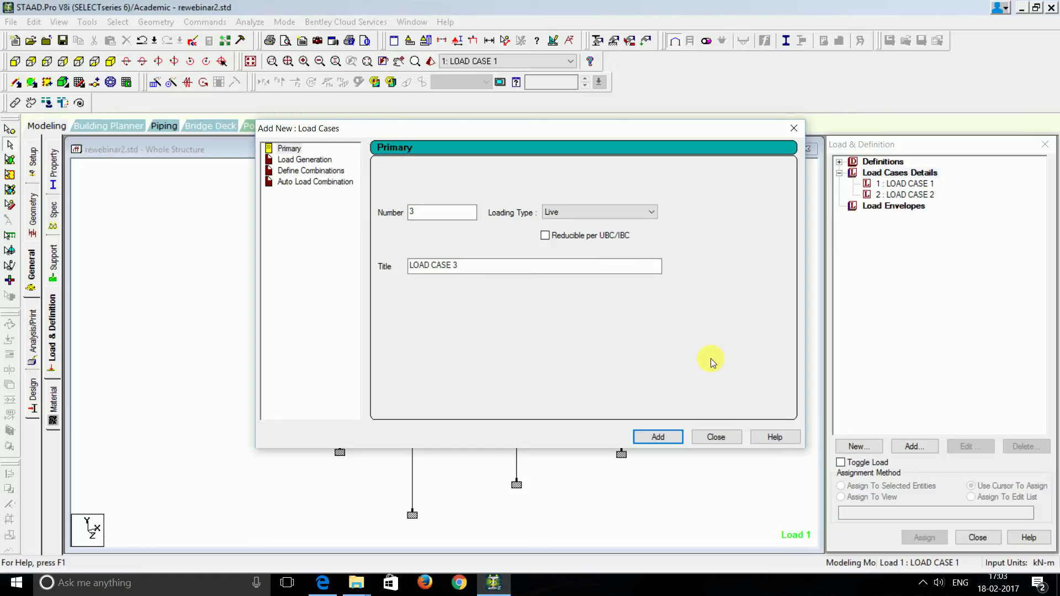
# Add a third primary load case with loading type Live, finish adding cases and delete LOAD CASE 3
pyautogui.click(657, 438)
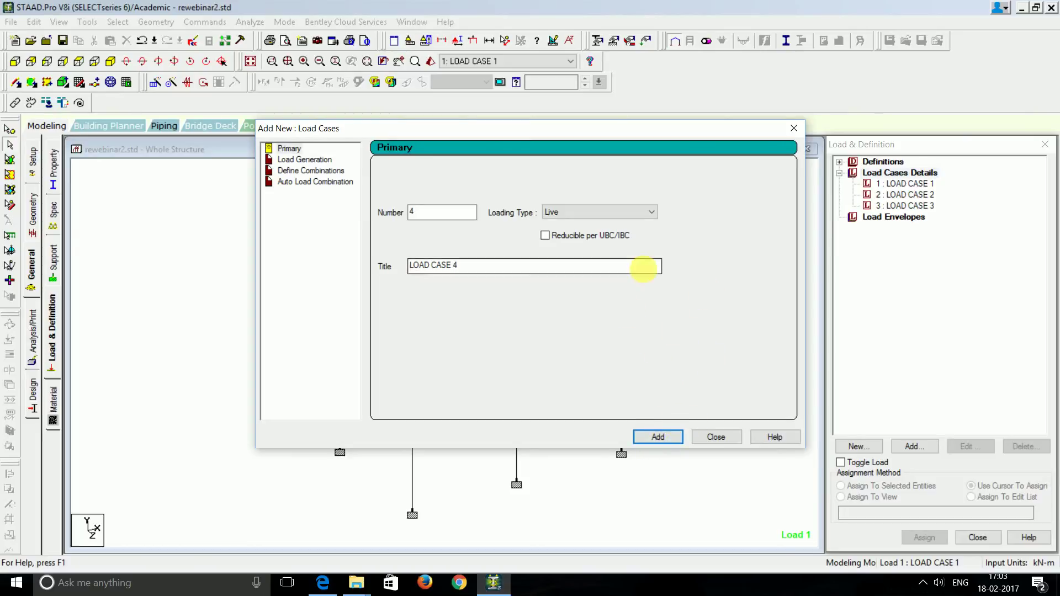
pyautogui.click(716, 437)
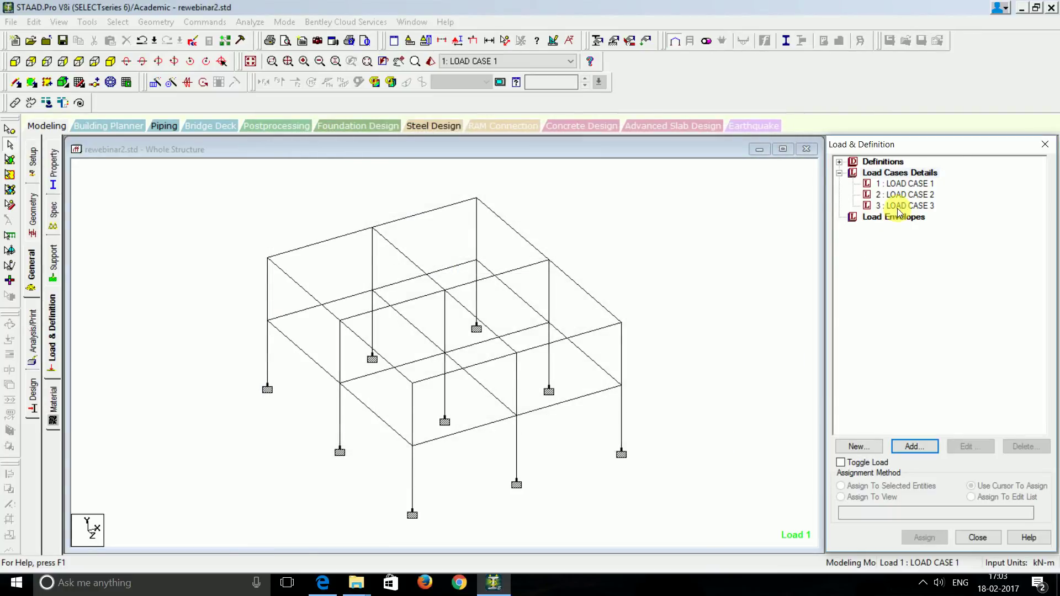
pyautogui.click(898, 209)
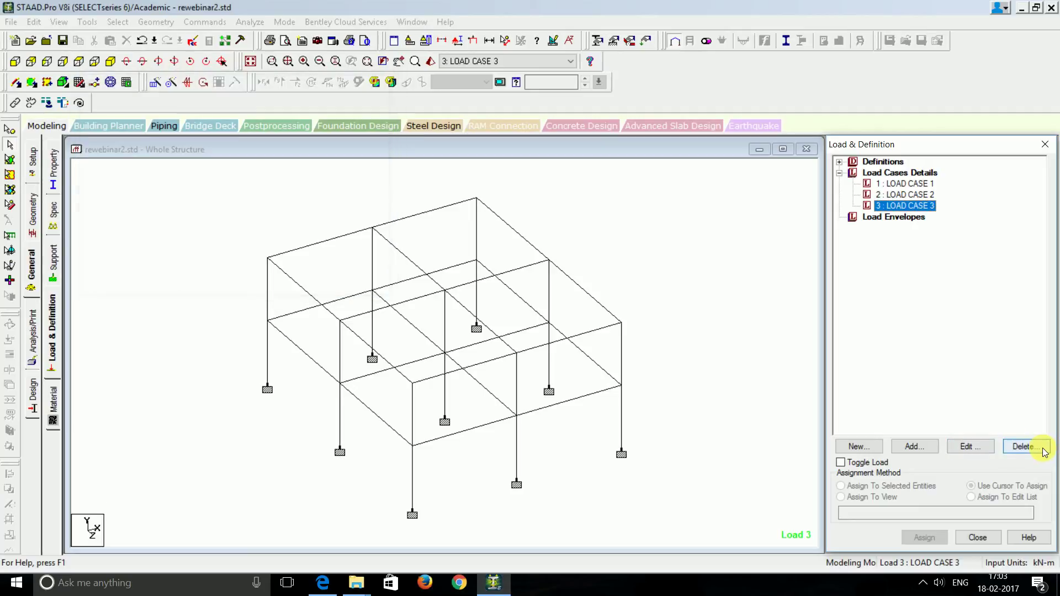
pyautogui.click(1042, 449)
pyautogui.click(946, 381)
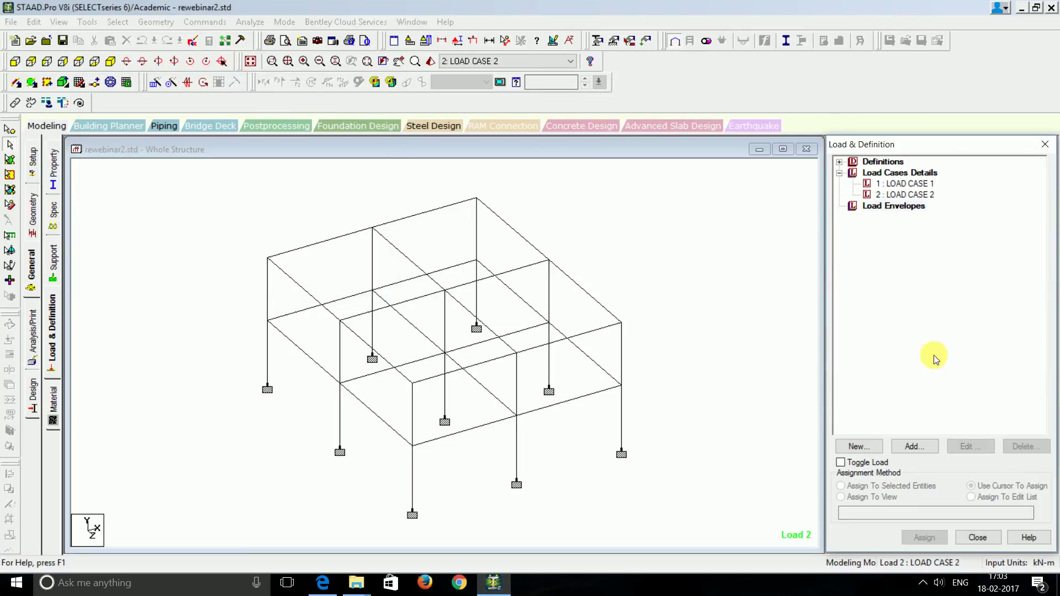
# Add a selfweight load in the Y direction with factor -1 to LOAD CASE 1 and save the modified structure
pyautogui.click(912, 187)
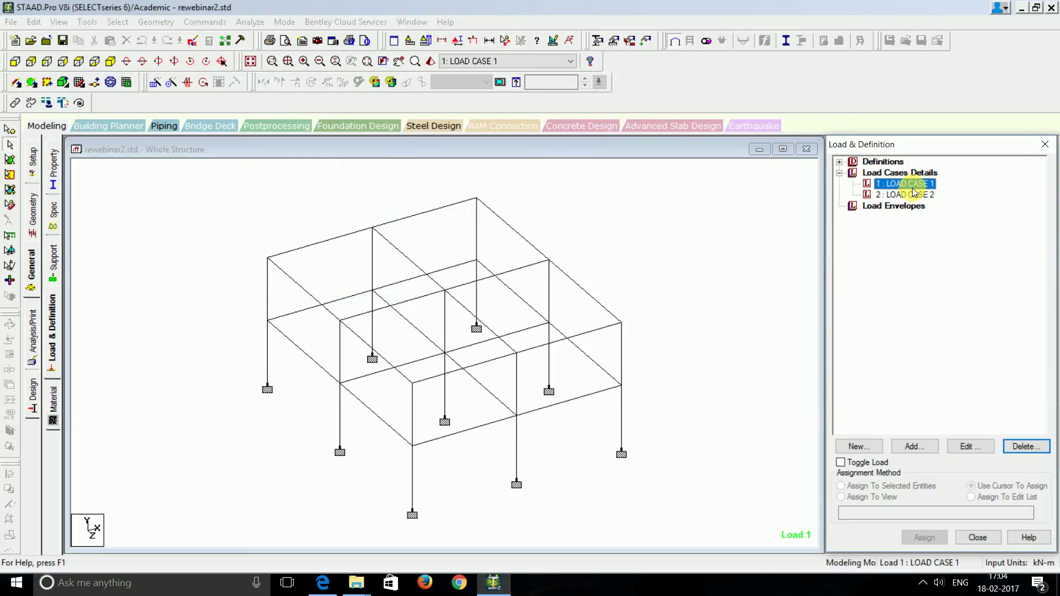
pyautogui.click(918, 449)
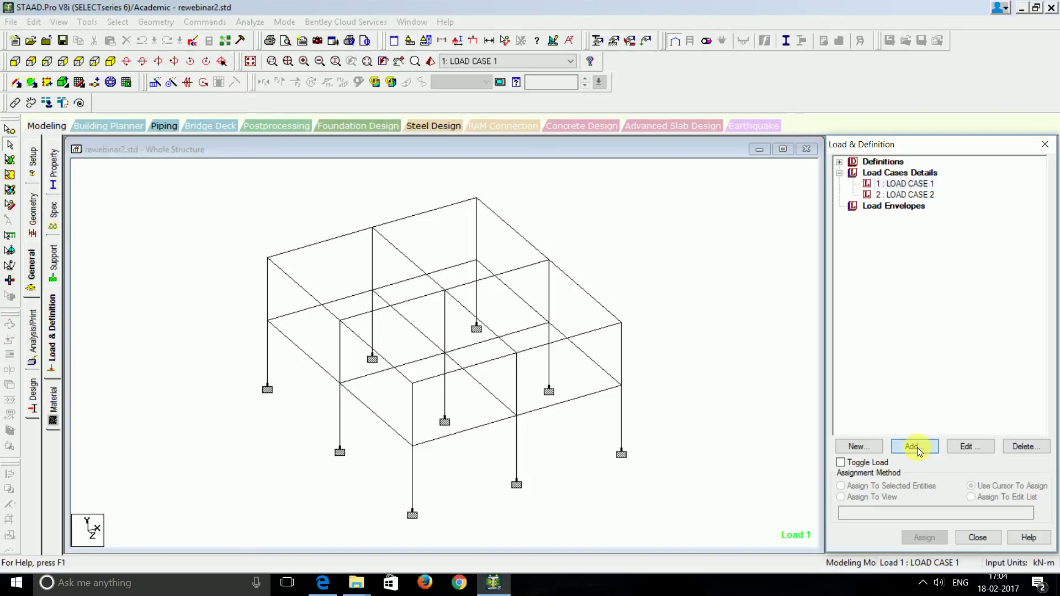
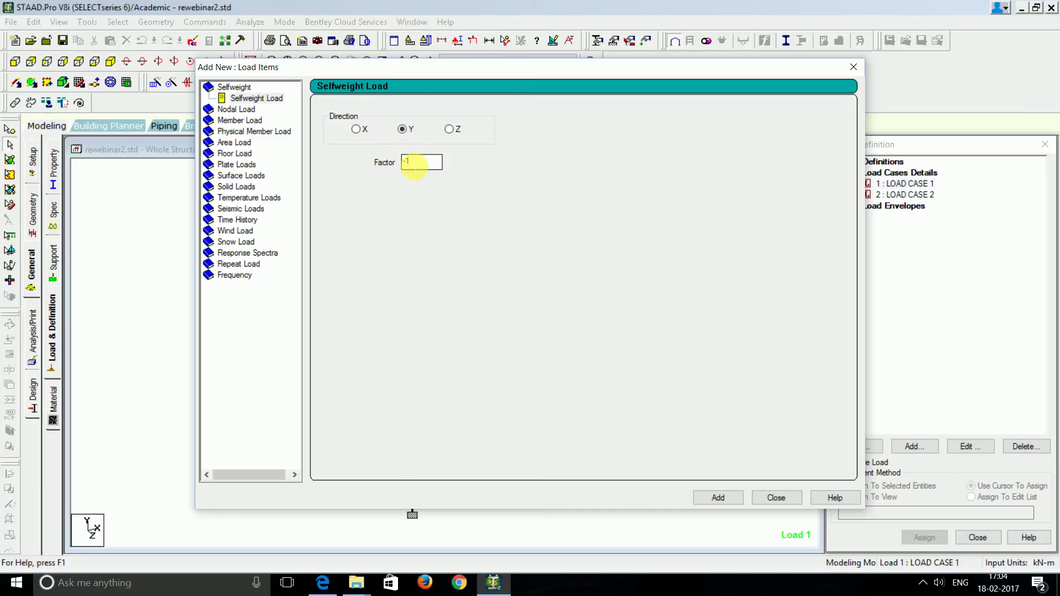
pyautogui.click(731, 497)
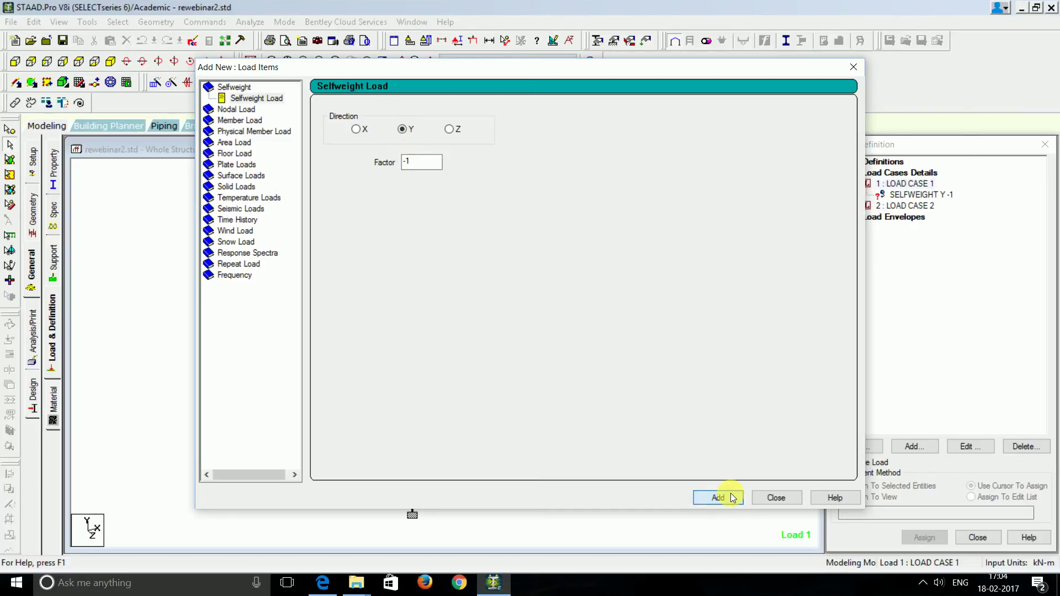
pyautogui.click(525, 324)
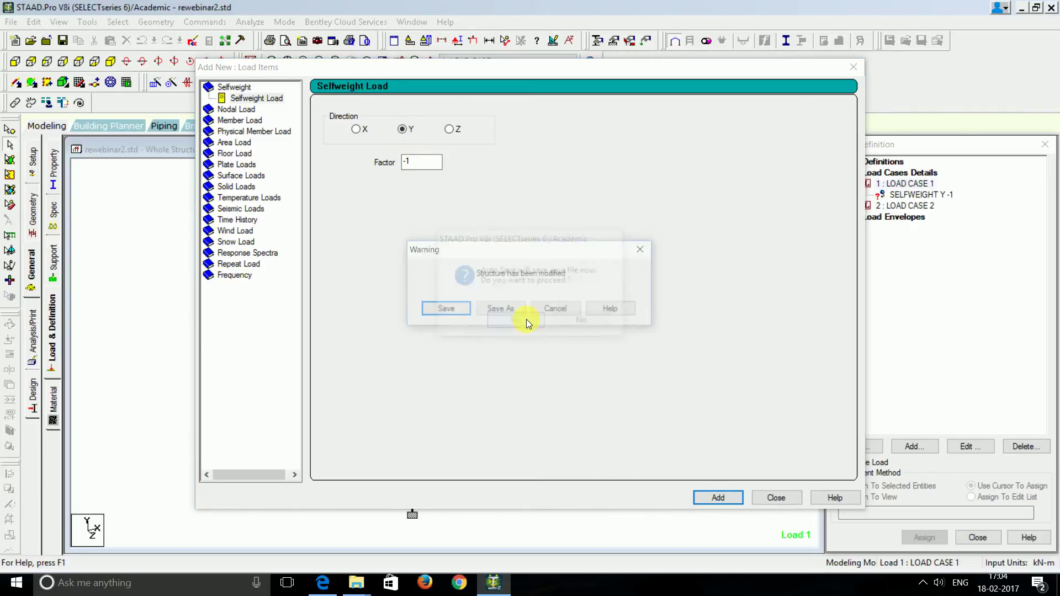
pyautogui.click(446, 309)
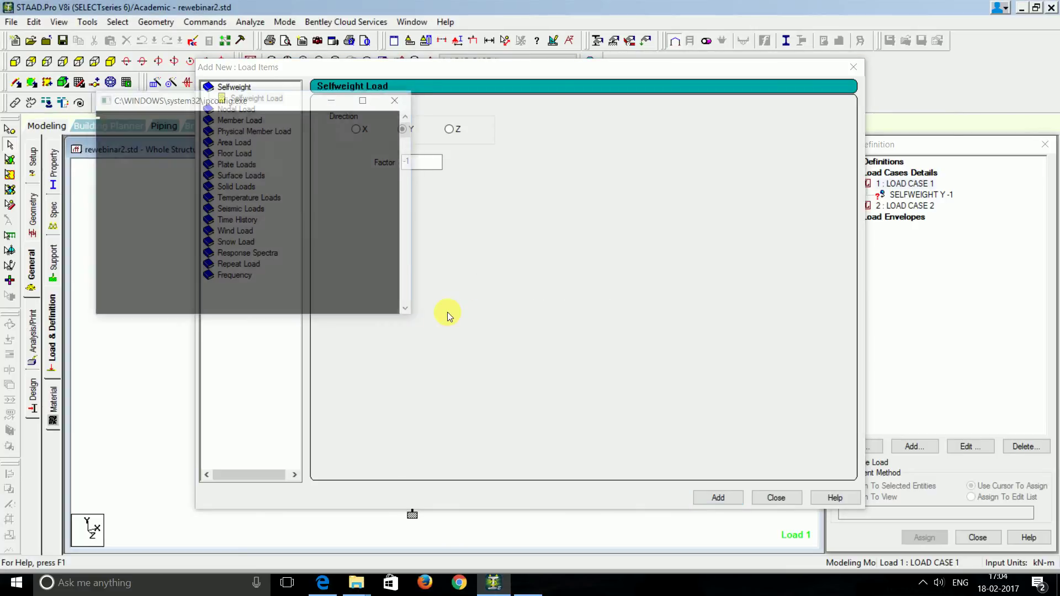
# Add a uniform force member load of 3 kN/m in direction GY to LOAD CASE 1 and finish adding load items
pyautogui.click(251, 122)
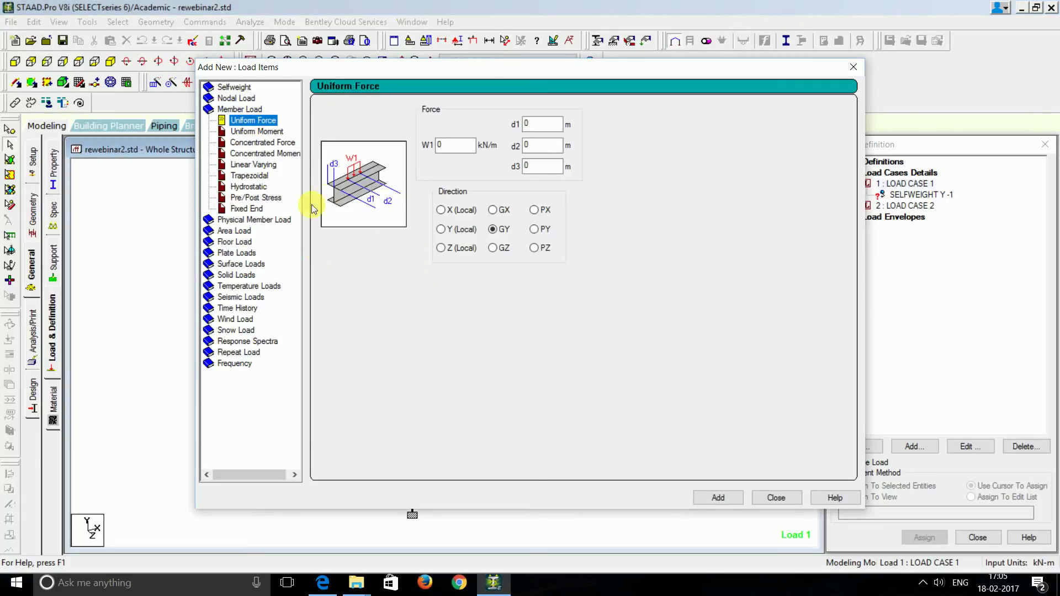
pyautogui.click(270, 137)
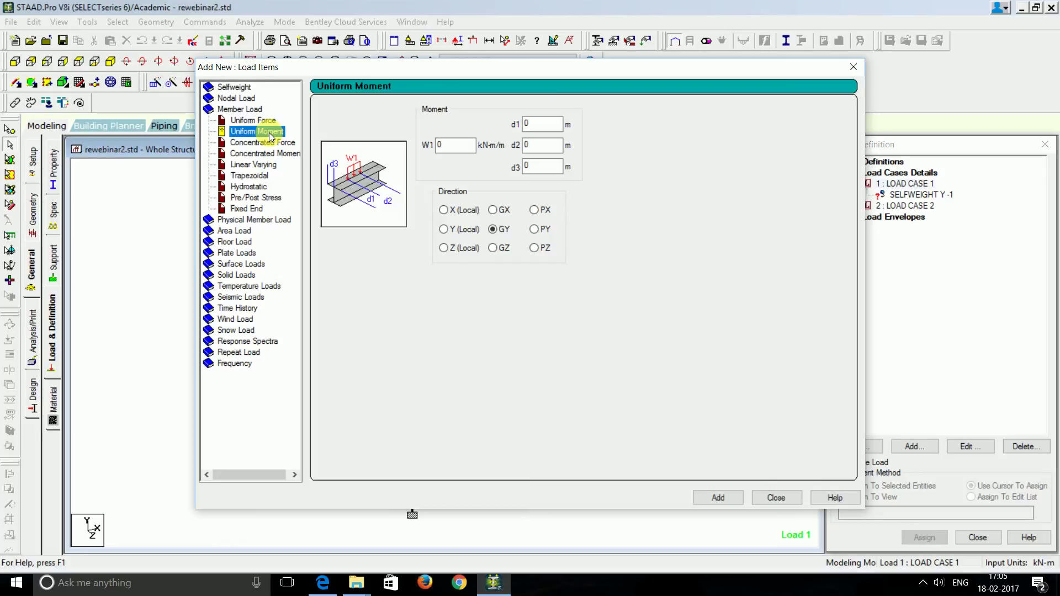
pyautogui.click(249, 122)
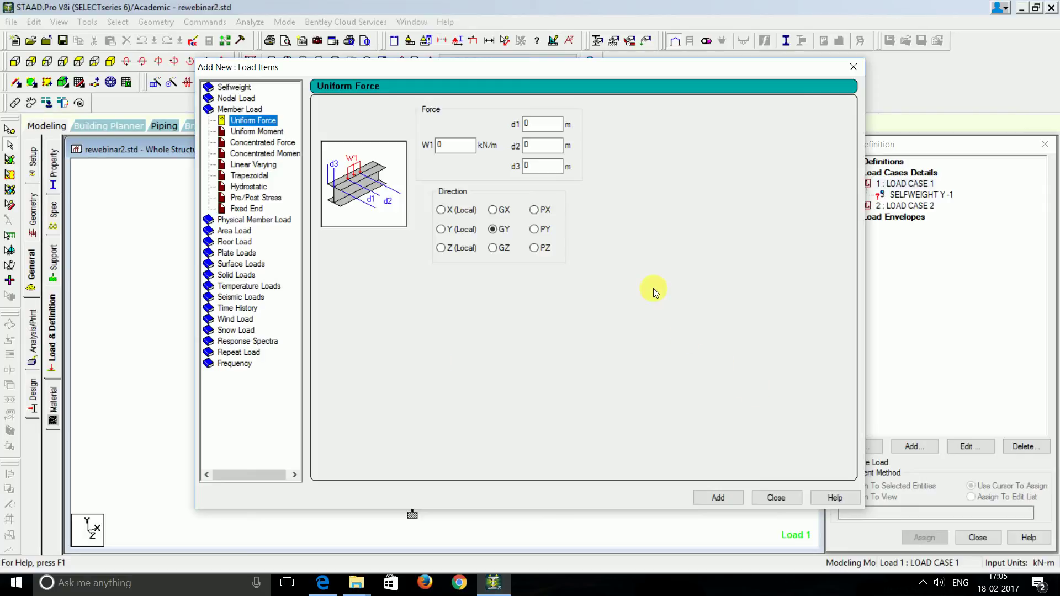
pyautogui.click(544, 127)
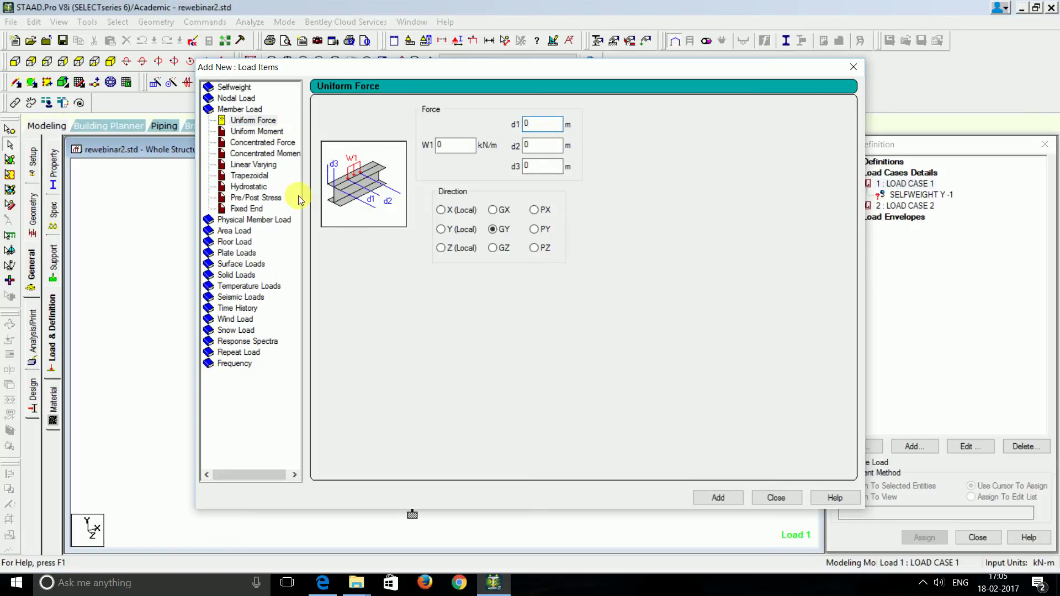
pyautogui.click(265, 221)
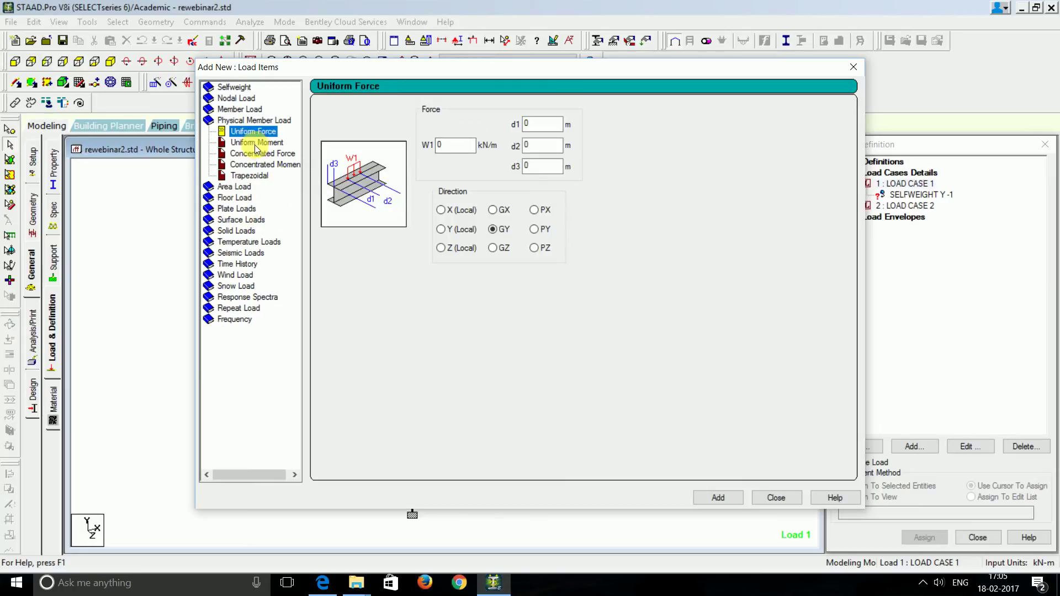
pyautogui.click(240, 109)
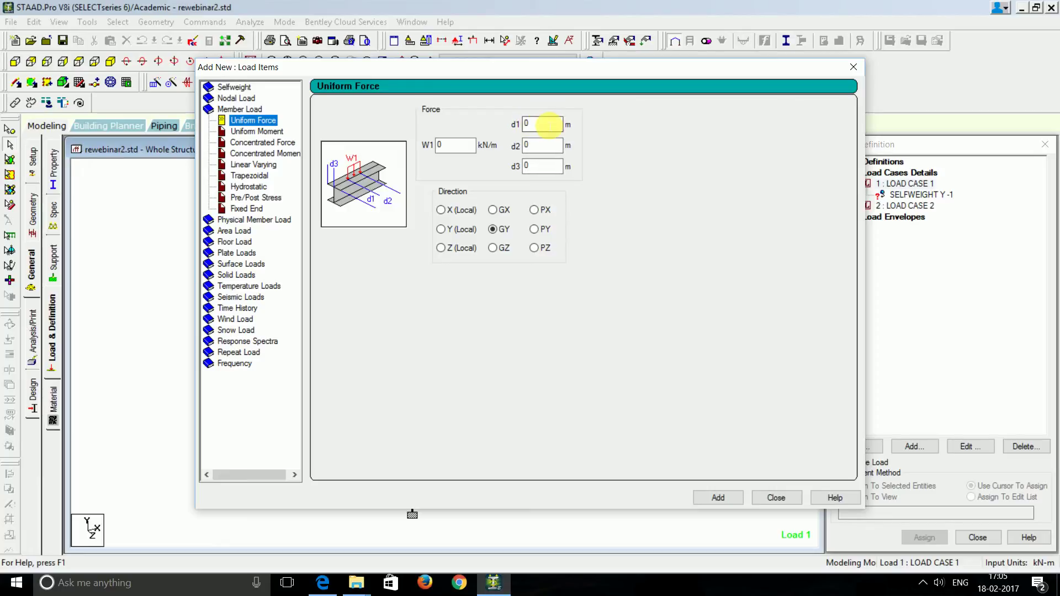
pyautogui.click(454, 145)
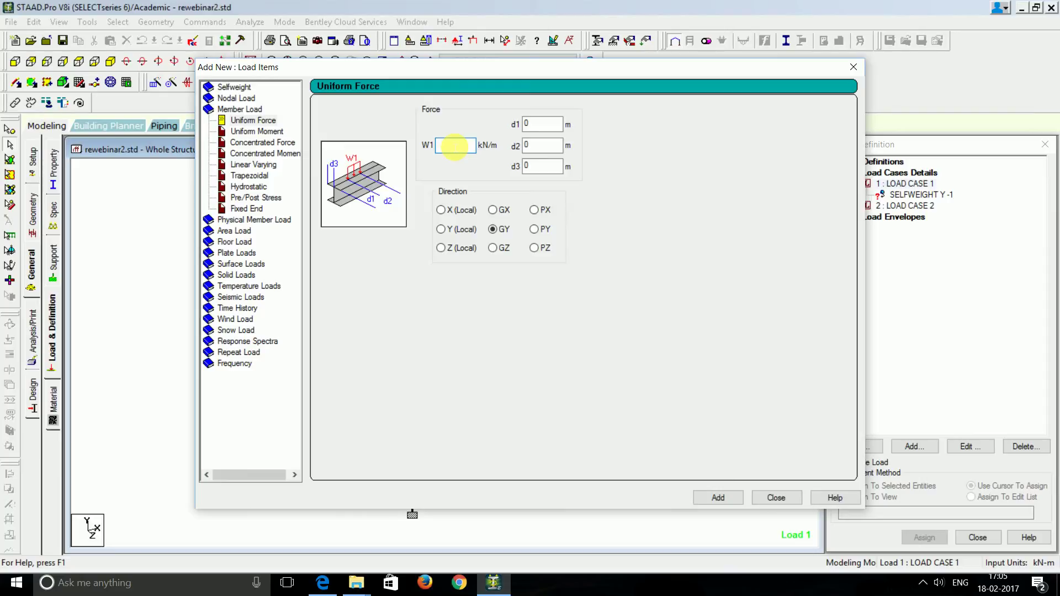
pyautogui.write('3')
pyautogui.click(718, 498)
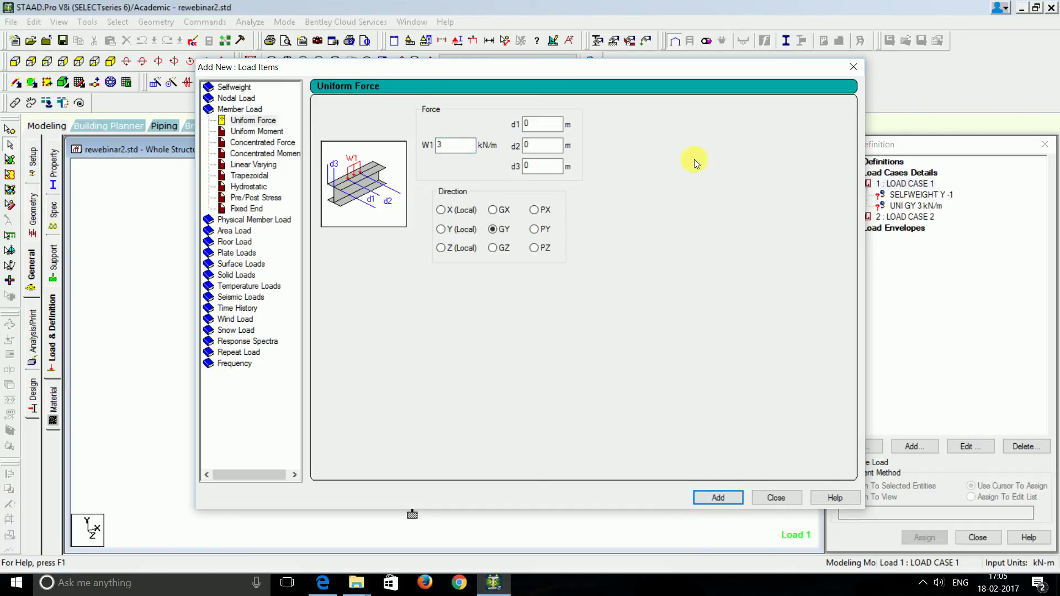
pyautogui.click(857, 71)
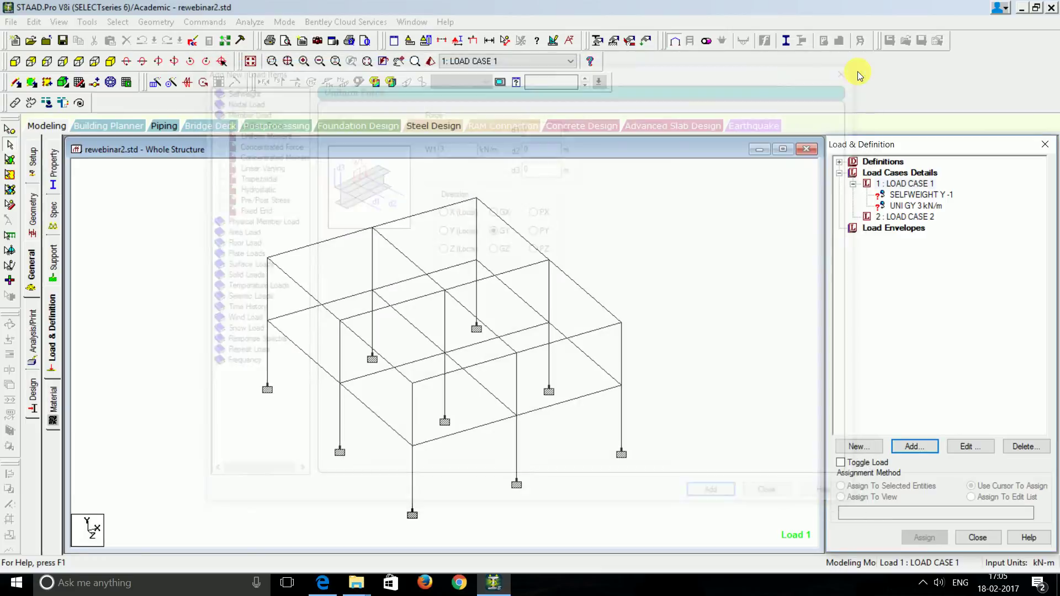
# Add a nodal load with Fx 10 kN and Fz 20 kN to LOAD CASE 2 and finish adding load items
pyautogui.click(908, 217)
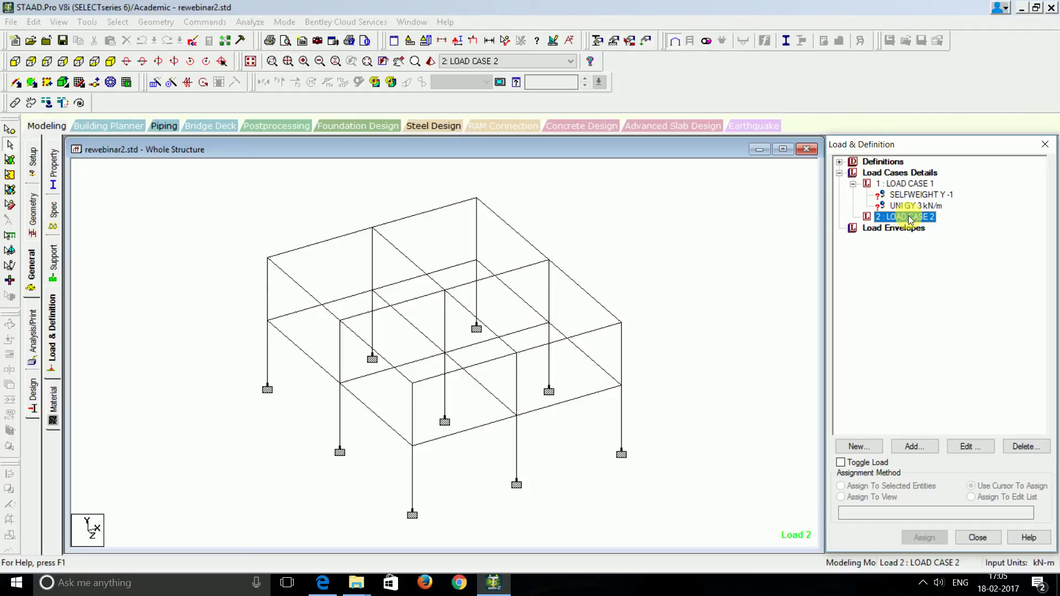
pyautogui.click(911, 447)
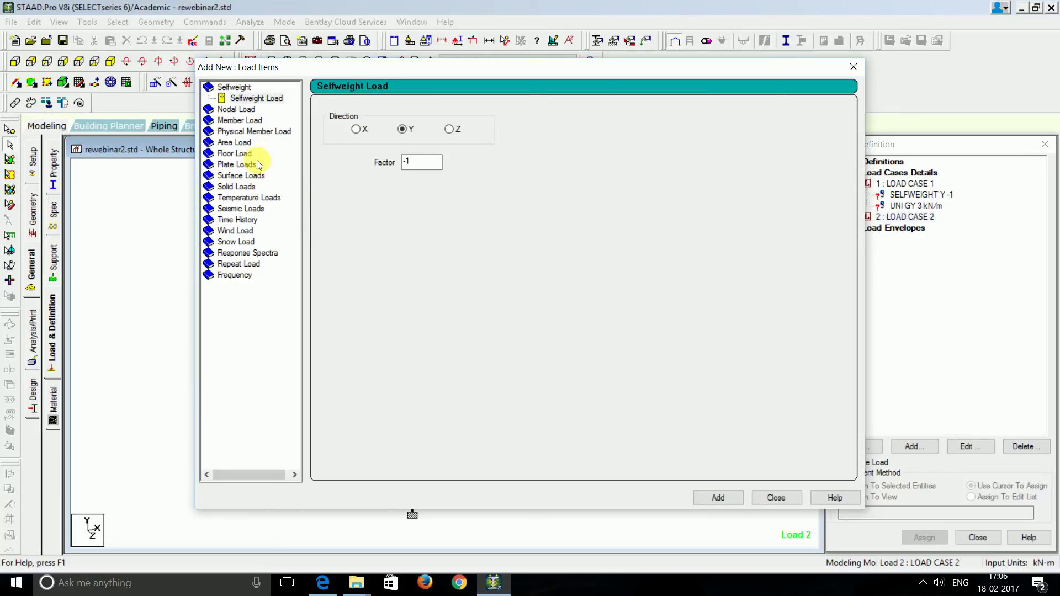
pyautogui.click(235, 113)
pyautogui.click(236, 111)
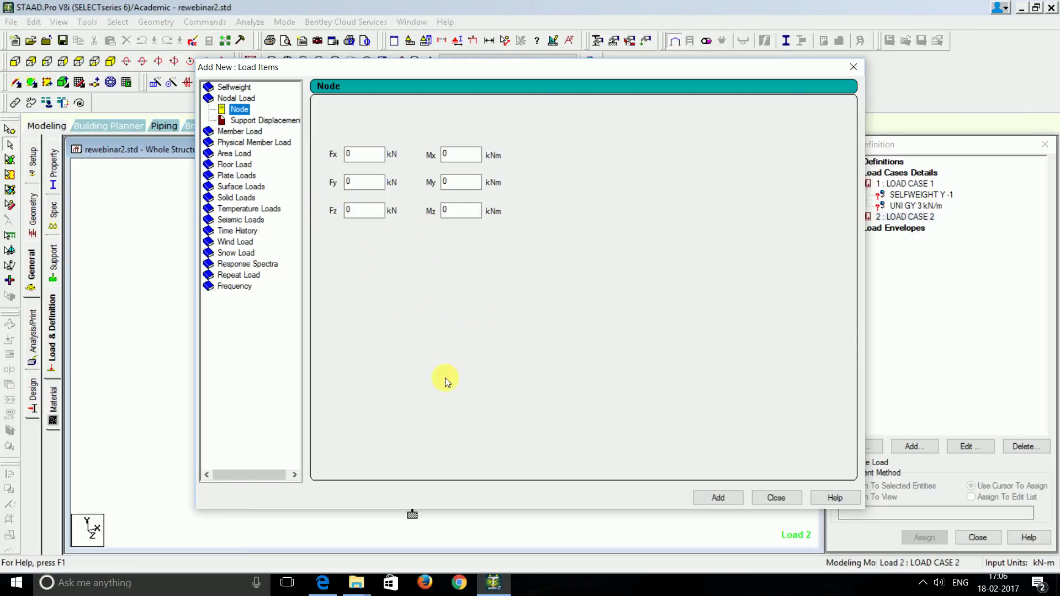
pyautogui.click(366, 155)
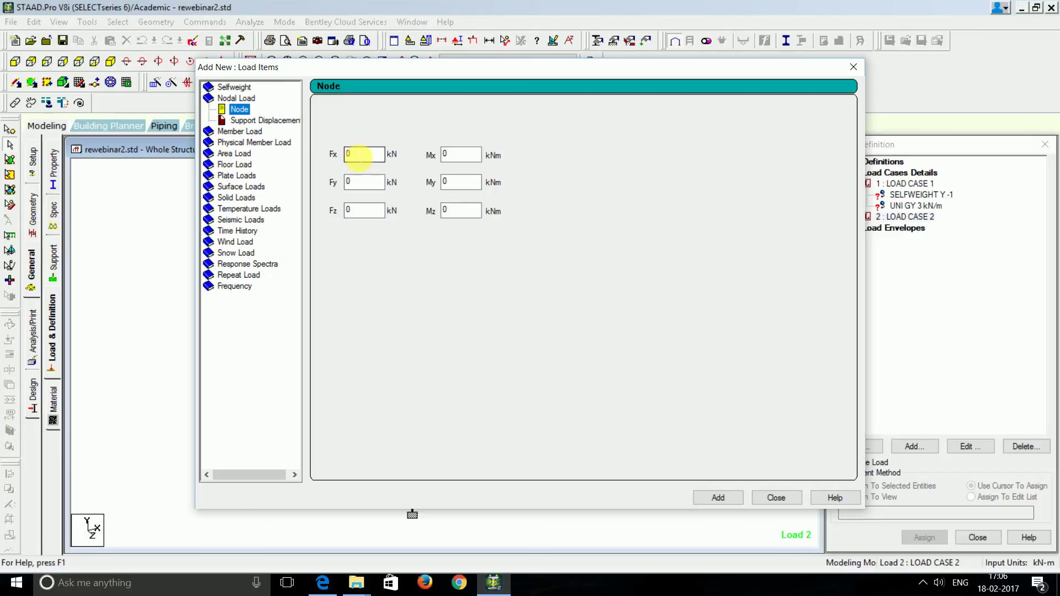
pyautogui.click(369, 157)
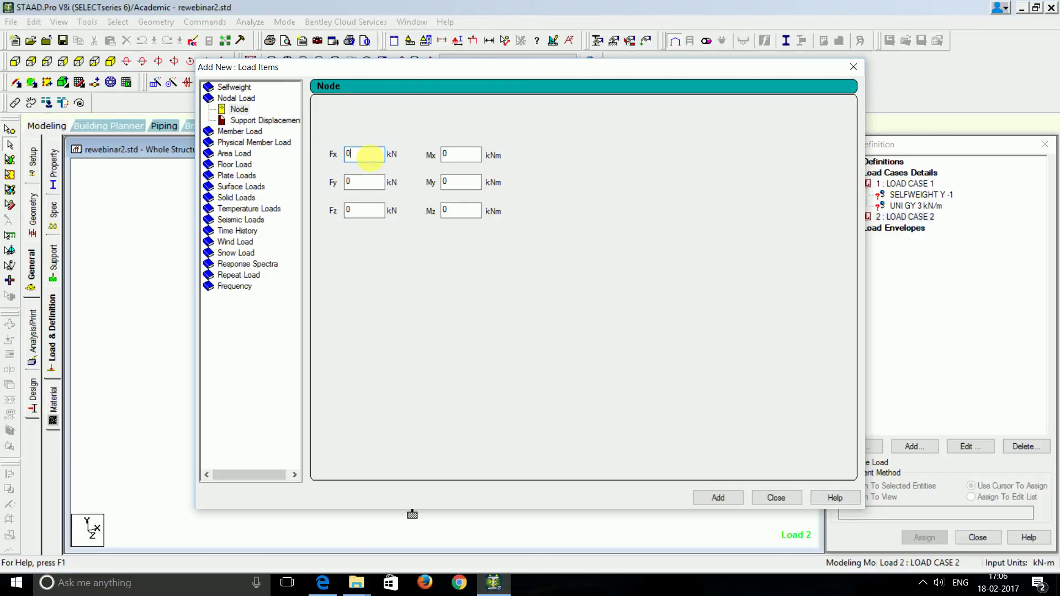
pyautogui.press('BackSpace')
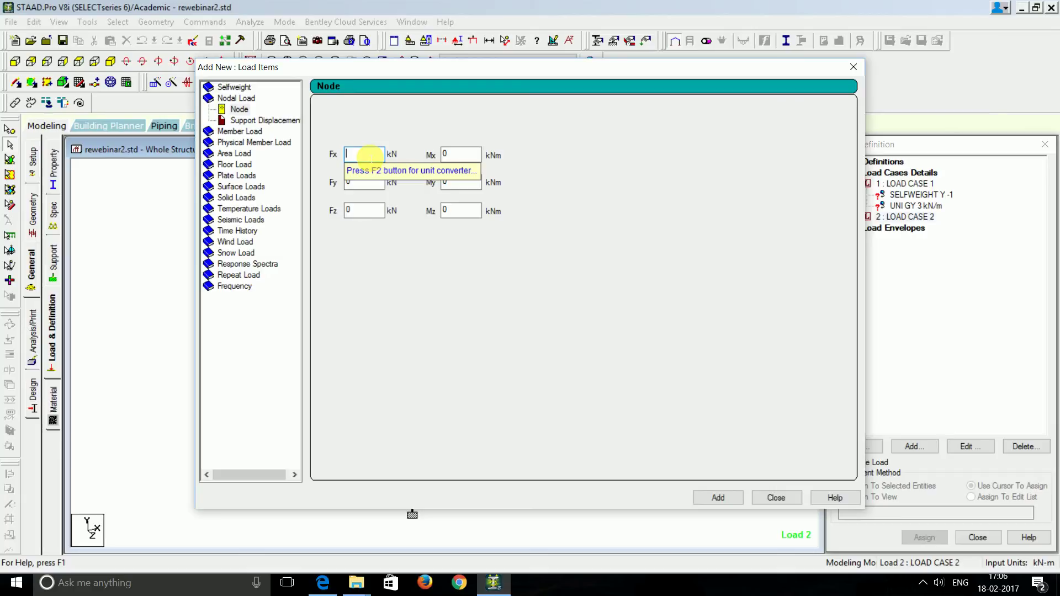
pyautogui.write('10')
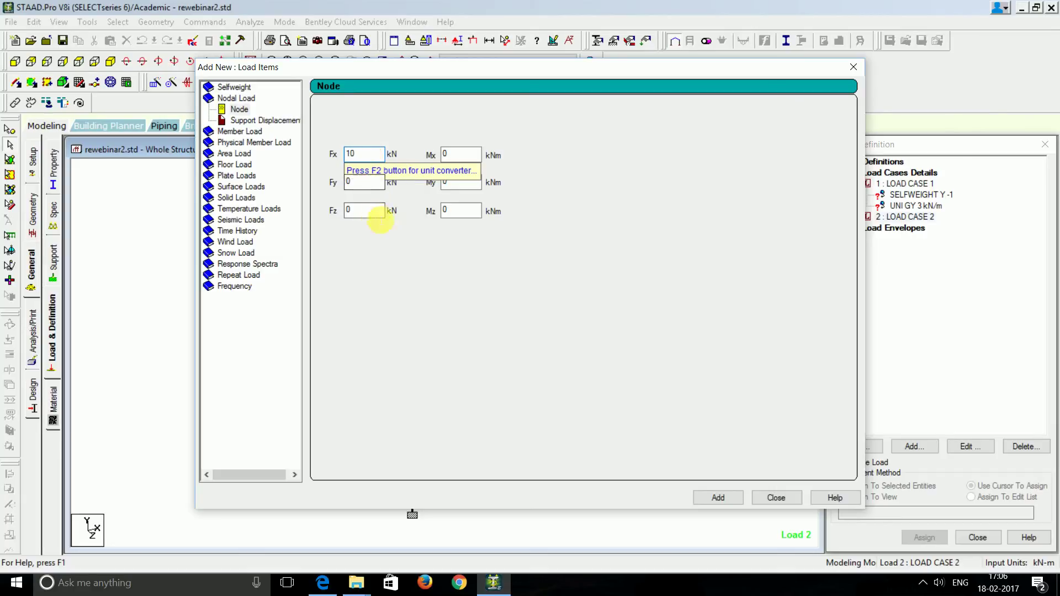
pyautogui.click(367, 217)
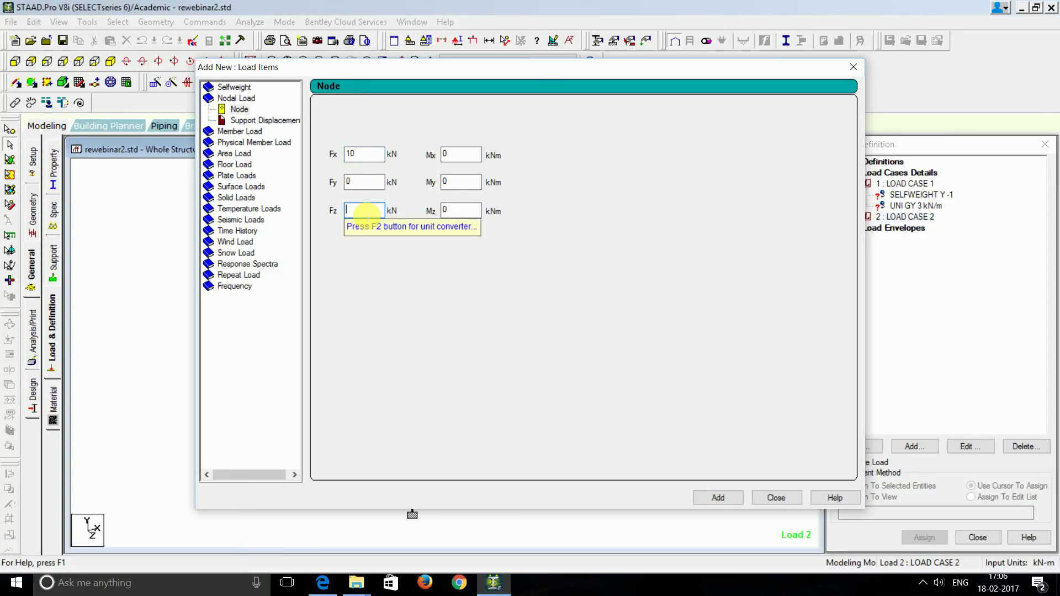
pyautogui.write('20')
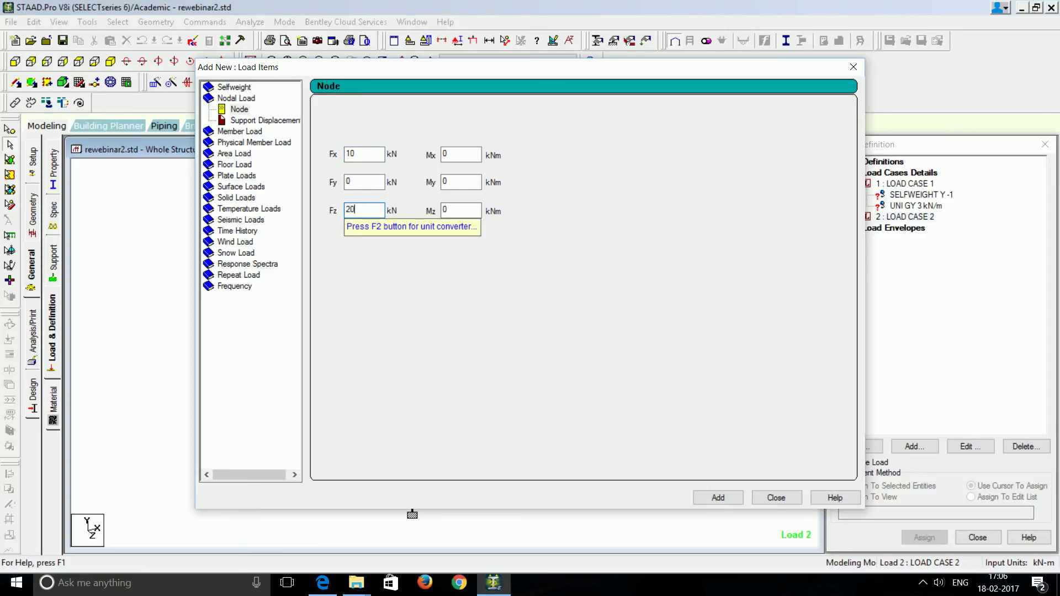
pyautogui.click(712, 497)
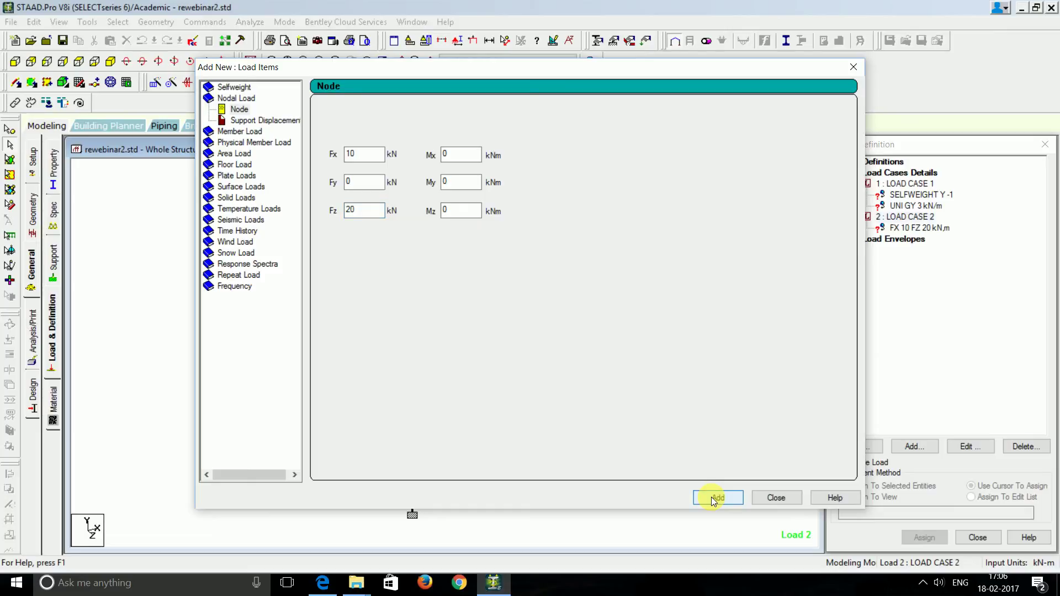
pyautogui.click(764, 498)
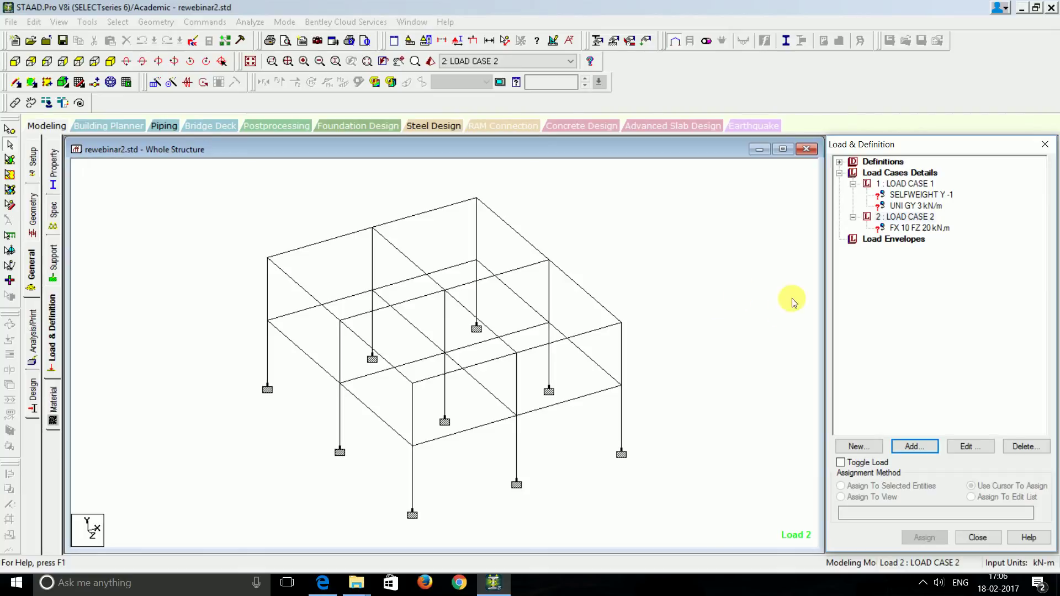
# Assign the selfweight load of LOAD CASE 1 to the whole view and clear the member selection
pyautogui.click(903, 197)
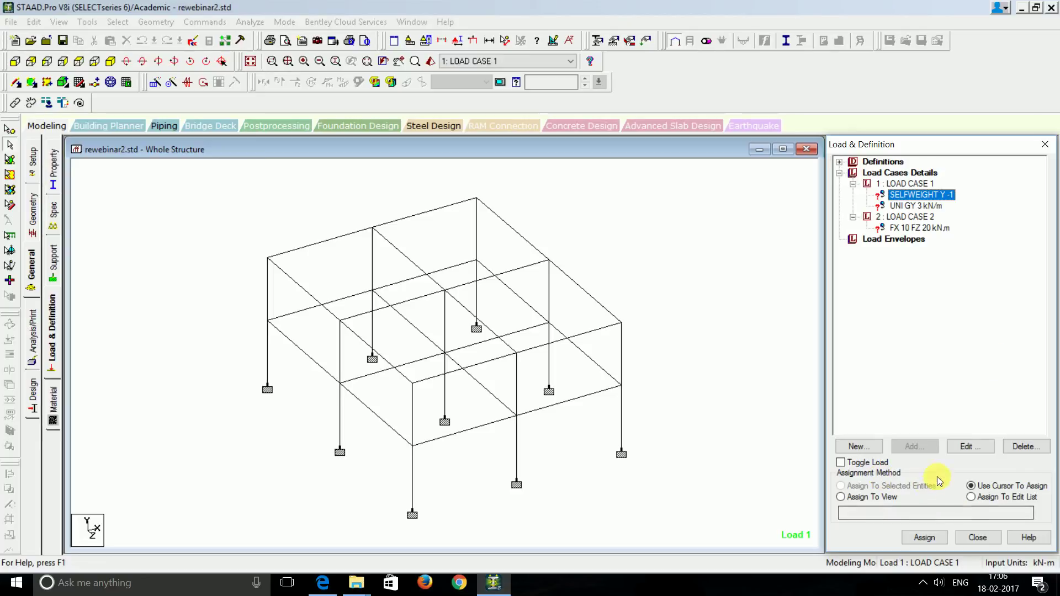
pyautogui.click(841, 497)
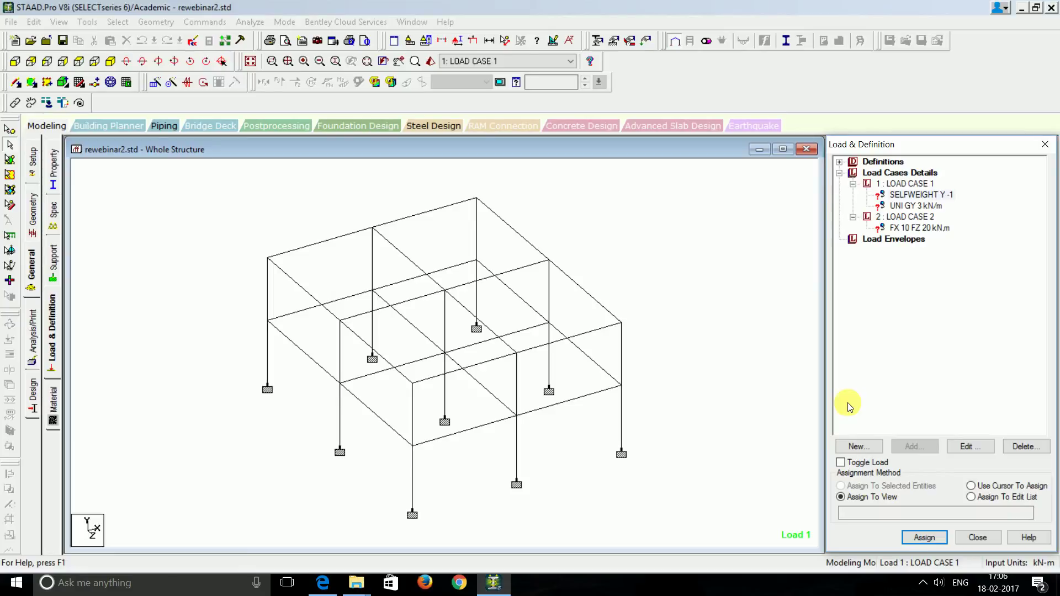
pyautogui.click(922, 537)
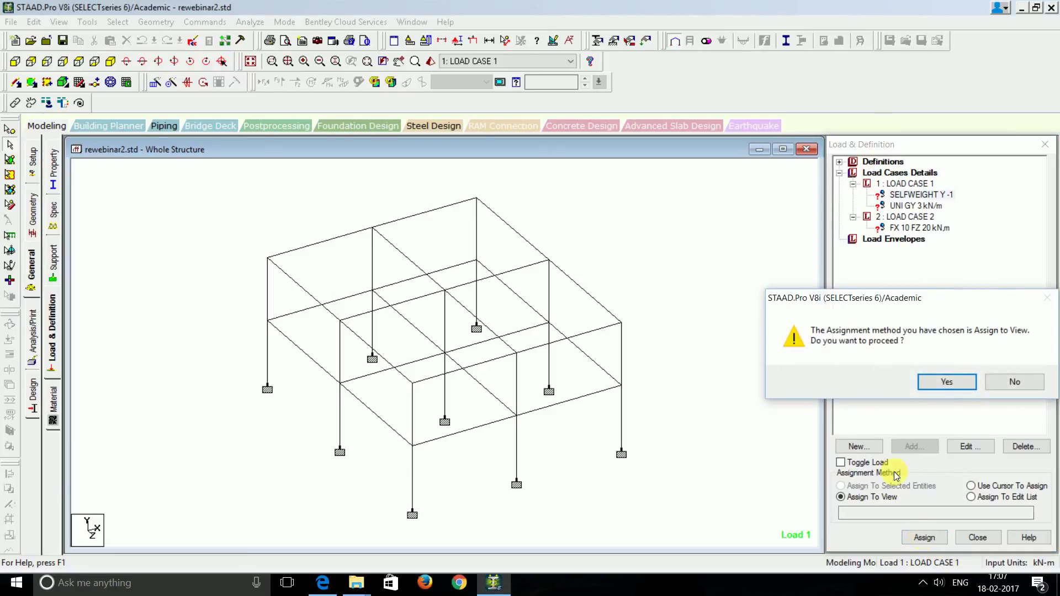
pyautogui.click(945, 380)
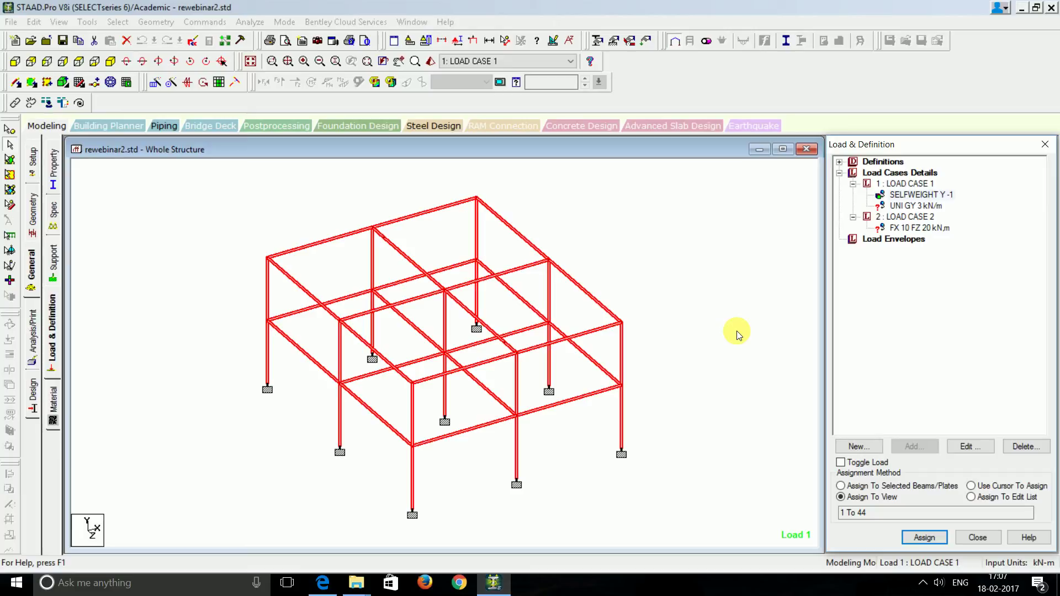
pyautogui.click(661, 253)
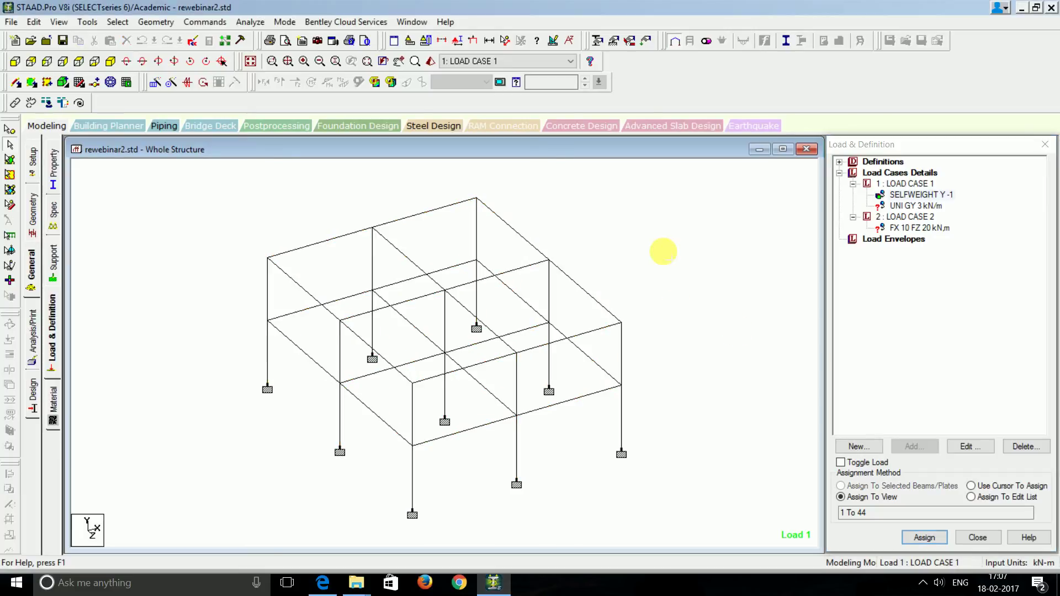
# Assign the uniform GY 3 kN/m load of LOAD CASE 1 to all beams parallel to X and Z
pyautogui.click(899, 207)
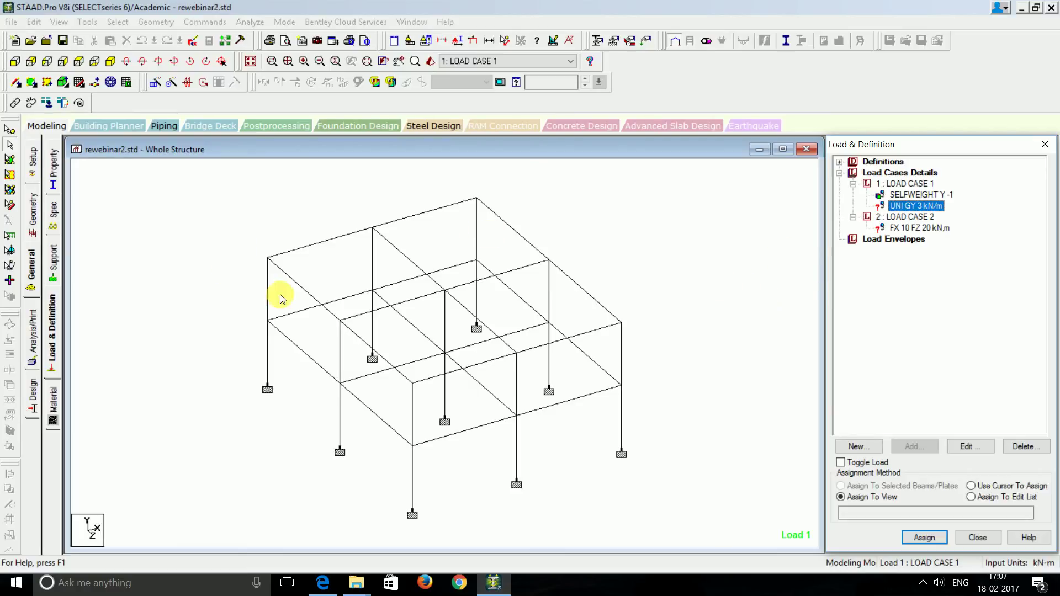
pyautogui.click(117, 21)
pyautogui.moveTo(157, 271)
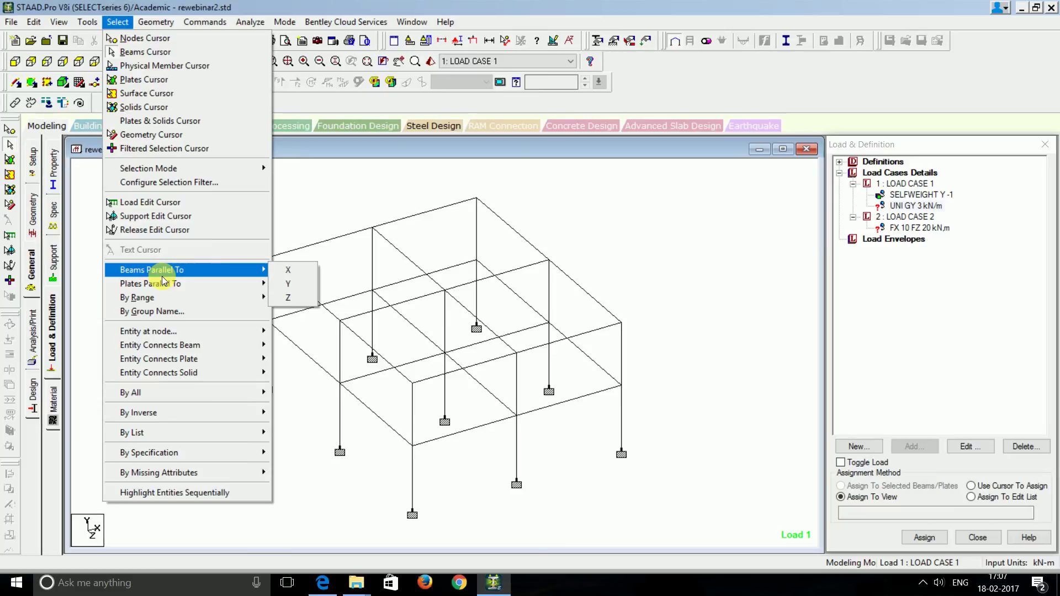
pyautogui.click(289, 269)
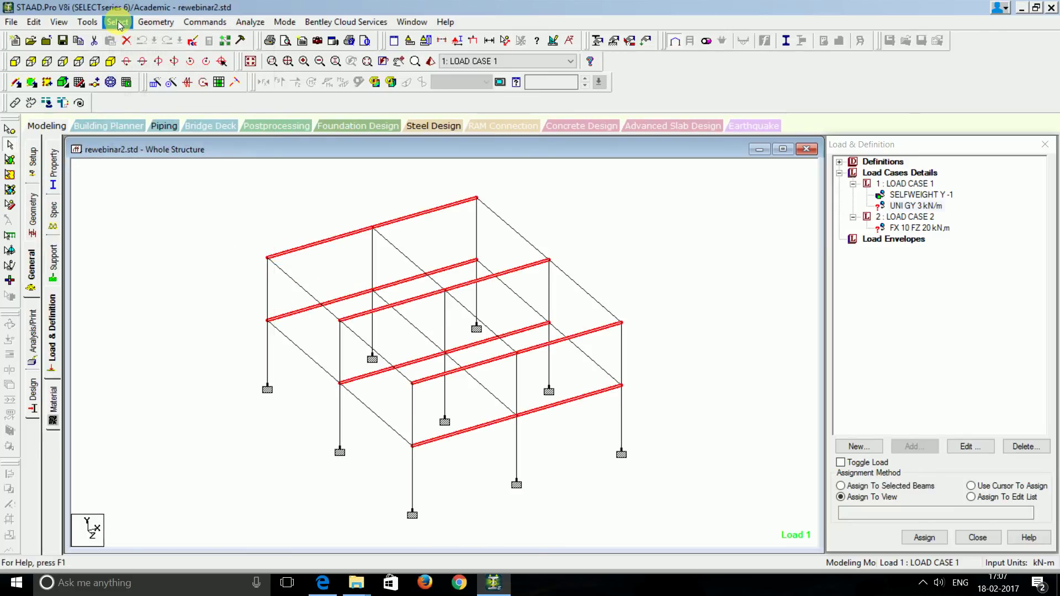
pyautogui.click(118, 22)
pyautogui.moveTo(171, 270)
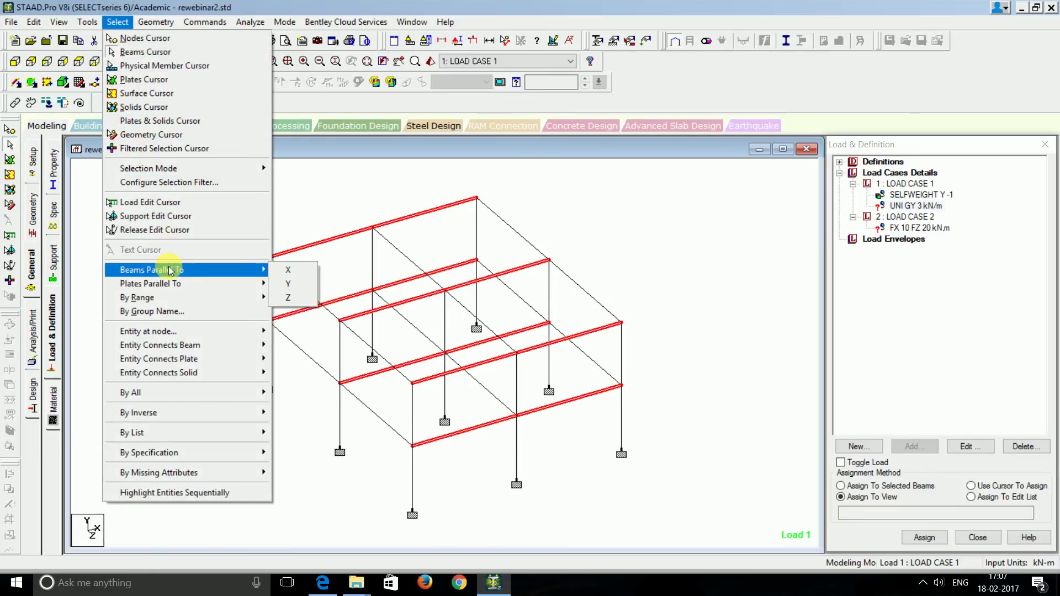
pyautogui.click(311, 303)
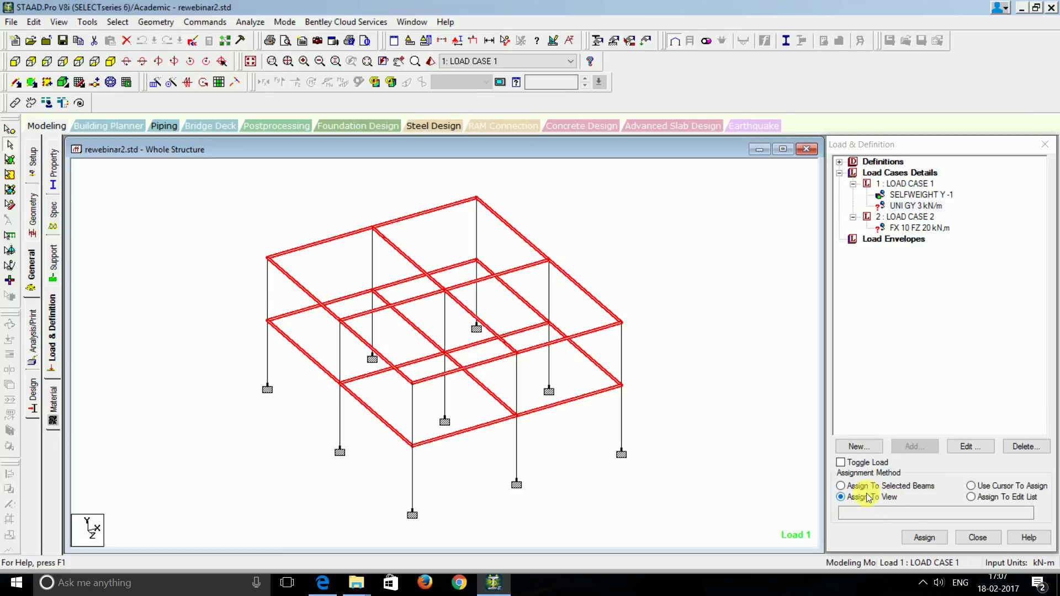
pyautogui.click(840, 485)
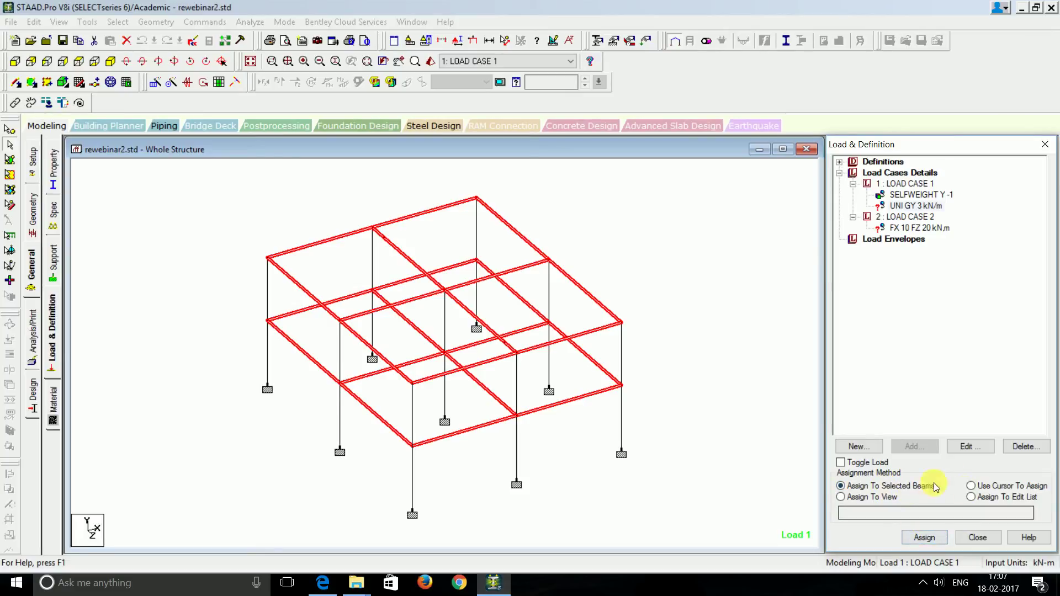
pyautogui.click(921, 538)
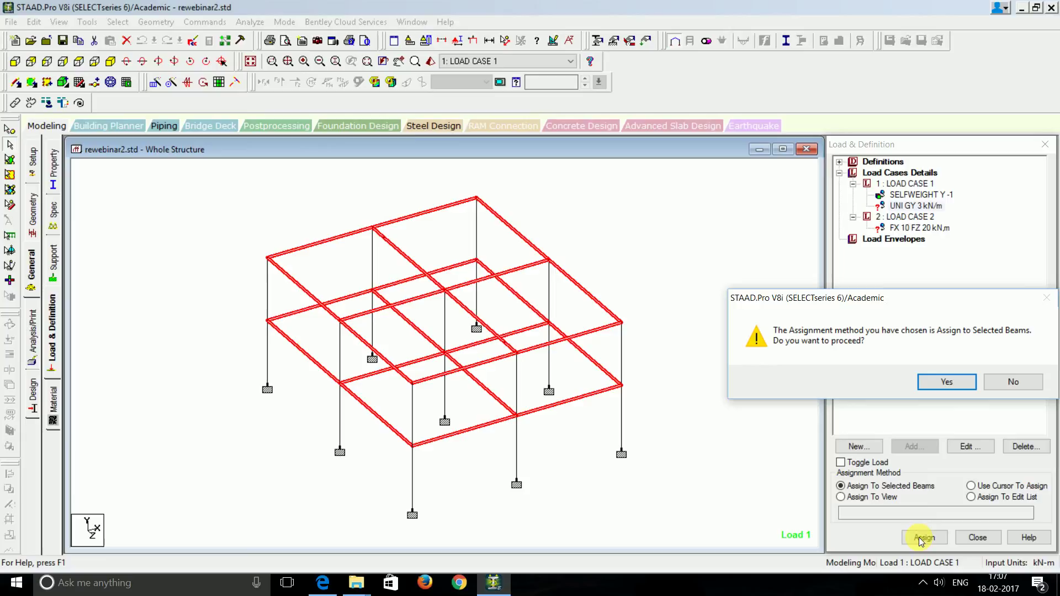
pyautogui.click(938, 383)
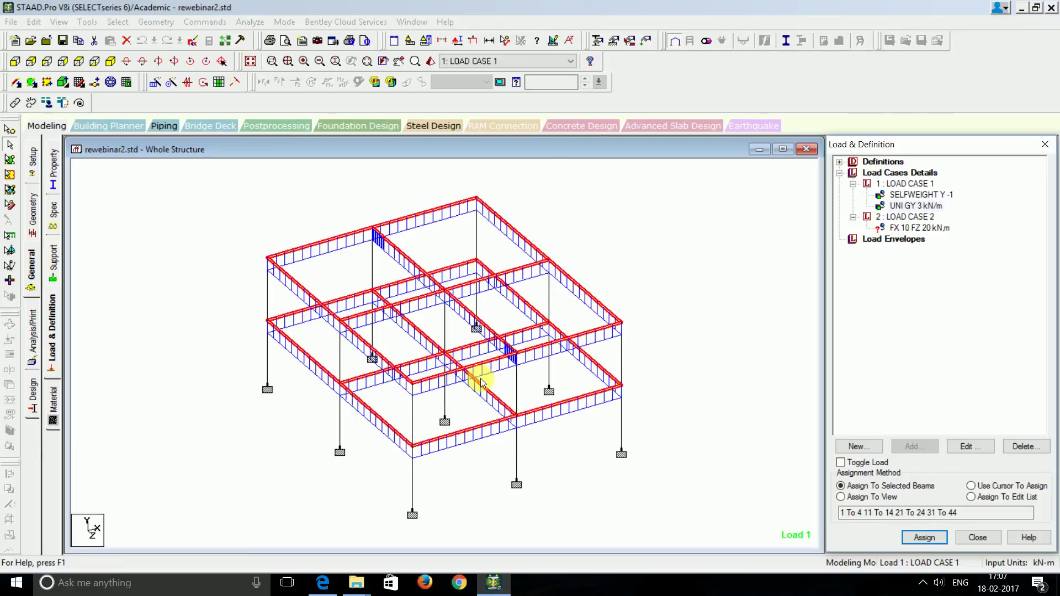
# Change the uniform force of LOAD CASE 1 to -3 kN/m in direction GY
pyautogui.click(14, 61)
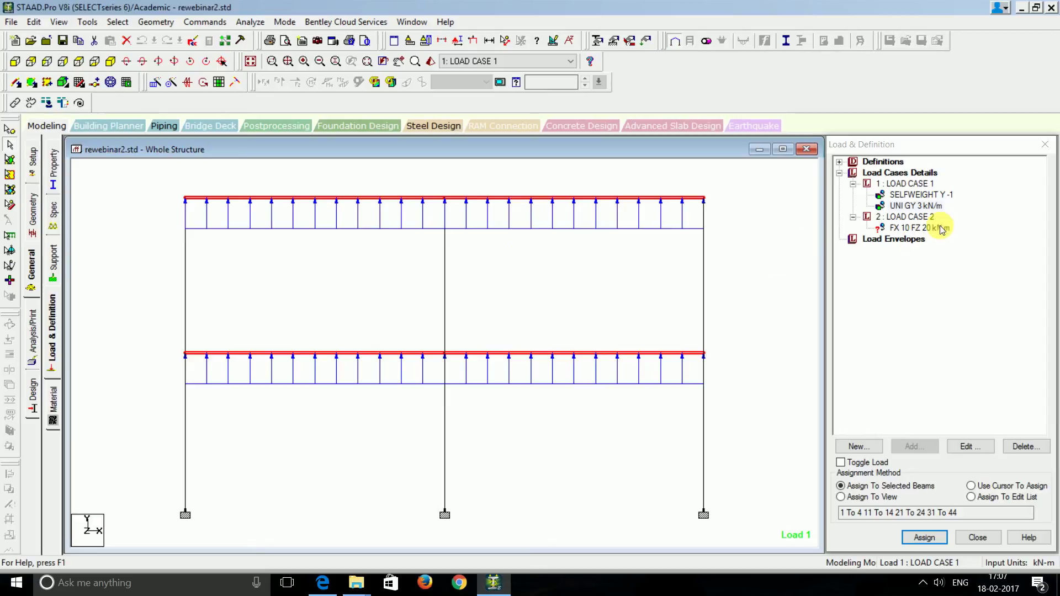
pyautogui.click(930, 207)
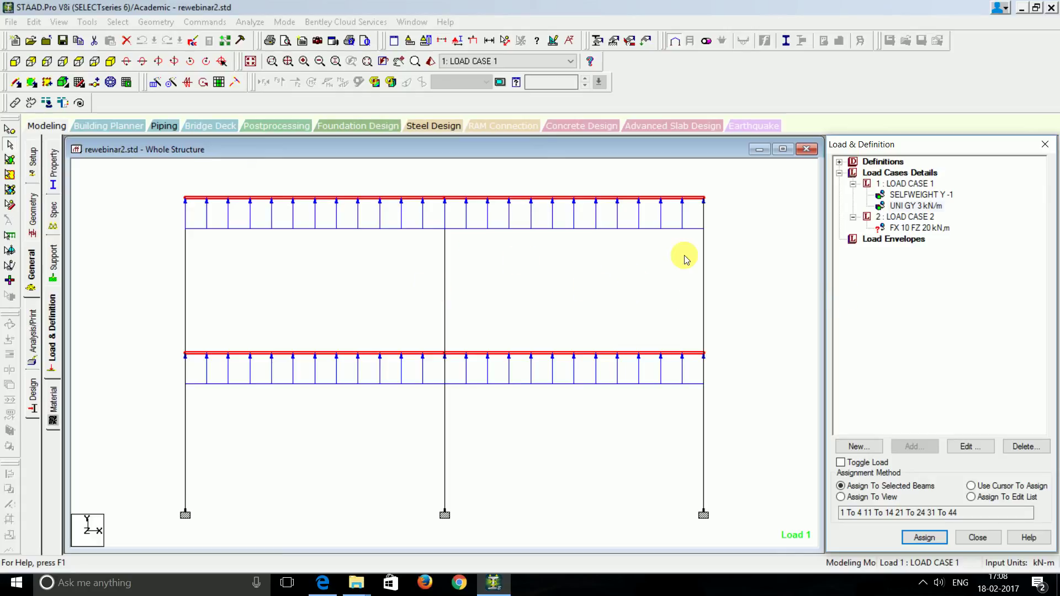
pyautogui.click(111, 60)
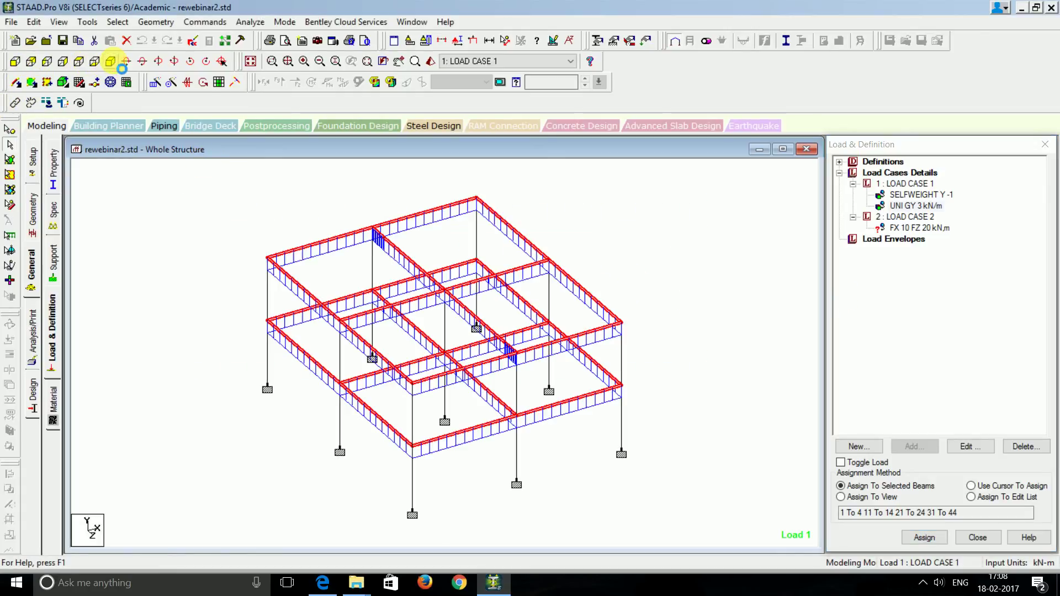
pyautogui.click(915, 206)
pyautogui.click(971, 447)
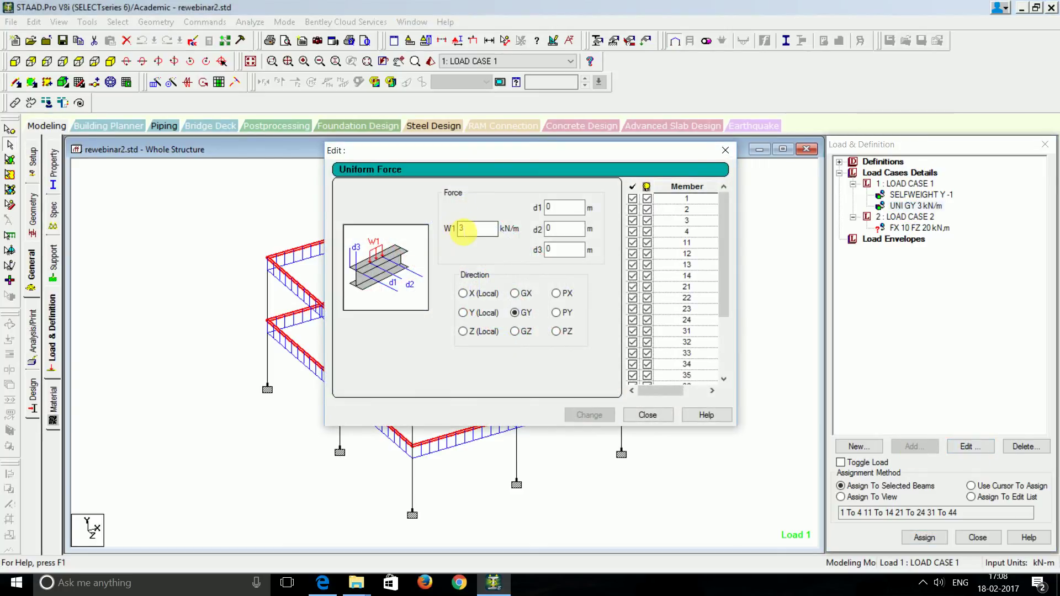
pyautogui.write('-')
pyautogui.click(599, 416)
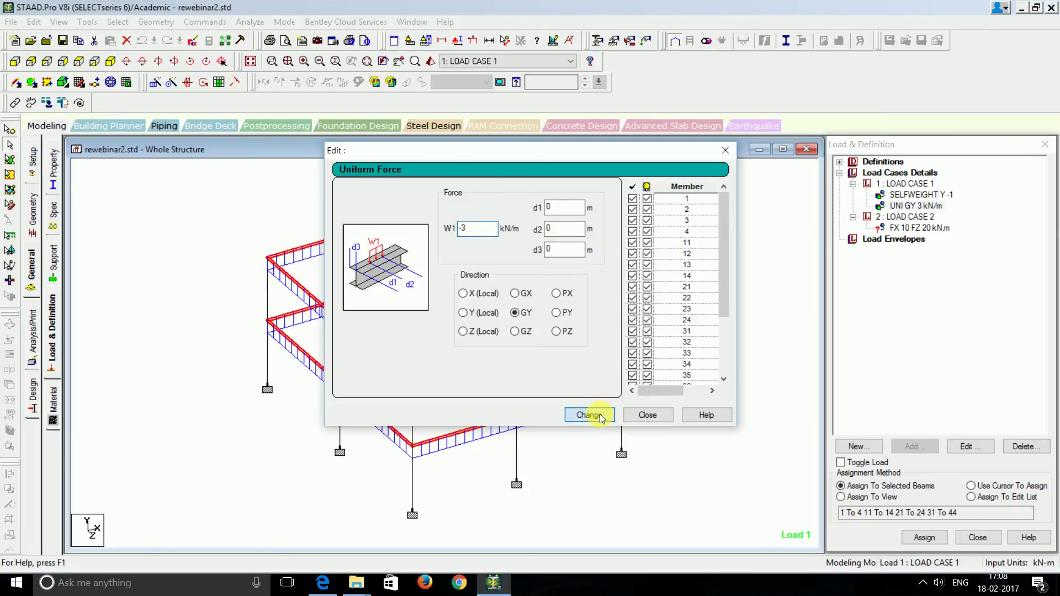
pyautogui.click(646, 415)
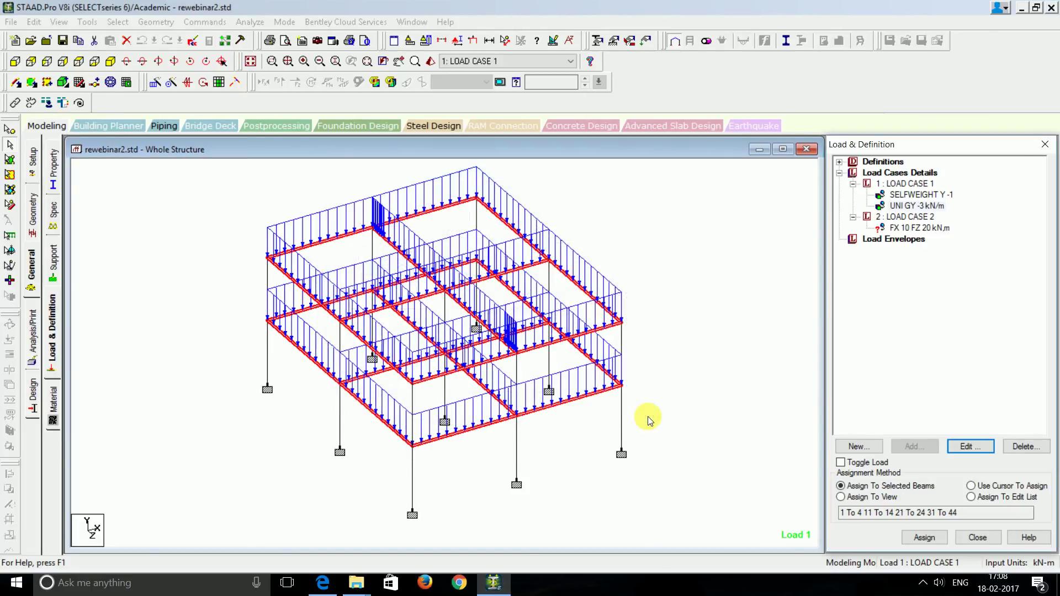
# Clear the beam selection and check the direction of the member loads in the front and isometric views
pyautogui.click(15, 61)
pyautogui.click(741, 236)
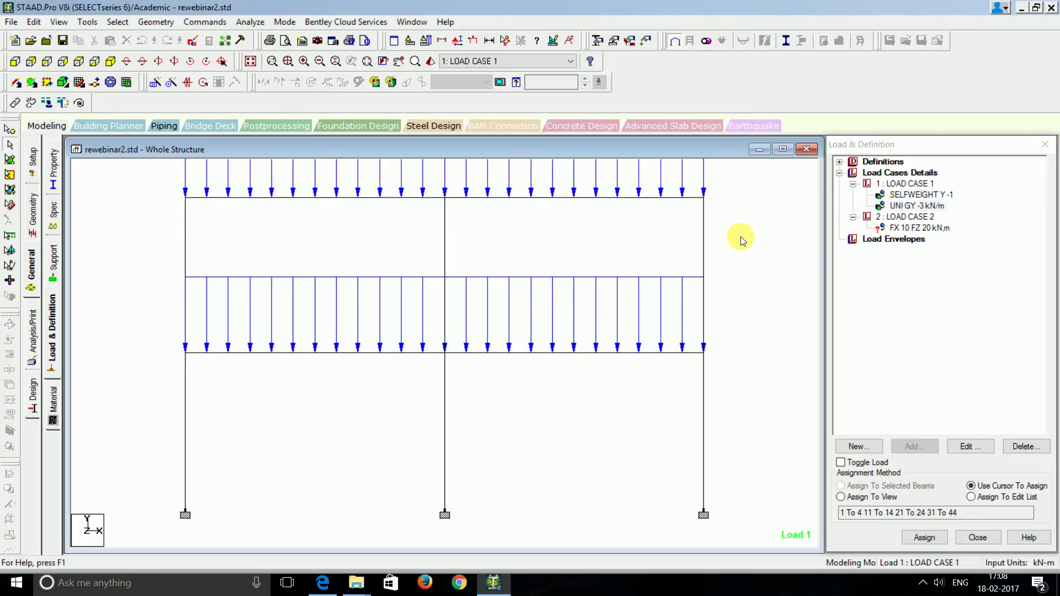
pyautogui.click(314, 65)
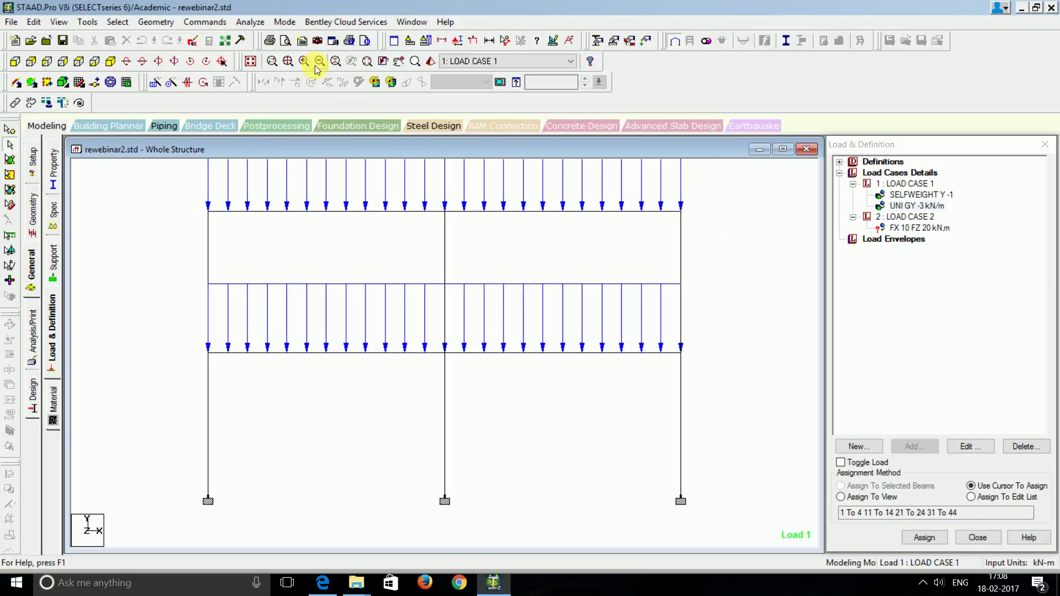
pyautogui.click(315, 65)
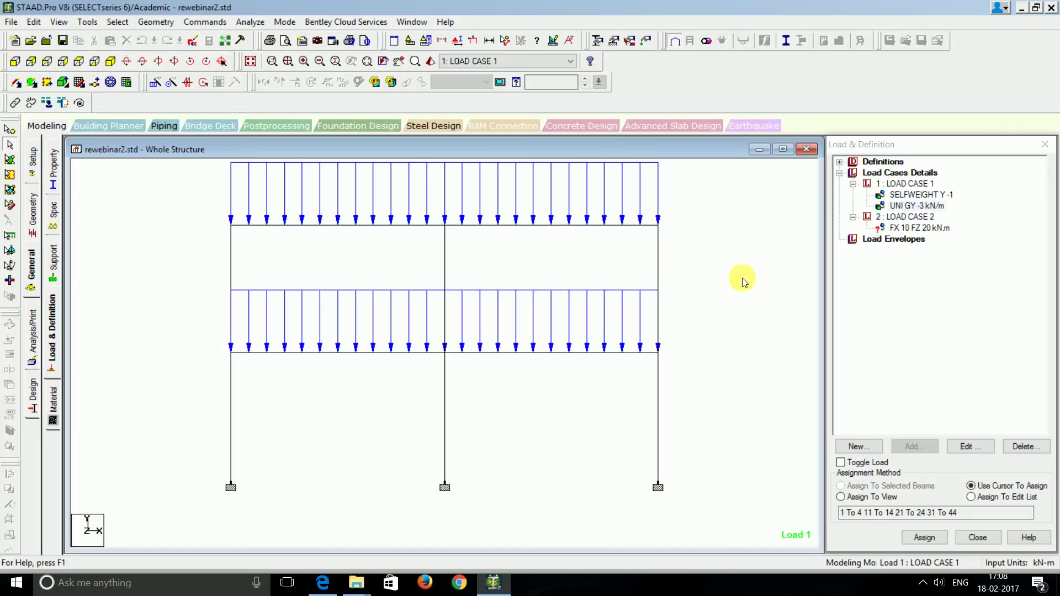
pyautogui.click(111, 61)
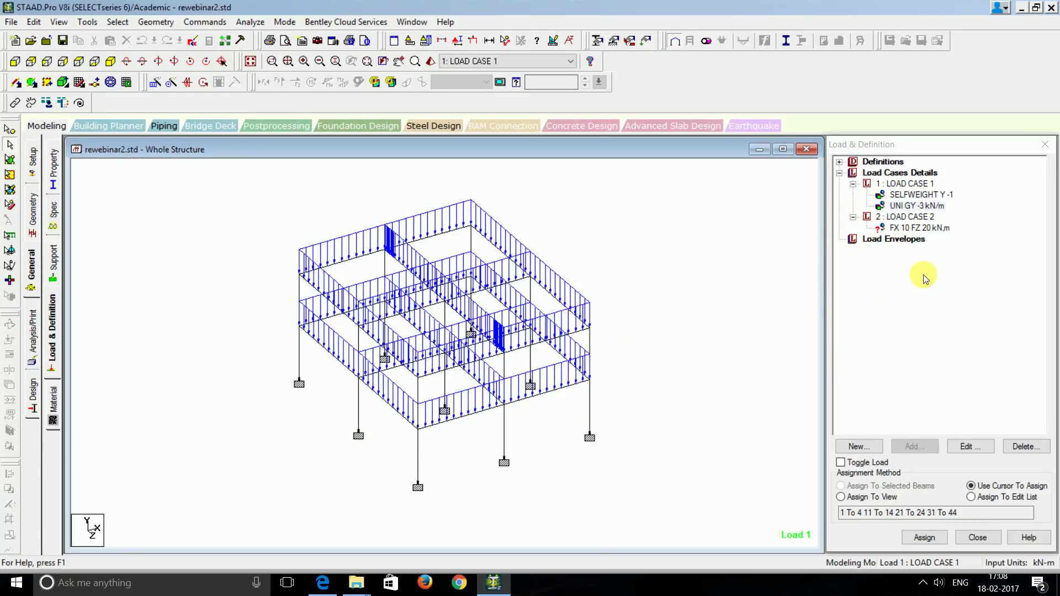
# Assign the FX 10 FZ 20 nodal load of LOAD CASE 2 to top-level nodes 9, 18 and 27 on the +X side of the frame
pyautogui.click(908, 228)
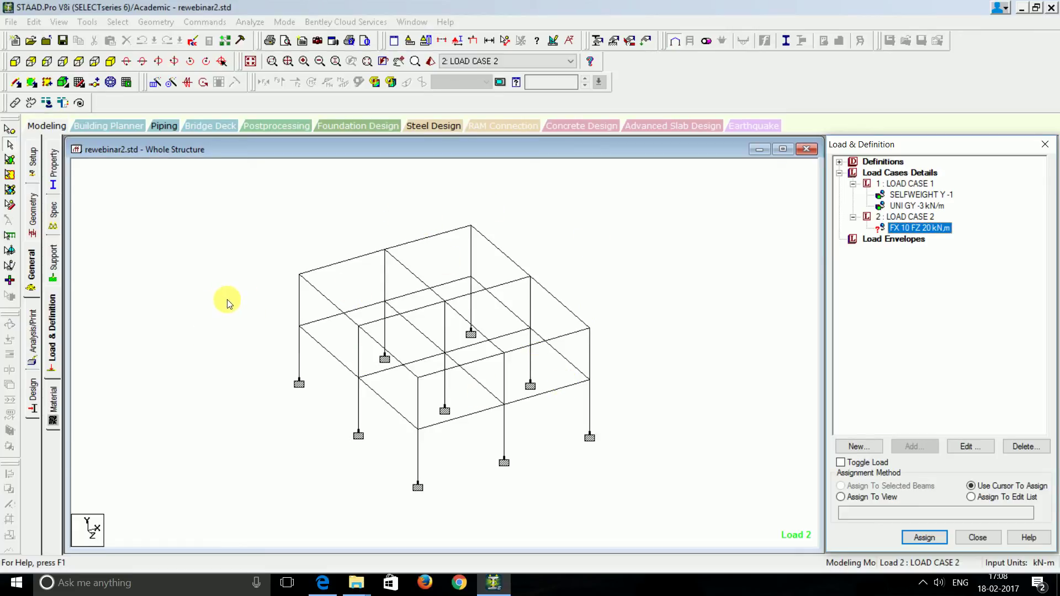
pyautogui.click(11, 130)
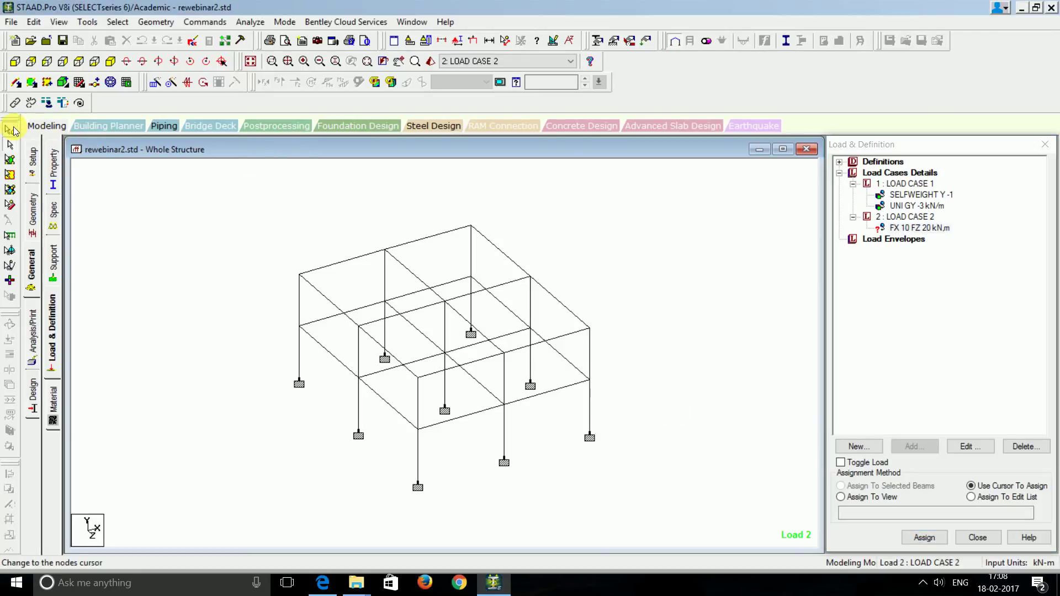
pyautogui.click(299, 274)
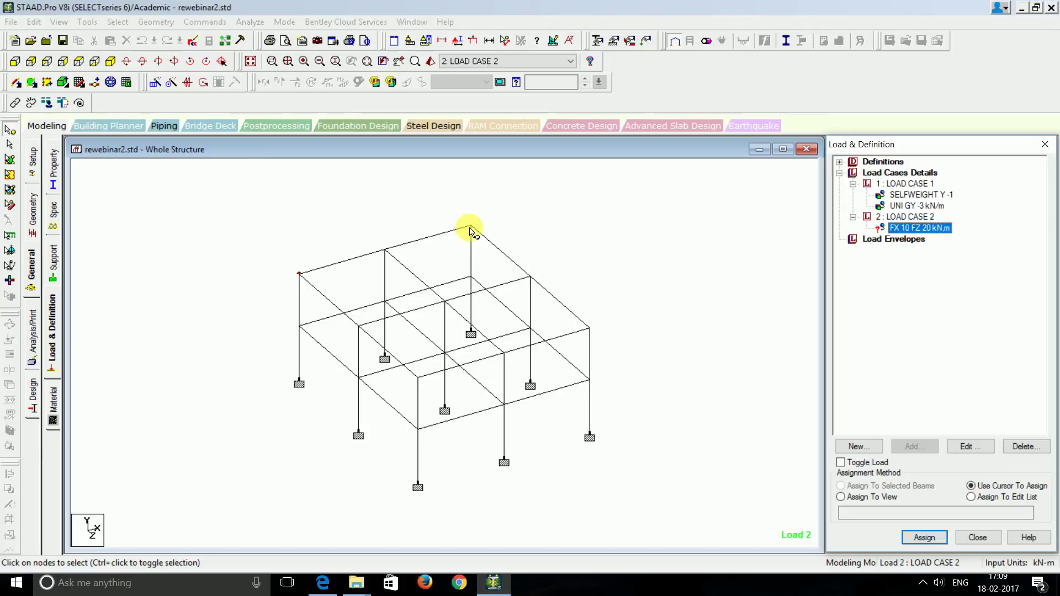
pyautogui.click(471, 227)
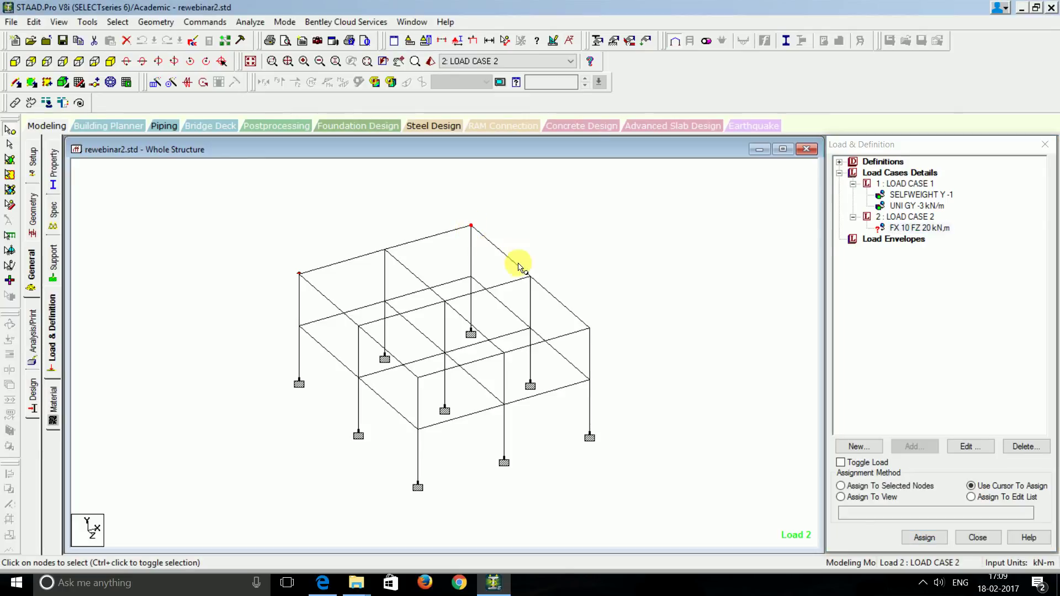
pyautogui.keyDown('ctrl'); pyautogui.click(530, 276); pyautogui.keyUp('ctrl')
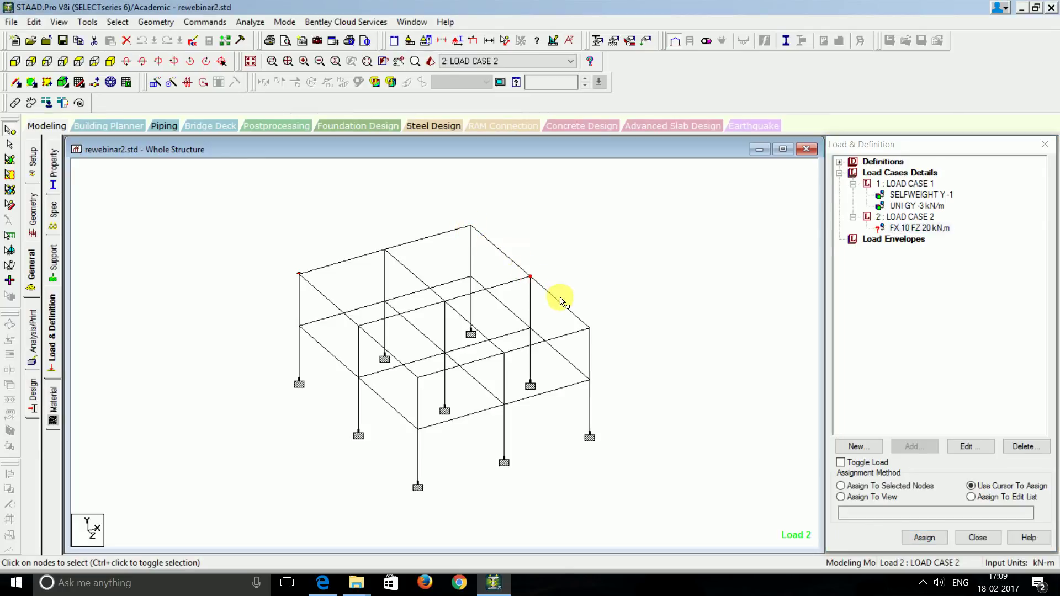
pyautogui.keyDown('ctrl'); pyautogui.click(588, 328); pyautogui.keyUp('ctrl')
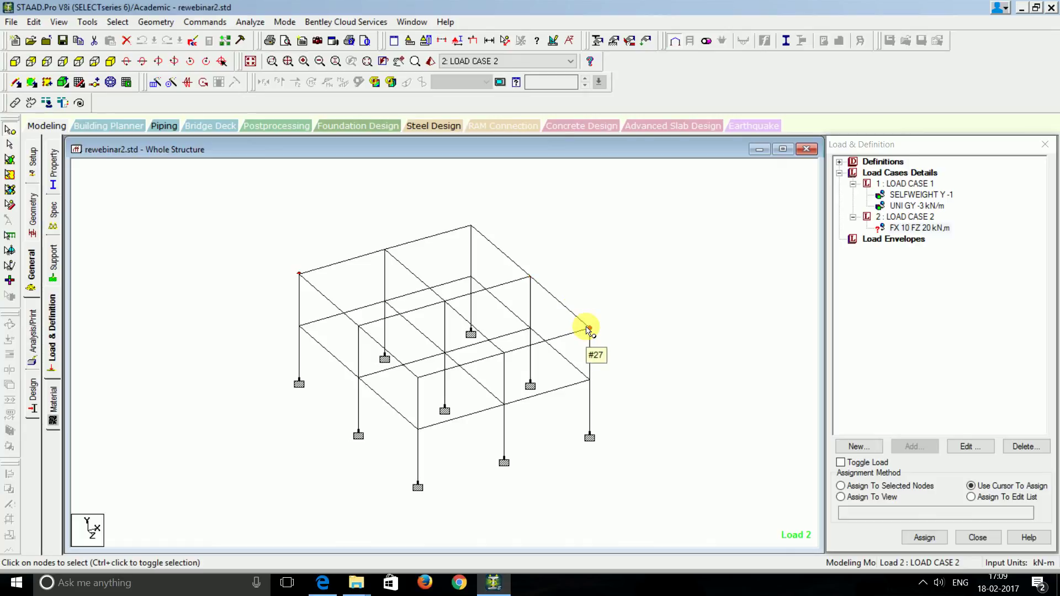
pyautogui.keyDown('ctrl'); pyautogui.click(472, 227); pyautogui.keyUp('ctrl')
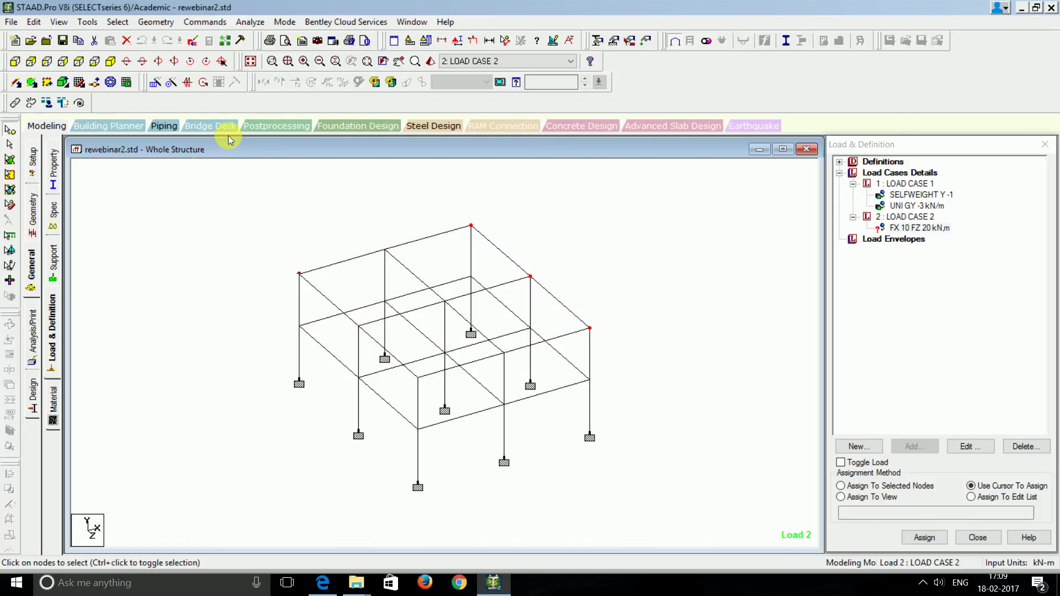
pyautogui.click(15, 62)
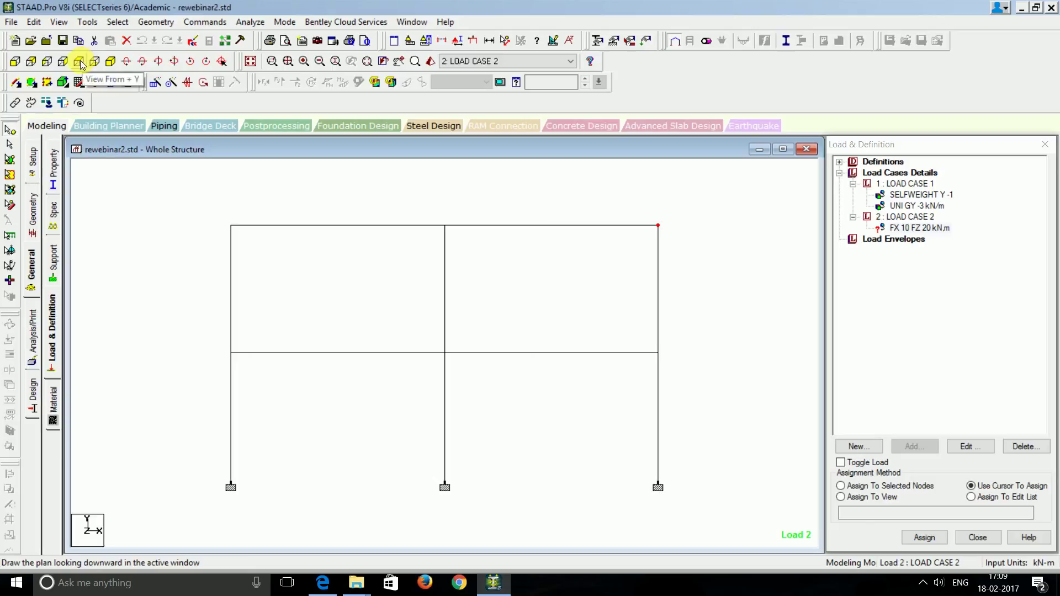
pyautogui.click(110, 62)
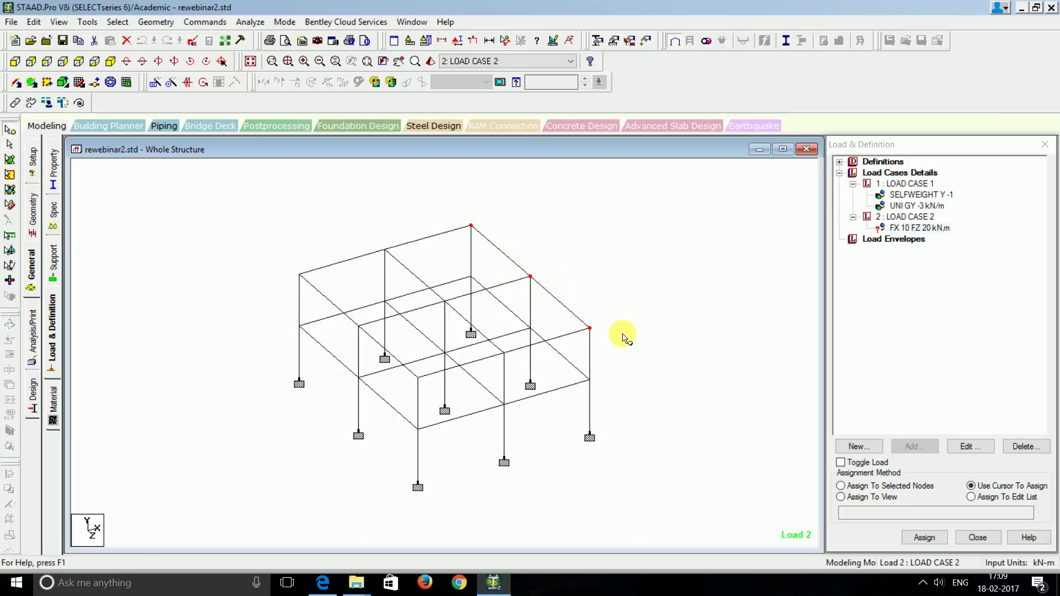
pyautogui.click(895, 228)
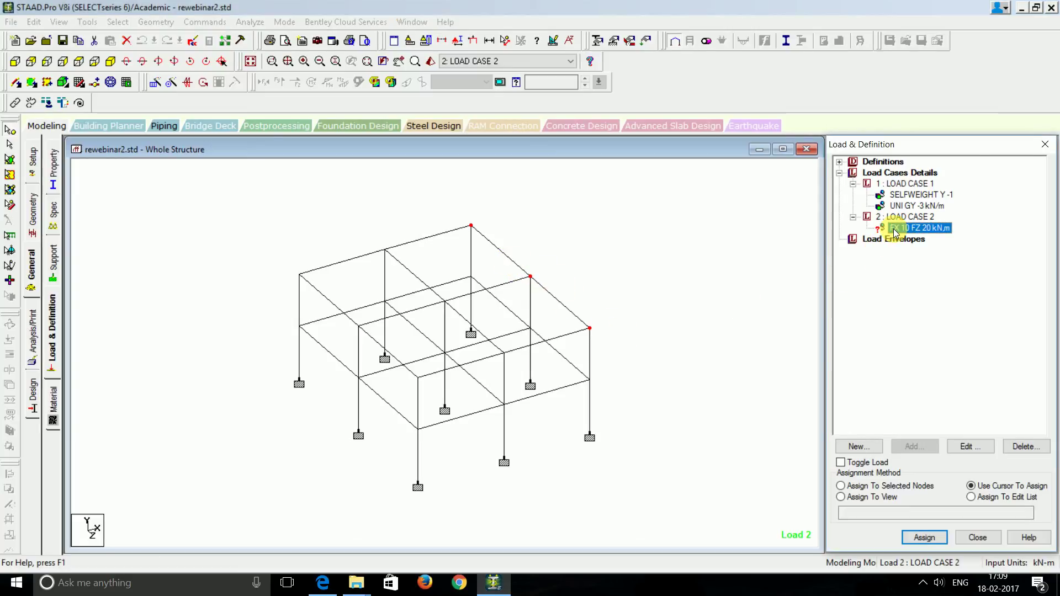
pyautogui.click(875, 486)
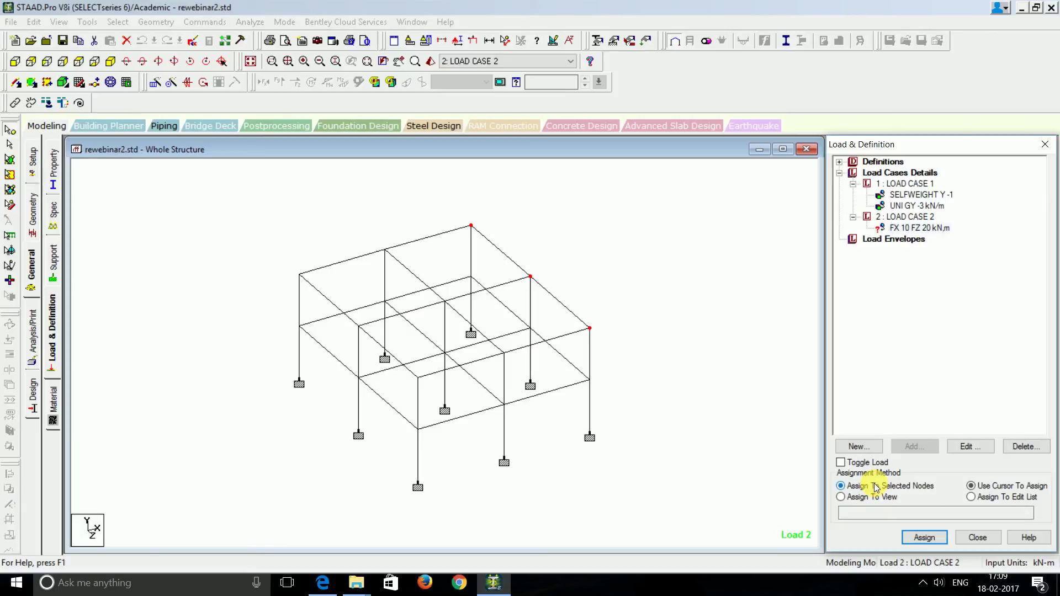
pyautogui.click(932, 539)
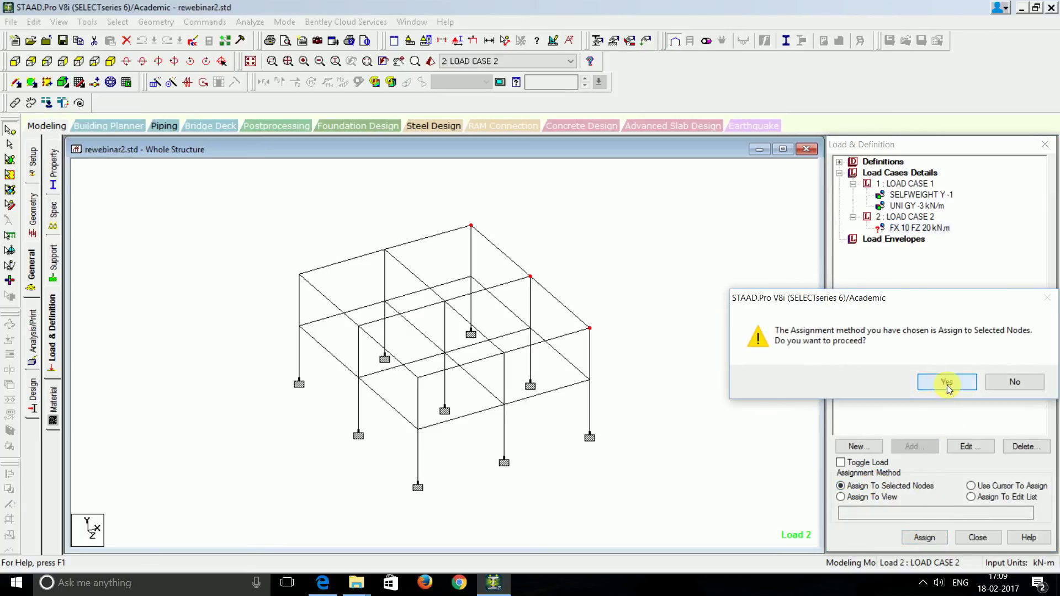
pyautogui.press('Return')
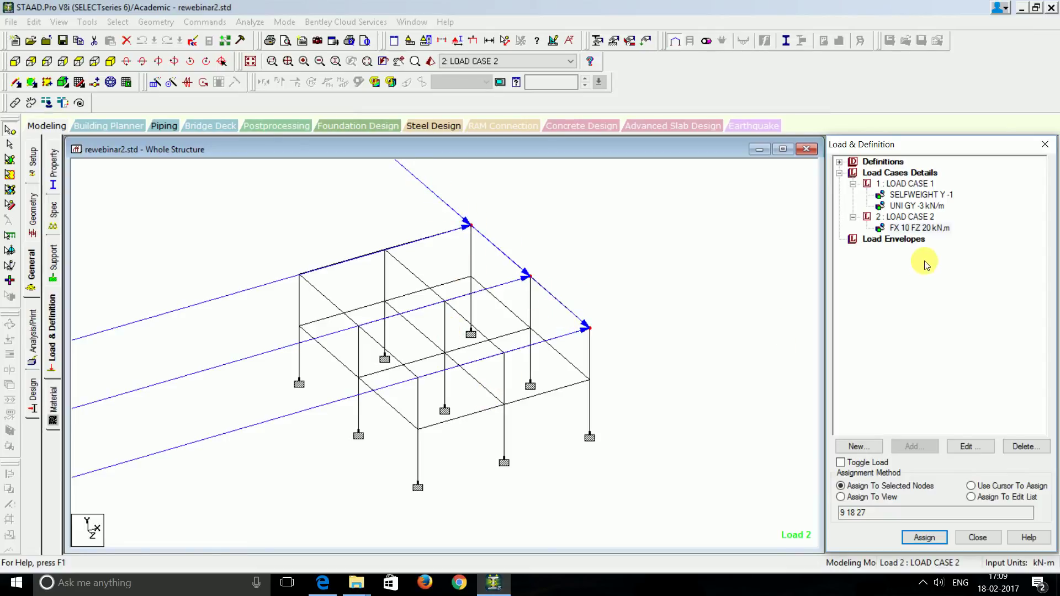
# Start adding a load envelope and save the modified structure under its existing name
pyautogui.click(896, 239)
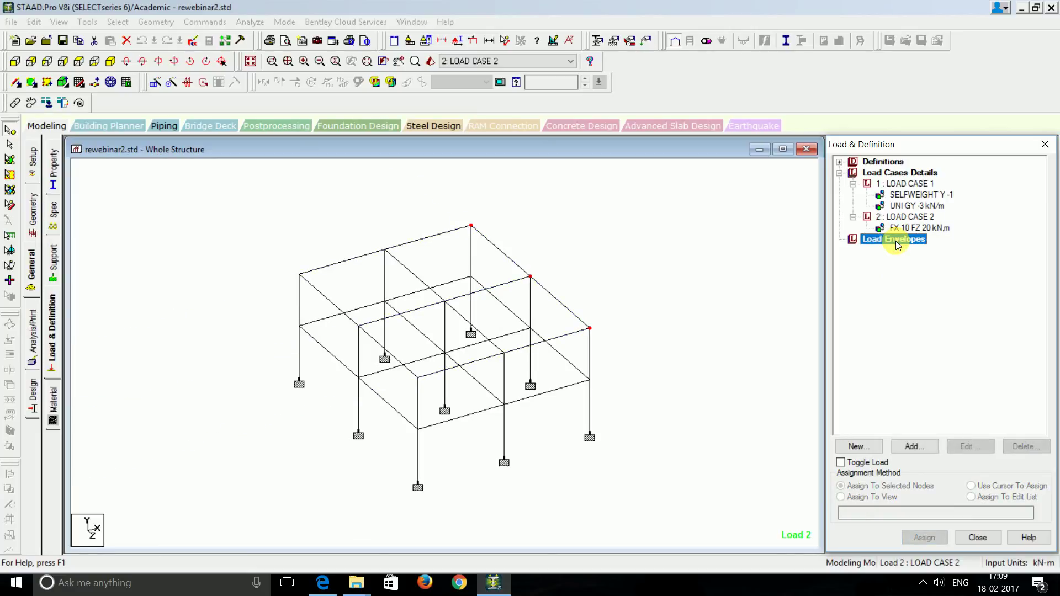
pyautogui.click(911, 445)
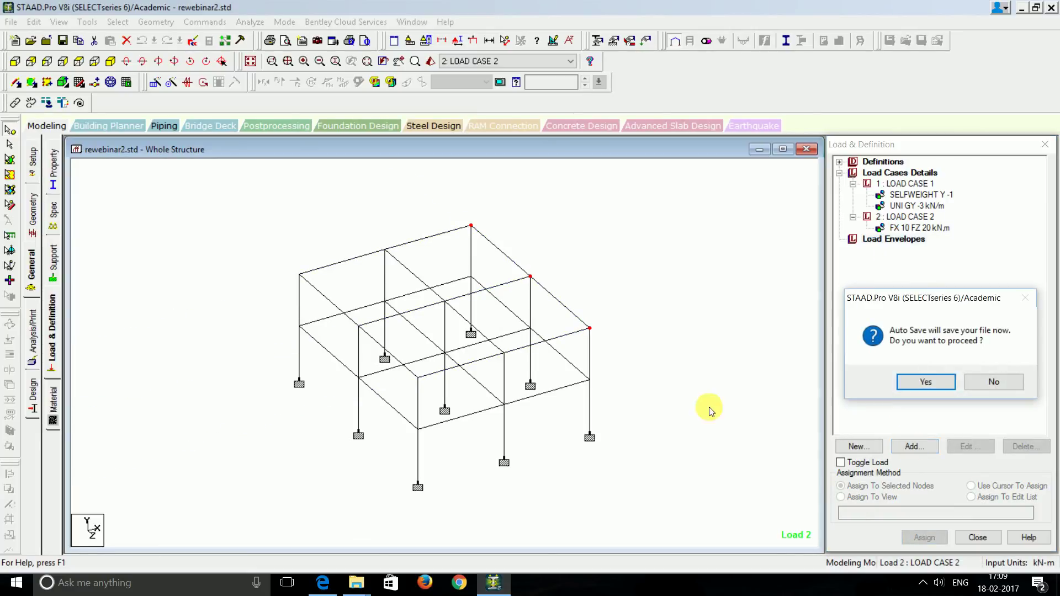
pyautogui.click(925, 381)
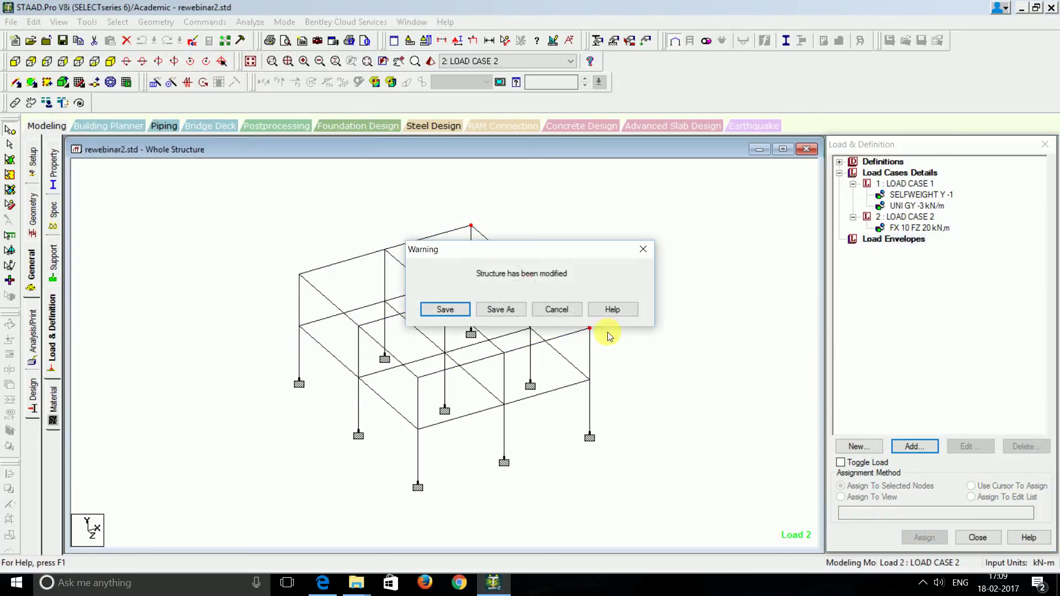
pyautogui.click(445, 310)
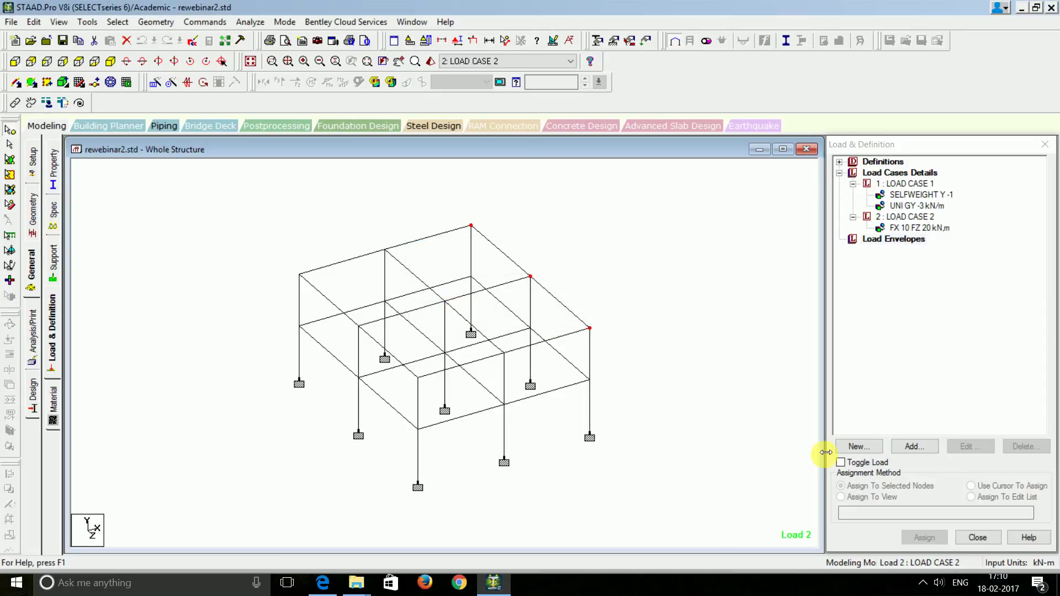
# Open a new load envelope definition, look through the available envelope types and keep the type as NONE
pyautogui.click(916, 446)
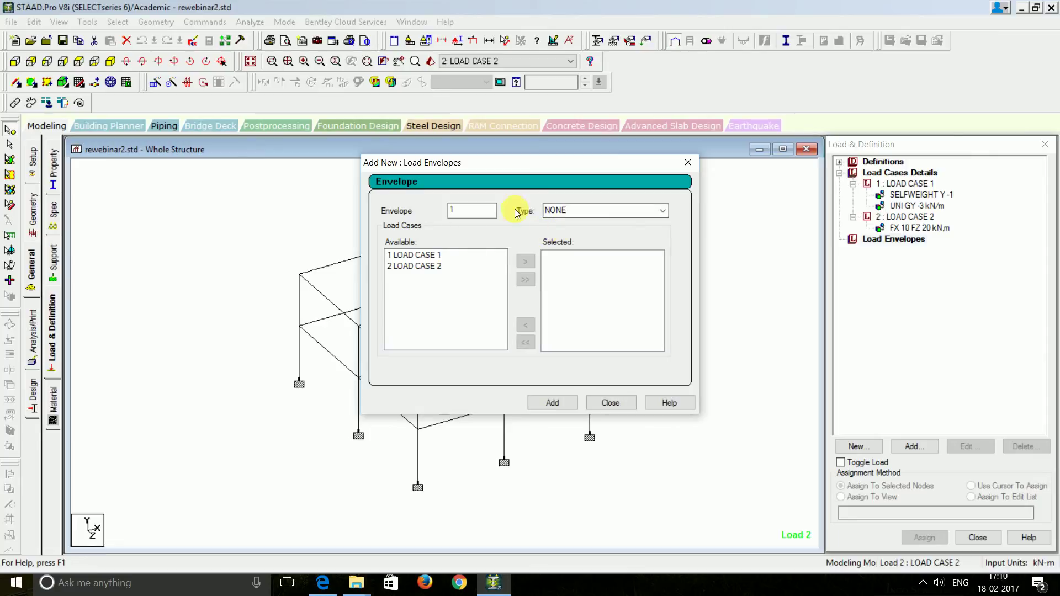
pyautogui.click(596, 211)
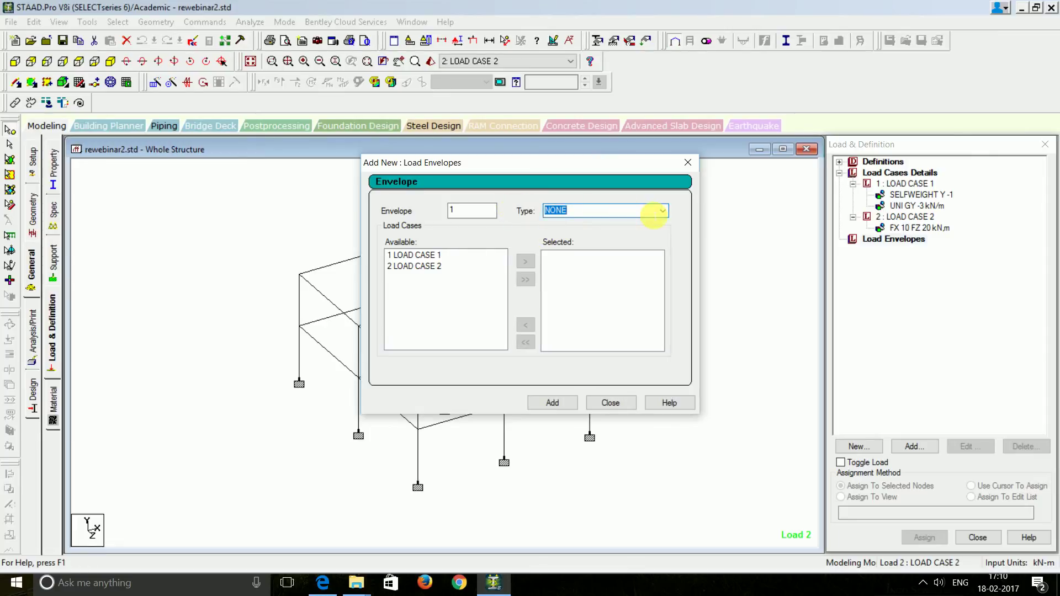
pyautogui.click(662, 212)
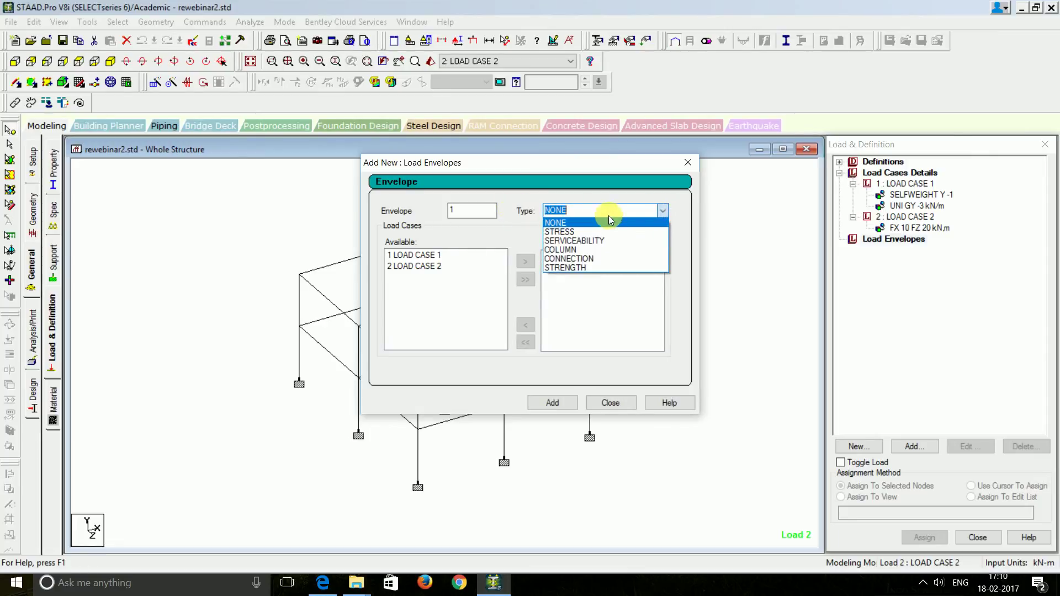
pyautogui.click(673, 217)
pyautogui.click(662, 211)
pyautogui.click(697, 226)
# Include LOAD CASE 1 and LOAD CASE 2 in envelope 1, add it, and select ENVELOPE 1 in the load tree
pyautogui.click(415, 255)
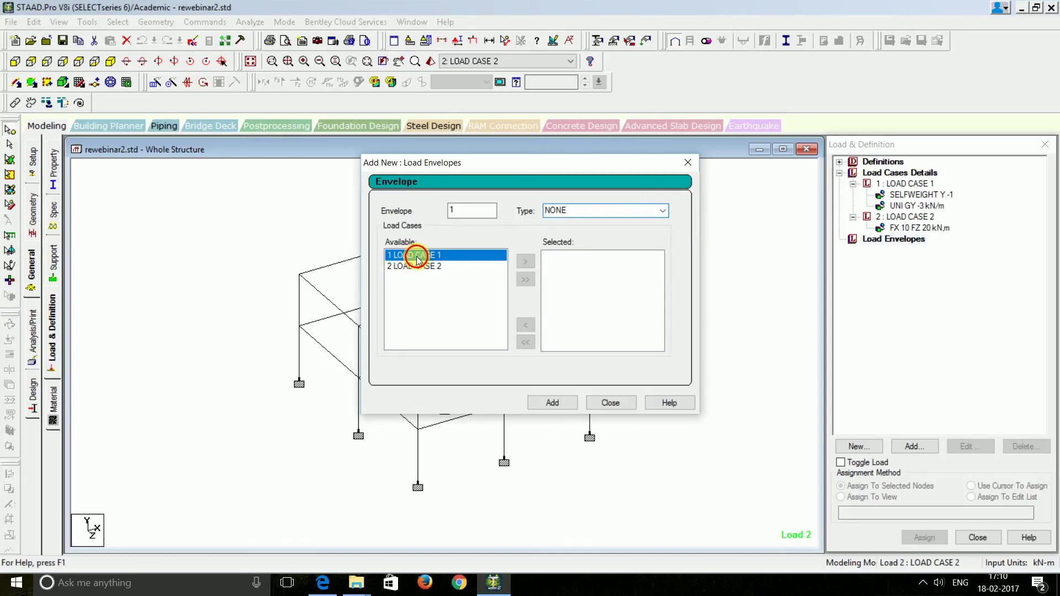
pyautogui.click(418, 267)
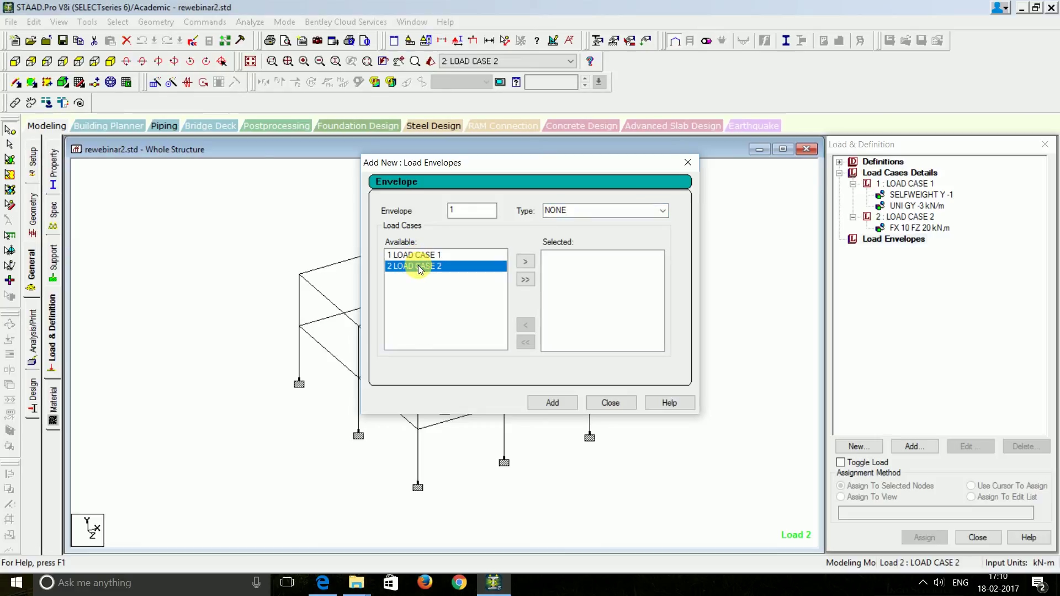
pyautogui.click(524, 262)
pyautogui.click(459, 255)
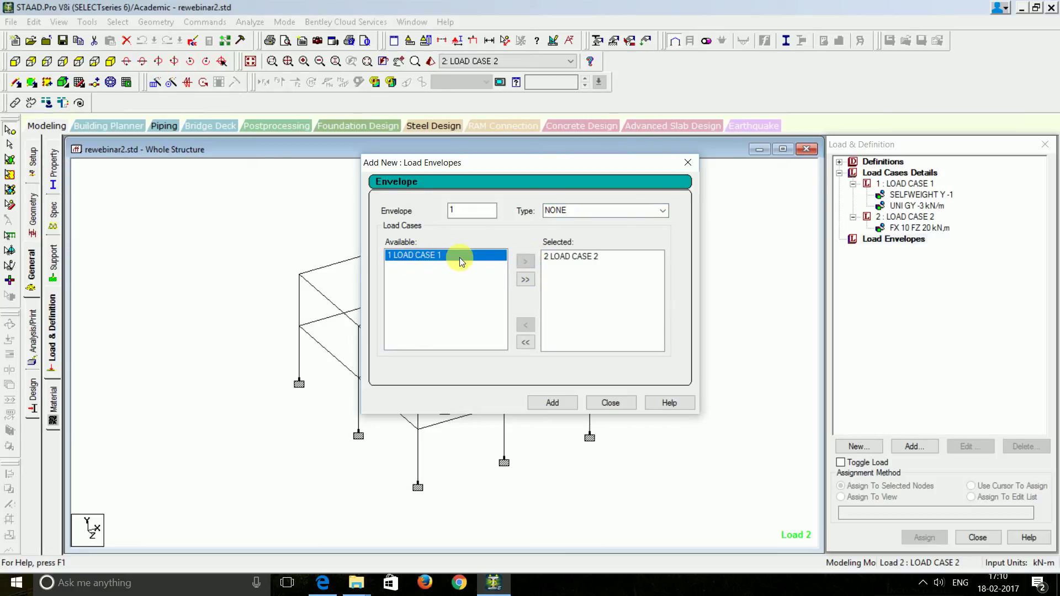
pyautogui.click(528, 265)
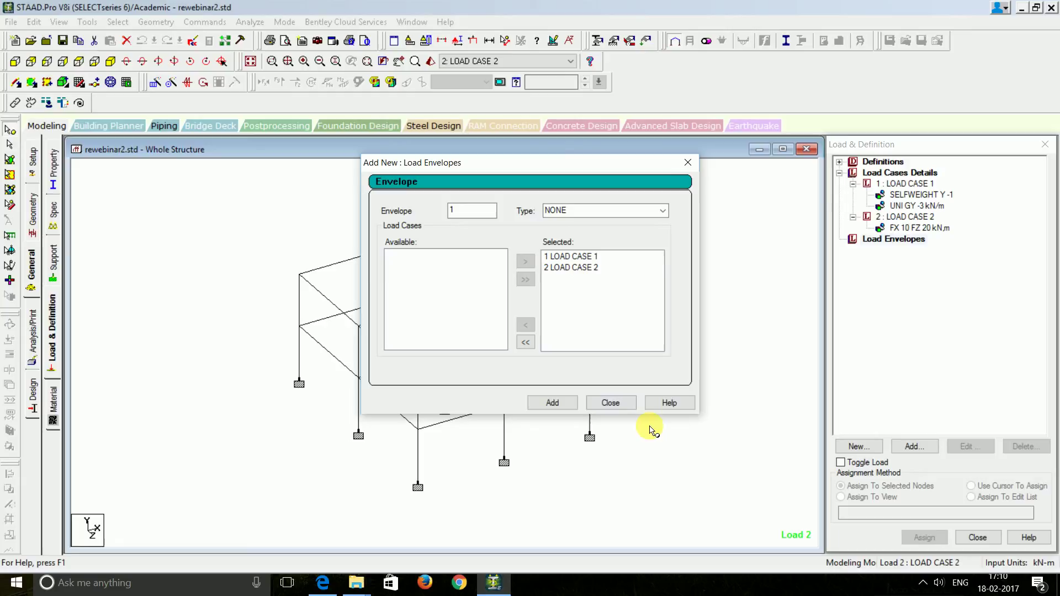
pyautogui.click(557, 403)
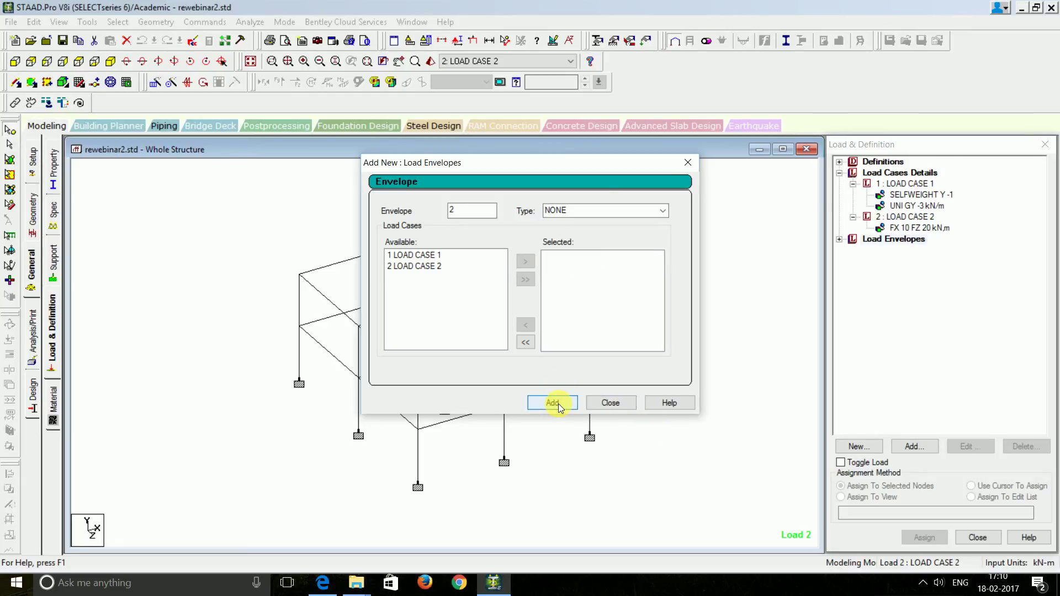
pyautogui.click(610, 403)
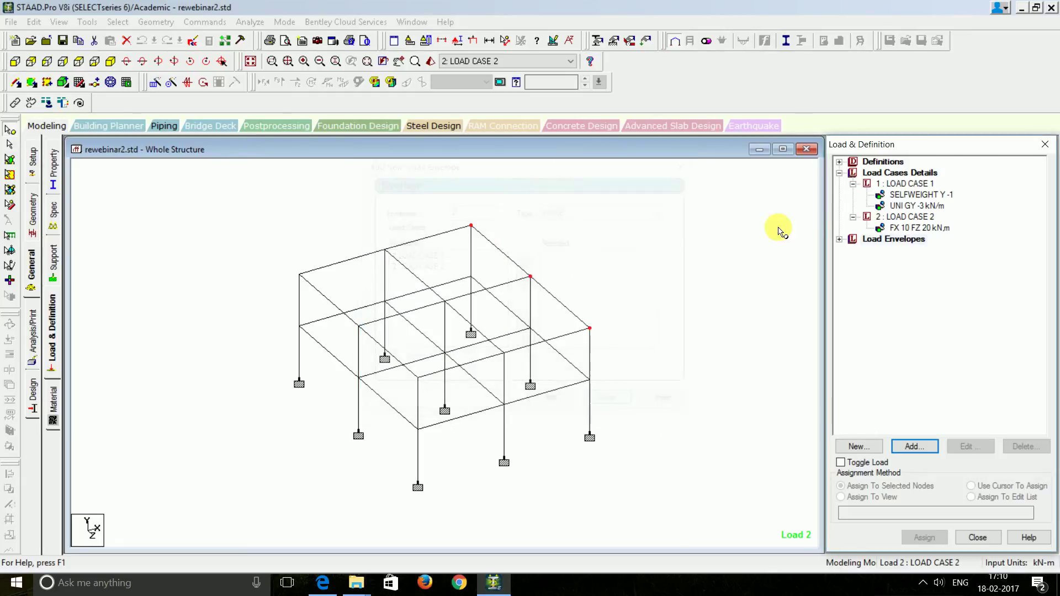
pyautogui.click(839, 239)
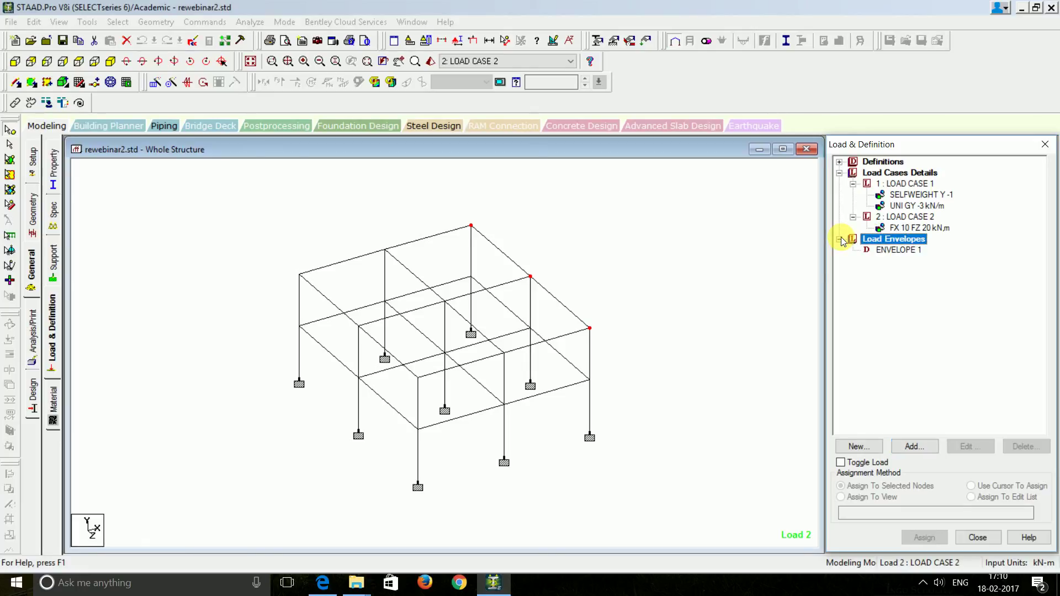
pyautogui.click(896, 250)
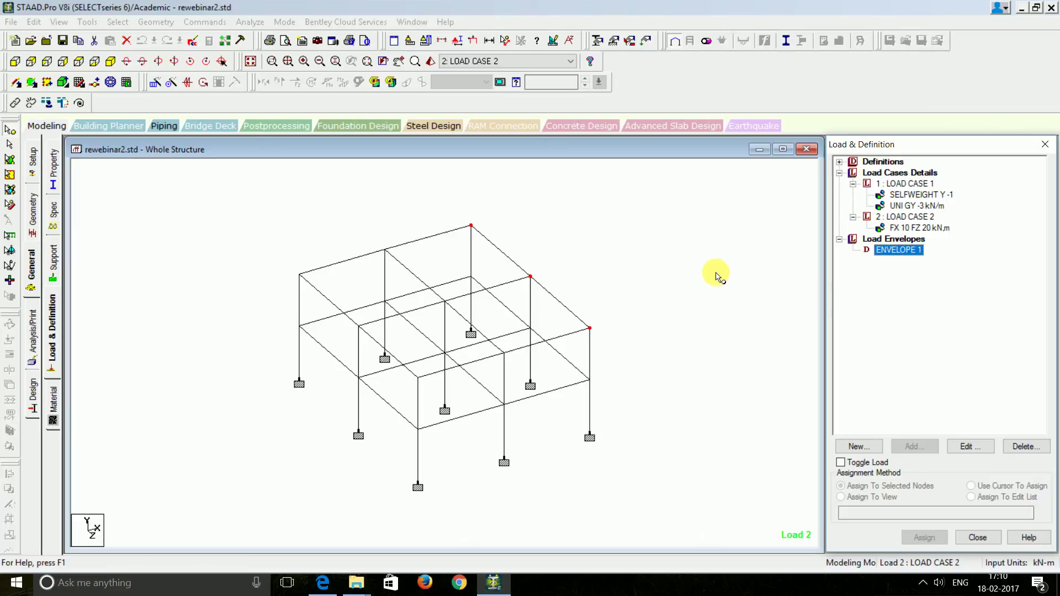
# Clear the node selection, switch to beam selection and open the geometry details of beam 3 on the top level
pyautogui.click(618, 258)
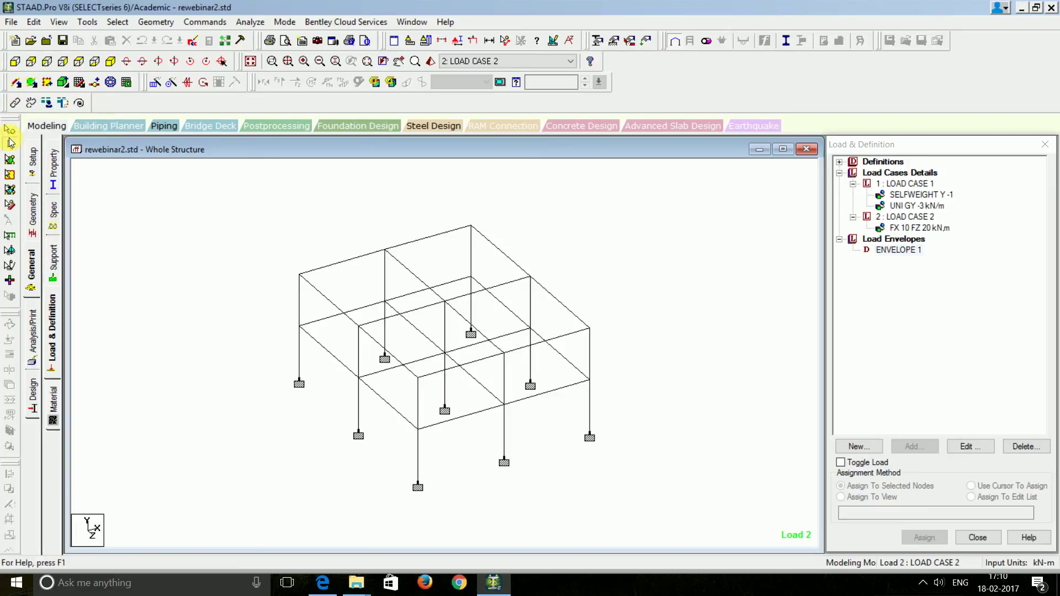
pyautogui.click(11, 143)
pyautogui.click(388, 317)
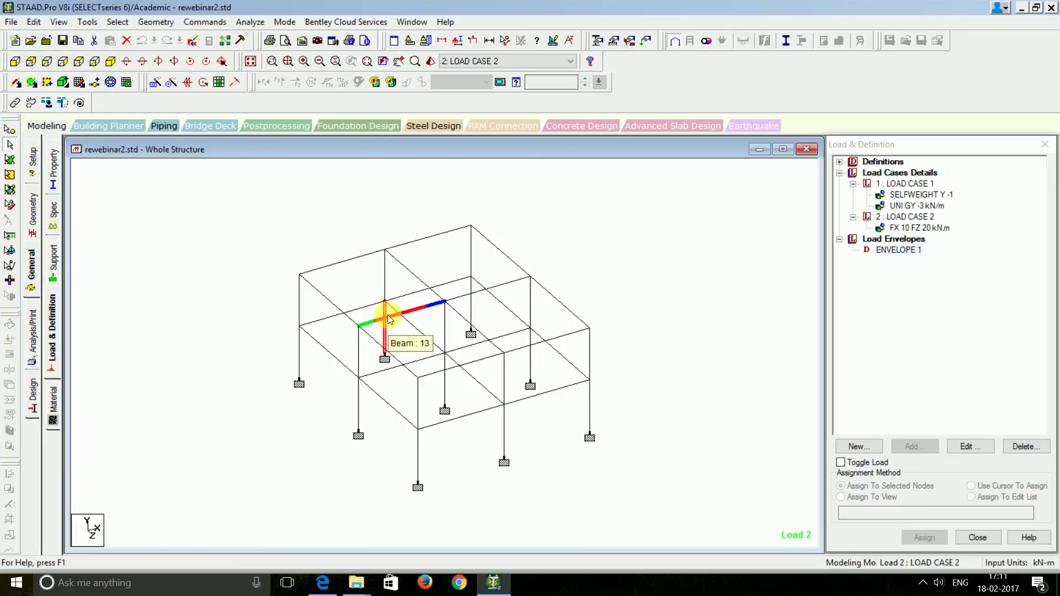
pyautogui.keyDown('ctrl'); pyautogui.click(388, 319); pyautogui.keyUp('ctrl')
pyautogui.click(356, 256)
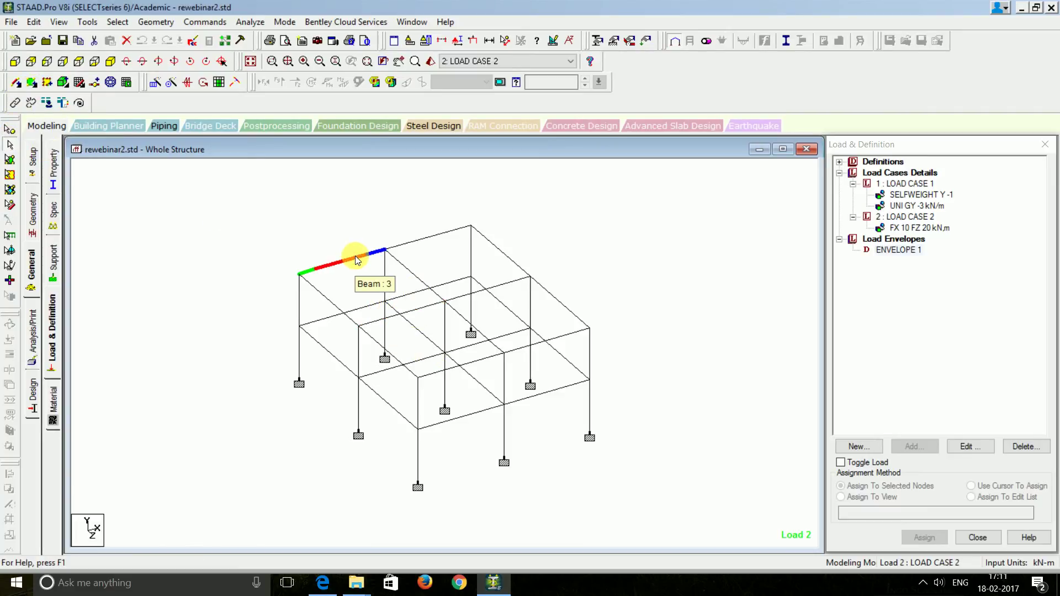
pyautogui.rightClick(355, 256)
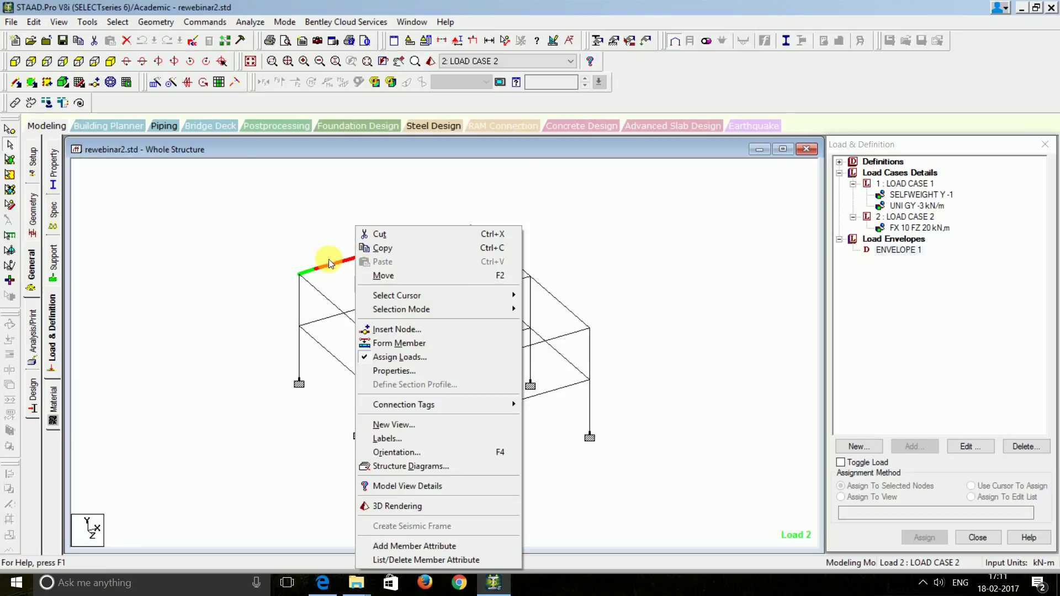
pyautogui.doubleClick(335, 267)
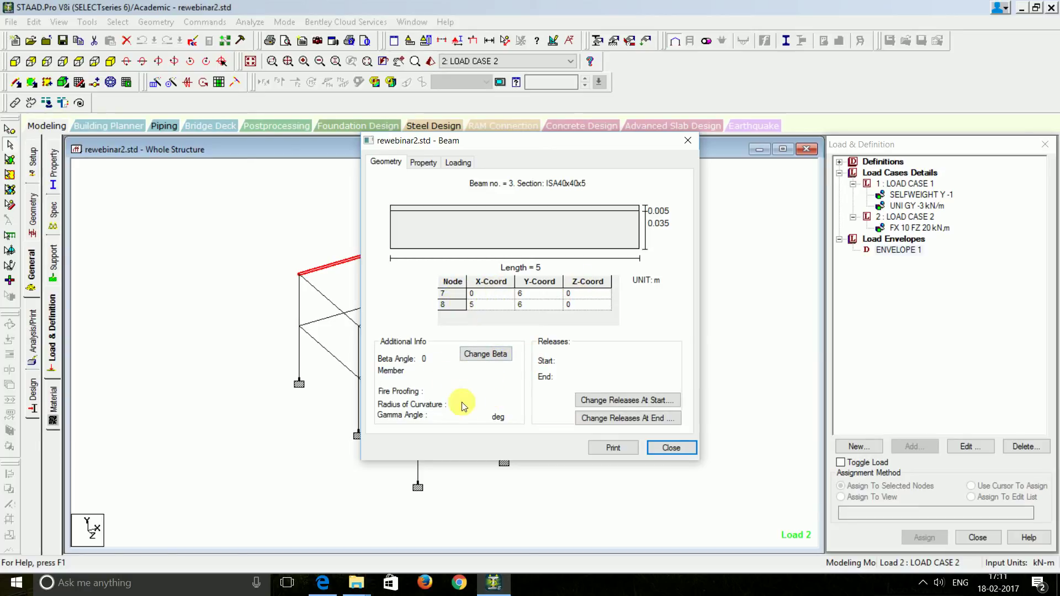
# Review the section and material properties of beam 3 and its loading in LOAD CASE 1 and LOAD CASE 2
pyautogui.click(422, 165)
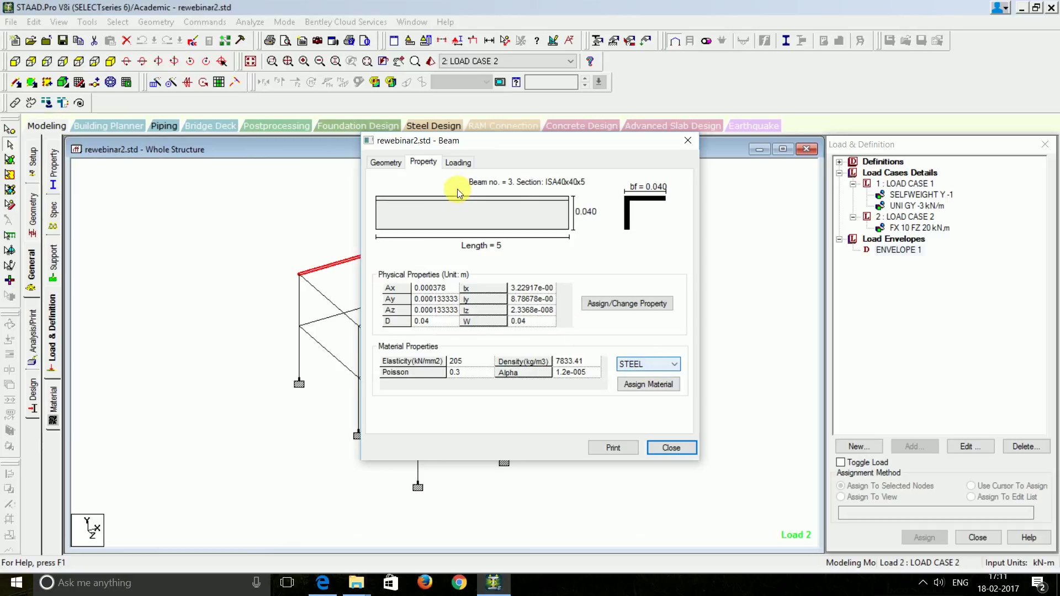
pyautogui.click(457, 162)
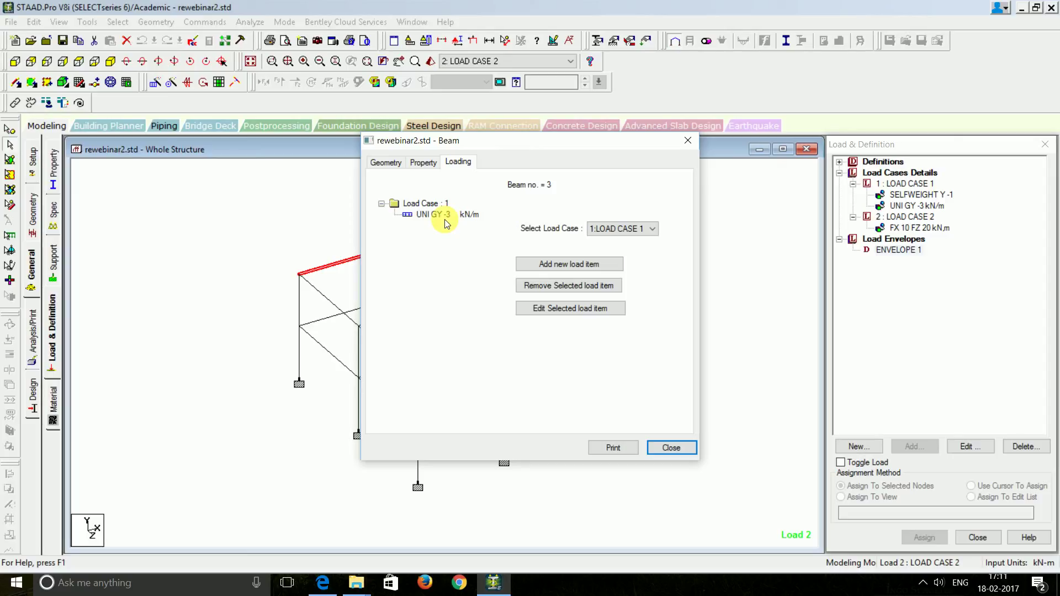
pyautogui.click(642, 234)
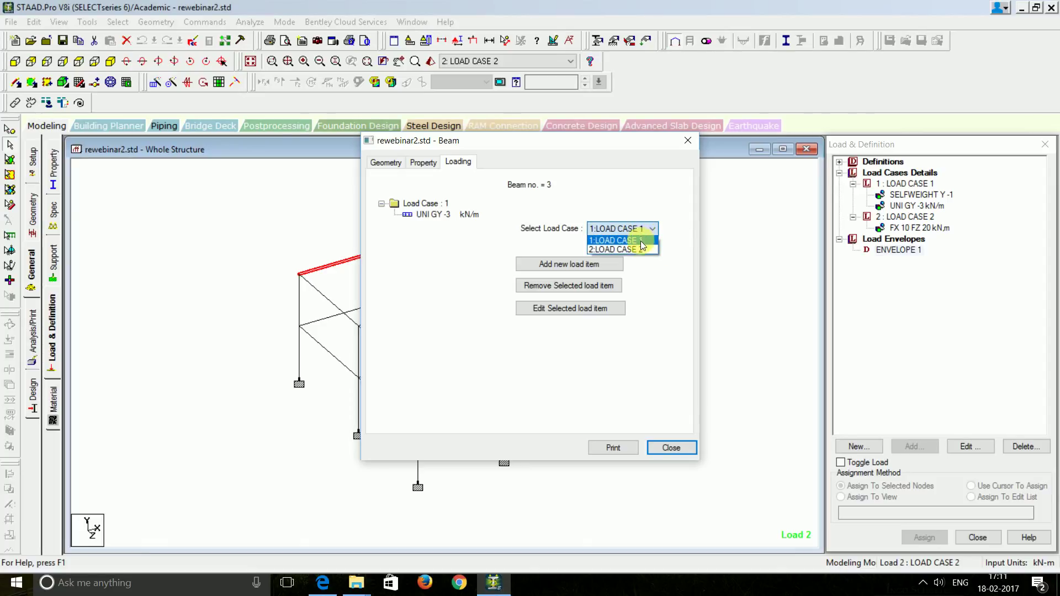
pyautogui.click(642, 247)
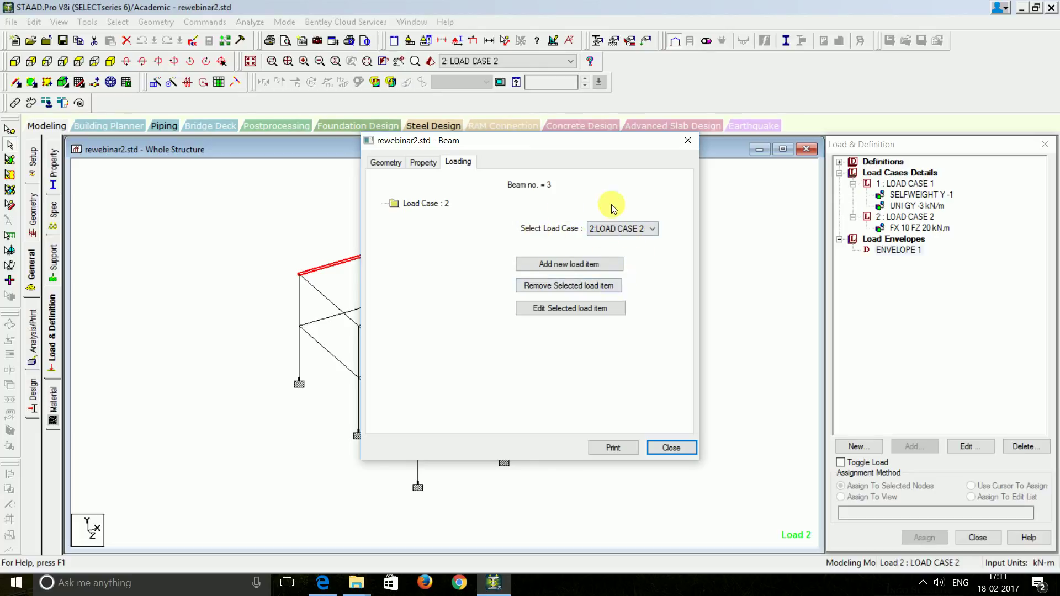
pyautogui.click(672, 449)
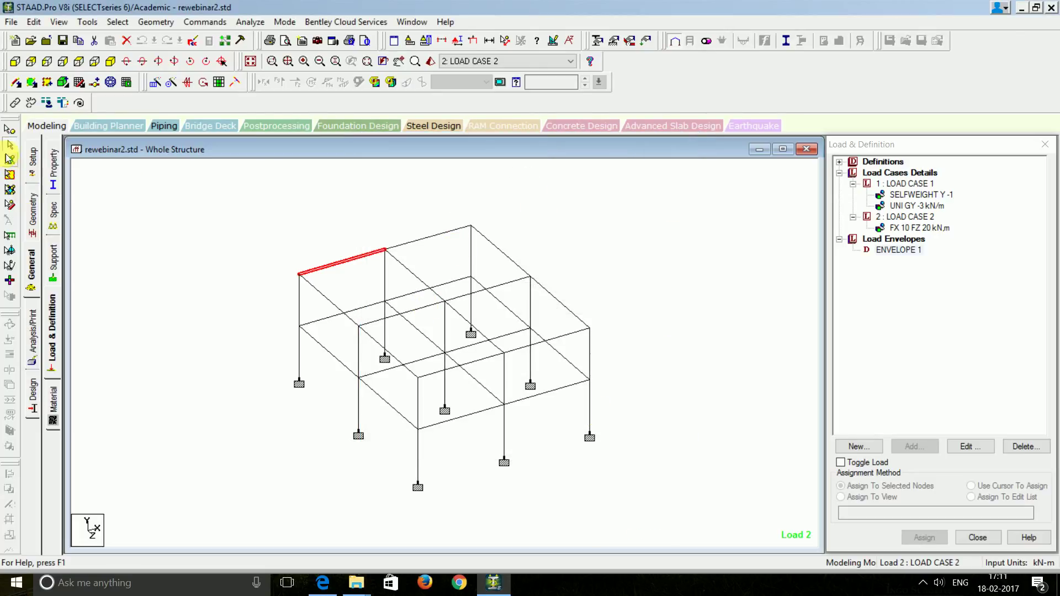
# Switch to node selection and inspect the coordinates and load table of top-level corner node 9
pyautogui.click(10, 129)
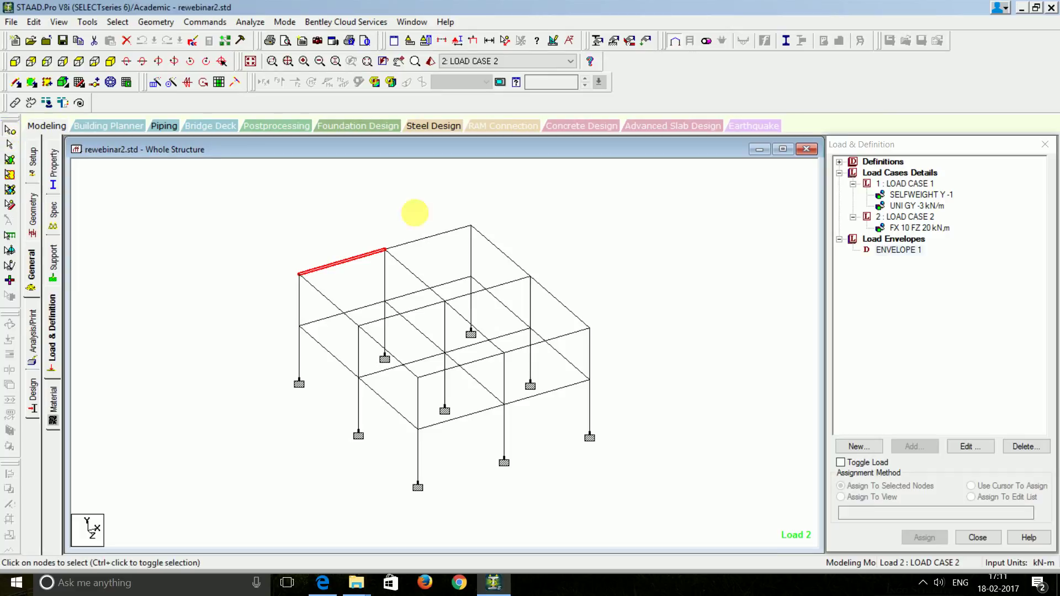
pyautogui.click(471, 226)
pyautogui.doubleClick(471, 226)
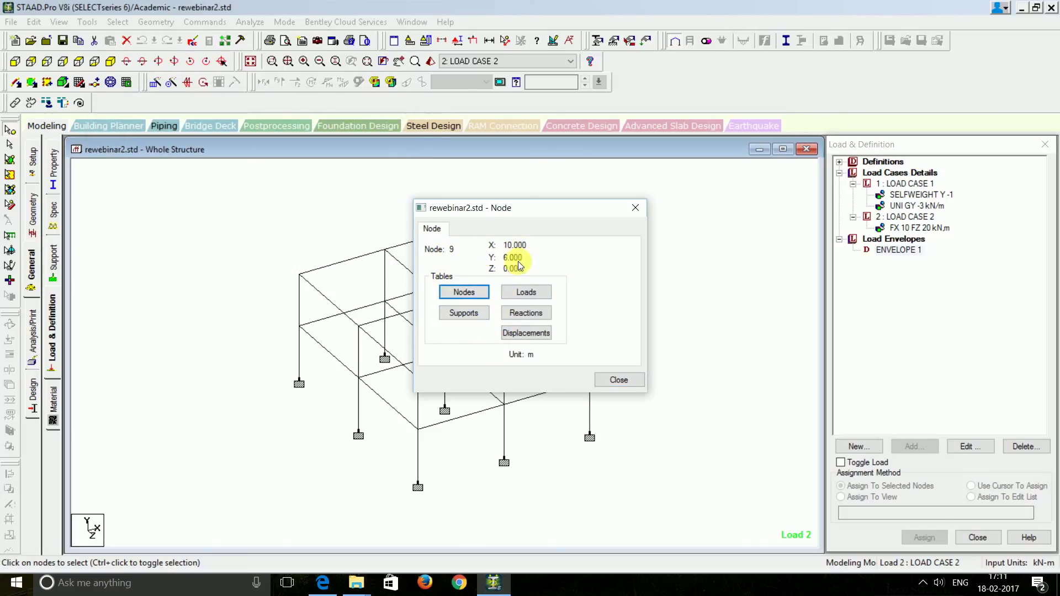
pyautogui.click(520, 298)
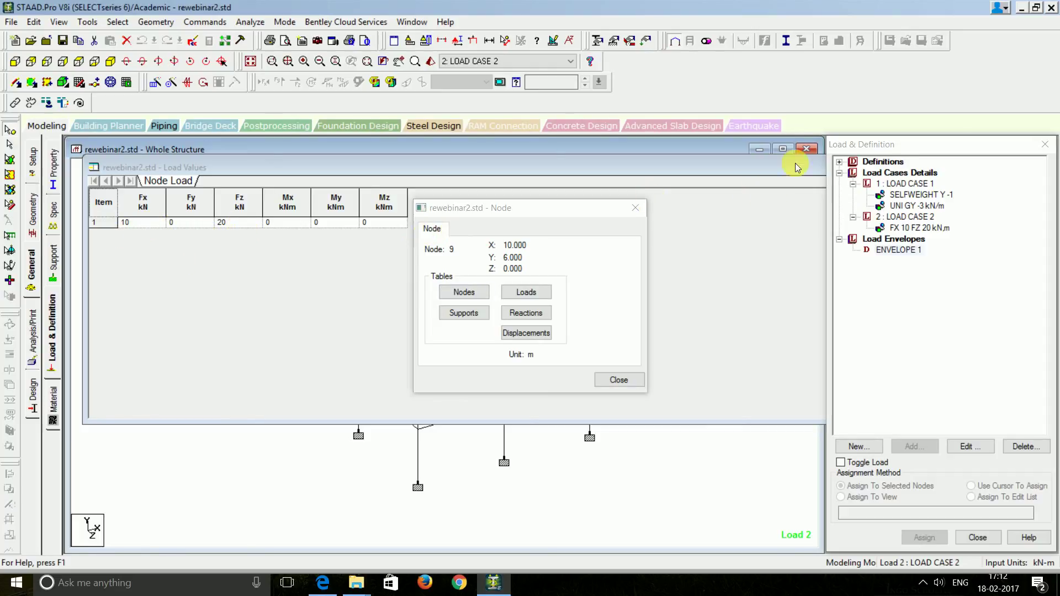
pyautogui.click(769, 172)
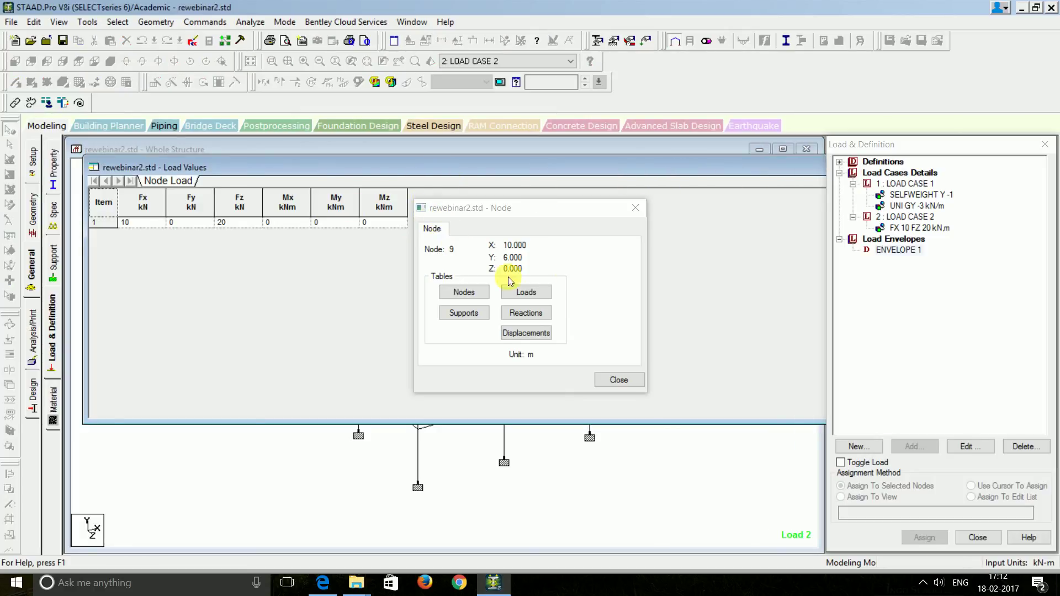
pyautogui.moveTo(546, 170); pyautogui.dragTo(350, 161)
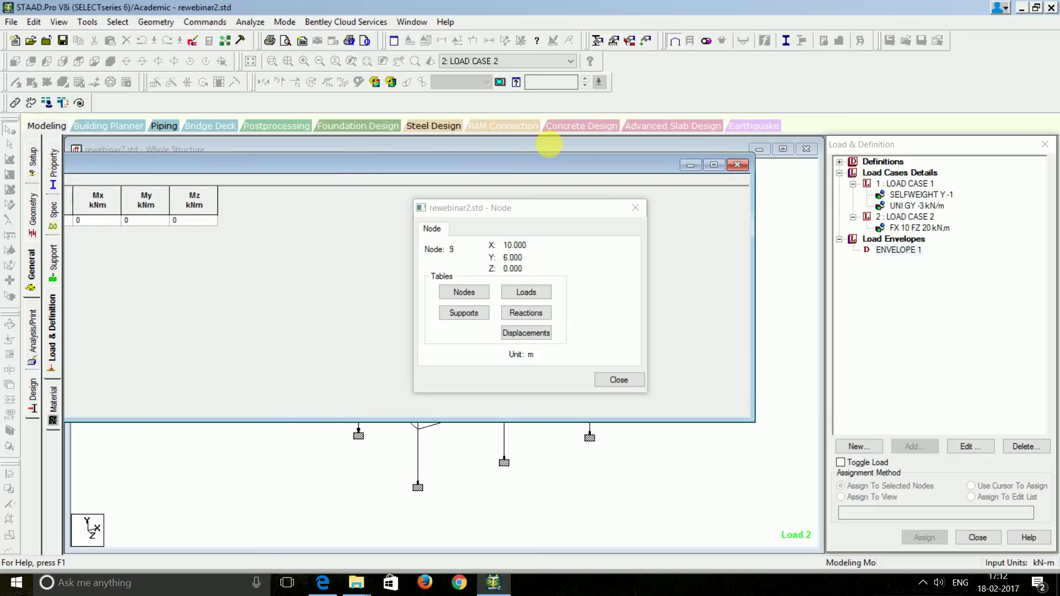
pyautogui.click(737, 165)
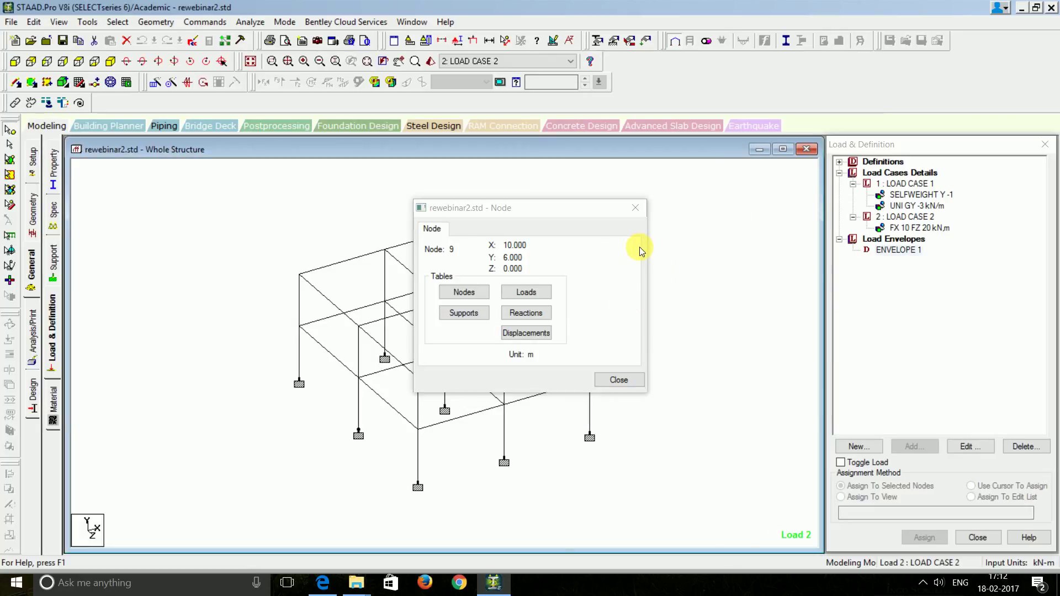
pyautogui.click(634, 208)
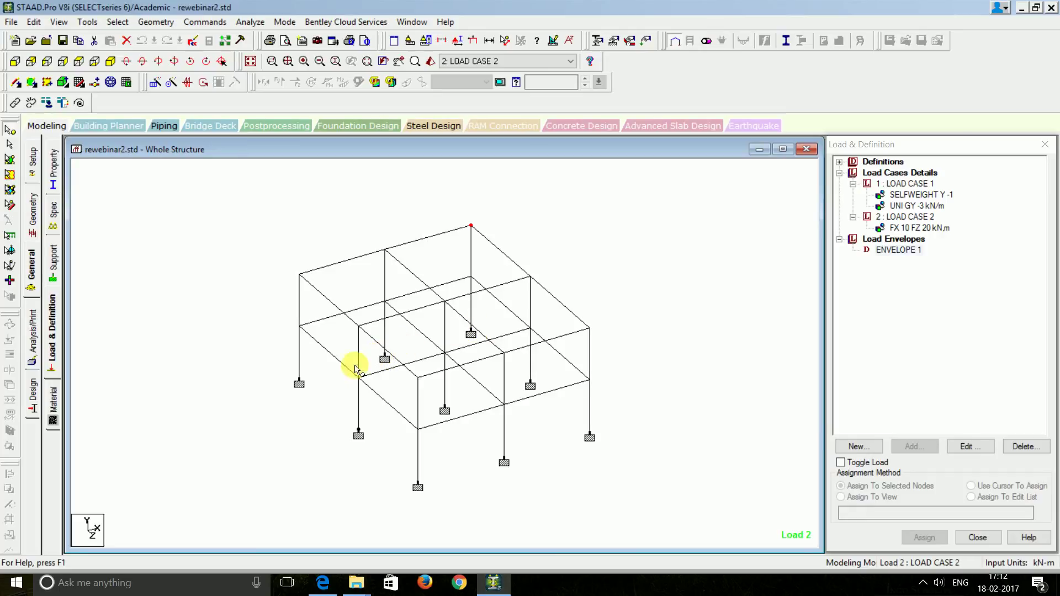
# Open the details of base corner node 1 and check its load table
pyautogui.click(300, 380)
pyautogui.doubleClick(300, 380)
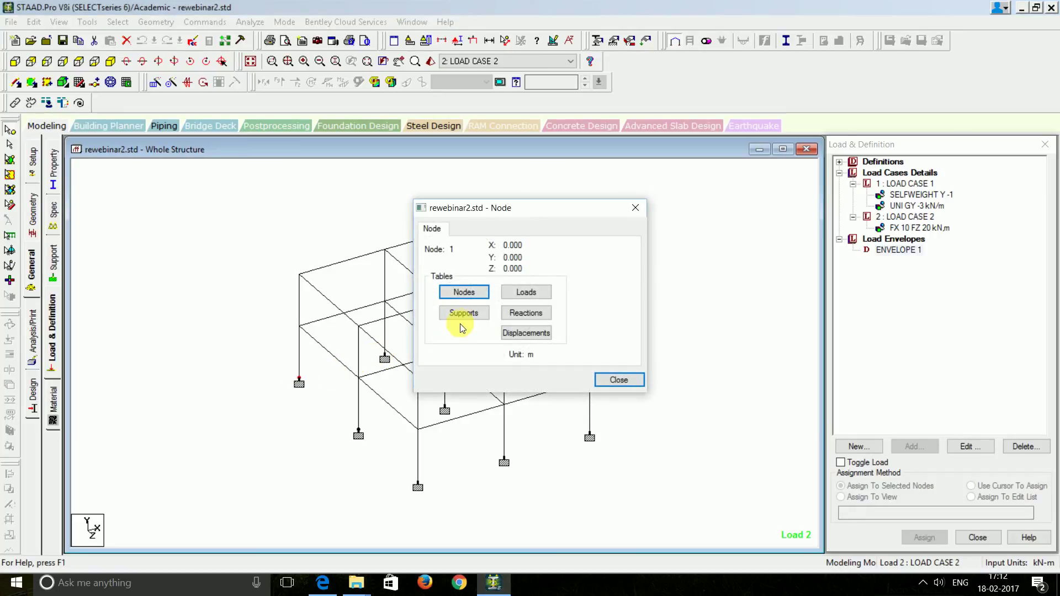
pyautogui.click(524, 293)
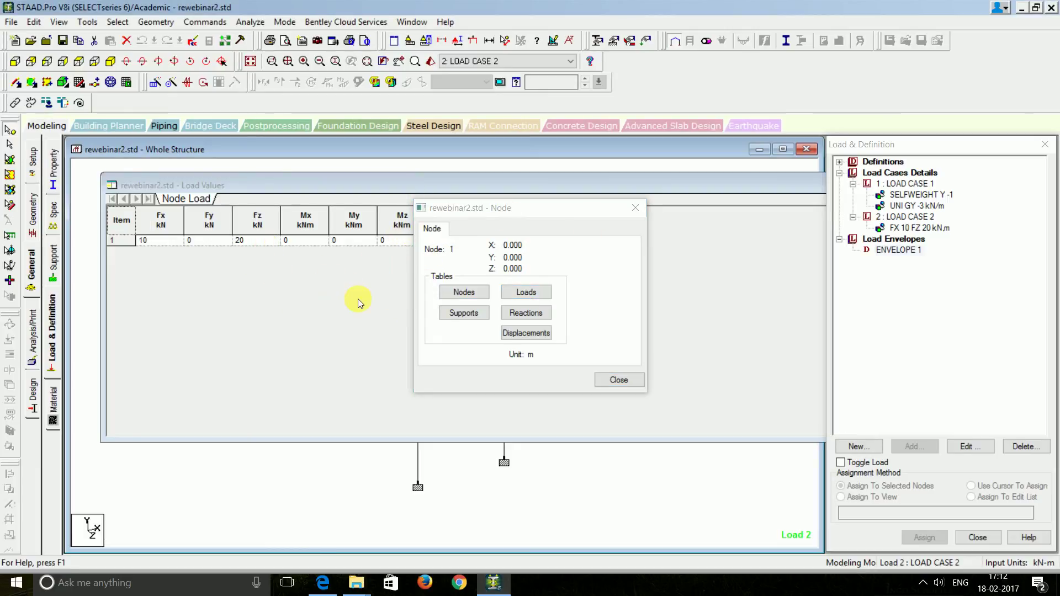
pyautogui.click(519, 298)
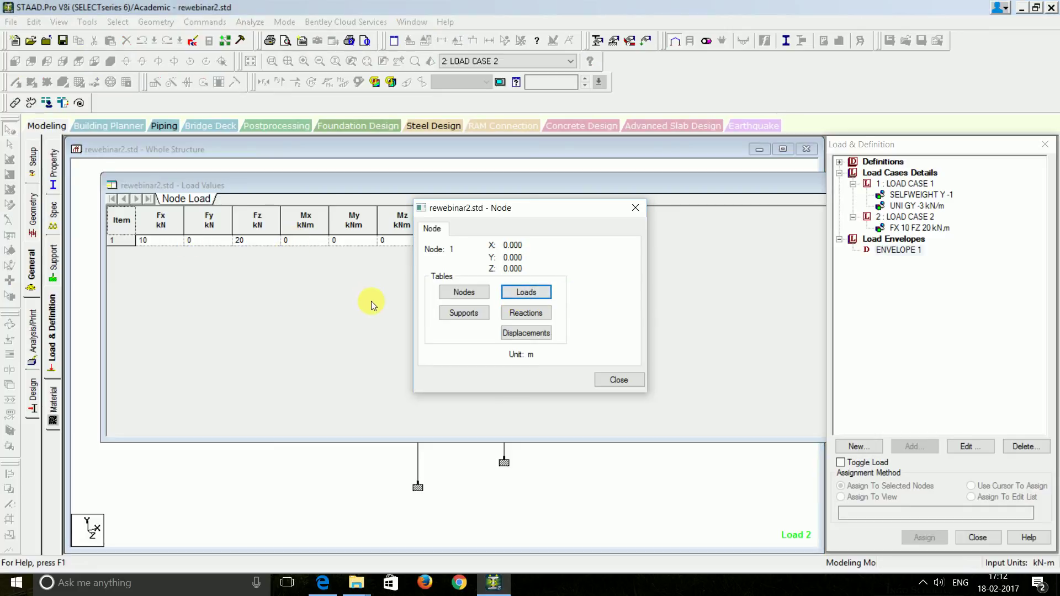
pyautogui.click(790, 183)
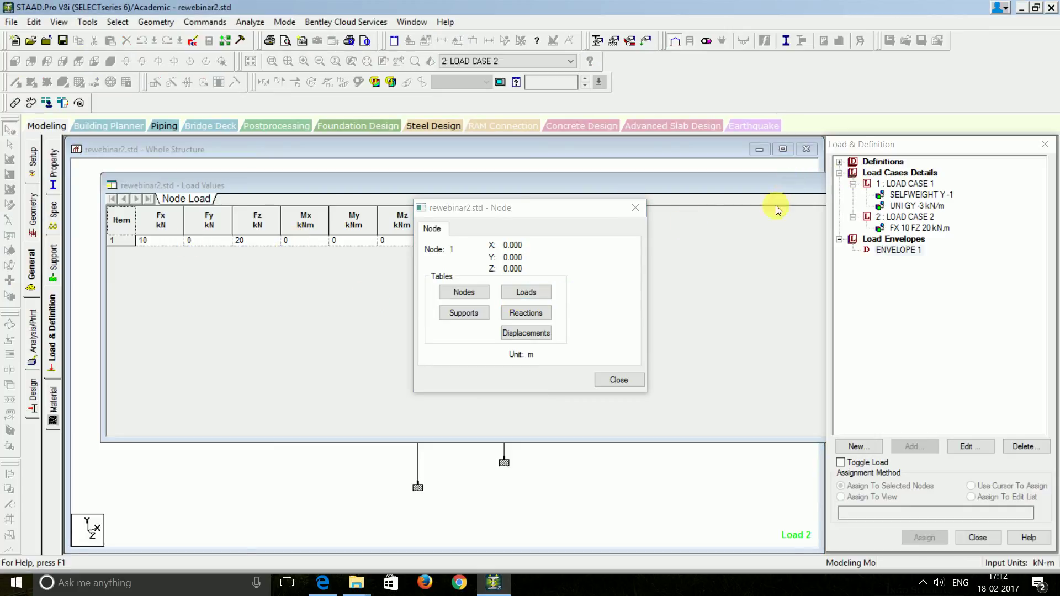
# Check the support table from node 1's details, then close the tables and the node details
pyautogui.click(476, 317)
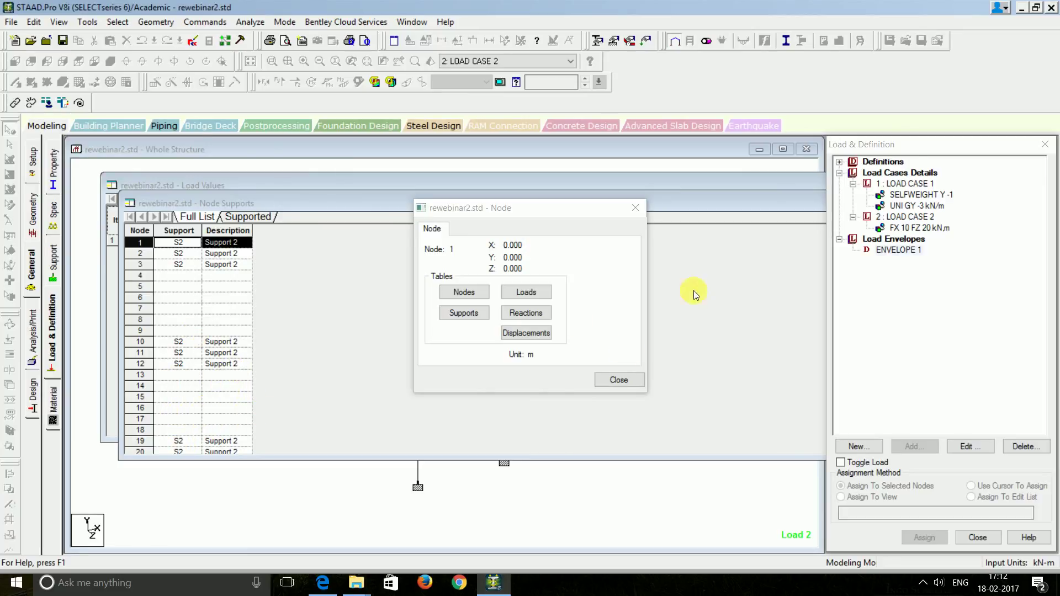
pyautogui.moveTo(750, 204); pyautogui.dragTo(551, 185)
pyautogui.click(767, 182)
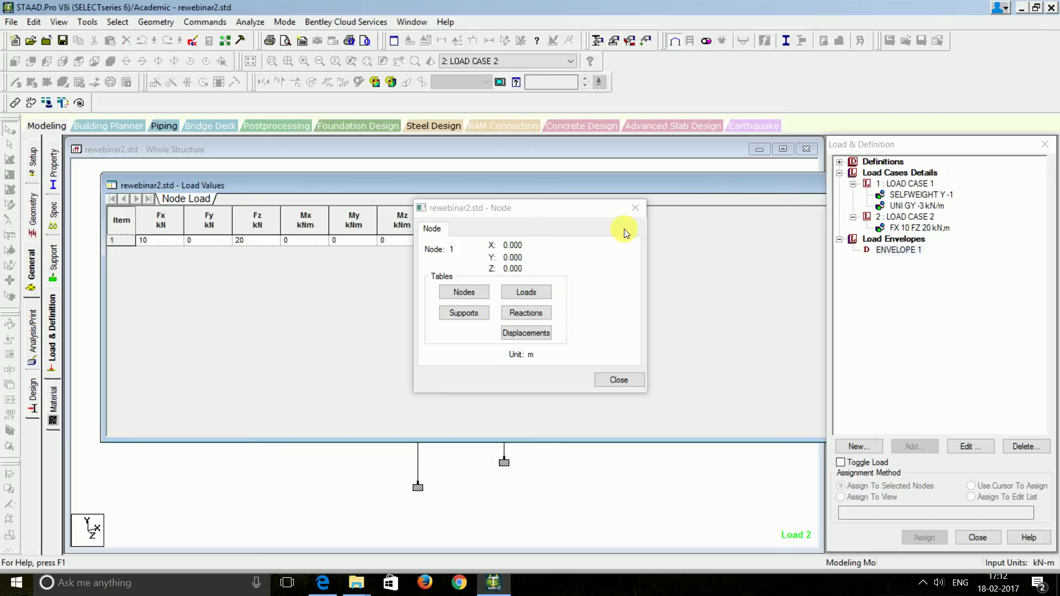
pyautogui.click(635, 207)
pyautogui.moveTo(800, 180); pyautogui.dragTo(656, 195)
pyautogui.click(801, 200)
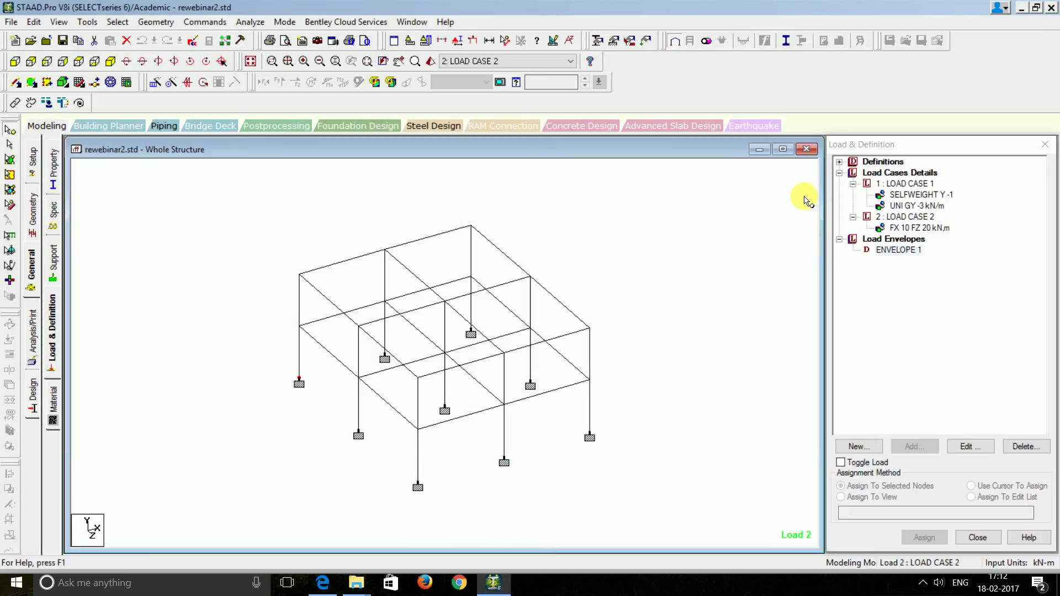
# Return to the beam geometry page and review the full node coordinate table and the full beam table
pyautogui.click(31, 220)
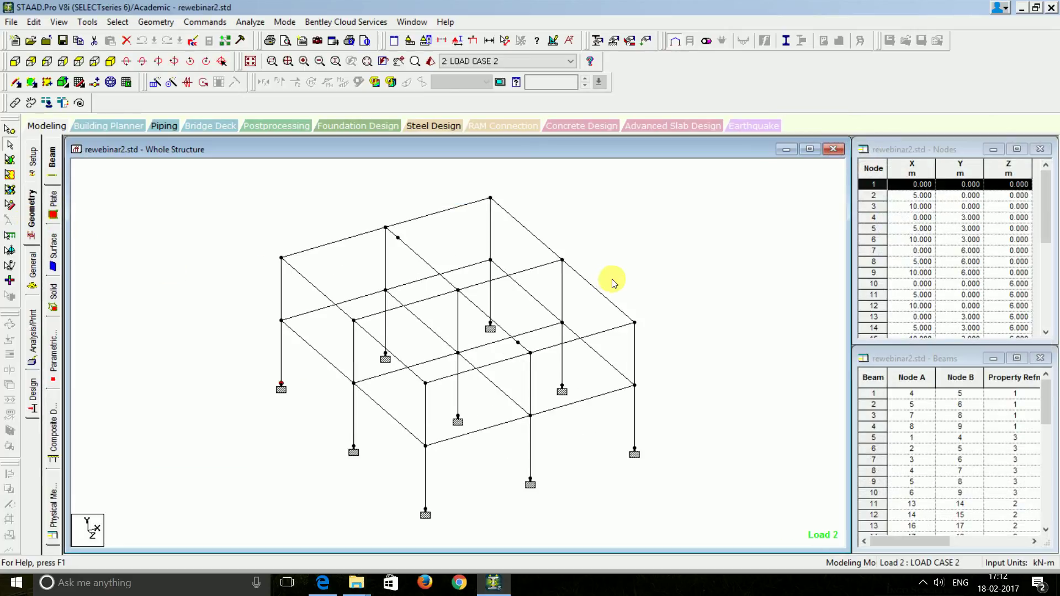
pyautogui.doubleClick(891, 151)
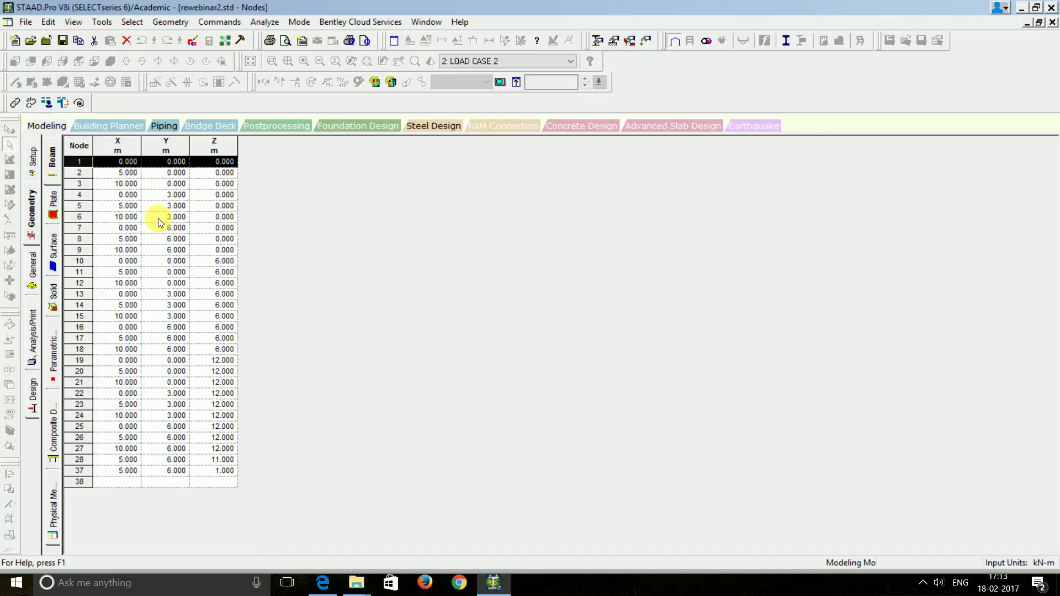
pyautogui.click(34, 236)
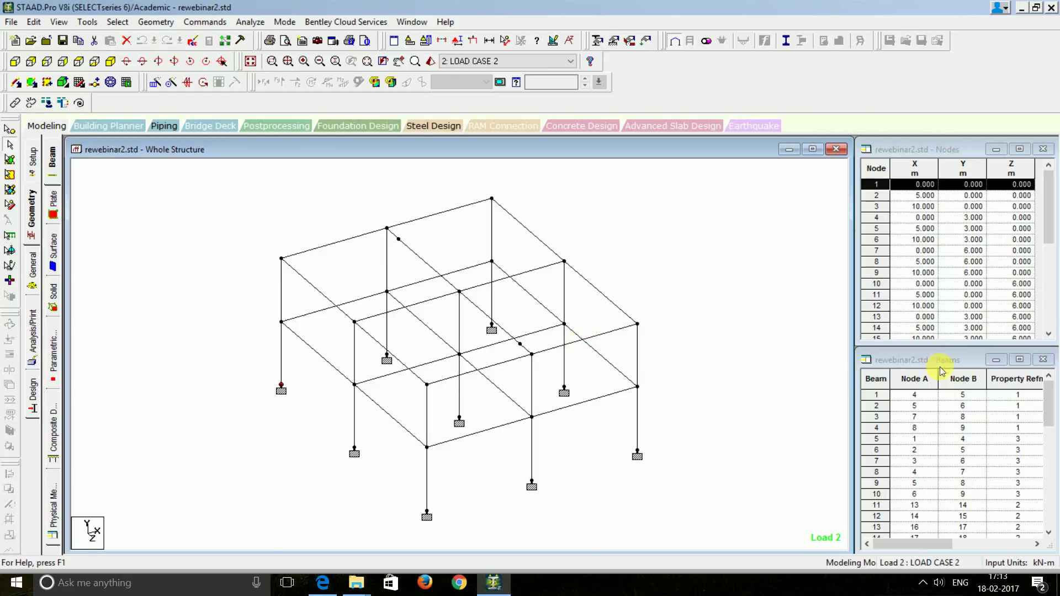
pyautogui.click(1017, 361)
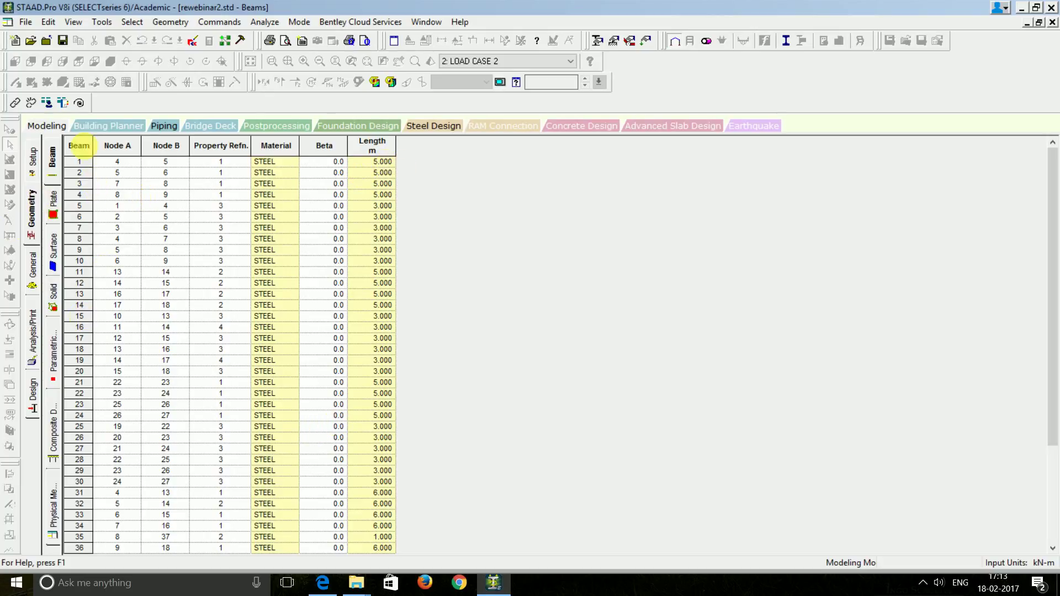
pyautogui.click(34, 207)
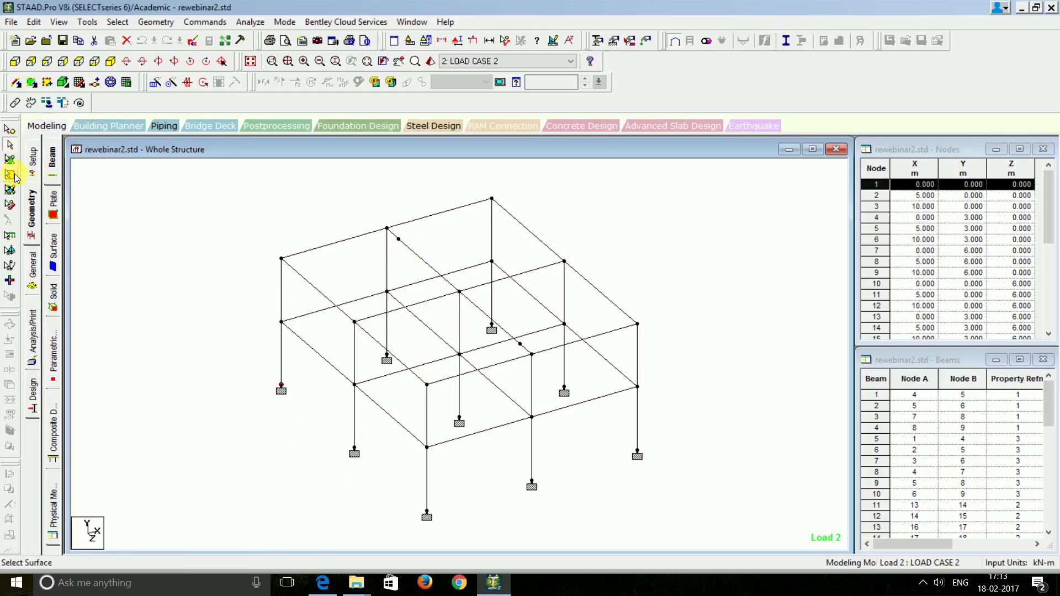
# Merge collinear beams 35 and 44 on the top level, retaining beam number 35, section ISA60x60x6 and material STEEL
pyautogui.click(389, 238)
pyautogui.click(397, 251)
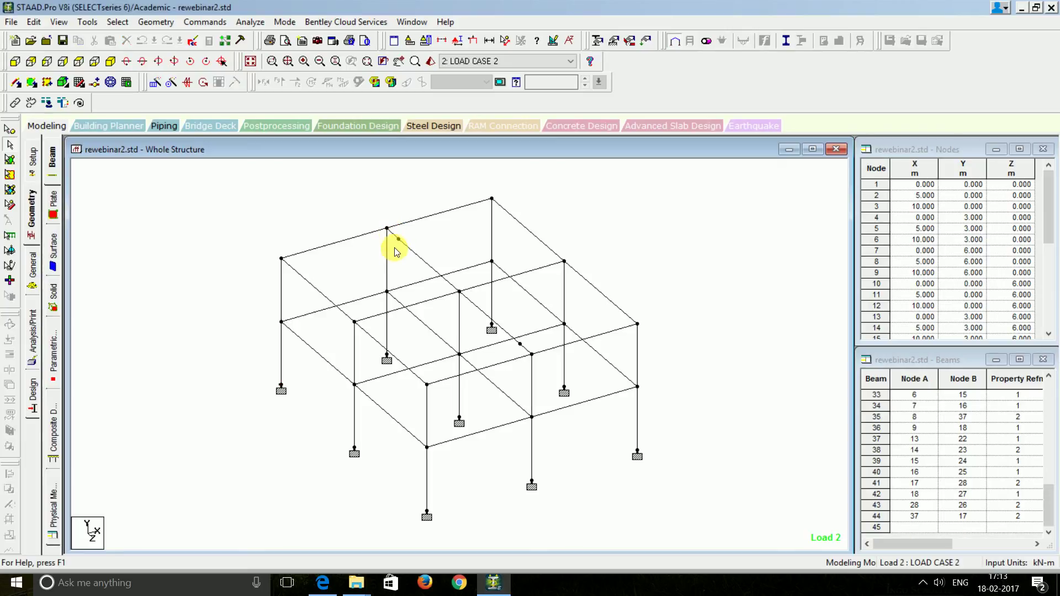
pyautogui.click(392, 234)
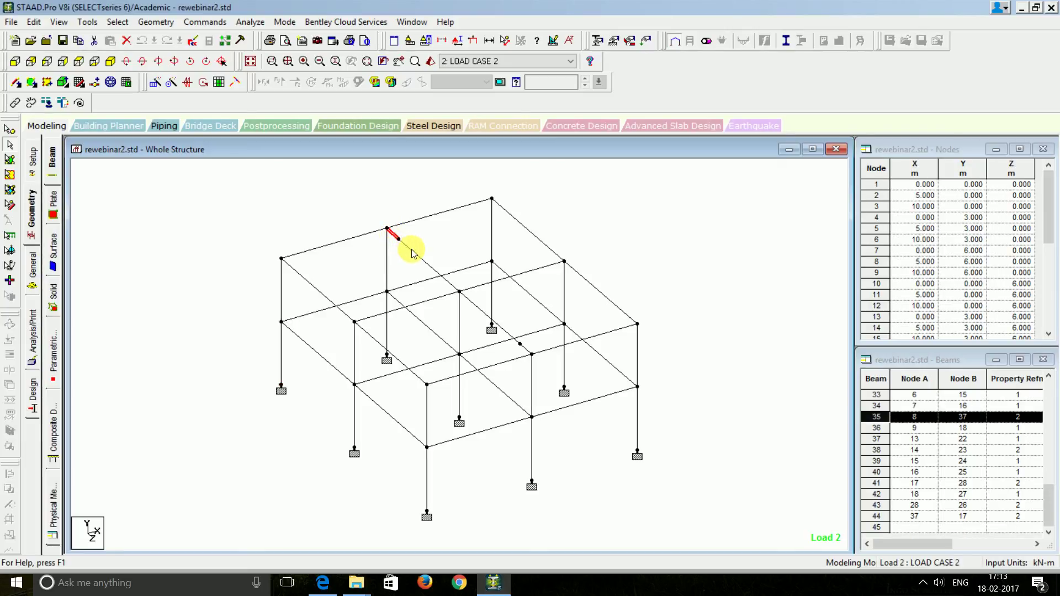
pyautogui.click(413, 252)
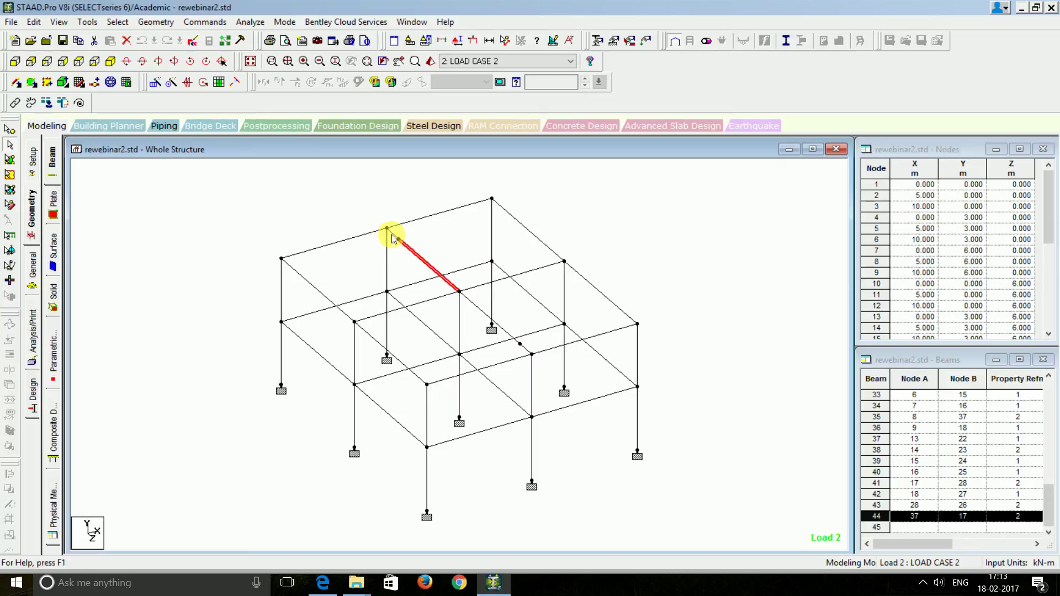
pyautogui.click(393, 237)
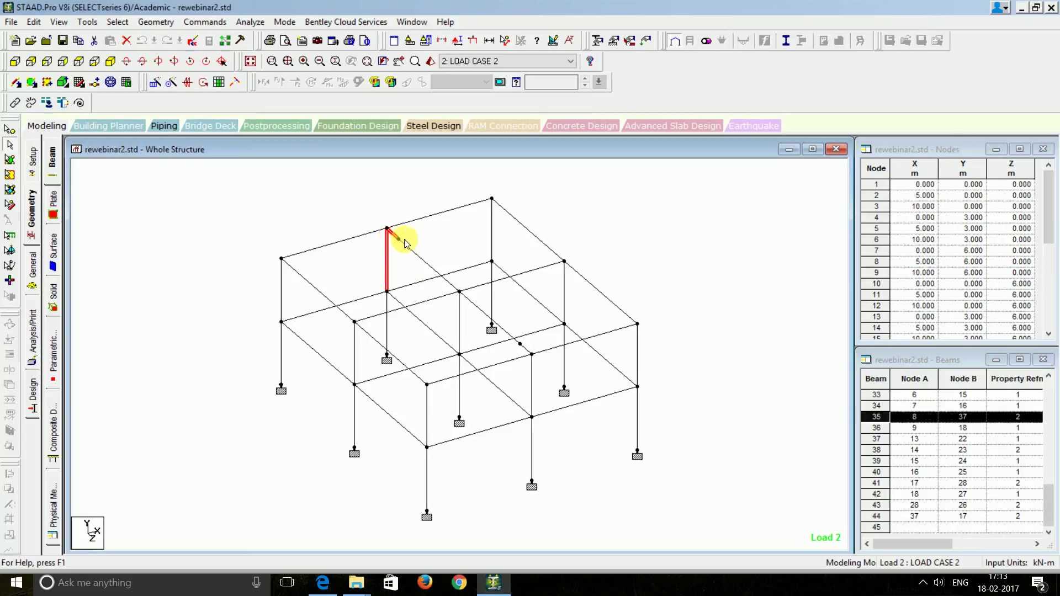
pyautogui.click(405, 258)
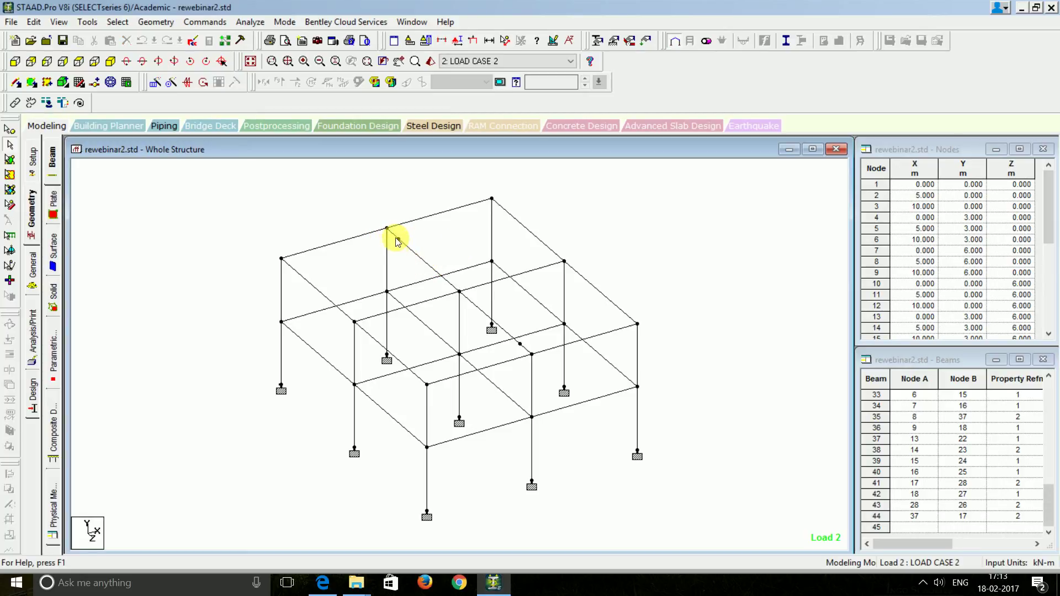
pyautogui.click(393, 239)
pyautogui.keyDown('ctrl'); pyautogui.click(417, 255); pyautogui.keyUp('ctrl')
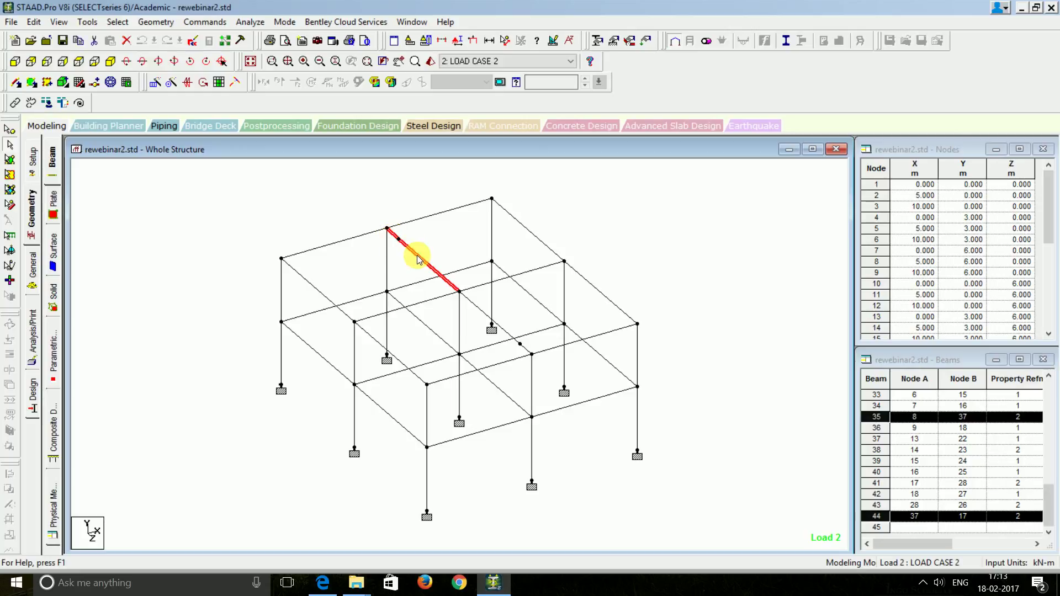
pyautogui.click(156, 22)
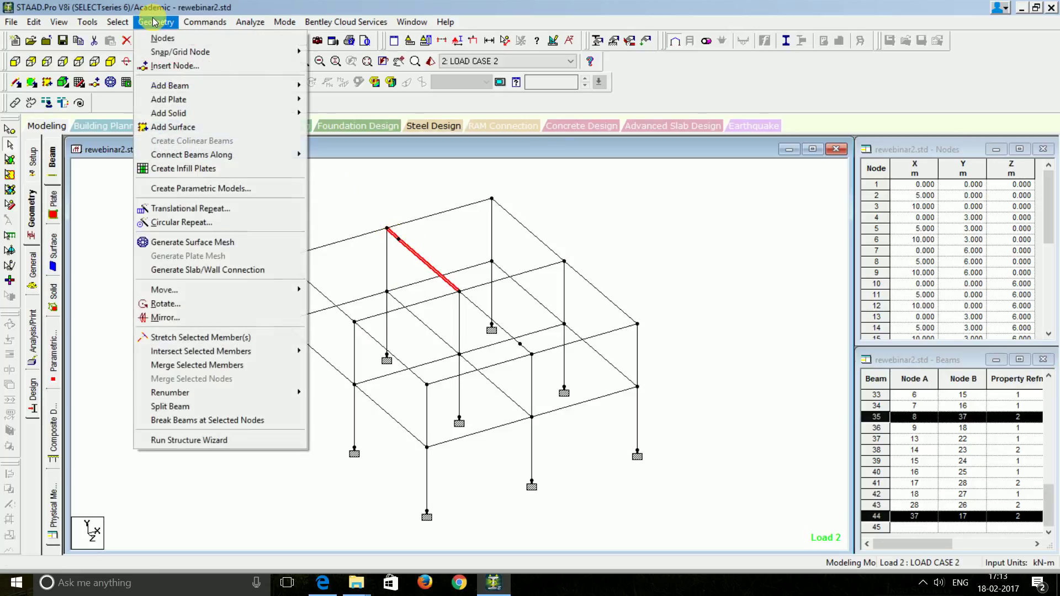
pyautogui.click(243, 365)
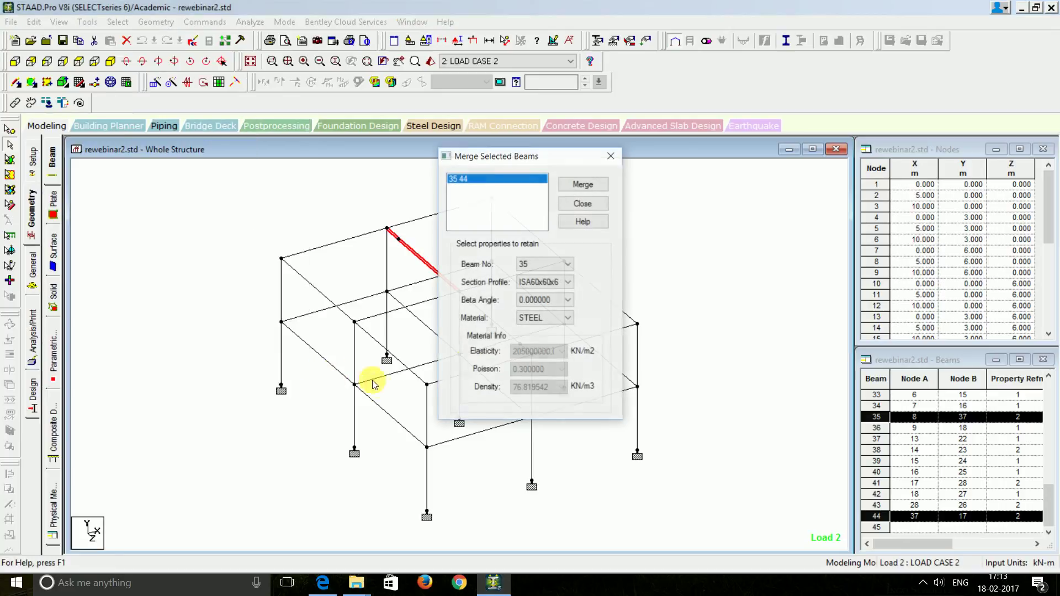
pyautogui.click(581, 184)
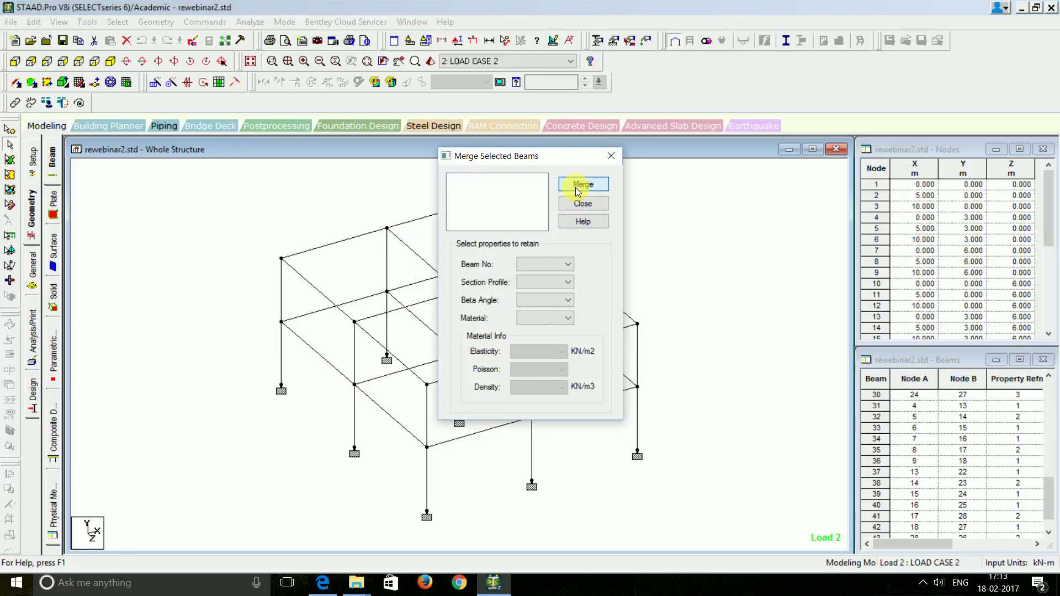
pyautogui.click(610, 156)
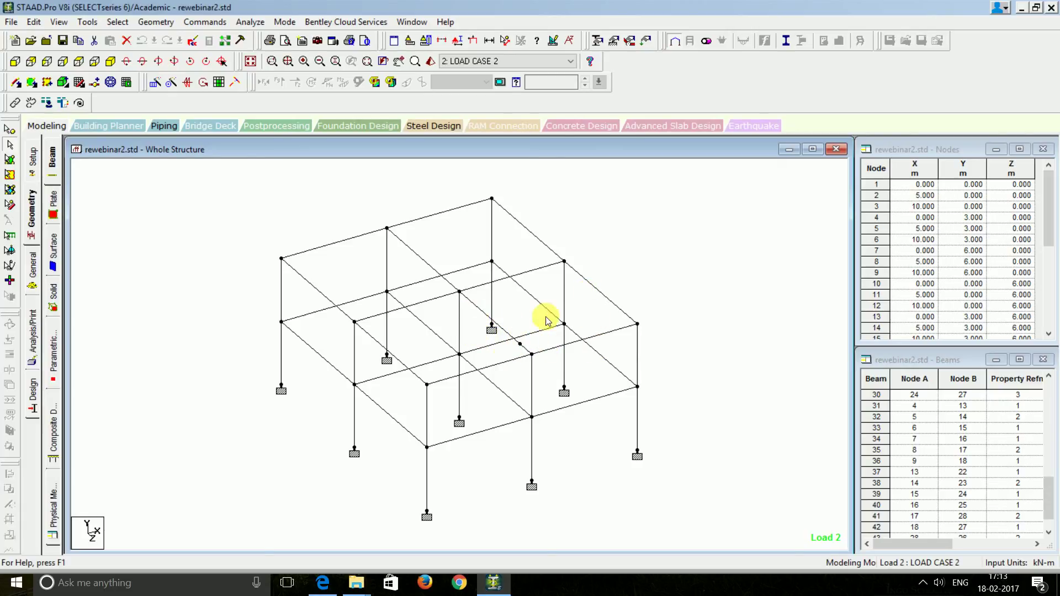
# Merge collinear beams 41 and 43 on the top level, retaining beam number 41, section ISA60x60x6 and material STEEL
pyautogui.click(494, 324)
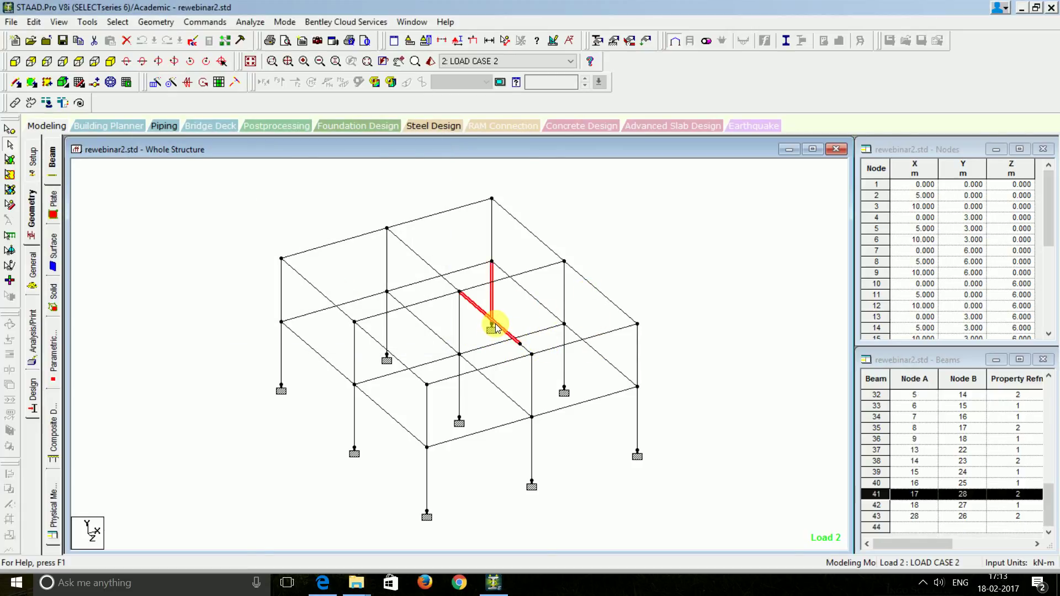
pyautogui.click(506, 313)
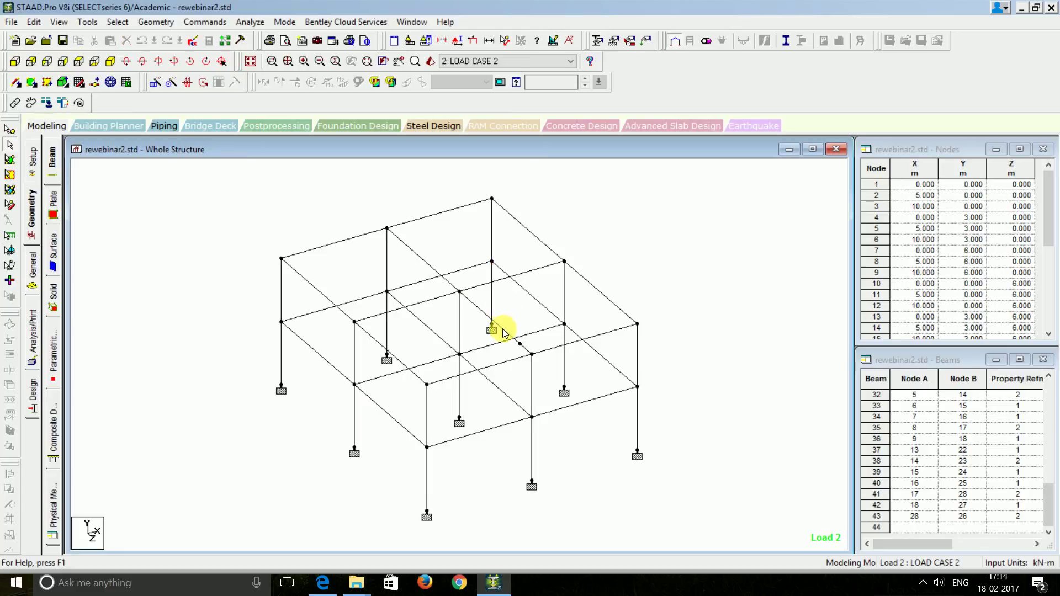
pyautogui.click(503, 333)
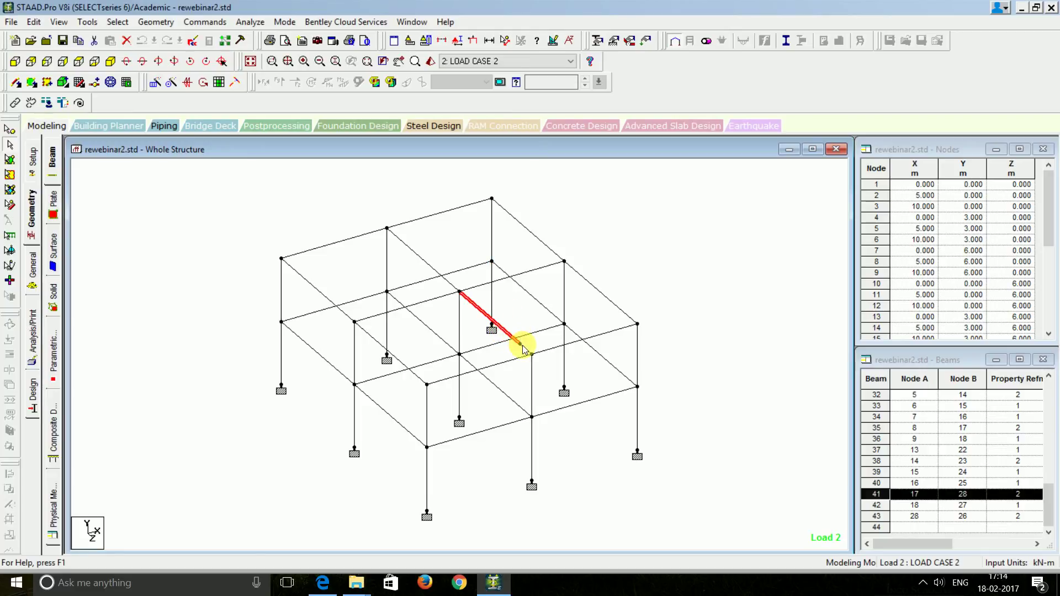
pyautogui.click(524, 350)
pyautogui.keyDown('ctrl'); pyautogui.click(502, 326); pyautogui.keyUp('ctrl')
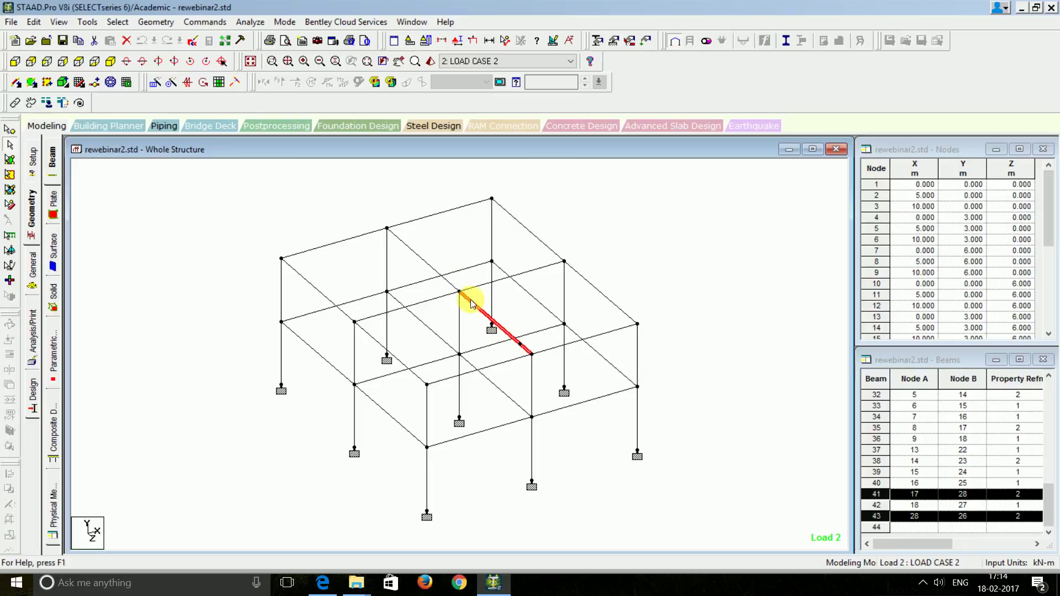
pyautogui.click(155, 22)
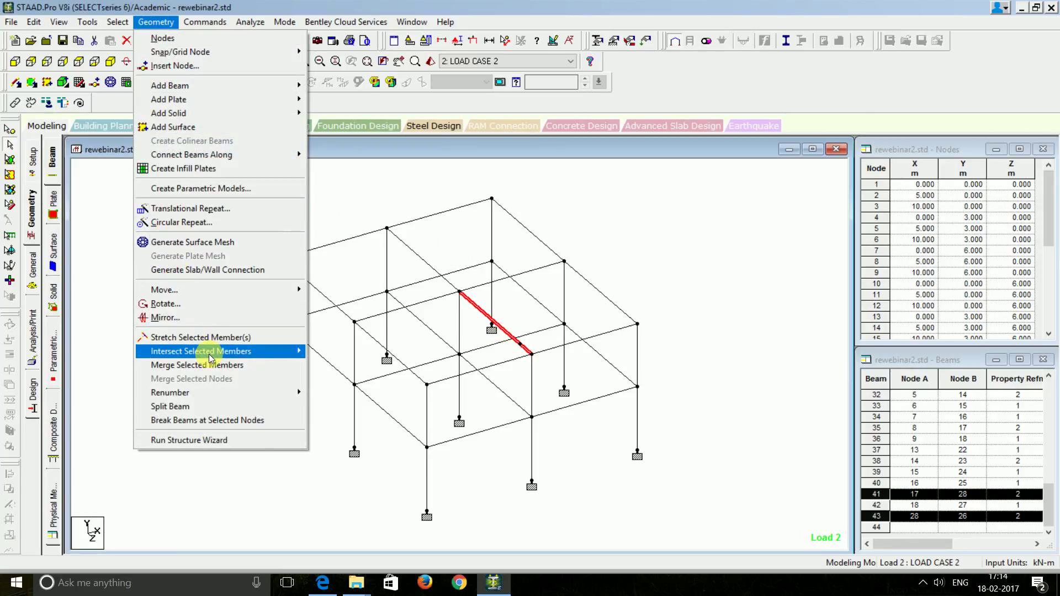
pyautogui.click(213, 365)
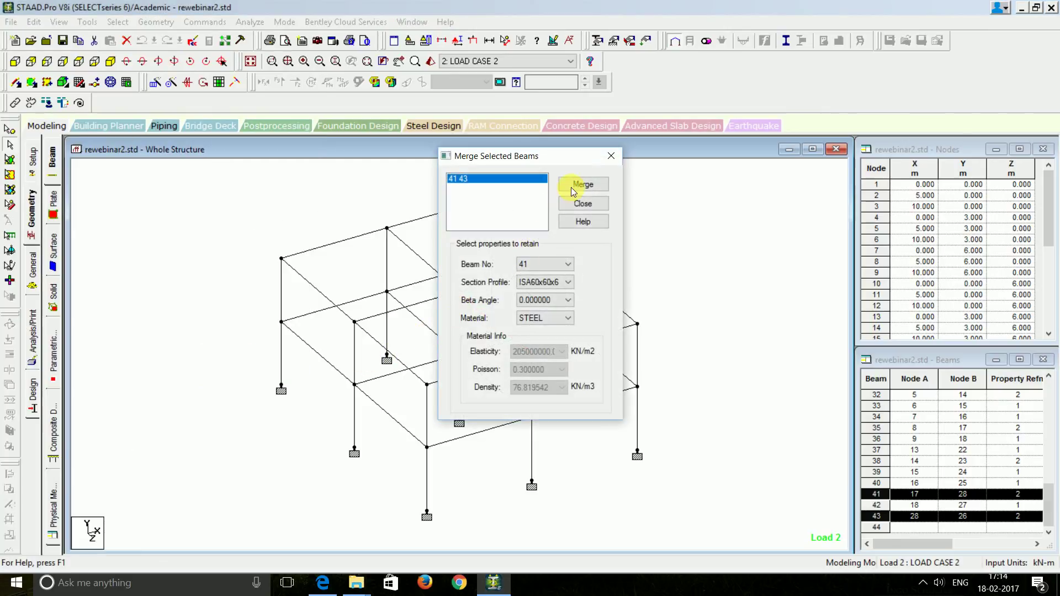
pyautogui.click(574, 187)
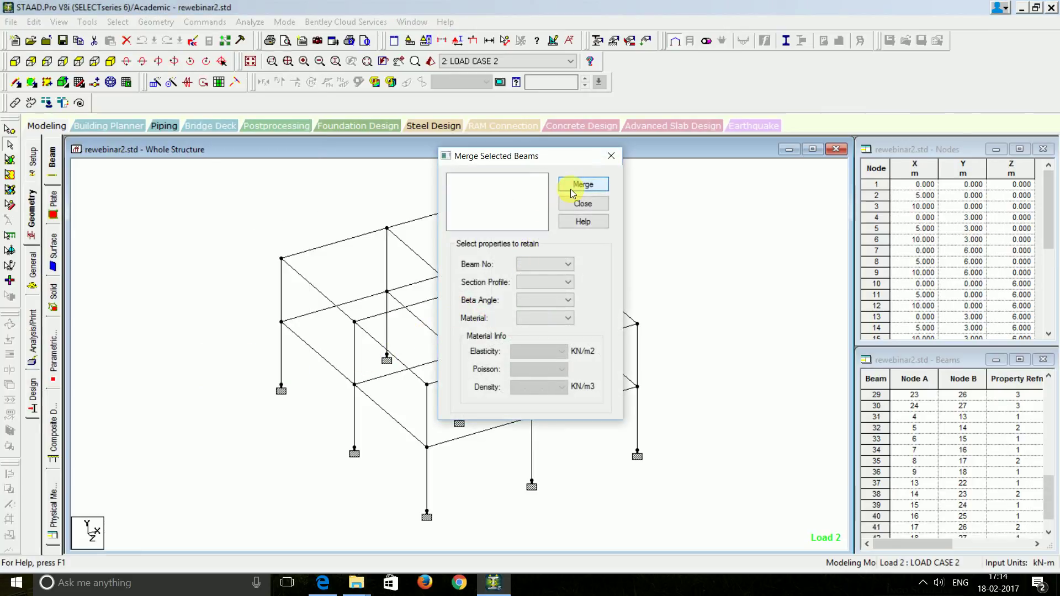
pyautogui.click(609, 156)
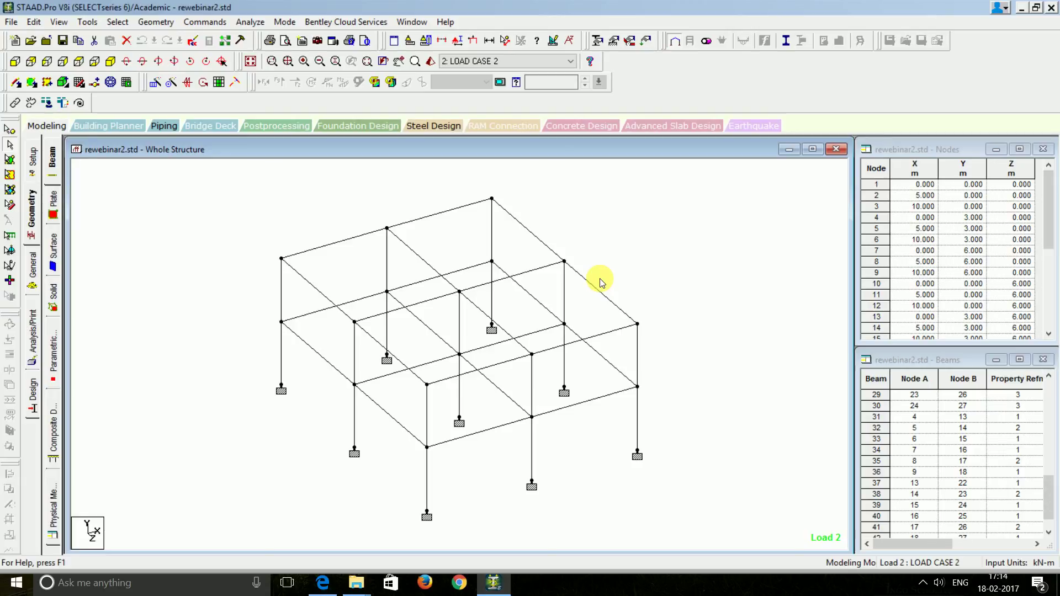
# Return to the load definitions and examine the load items under LOAD CASE 1 and LOAD CASE 2
pyautogui.click(38, 268)
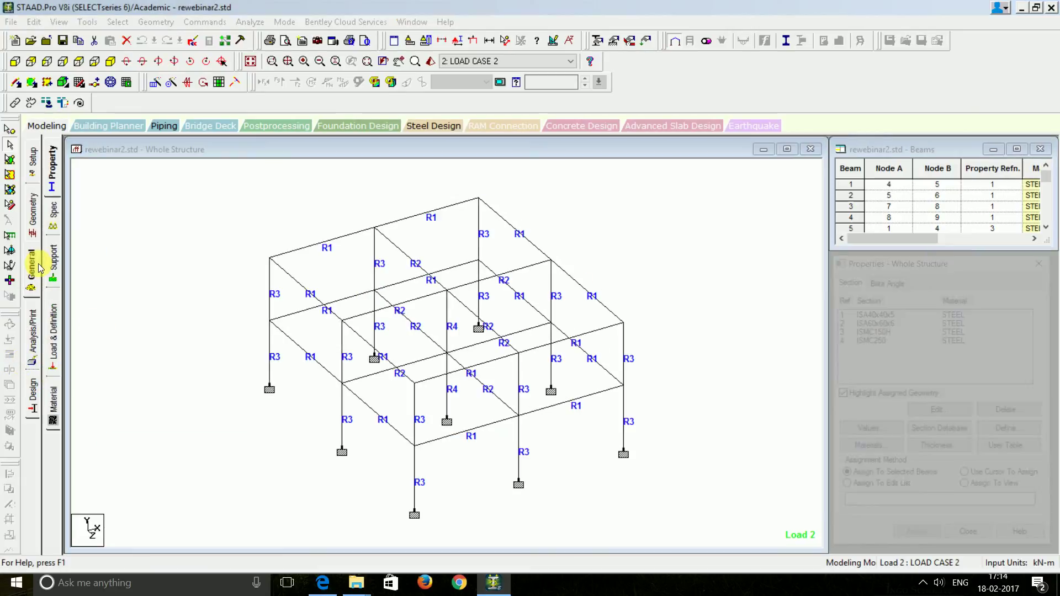
pyautogui.click(52, 341)
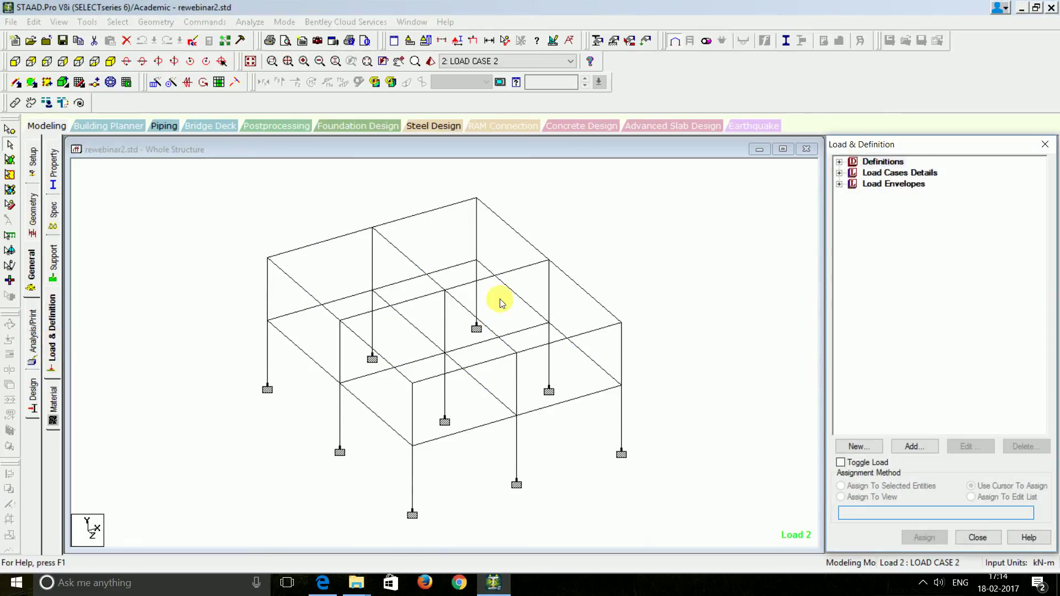
pyautogui.click(843, 176)
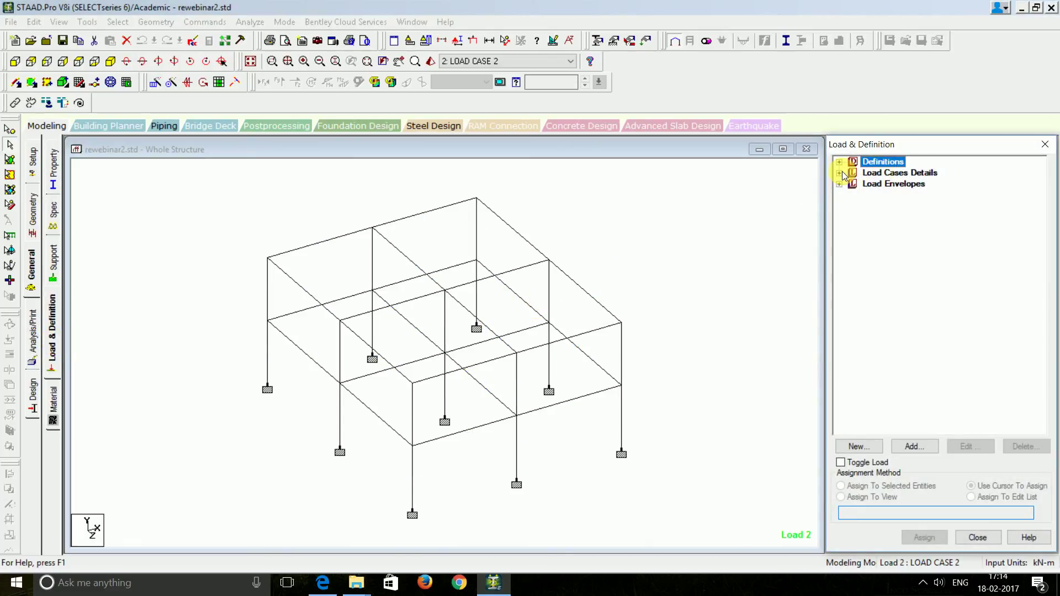
pyautogui.click(839, 174)
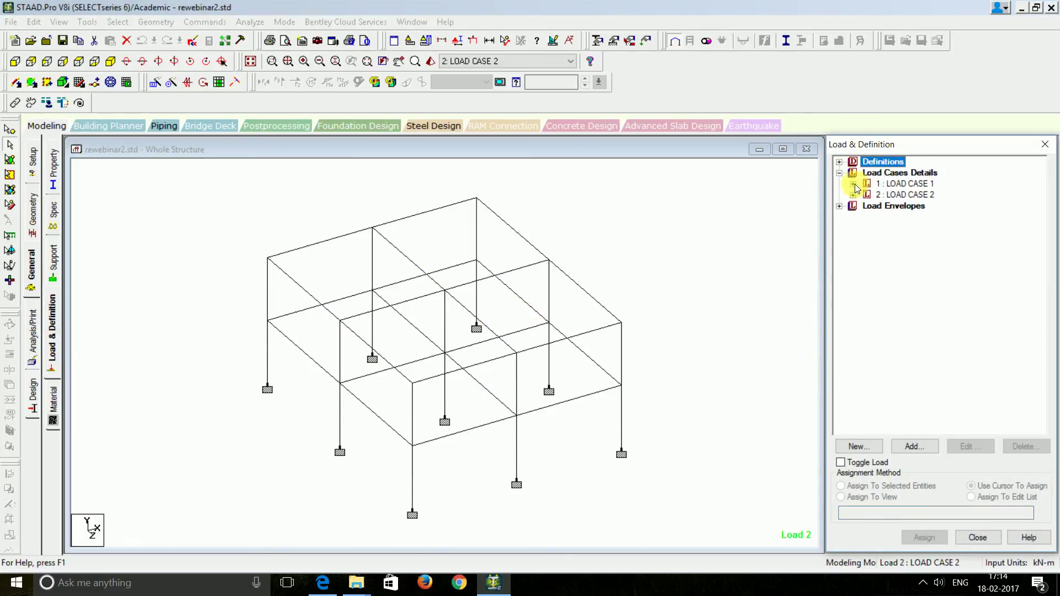
pyautogui.click(853, 184)
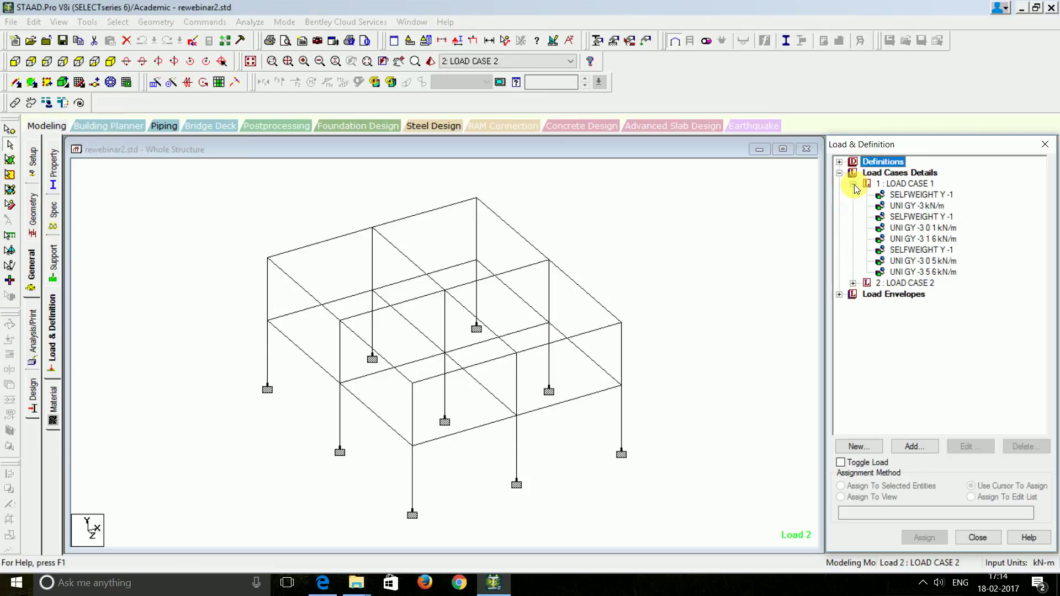
pyautogui.click(853, 284)
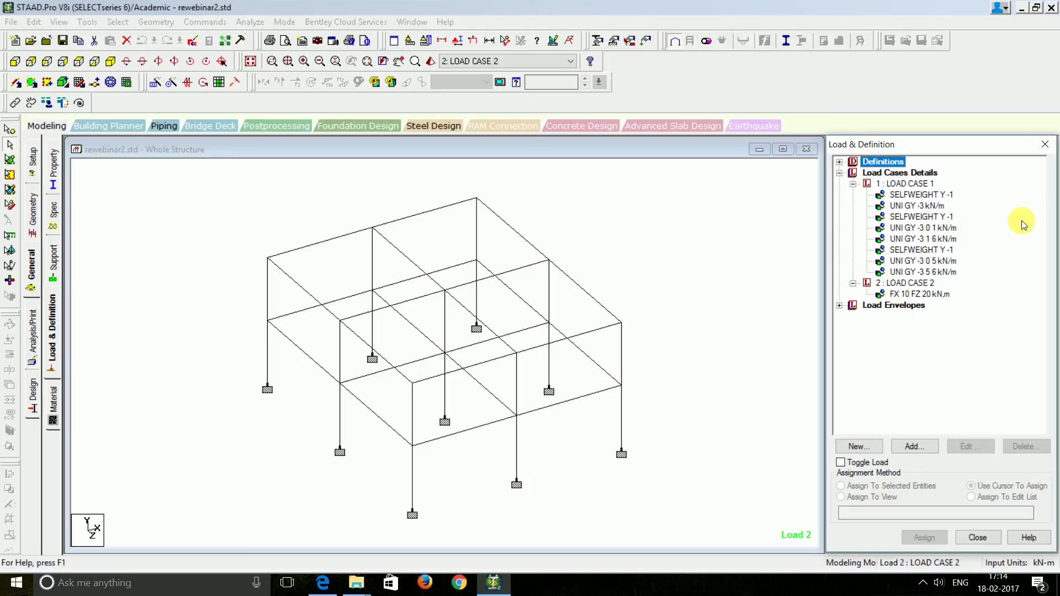
# Collapse LOAD CASE 1 in the load tree and accept the auto save, saving the modified structure to the current file
pyautogui.click(852, 183)
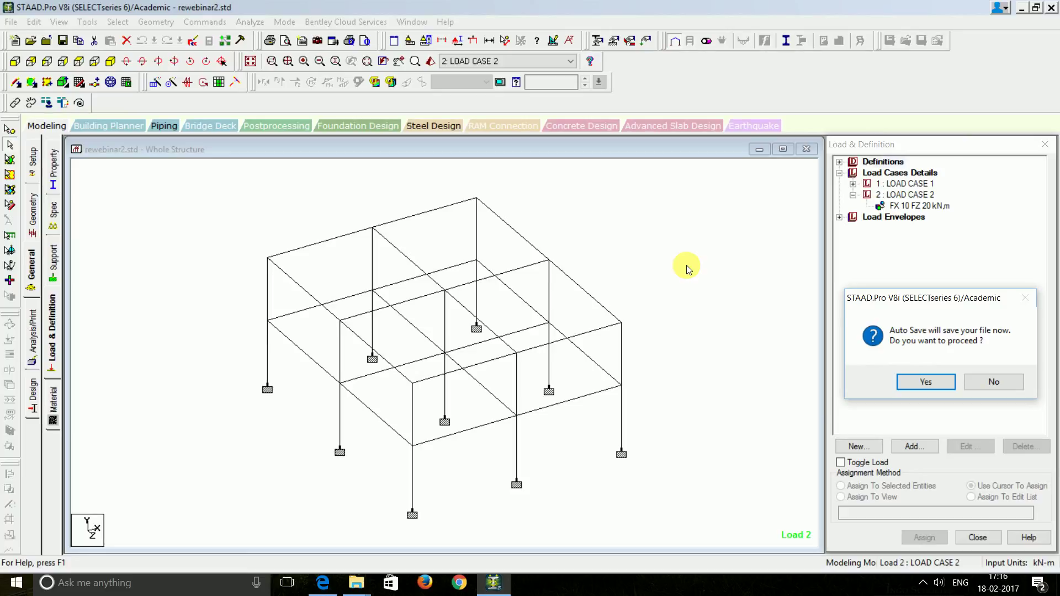
pyautogui.click(932, 381)
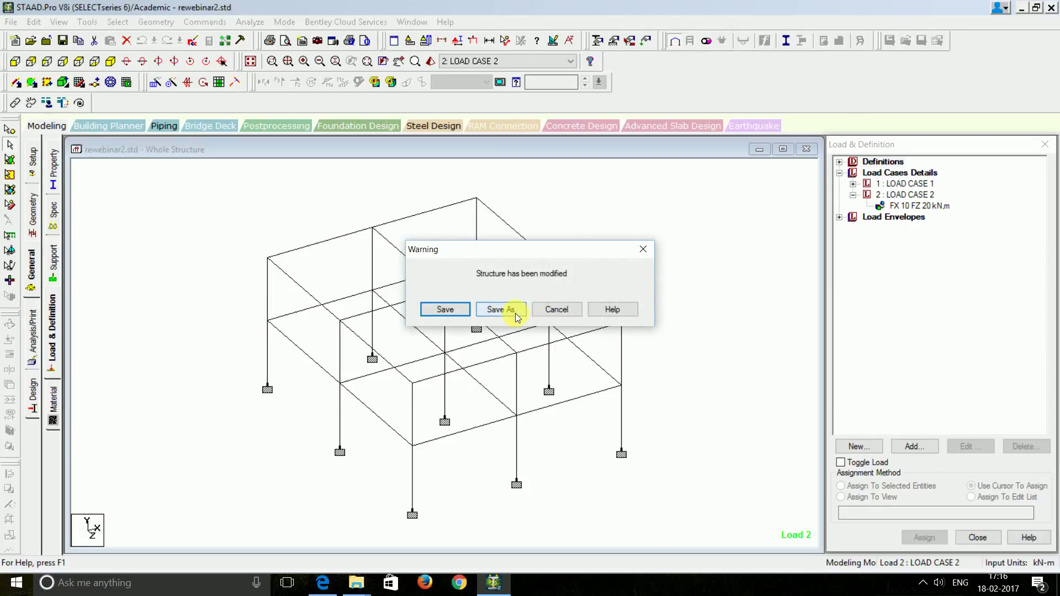
pyautogui.click(444, 309)
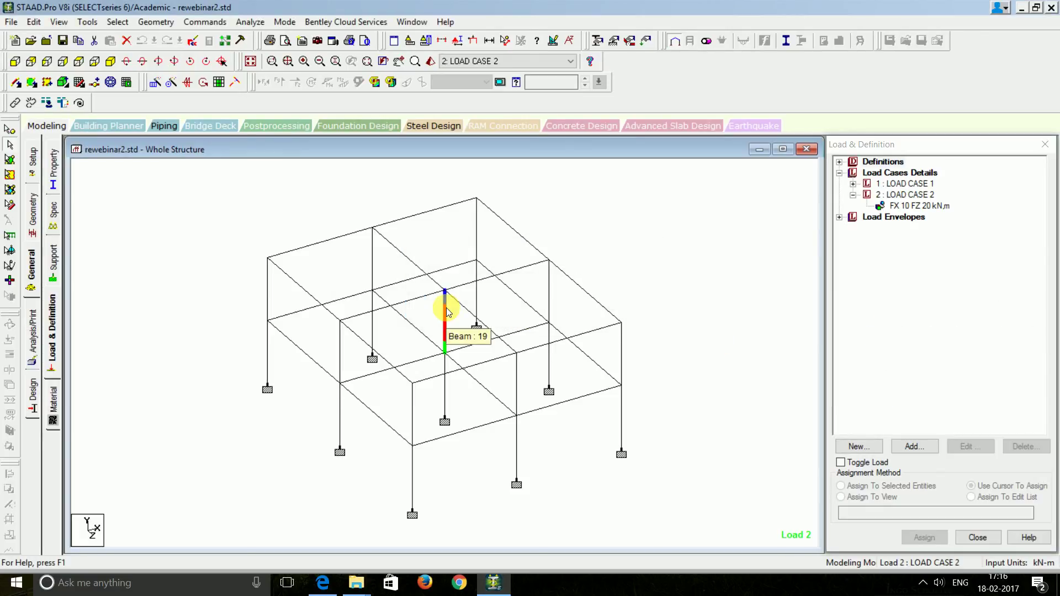